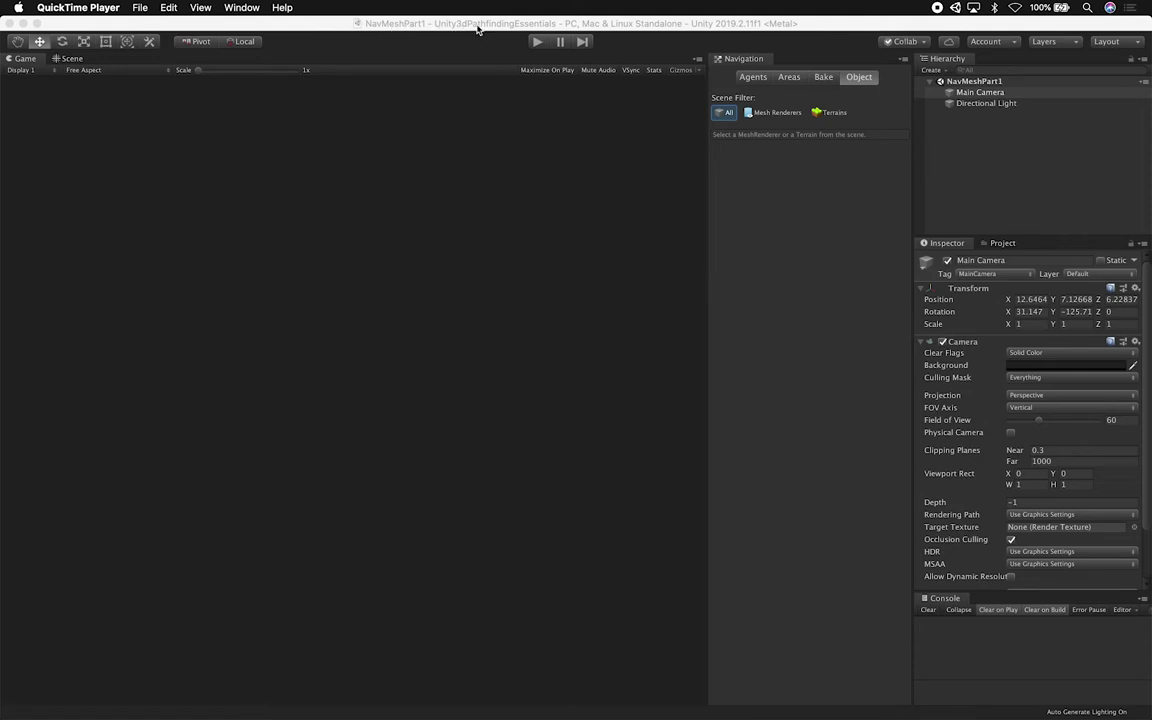
Switch to Chrome, open the developer's GitHub profile in a new tab and look over the listed repositories
{"action": "key", "text": "super+space"}
{"action": "type", "text": "chr"}
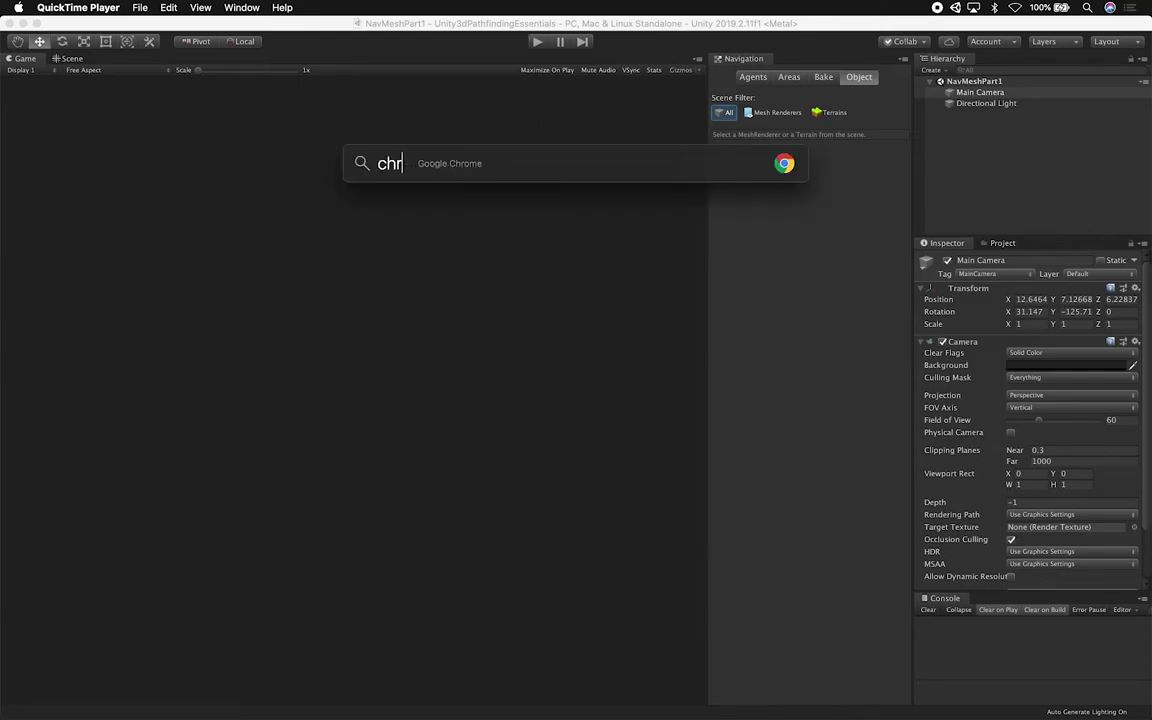
{"action": "key", "text": "Return"}
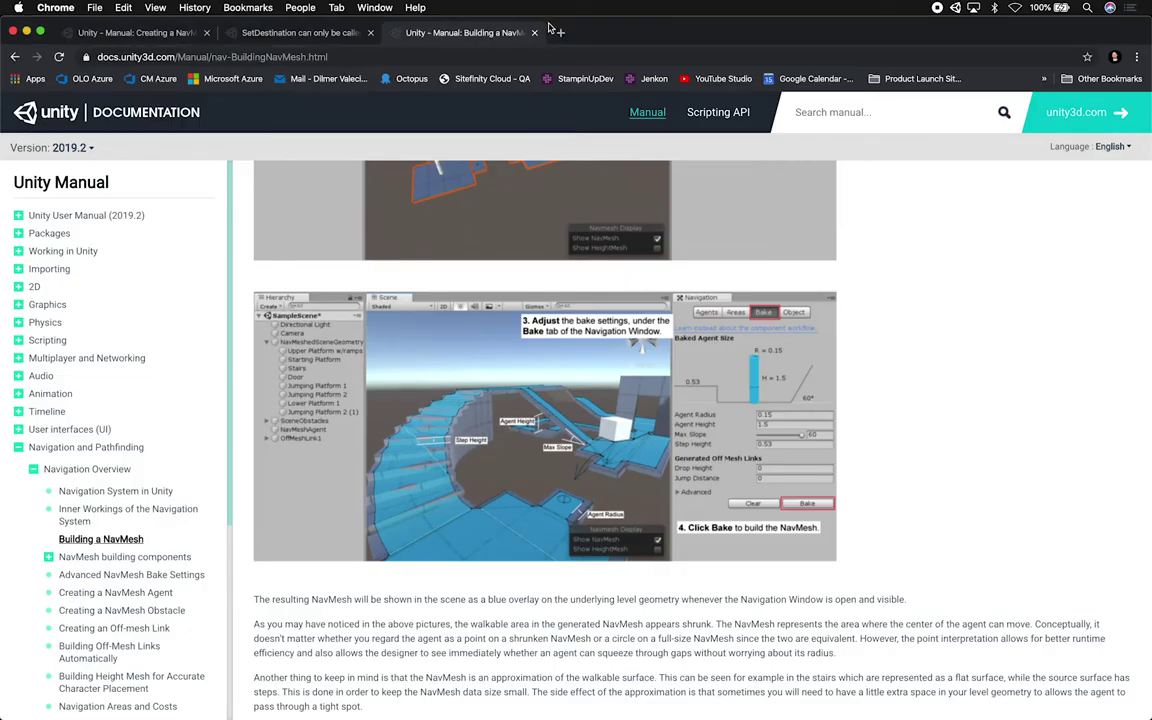
{"action": "left_click", "coordinate": [560, 32]}
{"action": "type", "text": "githu"}
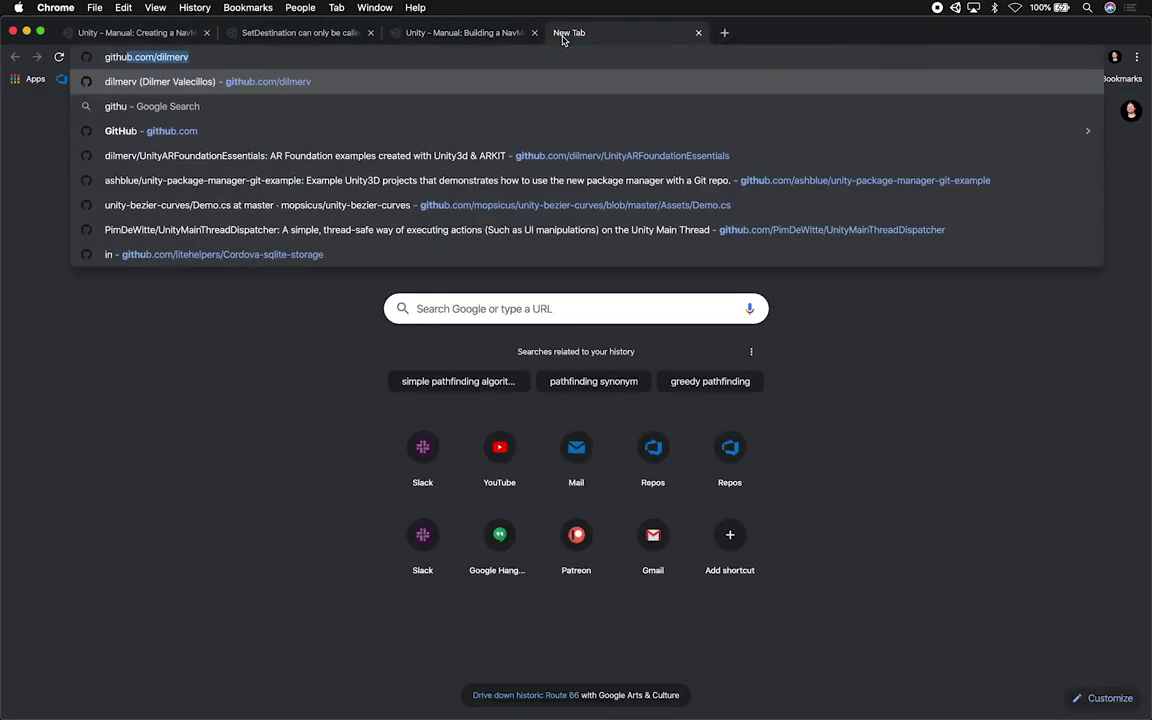
{"action": "key", "text": "Return"}
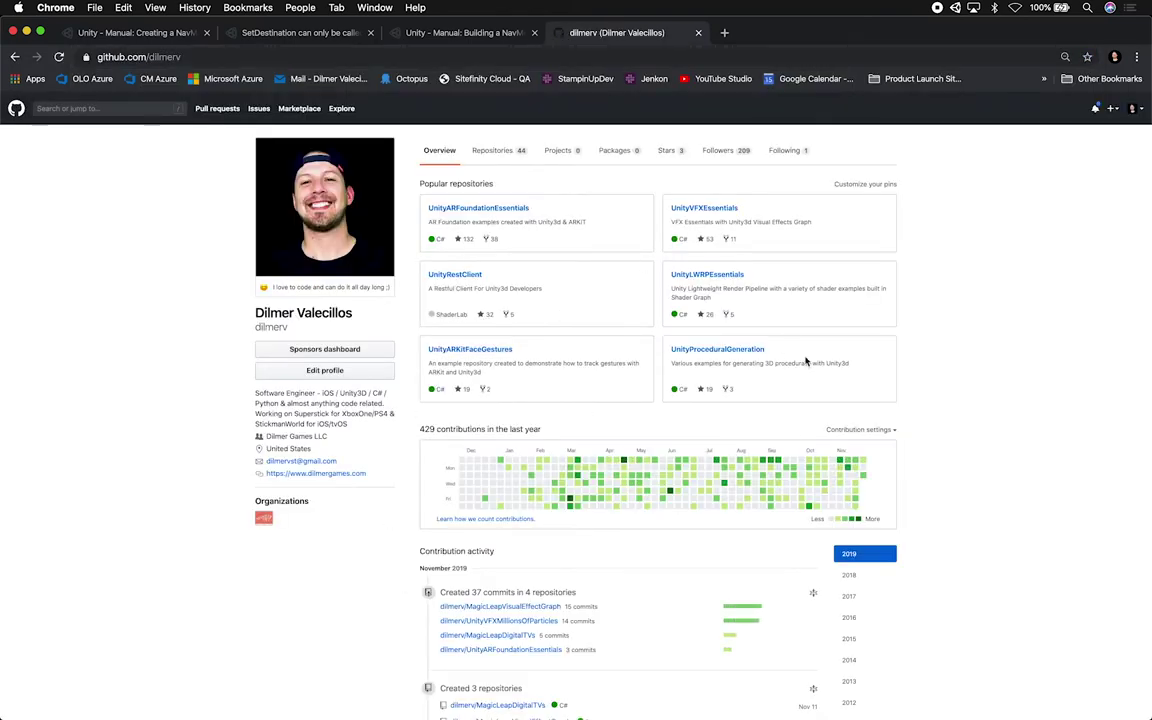
{"action": "scroll", "coordinate": [790, 395], "scroll_direction": "down", "scroll_amount": 5}
{"action": "scroll", "coordinate": [750, 600], "scroll_direction": "up", "scroll_amount": 5}
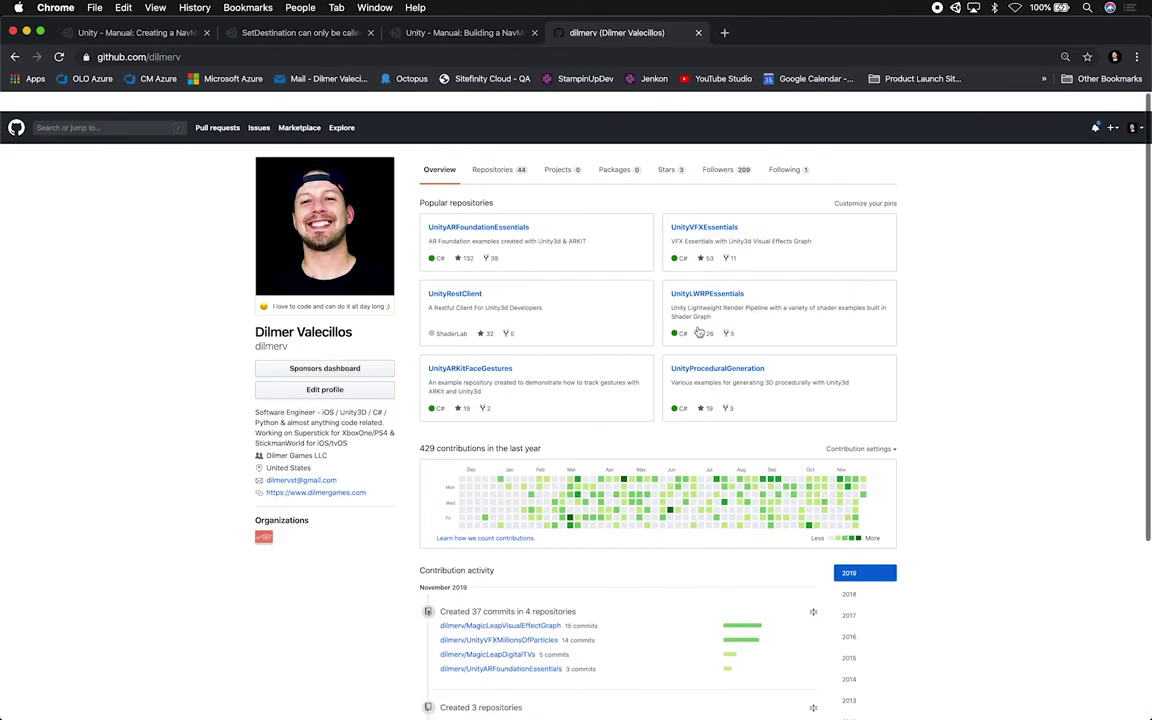
Show the Building a NavMesh manual page in Chrome again and switch back to the Unity editor
{"action": "left_click", "coordinate": [445, 32]}
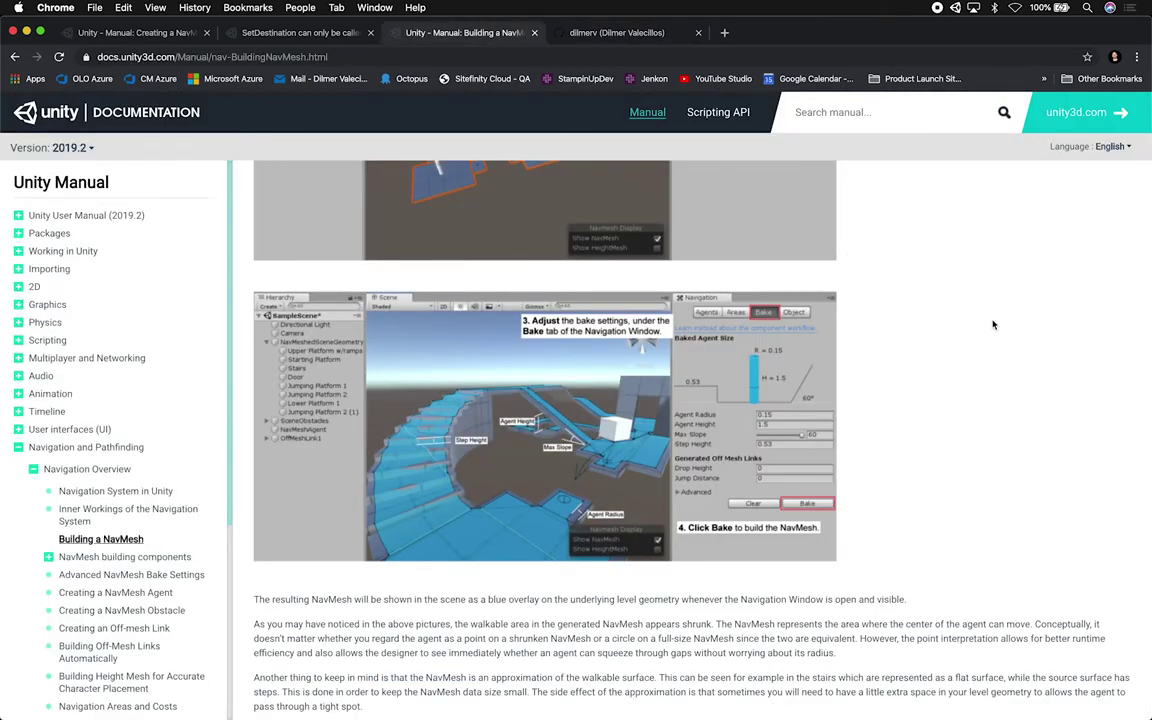
{"action": "key", "text": "super+Tab"}
{"action": "key", "text": "super+Tab"}
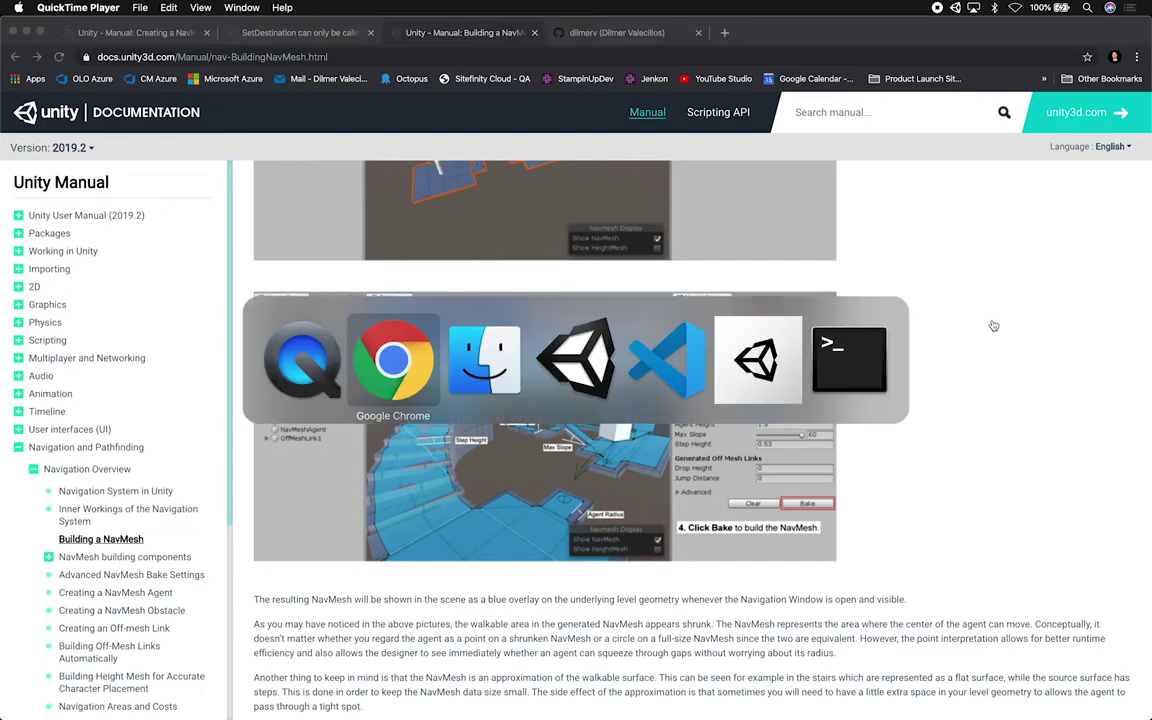
{"action": "key", "text": "super+Tab"}
{"action": "key", "text": "super+Tab"}
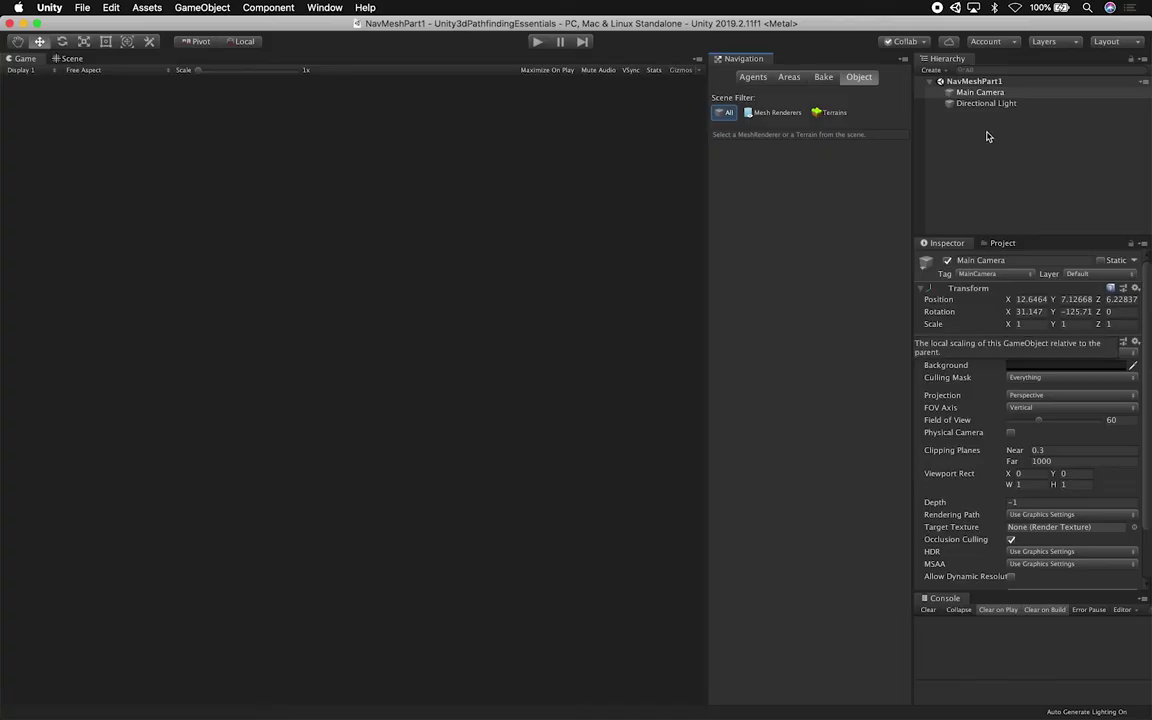
Show the Scene view and create an empty root object named Geometry in the NavMeshPart1 scene
{"action": "left_click", "coordinate": [987, 158]}
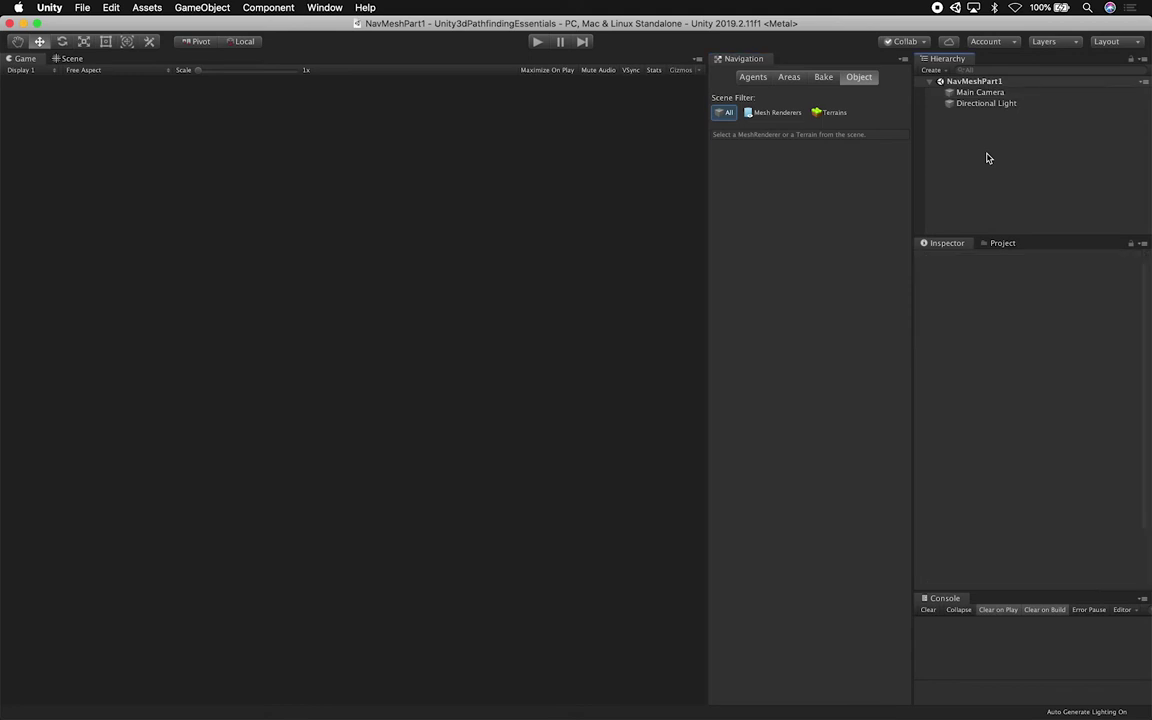
{"action": "left_click", "coordinate": [73, 59]}
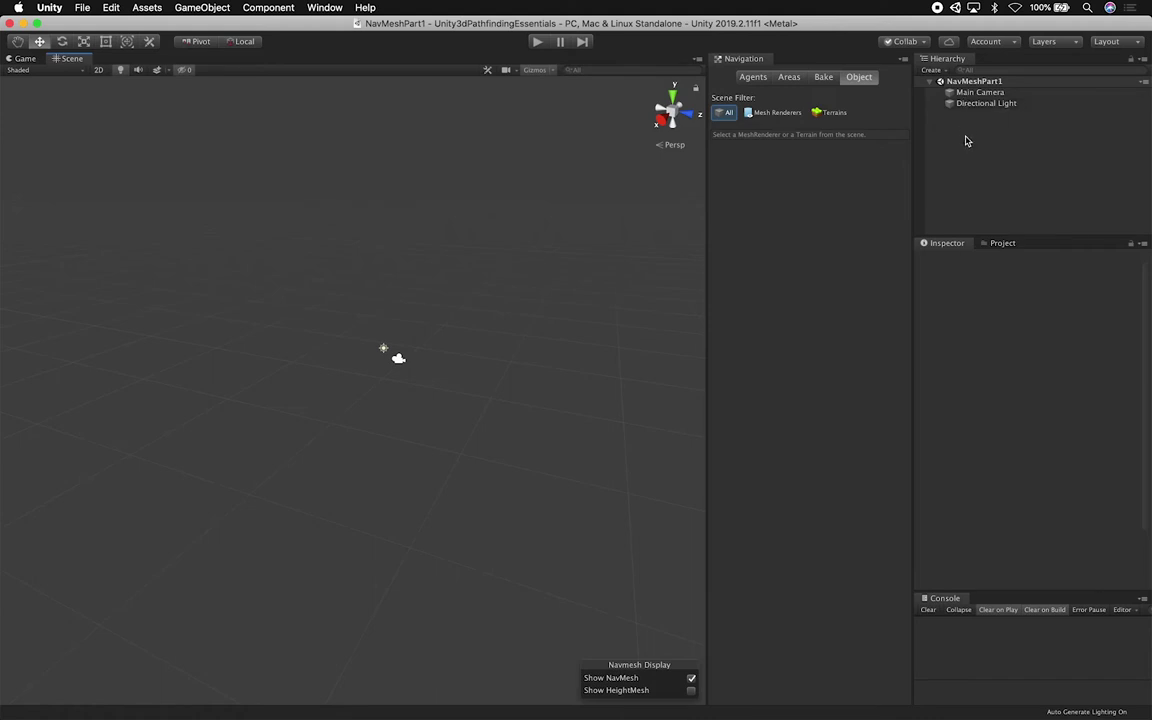
{"action": "right_click", "coordinate": [966, 136]}
{"action": "left_click", "coordinate": [998, 257]}
{"action": "left_click", "coordinate": [981, 115]}
{"action": "type", "text": "Geometry"}
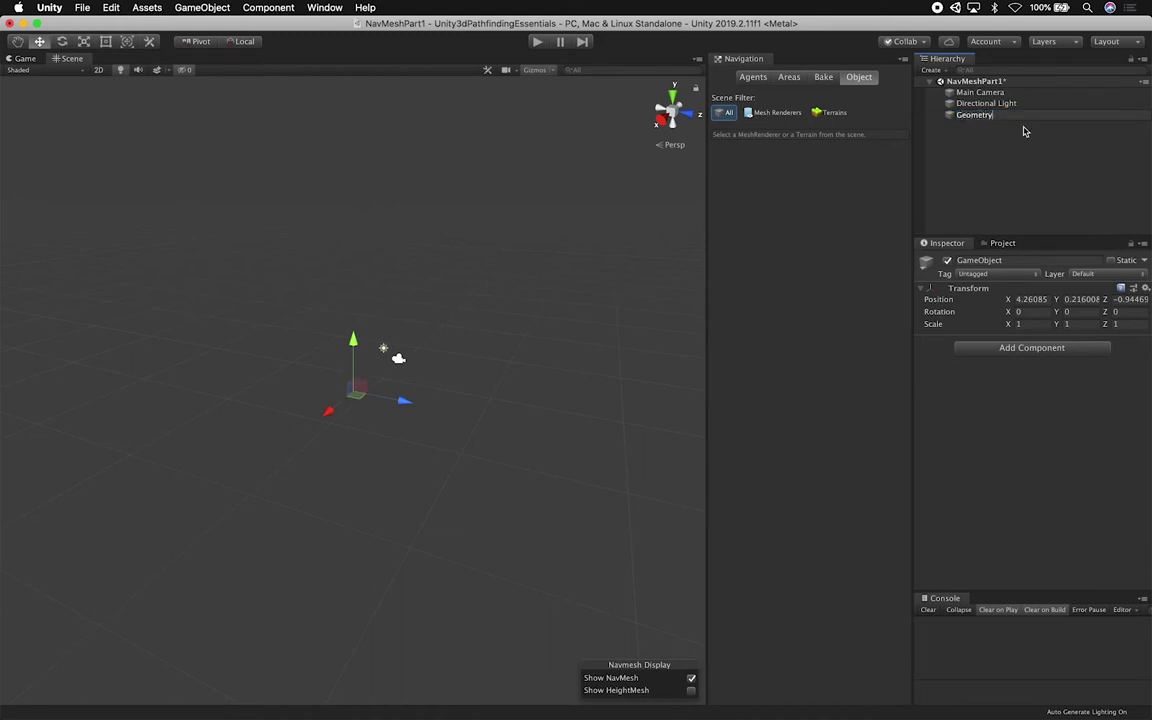
{"action": "key", "text": "Return"}
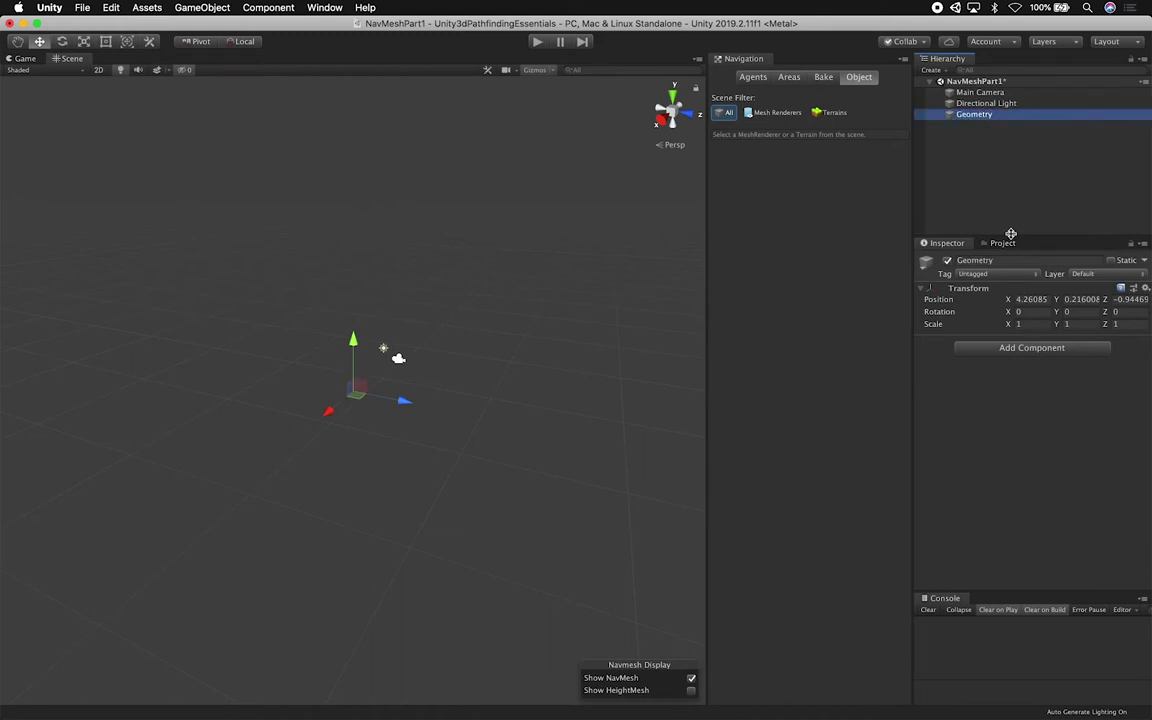
Add a 3D cube as a child of the Geometry object
{"action": "left_click", "coordinate": [977, 131]}
{"action": "right_click", "coordinate": [985, 120]}
{"action": "left_click", "coordinate": [972, 147]}
{"action": "left_click", "coordinate": [978, 115]}
{"action": "right_click", "coordinate": [990, 120]}
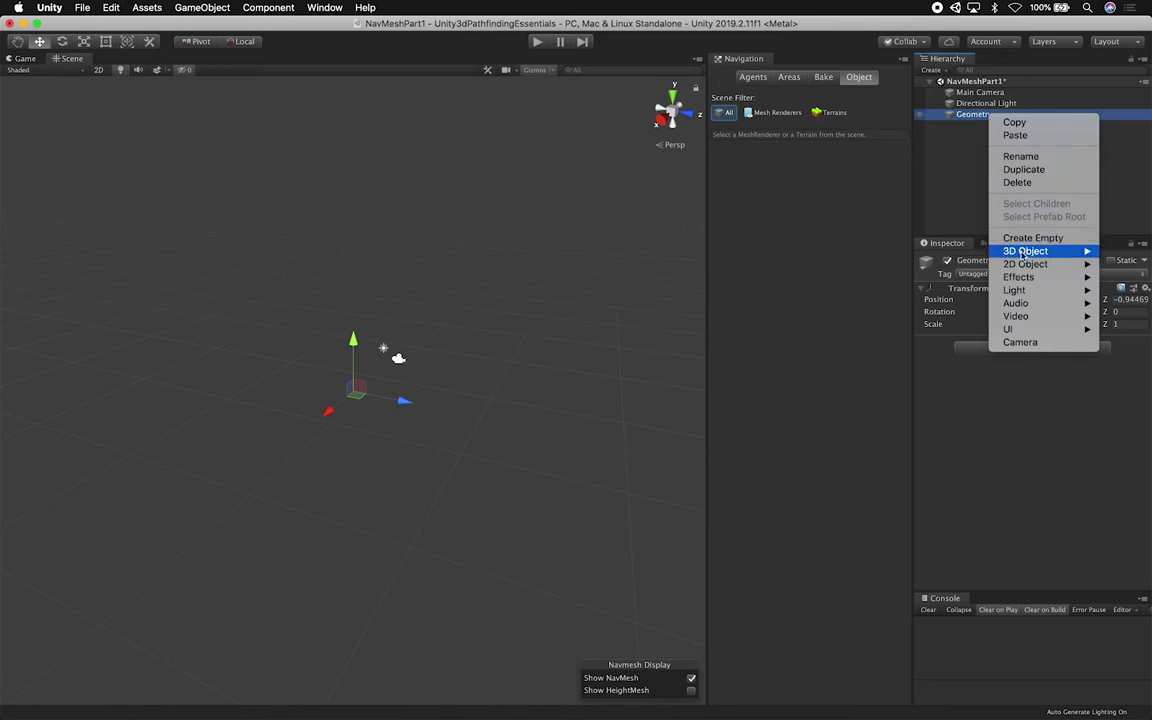
{"action": "mouse_move", "coordinate": [1030, 251]}
{"action": "left_click", "coordinate": [962, 252]}
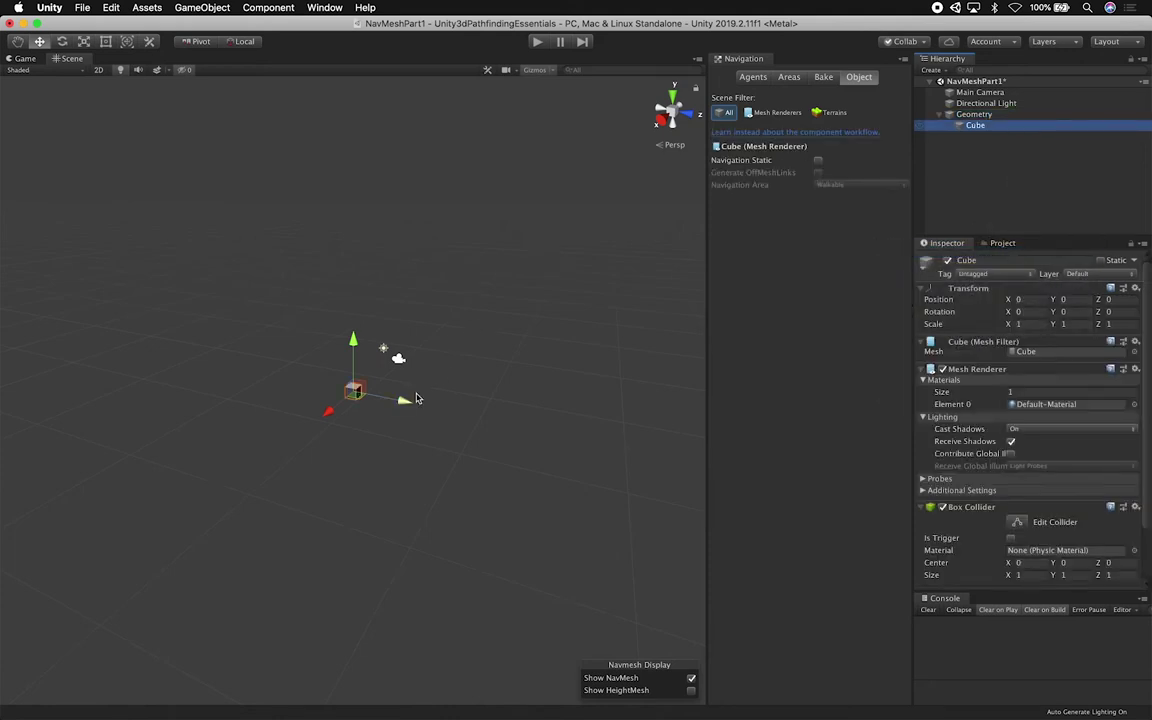
Scale the cube to X 20, Y 0.2 and Z 20 to form a flat slab
{"action": "left_click", "coordinate": [1034, 322]}
{"action": "type", "text": "10"}
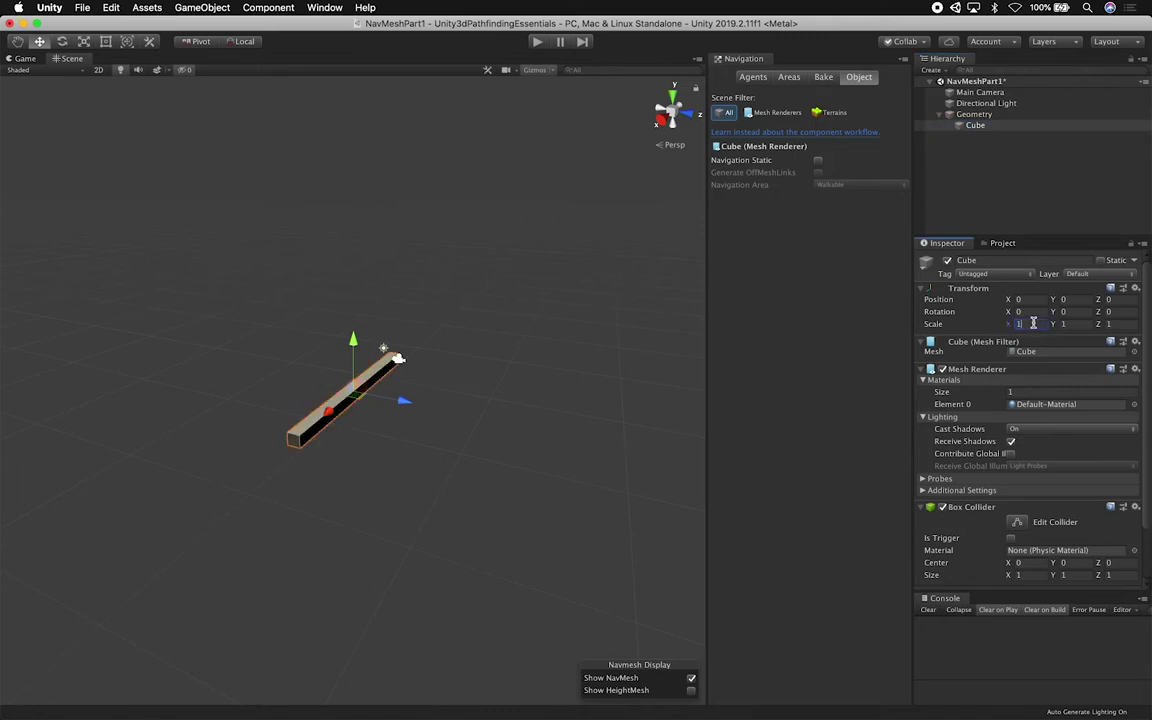
{"action": "key", "text": "BackSpace"}
{"action": "type", "text": "0"}
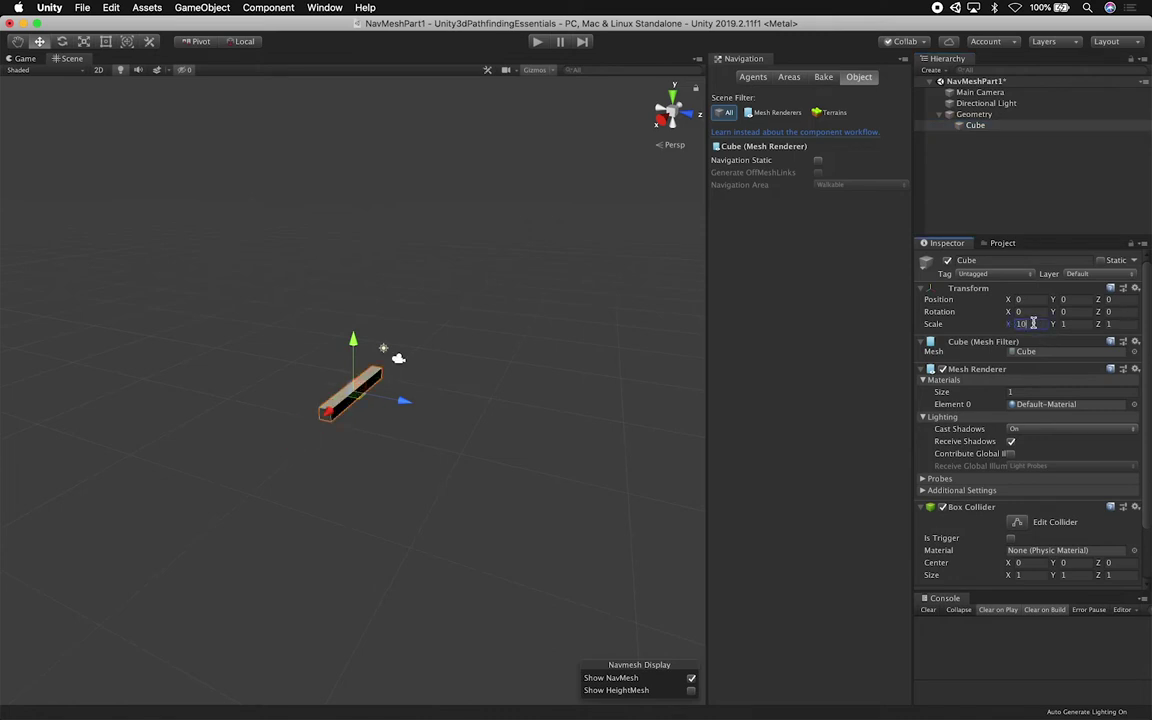
{"action": "key", "text": "BackSpace"}
{"action": "key", "text": "BackSpace"}
{"action": "type", "text": "20"}
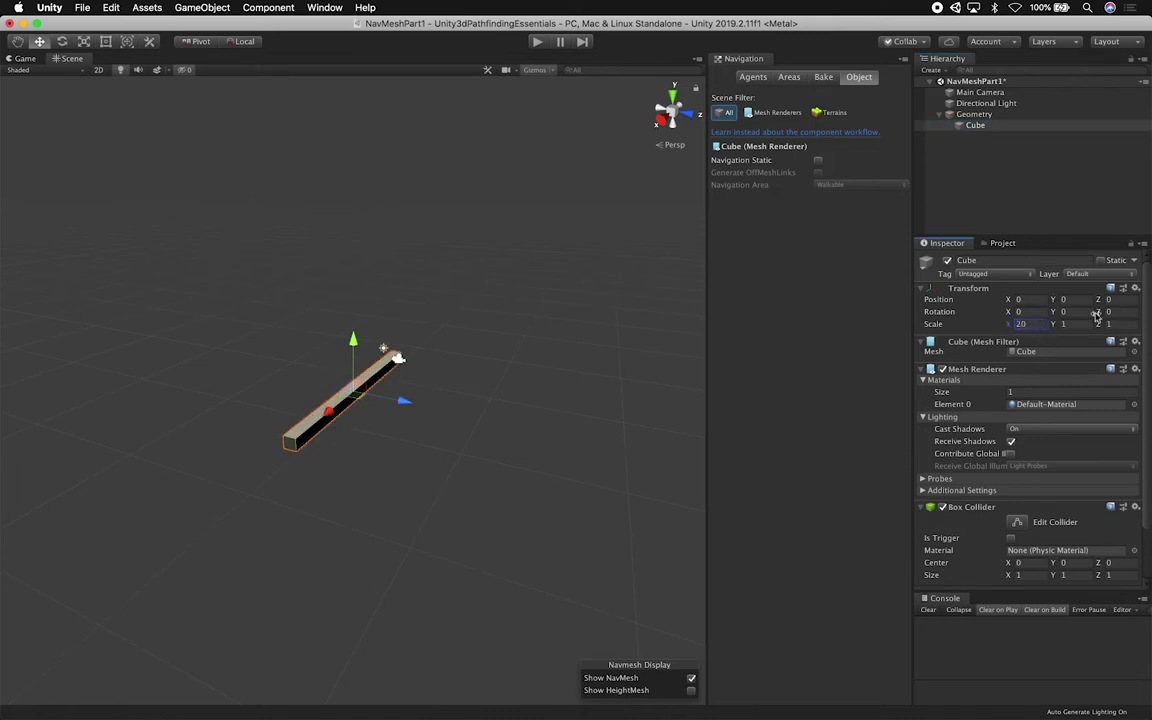
{"action": "left_click", "coordinate": [1121, 326]}
{"action": "type", "text": "20"}
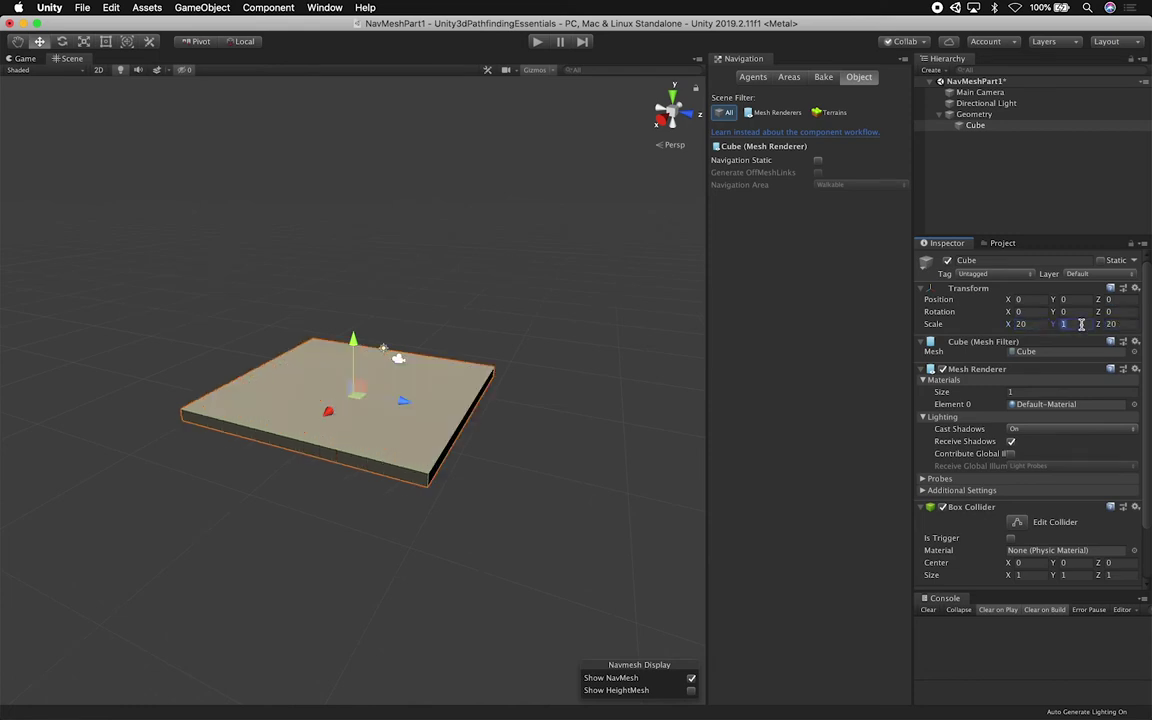
{"action": "type", "text": "2"}
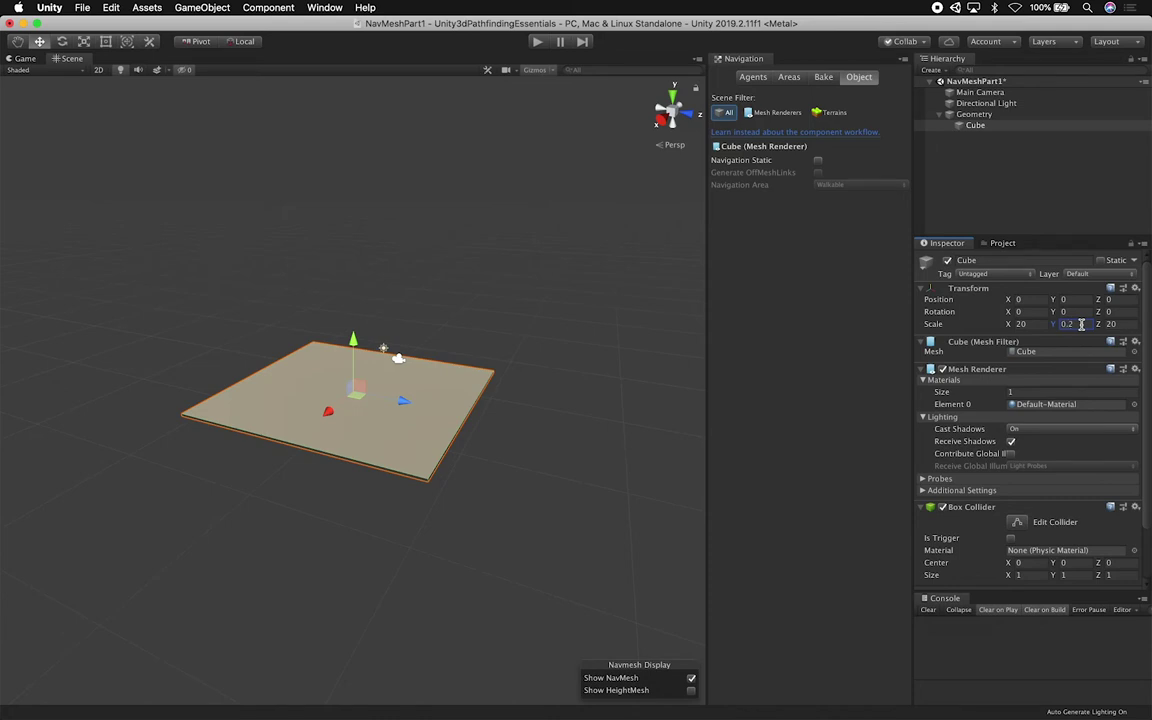
{"action": "left_click_drag", "start_coordinate": [488, 465], "coordinate": [455, 463], "text": "alt"}
{"action": "scroll", "coordinate": [460, 494], "scroll_direction": "up", "scroll_amount": 5}
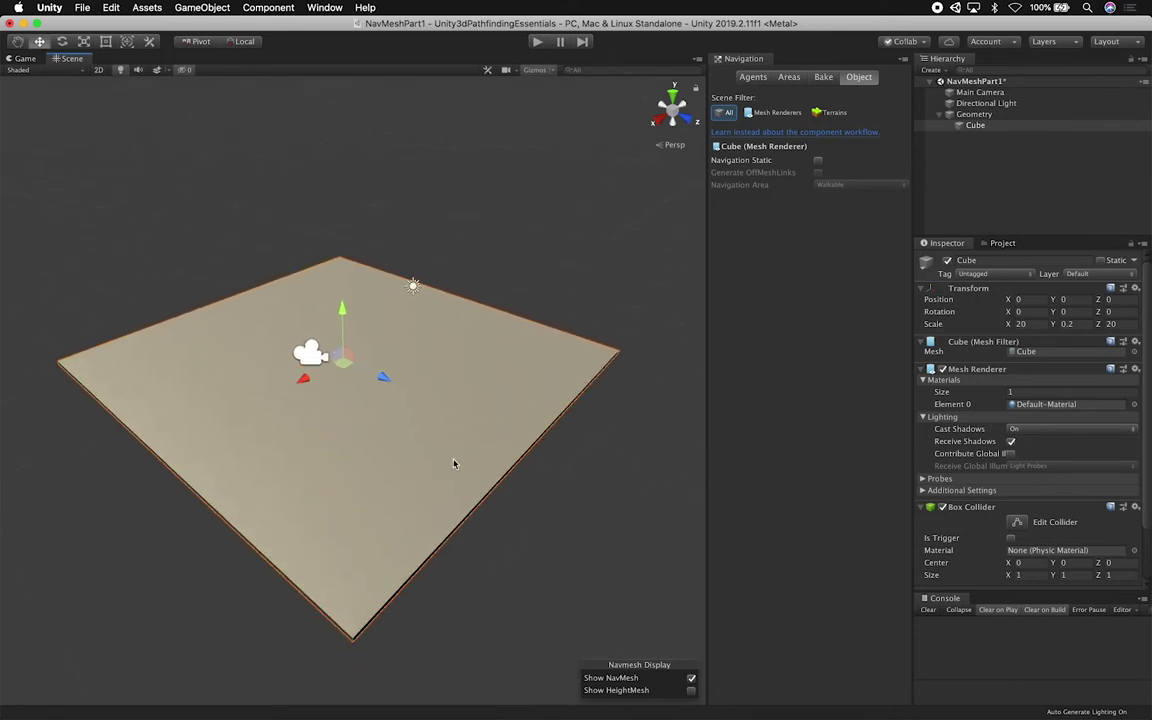
Rename the flattened cube under Geometry as Floor
{"action": "left_click", "coordinate": [969, 129]}
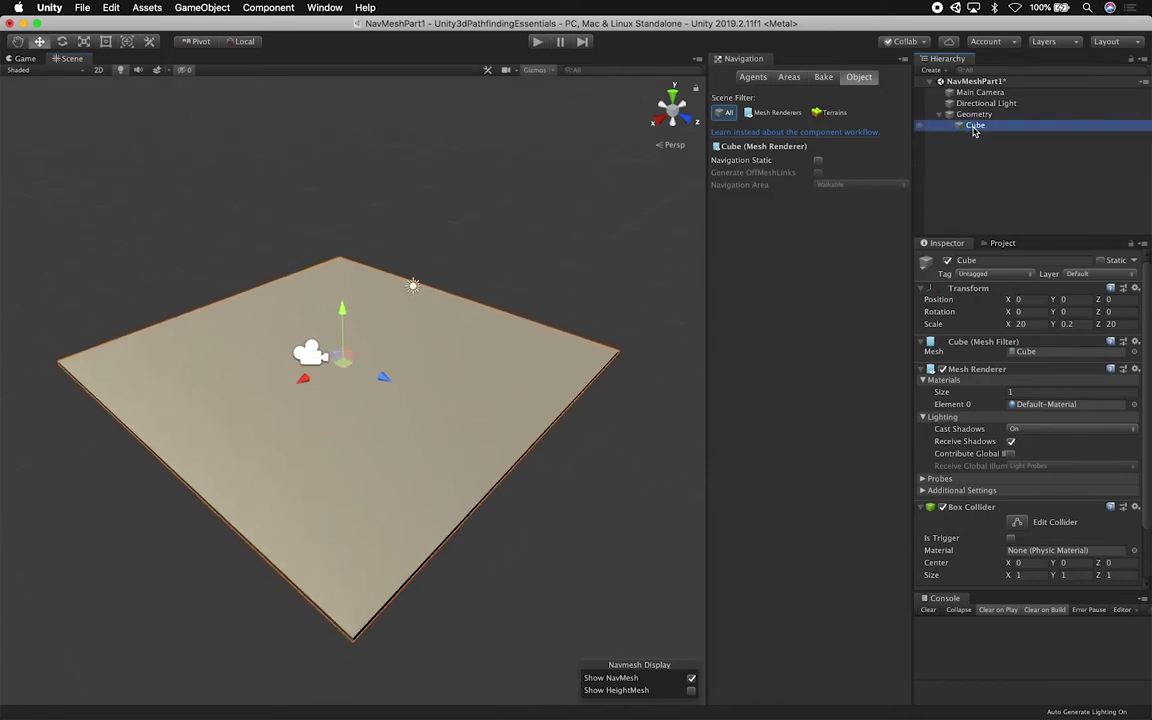
{"action": "key", "text": "Return"}
{"action": "type", "text": "Floor"}
{"action": "key", "text": "Return"}
Create a folder named Materials in the project's Assets
{"action": "left_click", "coordinate": [1002, 243]}
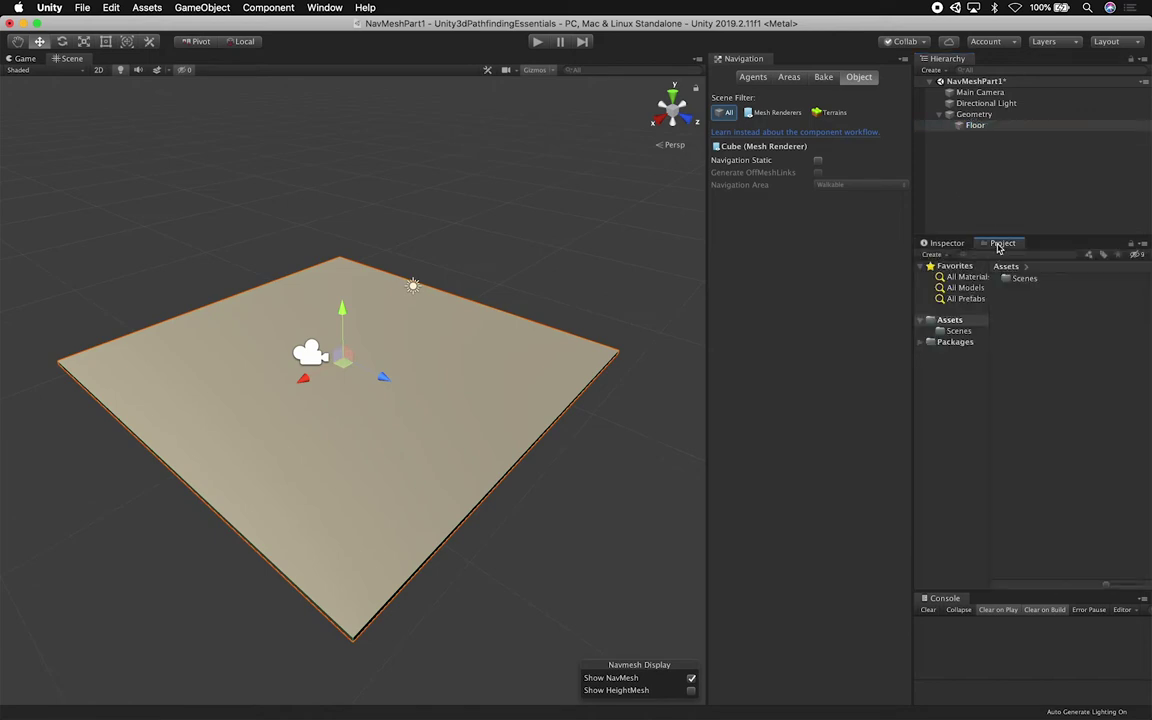
{"action": "right_click", "coordinate": [950, 320]}
{"action": "mouse_move", "coordinate": [975, 324]}
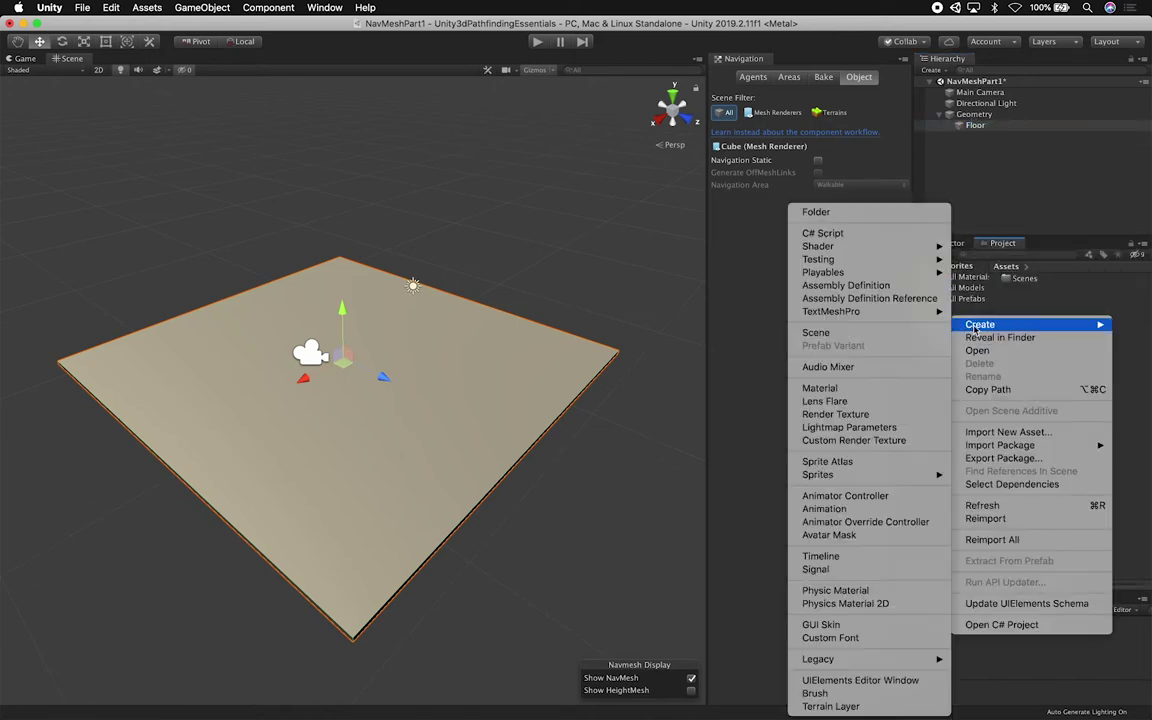
{"action": "left_click", "coordinate": [894, 213]}
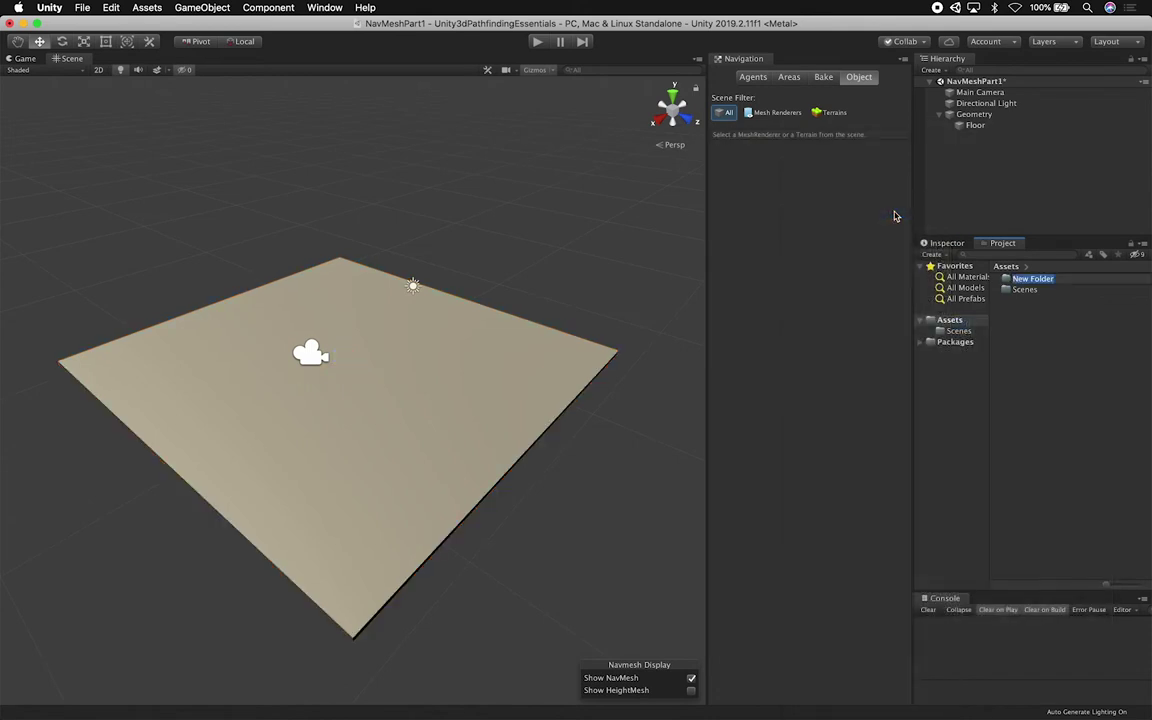
{"action": "type", "text": "M"}
{"action": "key", "text": "Return"}
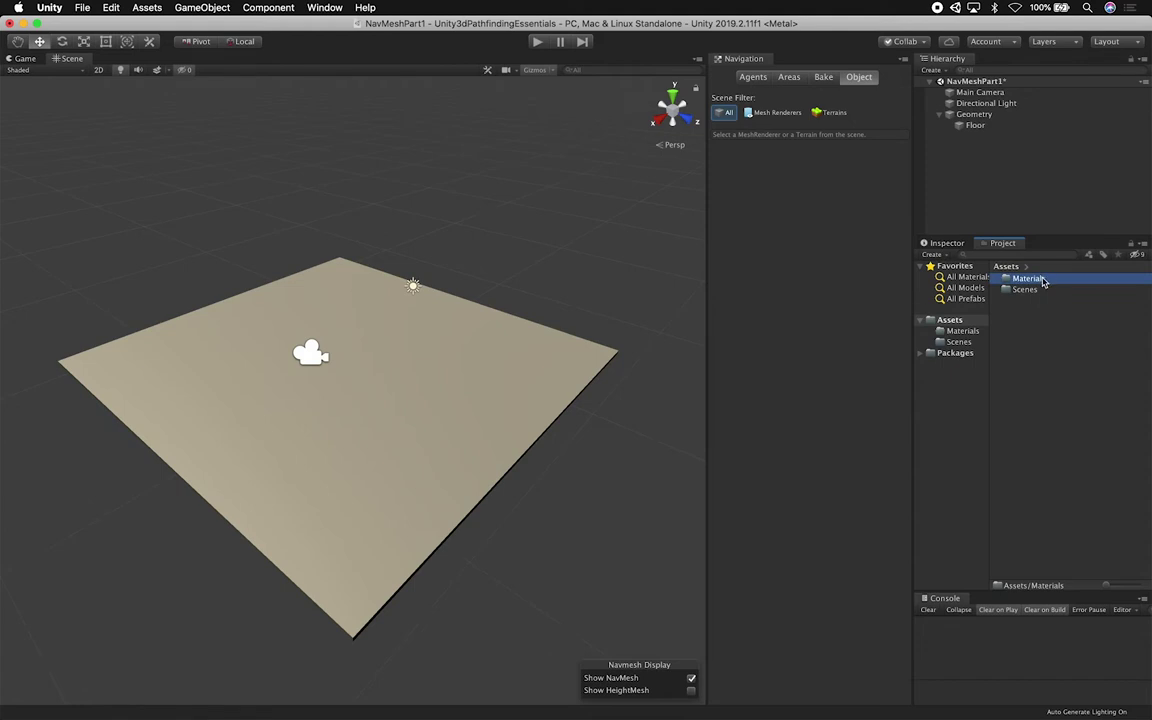
Create a new material named Floor inside the Materials folder
{"action": "double_click", "coordinate": [1044, 282]}
{"action": "right_click", "coordinate": [1034, 313]}
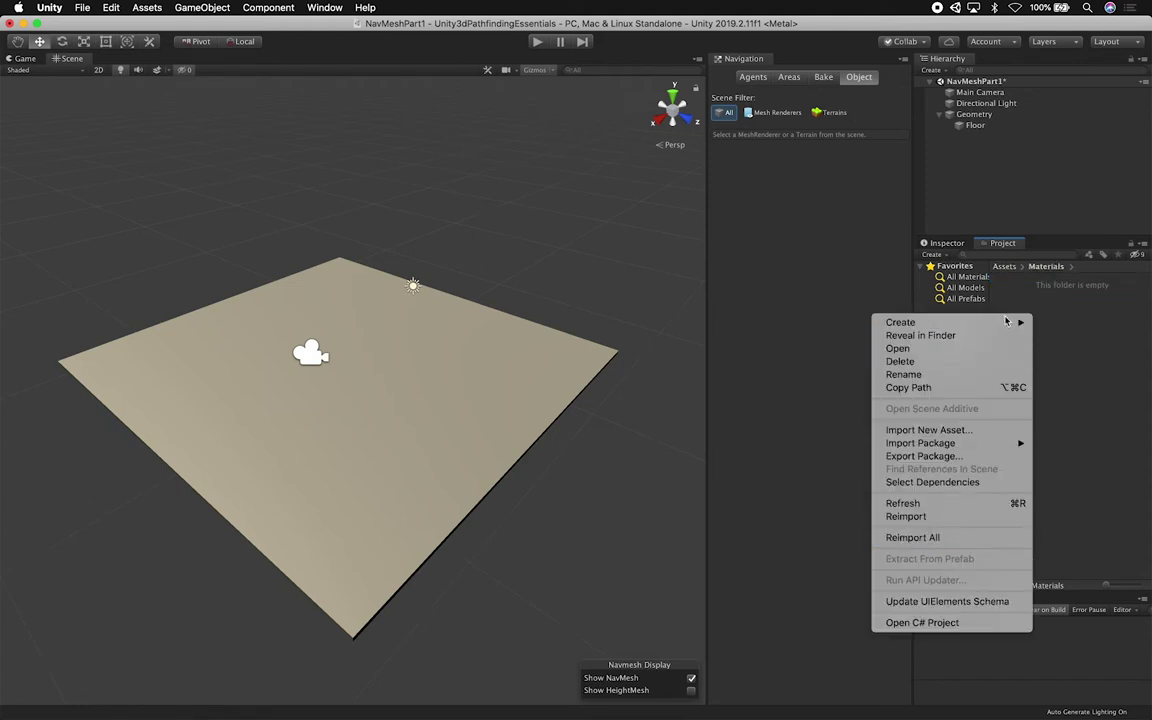
{"action": "mouse_move", "coordinate": [1006, 322]}
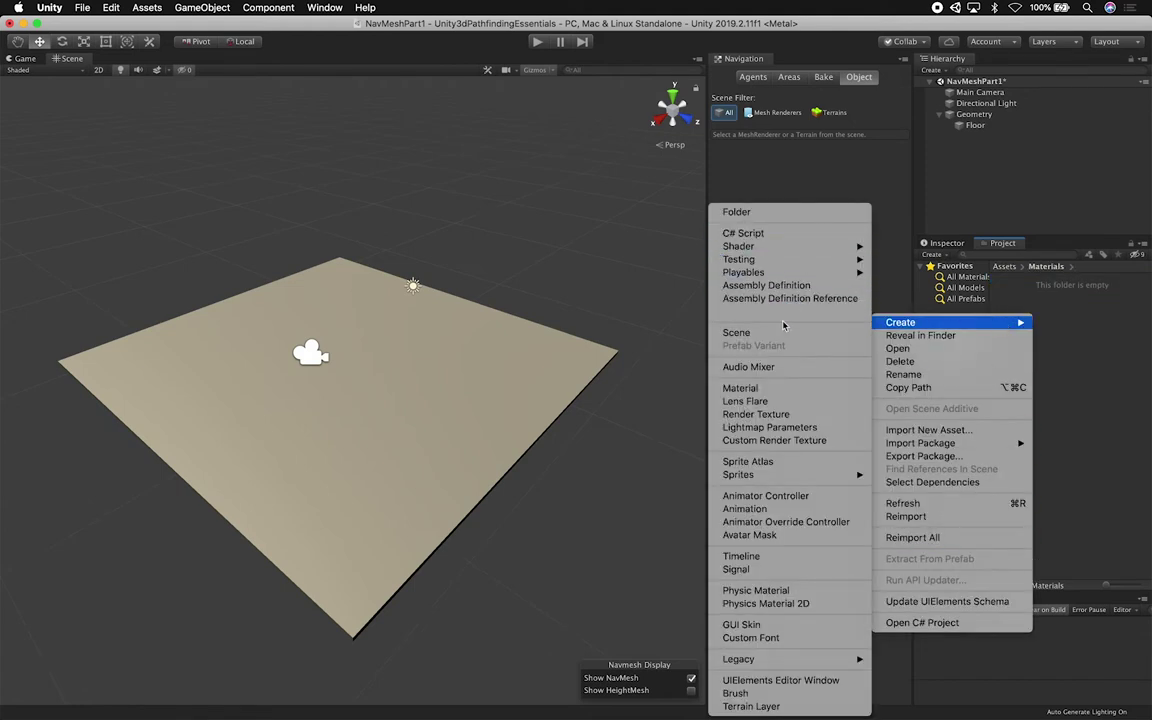
{"action": "left_click", "coordinate": [742, 388]}
{"action": "type", "text": "F"}
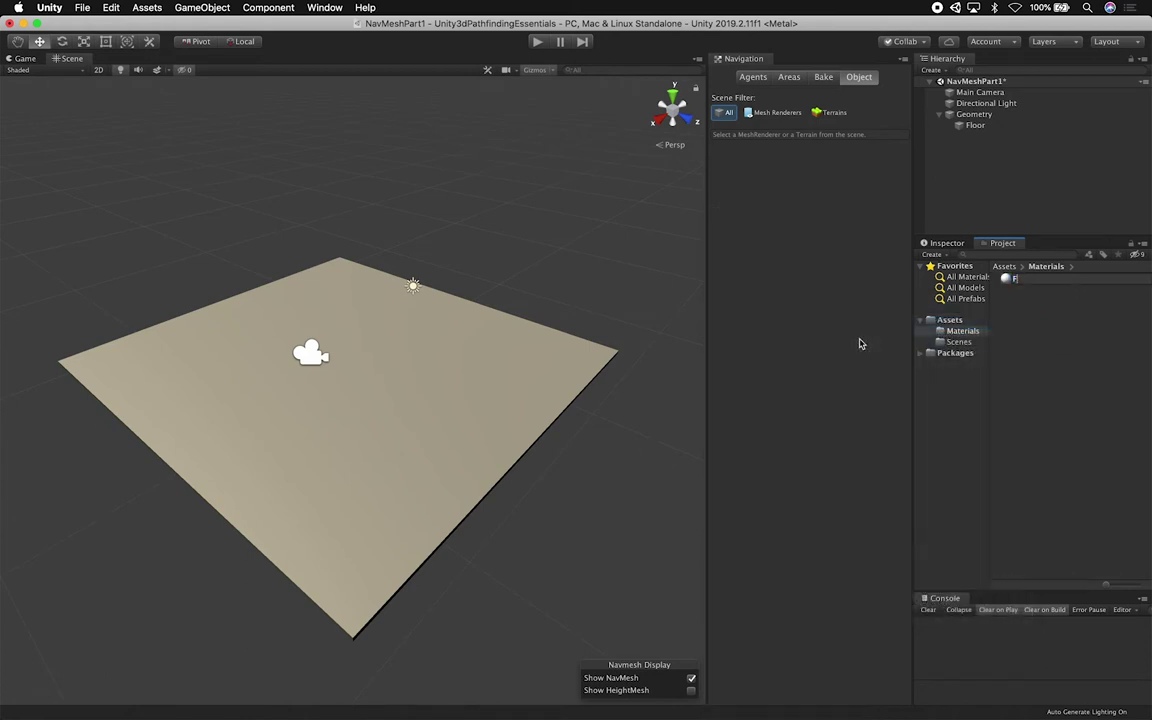
{"action": "type", "text": "loor"}
{"action": "key", "text": "Return"}
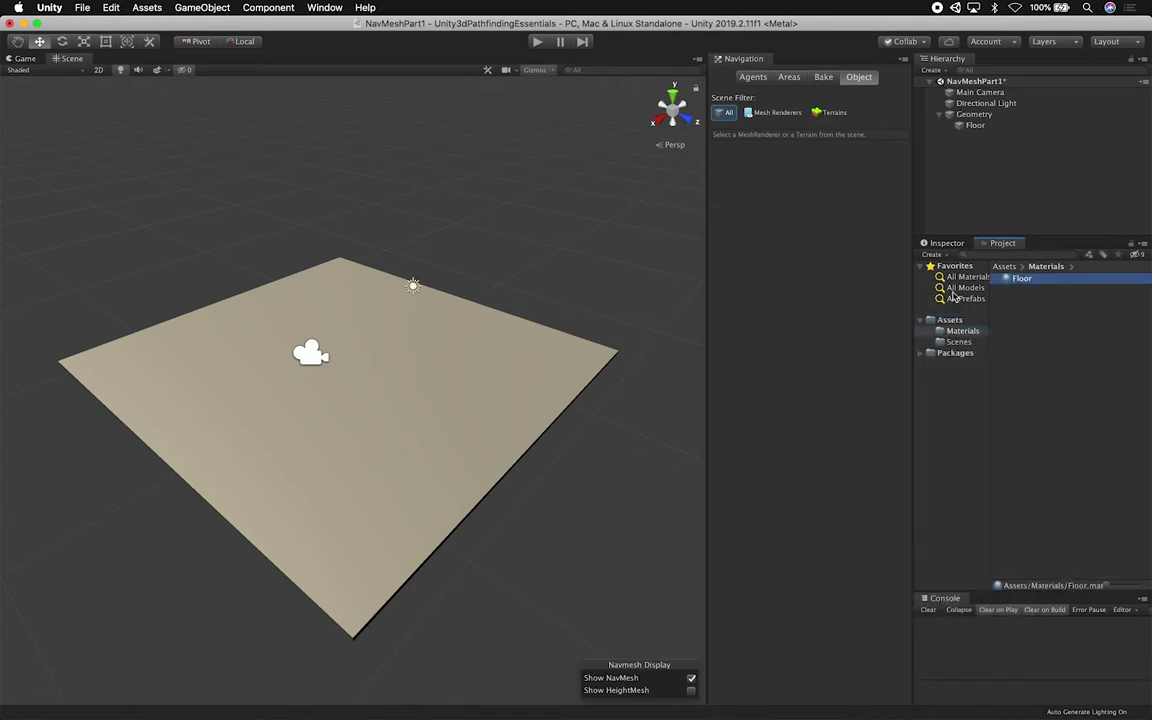
Duplicate the Floor material as Wall, and assign the Floor material to the Floor object
{"action": "key", "text": "super+d"}
{"action": "left_click", "coordinate": [1026, 289]}
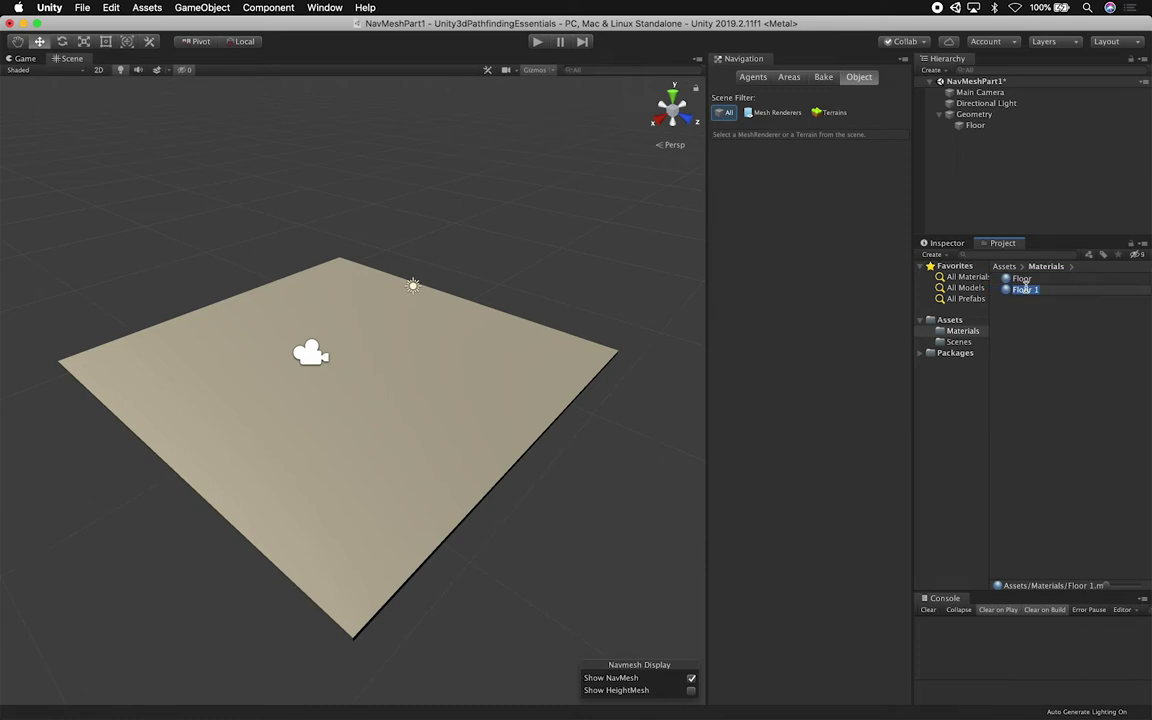
{"action": "type", "text": "Wall"}
{"action": "key", "text": "Return"}
{"action": "left_click_drag", "start_coordinate": [1024, 277], "coordinate": [972, 124]}
Add a second 3D cube to the scene
{"action": "right_click", "coordinate": [1015, 160]}
{"action": "left_click", "coordinate": [978, 146]}
{"action": "left_click", "coordinate": [976, 116]}
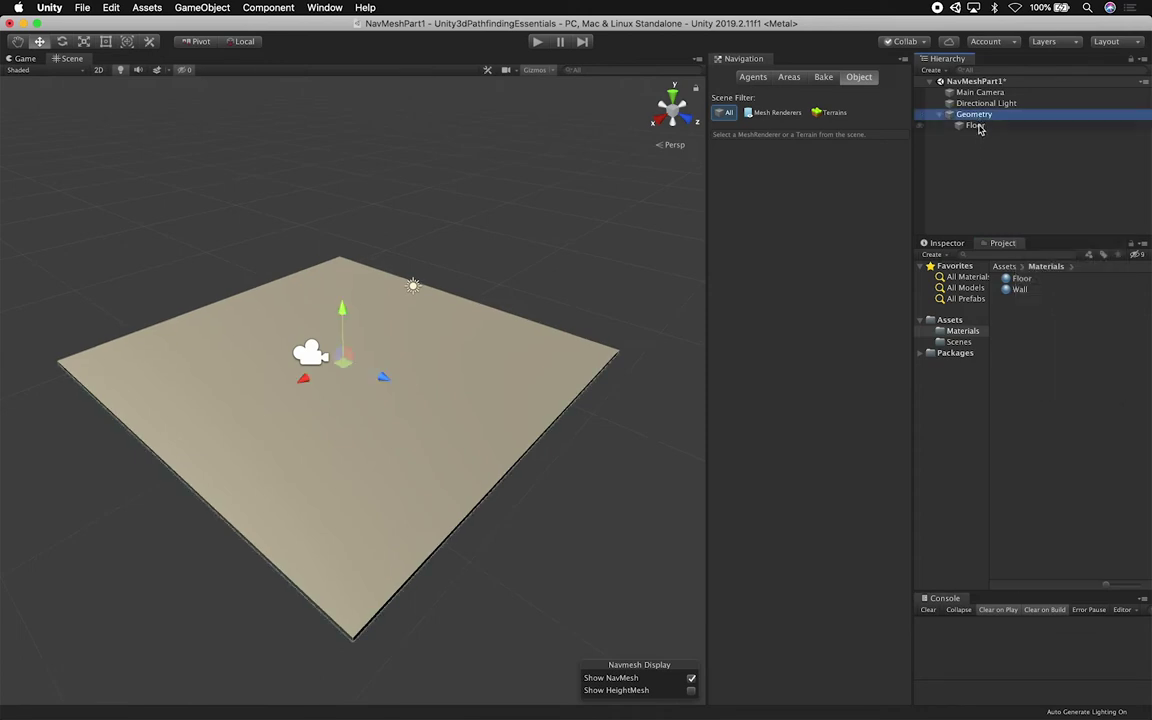
{"action": "left_click", "coordinate": [979, 126]}
{"action": "right_click", "coordinate": [981, 141]}
{"action": "mouse_move", "coordinate": [1018, 282]}
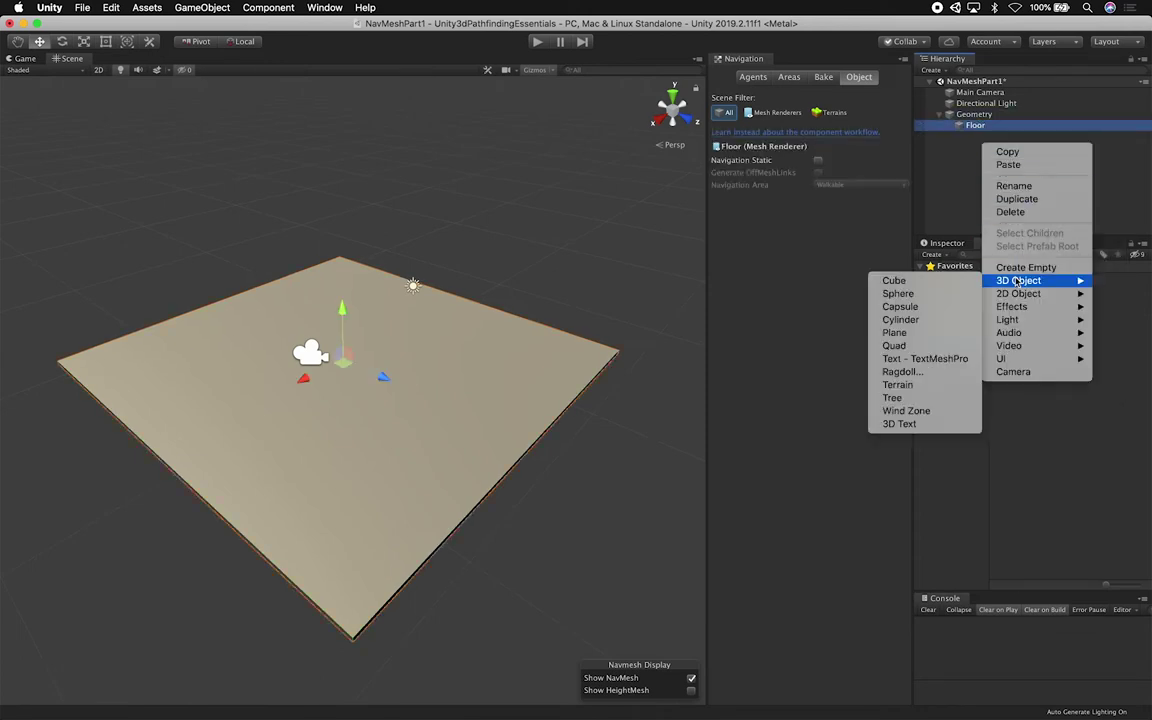
{"action": "left_click", "coordinate": [892, 281]}
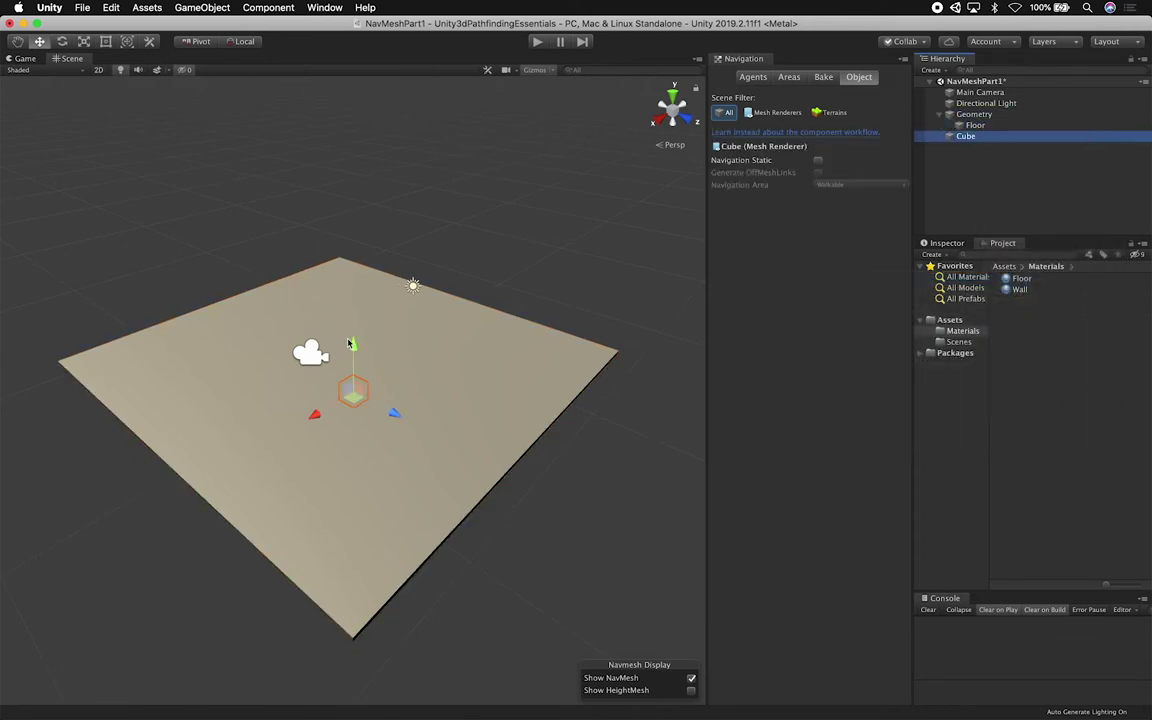
Nest the new cube under Geometry and rename it Wall
{"action": "left_click_drag", "start_coordinate": [972, 139], "coordinate": [985, 115]}
{"action": "key", "text": "Return"}
{"action": "type", "text": "W"}
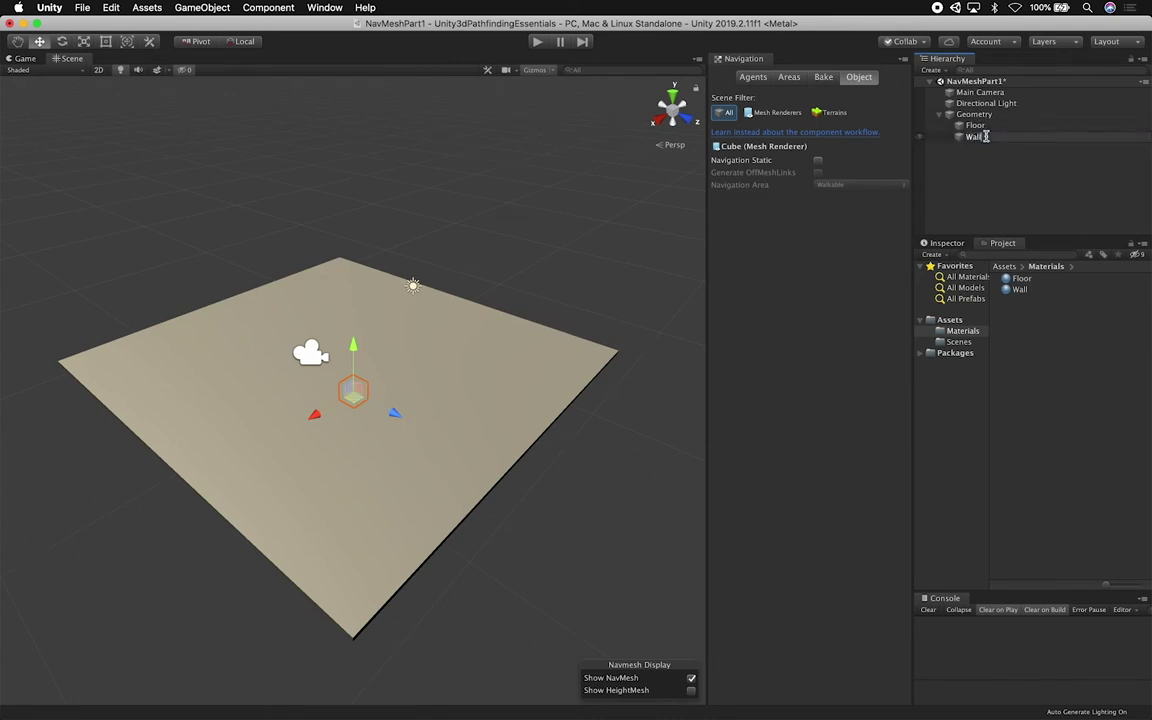
{"action": "type", "text": "all"}
{"action": "key", "text": "Return"}
Move the Wall cube above the floor and scale it into a long wall, raised slightly in height
{"action": "left_click_drag", "start_coordinate": [356, 352], "coordinate": [650, 428]}
{"action": "key", "text": "r"}
{"action": "key", "text": "w"}
{"action": "scroll", "coordinate": [421, 410], "scroll_direction": "up", "scroll_amount": 5}
{"action": "key", "text": "r"}
{"action": "scroll", "coordinate": [642, 440], "scroll_direction": "down", "scroll_amount": 5}
{"action": "left_click_drag", "start_coordinate": [530, 474], "coordinate": [510, 445], "text": "alt"}
{"action": "left_click_drag", "start_coordinate": [330, 460], "coordinate": [334, 449]}
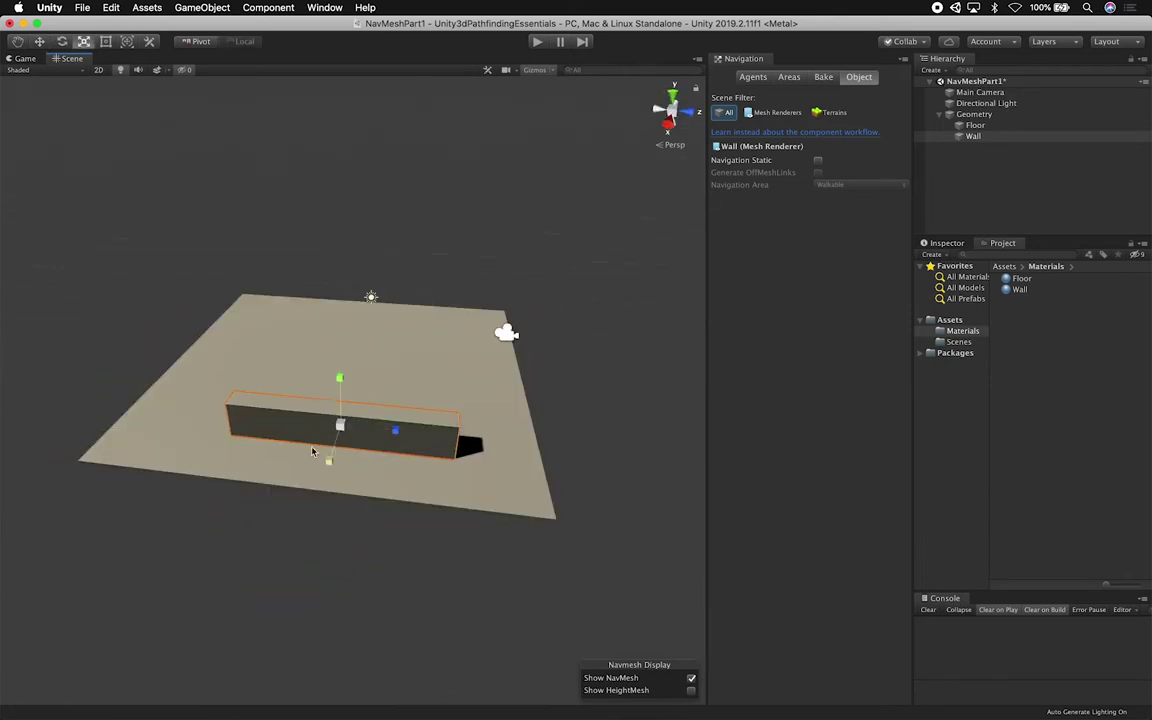
Vertex-snap the Wall to the floor's corner so it sits on the floor's top surface along the edge
{"action": "key", "text": "w"}
{"action": "key", "text": "v"}
{"action": "left_click_drag", "start_coordinate": [237, 440], "coordinate": [425, 445]}
{"action": "left_click", "coordinate": [417, 452]}
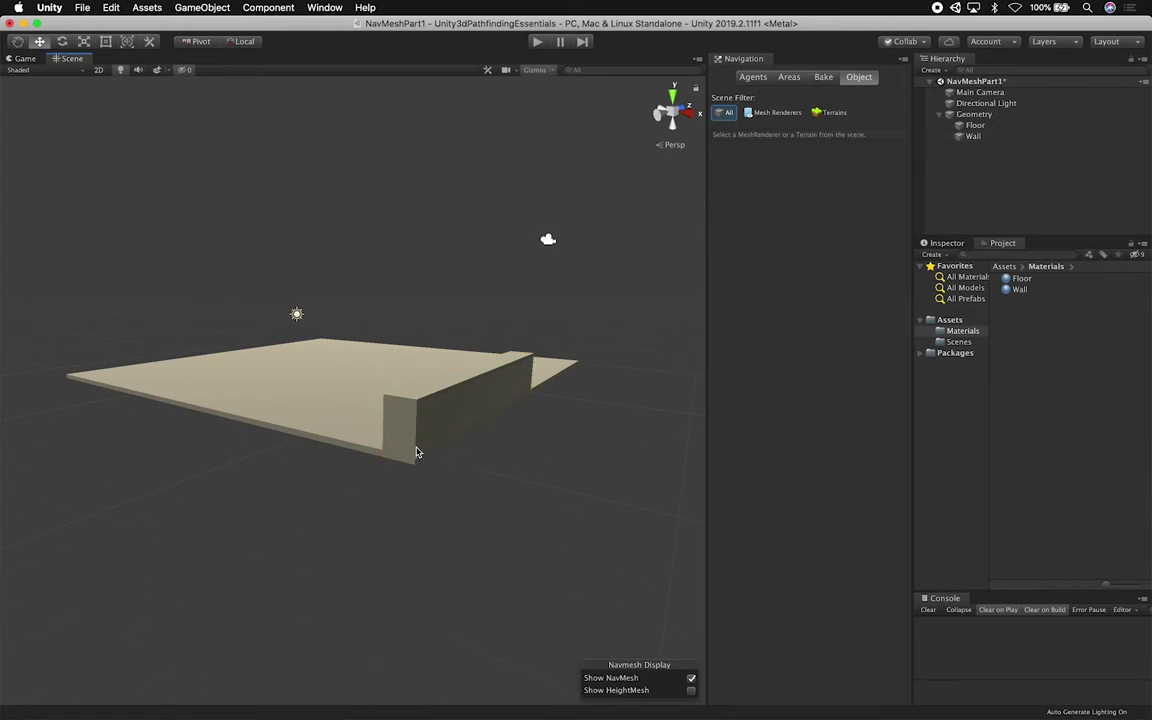
{"action": "left_click", "coordinate": [420, 425]}
{"action": "key", "text": "v"}
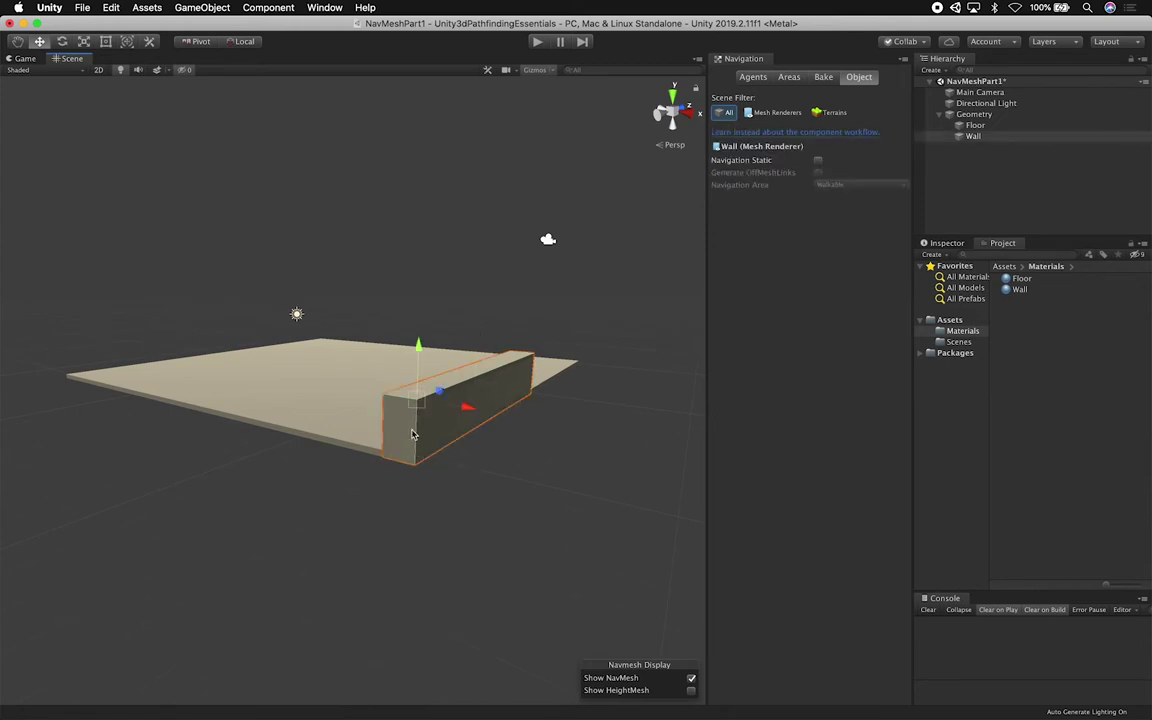
{"action": "left_click_drag", "start_coordinate": [463, 506], "coordinate": [459, 480], "text": "alt"}
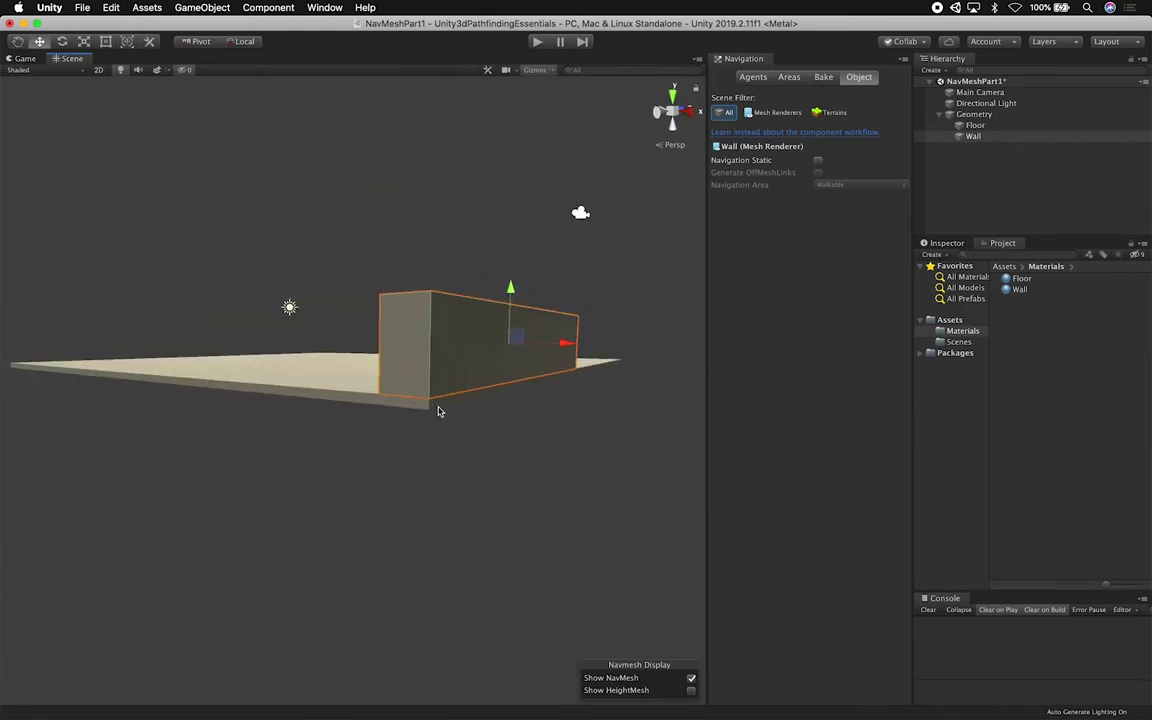
{"action": "left_click_drag", "start_coordinate": [555, 410], "coordinate": [329, 532], "text": "alt"}
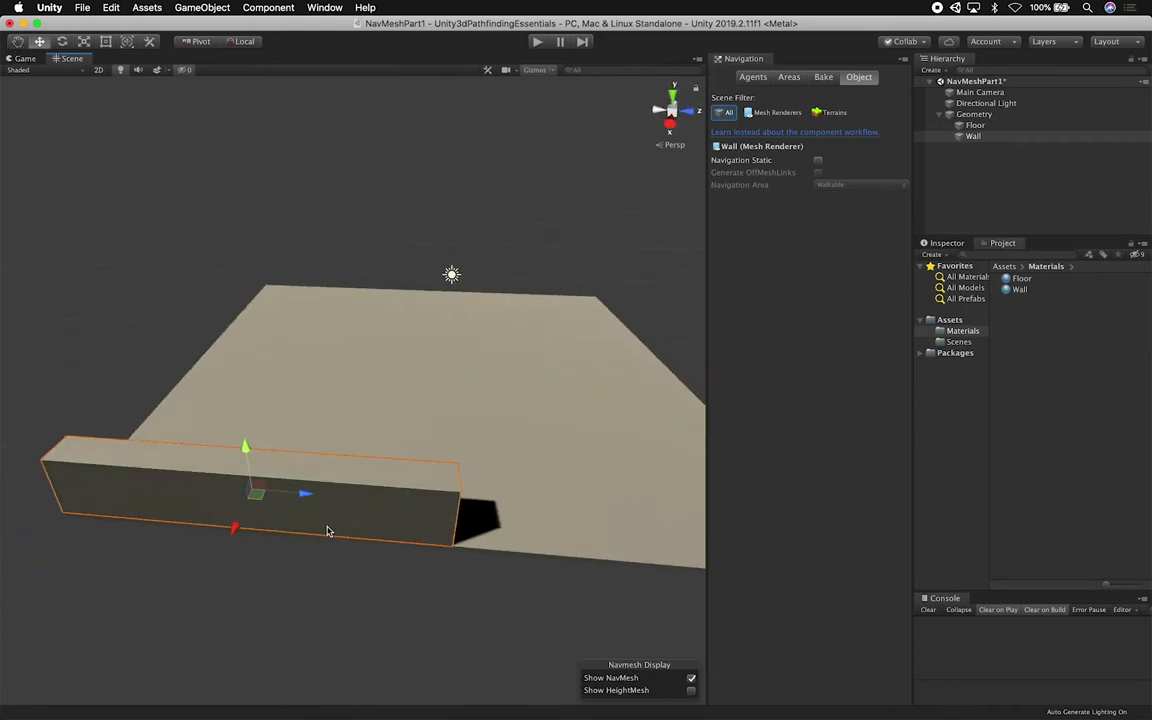
Make the Wall thinner and vertex-snap it back to the floor's corner, flush with the edge
{"action": "key", "text": "r"}
{"action": "left_click_drag", "start_coordinate": [232, 530], "coordinate": [242, 516]}
{"action": "key", "text": "w"}
{"action": "left_click_drag", "start_coordinate": [180, 537], "coordinate": [445, 531], "text": "alt"}
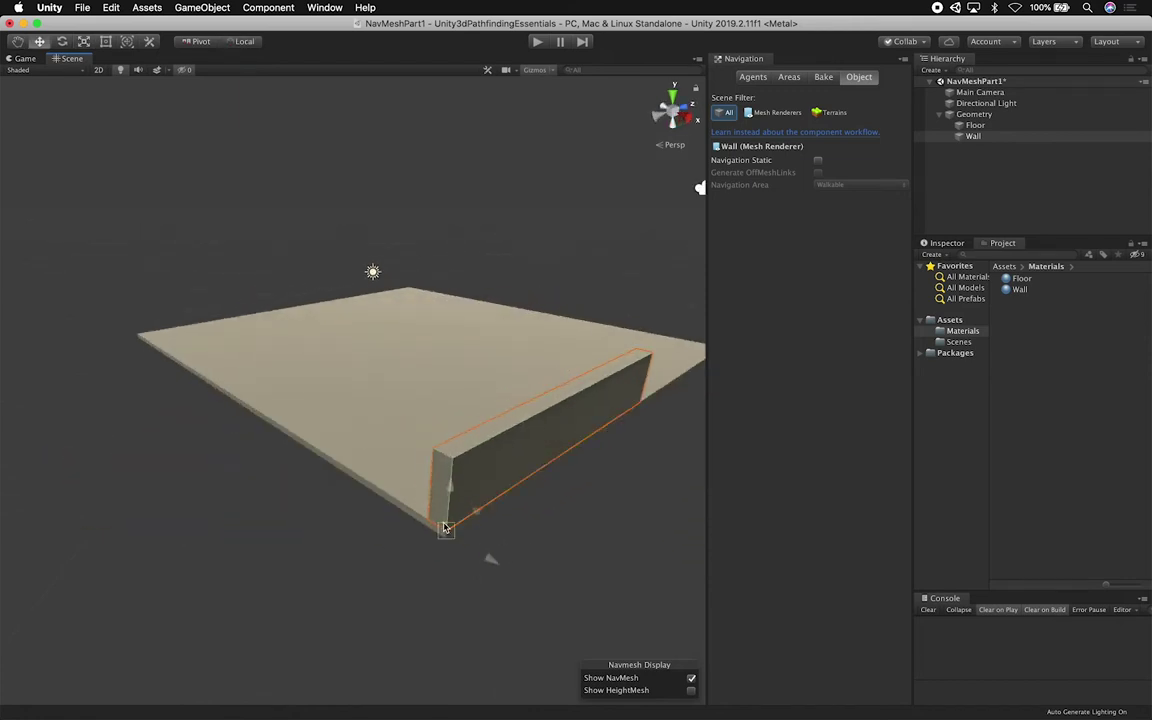
{"action": "left_click", "coordinate": [585, 502]}
{"action": "left_click_drag", "start_coordinate": [606, 496], "coordinate": [355, 540], "text": "alt+super"}
{"action": "left_click", "coordinate": [395, 489]}
{"action": "left_click_drag", "start_coordinate": [395, 489], "coordinate": [288, 532], "text": "alt"}
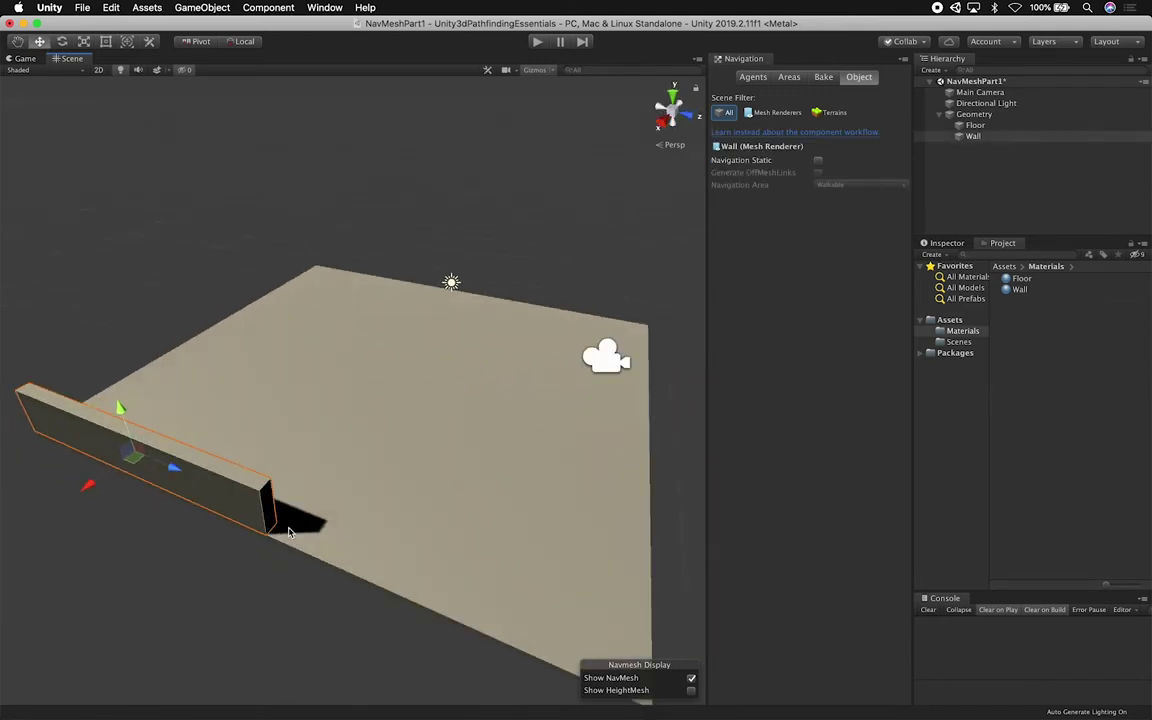
{"action": "left_click_drag", "start_coordinate": [561, 600], "coordinate": [312, 412], "text": "alt"}
Align the Main Camera with an angled overview of the whole floor and check the result in the Game view
{"action": "left_click", "coordinate": [212, 298]}
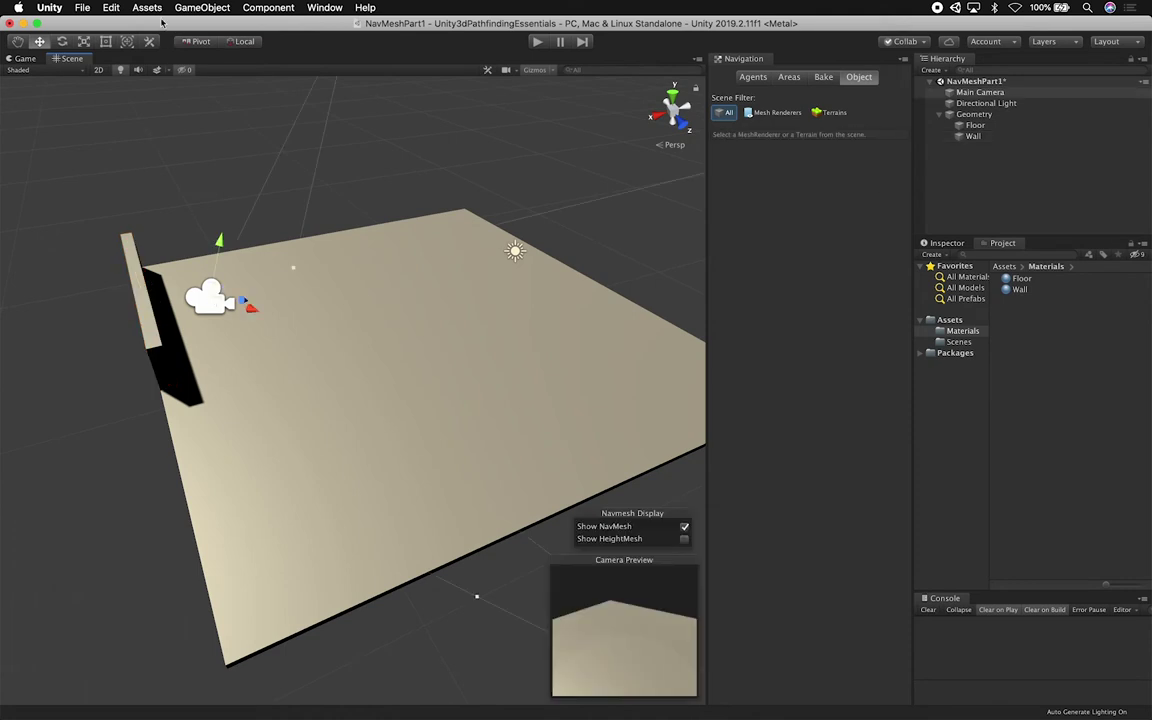
{"action": "left_click", "coordinate": [24, 57]}
{"action": "left_click", "coordinate": [55, 57]}
{"action": "scroll", "coordinate": [380, 392], "scroll_direction": "down", "scroll_amount": 4}
{"action": "middle_click_drag", "start_coordinate": [378, 388], "coordinate": [363, 411]}
{"action": "left_click_drag", "start_coordinate": [363, 411], "coordinate": [465, 378], "text": "alt"}
{"action": "middle_click_drag", "start_coordinate": [465, 378], "coordinate": [385, 394]}
{"action": "left_click_drag", "start_coordinate": [385, 393], "coordinate": [432, 381], "text": "alt"}
{"action": "key", "text": "w"}
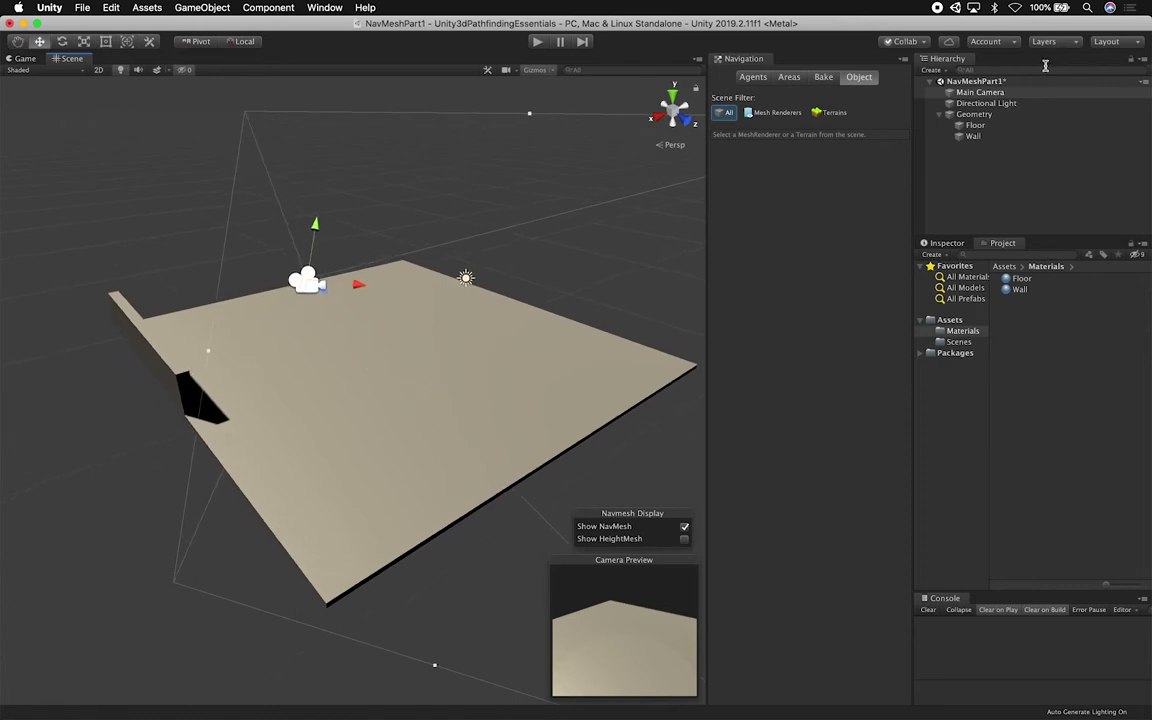
{"action": "key", "text": "super+shift+f"}
{"action": "left_click_drag", "start_coordinate": [443, 336], "coordinate": [424, 356], "text": "alt"}
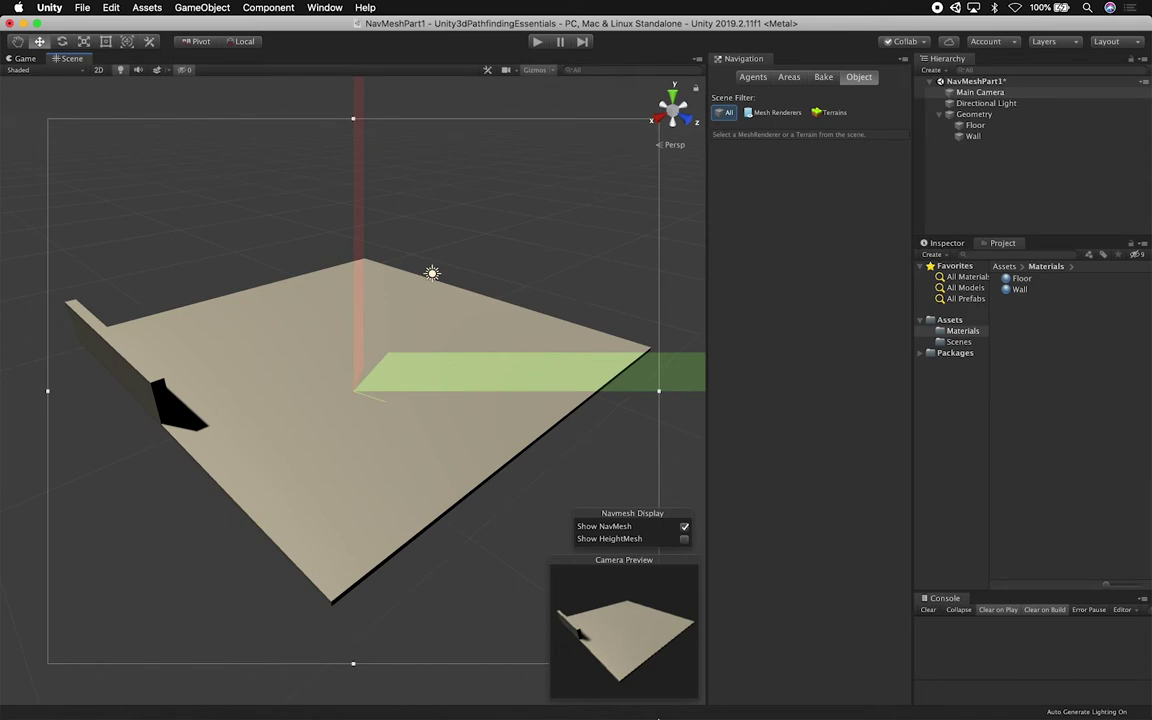
{"action": "key", "text": "alt"}
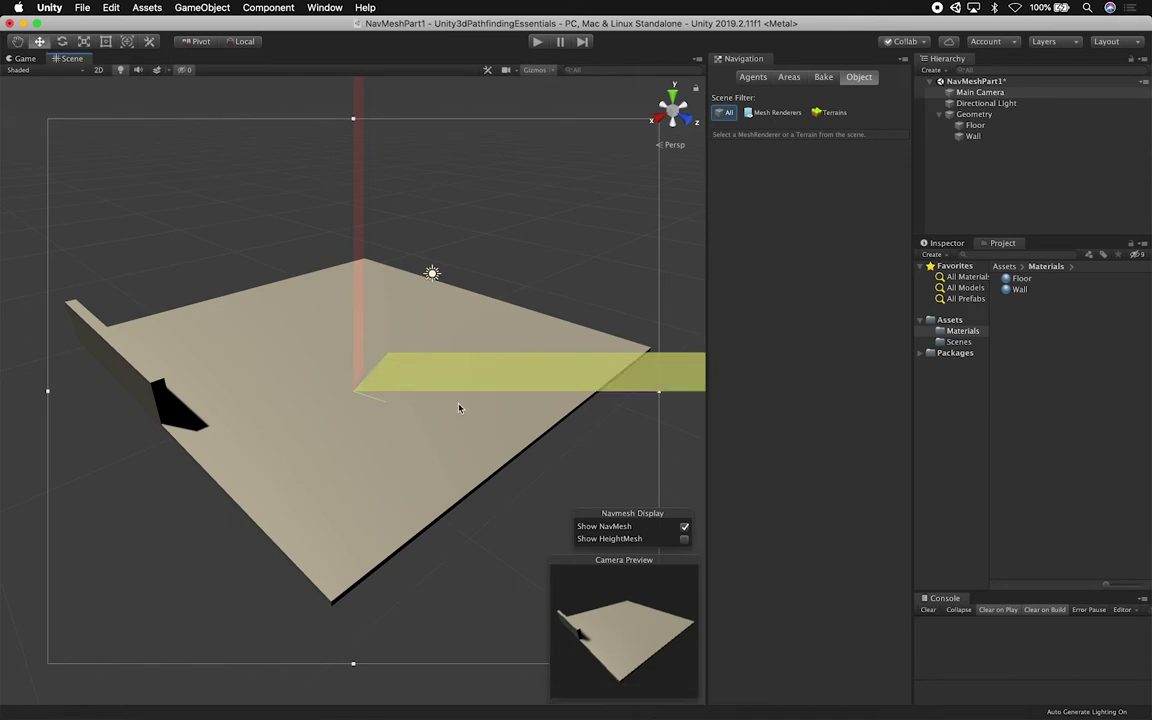
{"action": "left_click", "coordinate": [22, 58]}
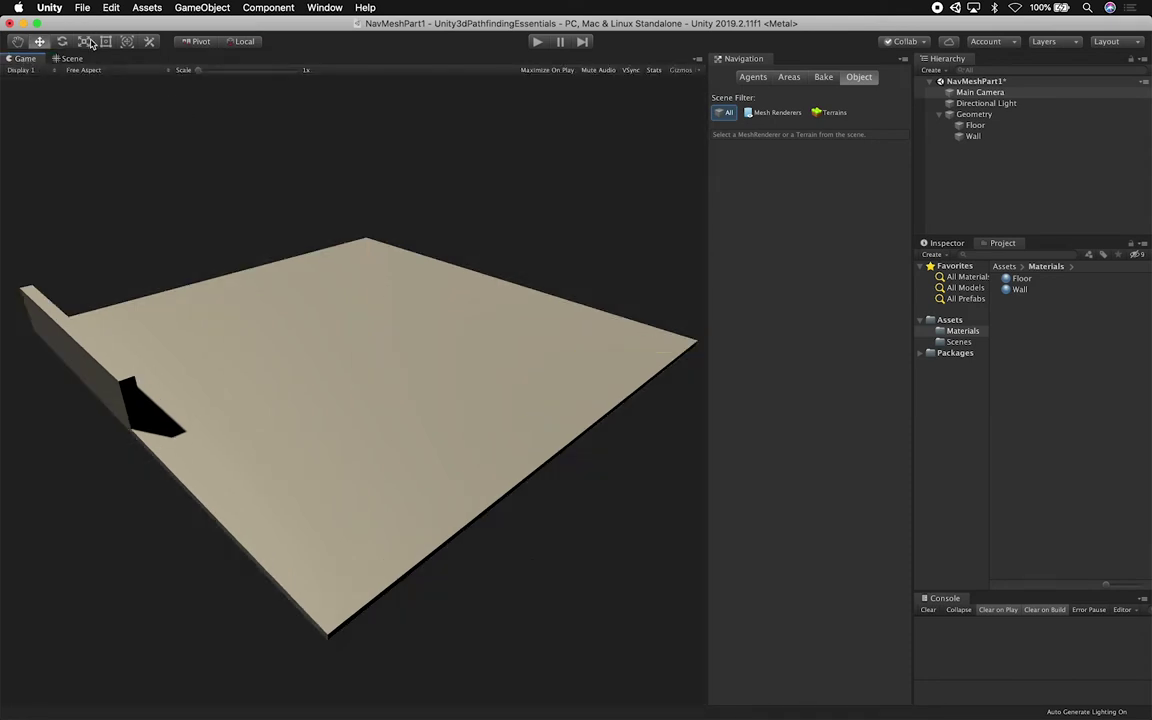
{"action": "left_click", "coordinate": [70, 58]}
Duplicate the Wall, move the copy inward across the floor and lengthen it
{"action": "left_click", "coordinate": [152, 203]}
{"action": "left_click", "coordinate": [133, 342]}
{"action": "left_click", "coordinate": [122, 333]}
{"action": "key", "text": "super+d"}
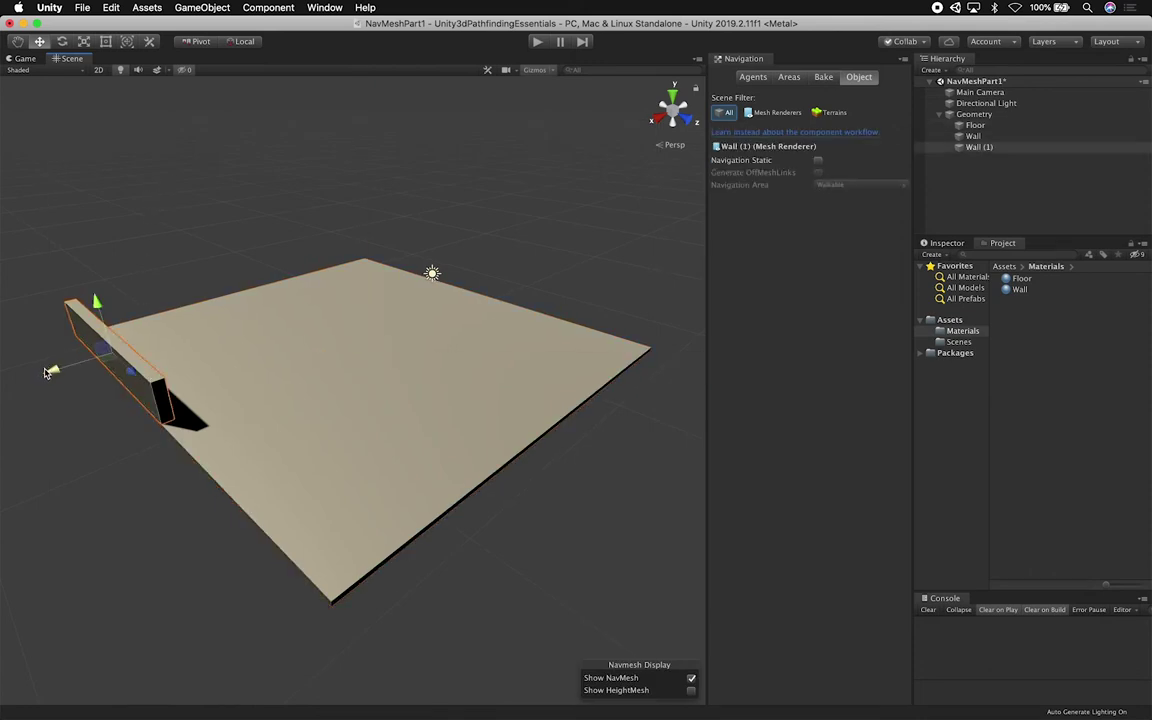
{"action": "left_click_drag", "start_coordinate": [50, 368], "coordinate": [283, 371]}
{"action": "key", "text": "r"}
{"action": "key", "text": "w"}
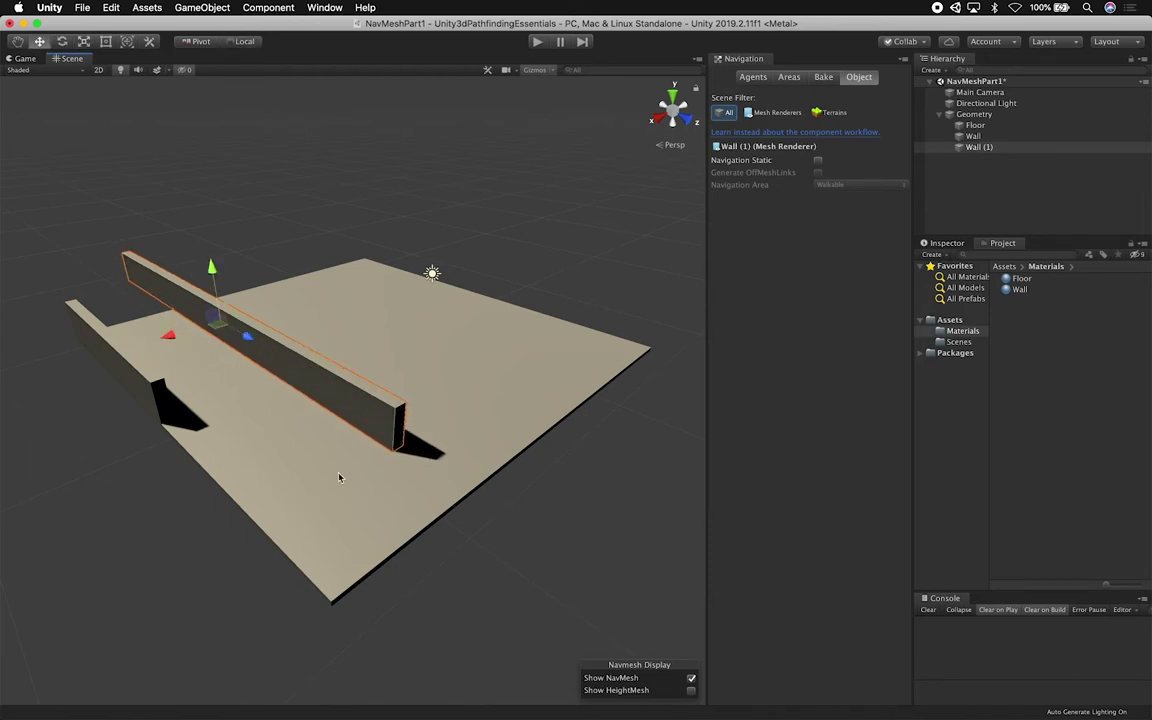
Shorten Wall (1) and slide it lengthwise until one end meets the floor's edge
{"action": "left_click_drag", "start_coordinate": [326, 461], "coordinate": [378, 501], "text": "alt"}
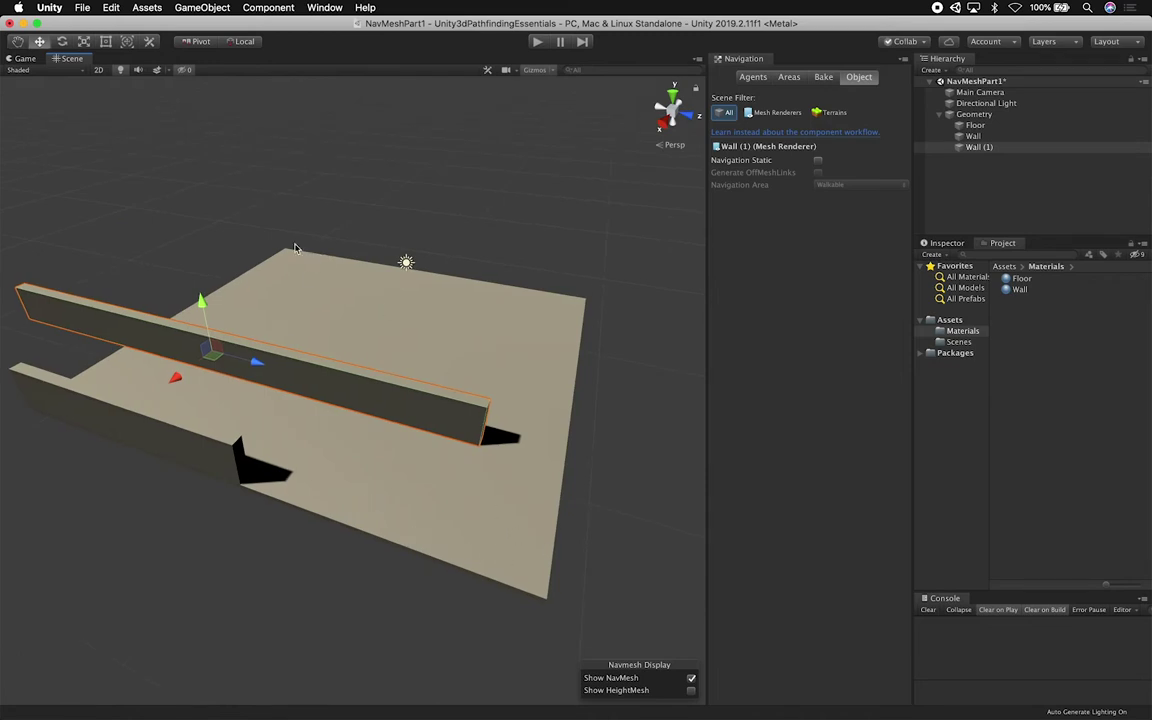
{"action": "key", "text": "r"}
{"action": "left_click_drag", "start_coordinate": [260, 363], "coordinate": [244, 360]}
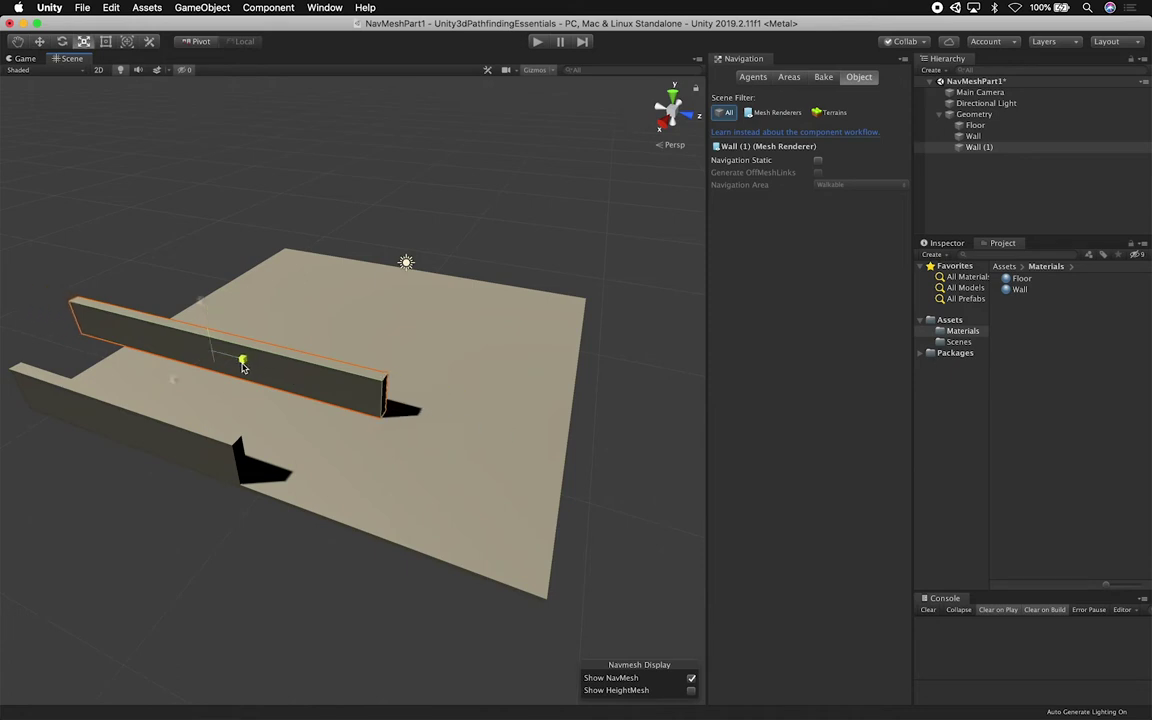
{"action": "key", "text": "w"}
{"action": "left_click_drag", "start_coordinate": [353, 392], "coordinate": [293, 378]}
{"action": "key", "text": "q"}
{"action": "scroll", "coordinate": [292, 378], "scroll_direction": "up", "scroll_amount": 5}
{"action": "right_click_drag", "start_coordinate": [292, 378], "coordinate": [273, 344]}
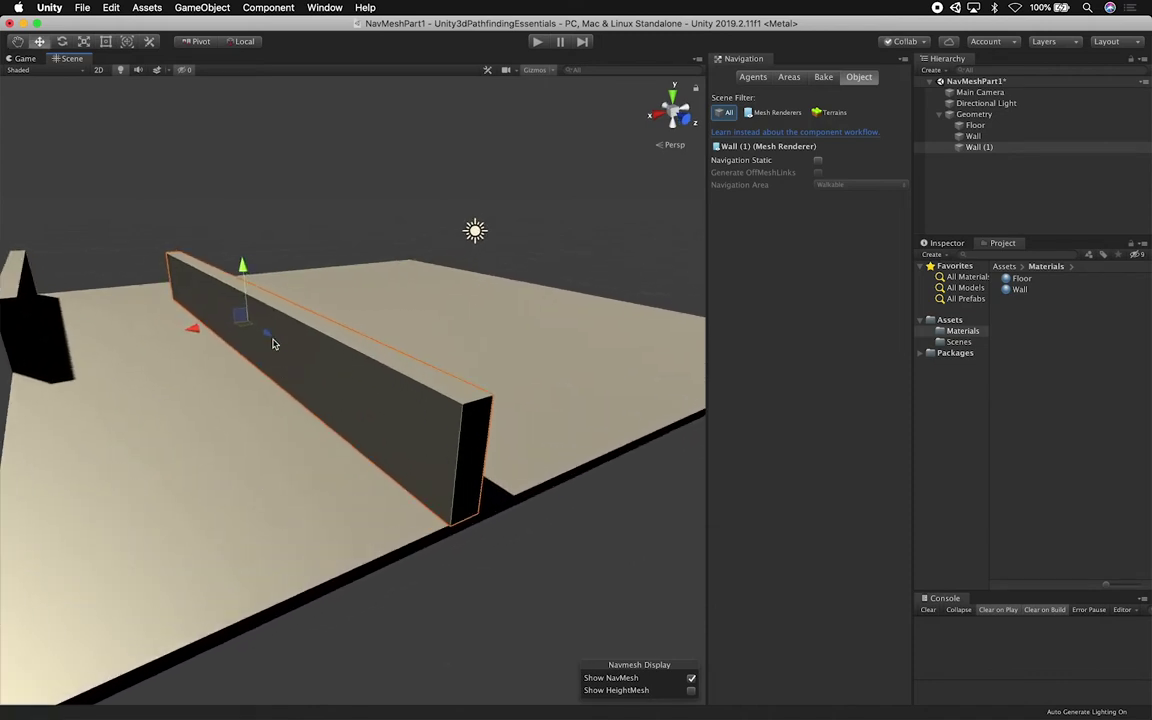
{"action": "left_click_drag", "start_coordinate": [267, 338], "coordinate": [266, 340]}
Align Wall (1) with the floor's corner, and move it back inward parallel to the first Wall
{"action": "left_click_drag", "start_coordinate": [348, 382], "coordinate": [450, 563], "text": "alt"}
{"action": "scroll", "coordinate": [450, 563], "scroll_direction": "down", "scroll_amount": 3}
{"action": "left_click_drag", "start_coordinate": [377, 441], "coordinate": [268, 659], "text": "alt"}
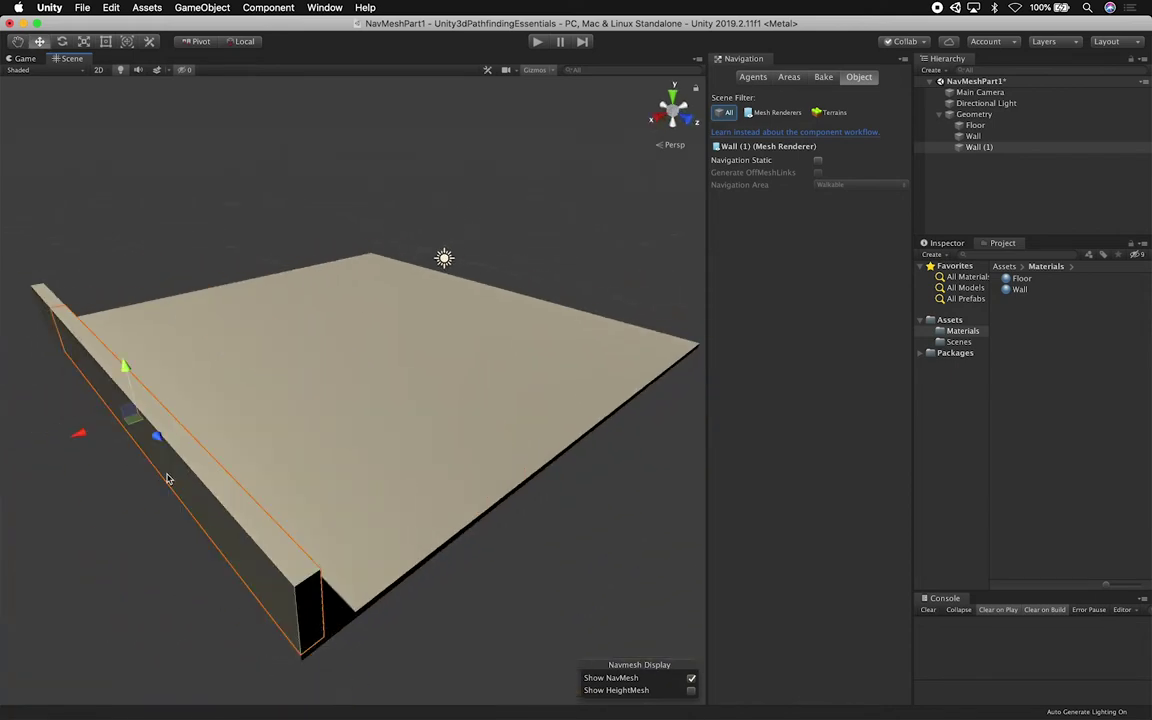
{"action": "left_click_drag", "start_coordinate": [76, 438], "coordinate": [213, 412]}
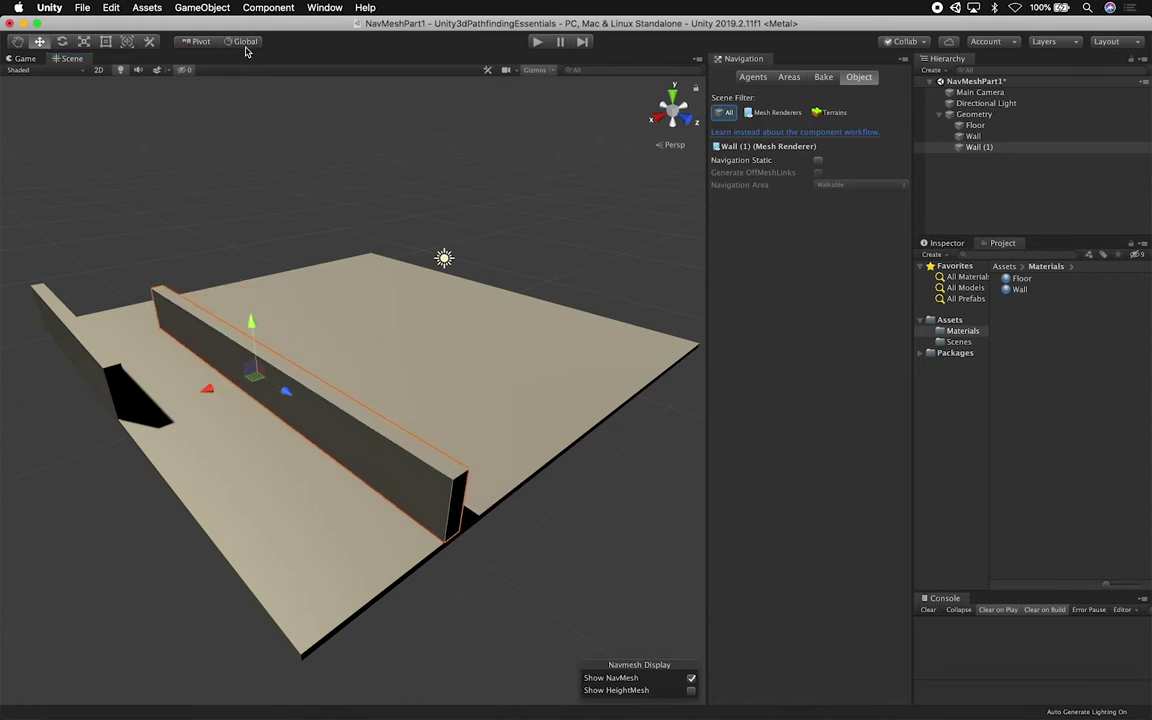
Duplicate Wall (1), move the copy further inward and slide it lengthwise to the opposite edge of the floor
{"action": "left_click_drag", "start_coordinate": [310, 345], "coordinate": [596, 525], "text": "alt"}
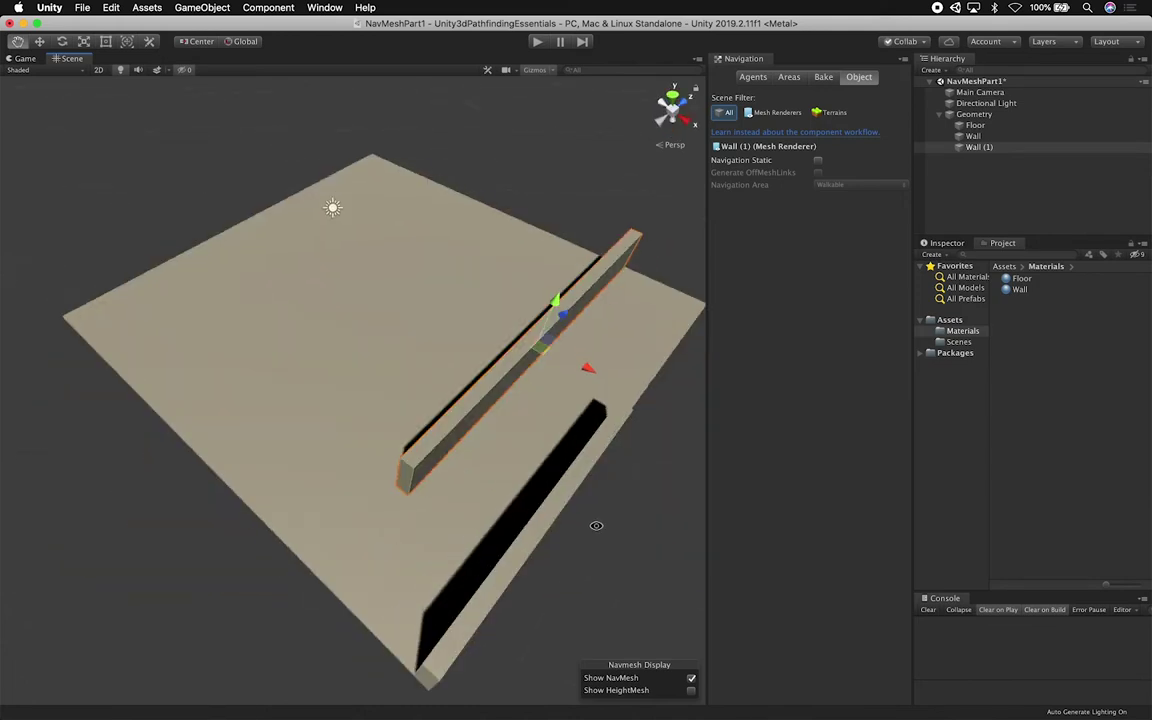
{"action": "key", "text": "super+d"}
{"action": "left_click_drag", "start_coordinate": [586, 366], "coordinate": [480, 331]}
{"action": "left_click_drag", "start_coordinate": [477, 271], "coordinate": [424, 312]}
{"action": "key", "text": "v"}
{"action": "left_click_drag", "start_coordinate": [233, 486], "coordinate": [396, 617]}
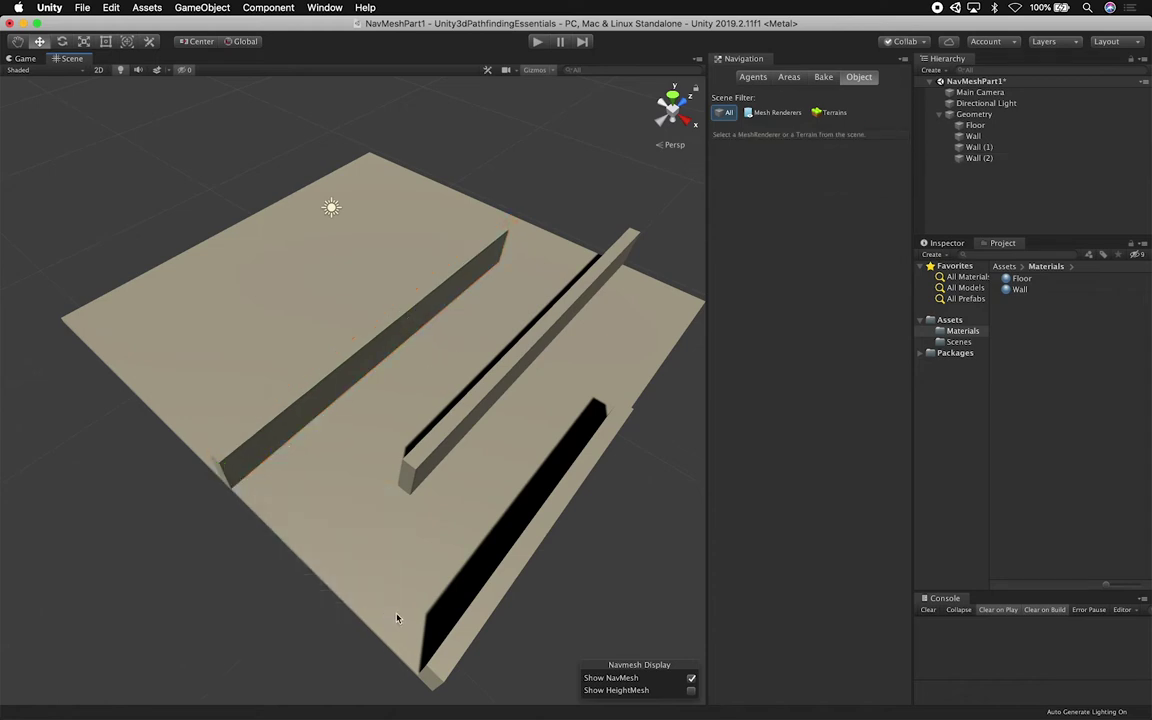
Vertex-snap Wall (2) beside the first Wall at the floor's corner, and move it back to the middle of the floor
{"action": "left_click", "coordinate": [243, 465]}
{"action": "left_click_drag", "start_coordinate": [352, 475], "coordinate": [411, 445], "text": "alt"}
{"action": "middle_click_drag", "start_coordinate": [411, 445], "coordinate": [326, 424]}
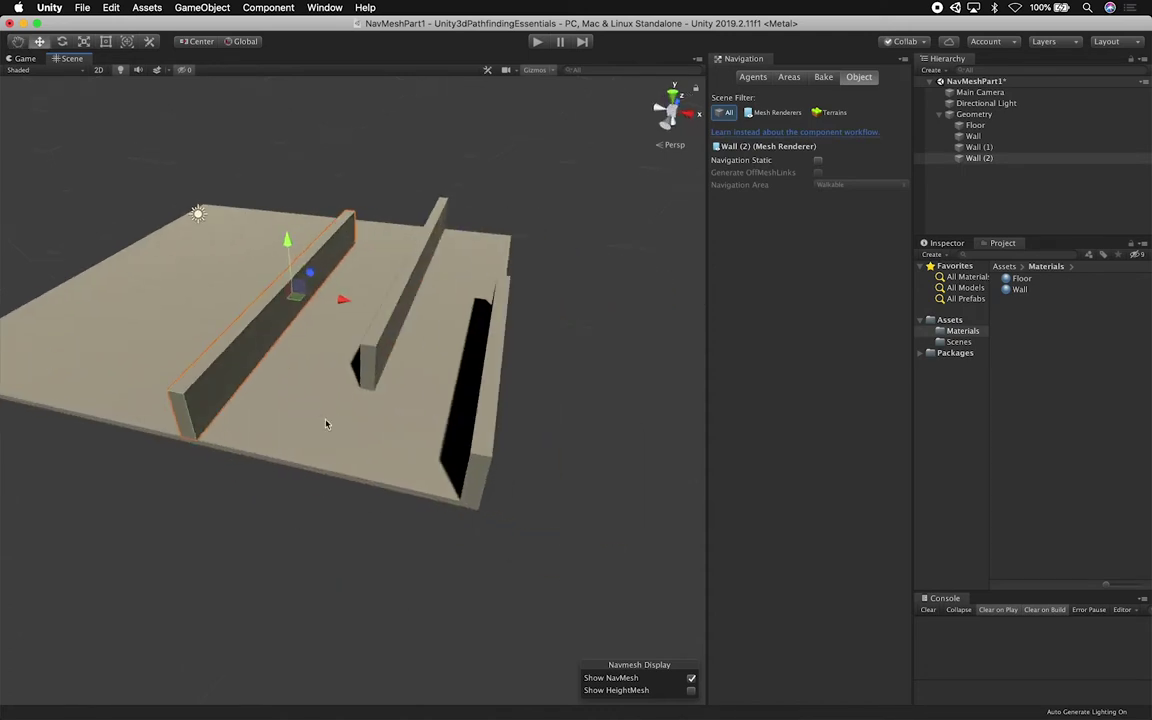
{"action": "left_click_drag", "start_coordinate": [204, 428], "coordinate": [460, 500]}
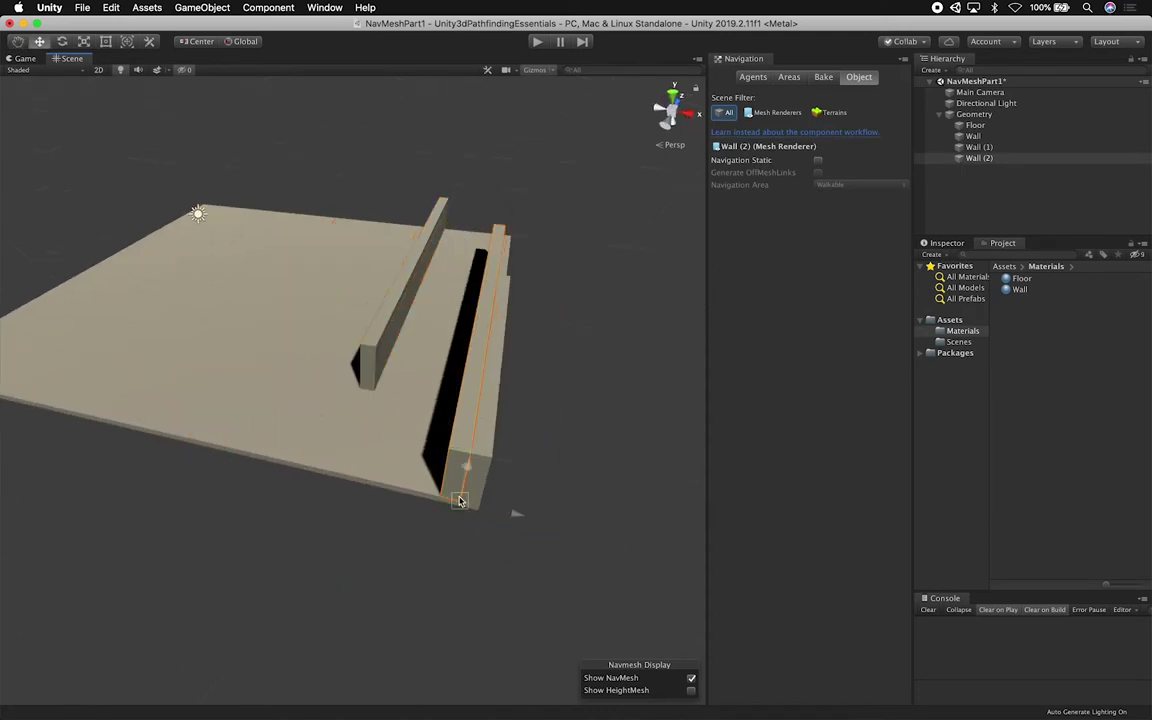
{"action": "left_click_drag", "start_coordinate": [540, 332], "coordinate": [307, 336]}
Lower the height of Wall (2), switch the handles to Center and Local, and align the wall's base with the floor
{"action": "key", "text": "r"}
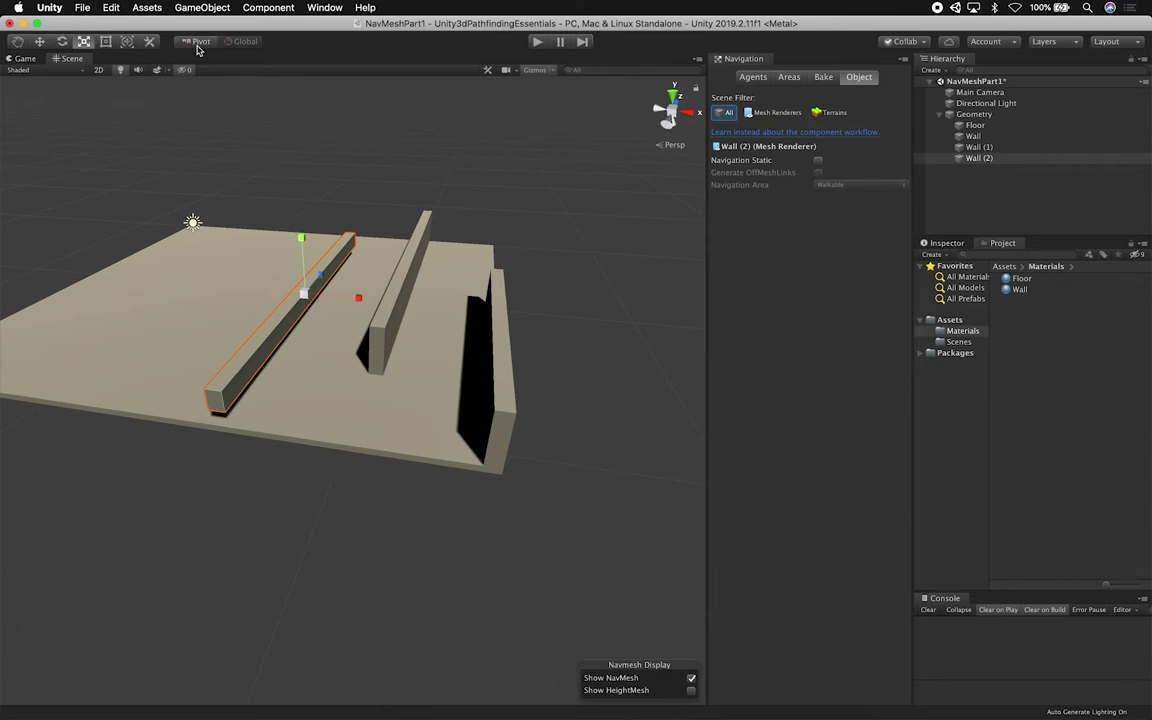
{"action": "left_click", "coordinate": [40, 42]}
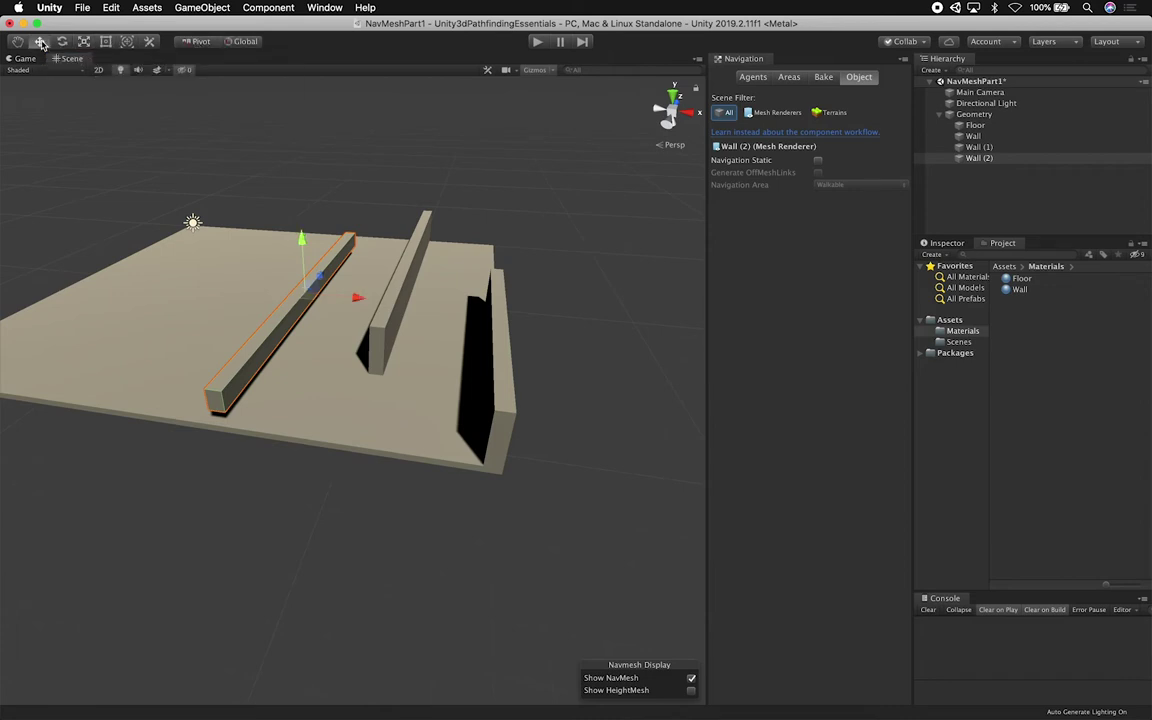
{"action": "left_click", "coordinate": [245, 44]}
{"action": "left_click_drag", "start_coordinate": [413, 374], "coordinate": [397, 401], "text": "alt"}
{"action": "key", "text": "v"}
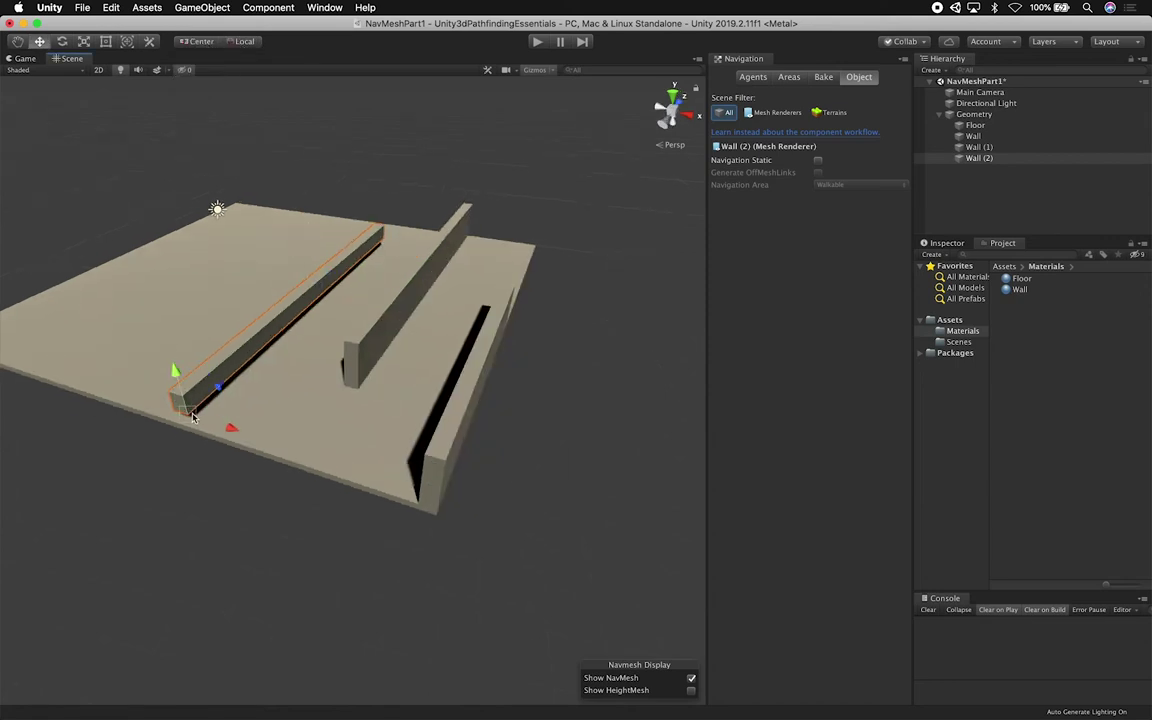
{"action": "left_click_drag", "start_coordinate": [190, 414], "coordinate": [370, 484]}
{"action": "left_click_drag", "start_coordinate": [537, 351], "coordinate": [368, 316]}
{"action": "left_click_drag", "start_coordinate": [251, 367], "coordinate": [297, 417], "text": "alt"}
{"action": "left_click_drag", "start_coordinate": [370, 326], "coordinate": [325, 372]}
Scale Wall (2) to a thicker cross-section
{"action": "key", "text": "r"}
{"action": "mouse_move", "coordinate": [278, 255]}
{"action": "left_mouse_down"}
{"action": "mouse_move", "coordinate": [275, 206]}
{"action": "mouse_move", "coordinate": [280, 249]}
{"action": "left_mouse_up"}
{"action": "key", "text": "w"}
{"action": "left_click", "coordinate": [338, 198]}
{"action": "left_click_drag", "start_coordinate": [386, 237], "coordinate": [429, 259], "text": "alt"}
Duplicate Wall (2) twice and space the copies in parallel across the empty side of the floor
{"action": "left_click", "coordinate": [287, 364]}
{"action": "left_click_drag", "start_coordinate": [196, 388], "coordinate": [406, 392], "text": "alt"}
{"action": "key", "text": "super+d"}
{"action": "left_click_drag", "start_coordinate": [337, 325], "coordinate": [322, 370]}
{"action": "scroll", "coordinate": [262, 411], "scroll_direction": "down", "scroll_amount": 3}
{"action": "key", "text": "super+d"}
Duplicate the thin Wall (1) and move the copy toward the middle of the floor
{"action": "left_click", "coordinate": [214, 388]}
{"action": "key", "text": "super+d"}
{"action": "left_click_drag", "start_coordinate": [296, 306], "coordinate": [428, 380]}
{"action": "left_click_drag", "start_coordinate": [346, 356], "coordinate": [325, 332], "text": "alt+super"}
Set the Y rotation of Wall (5) to 90 and vertex-snap the wall to the floor's corner, perpendicular to the others
{"action": "key", "text": "e"}
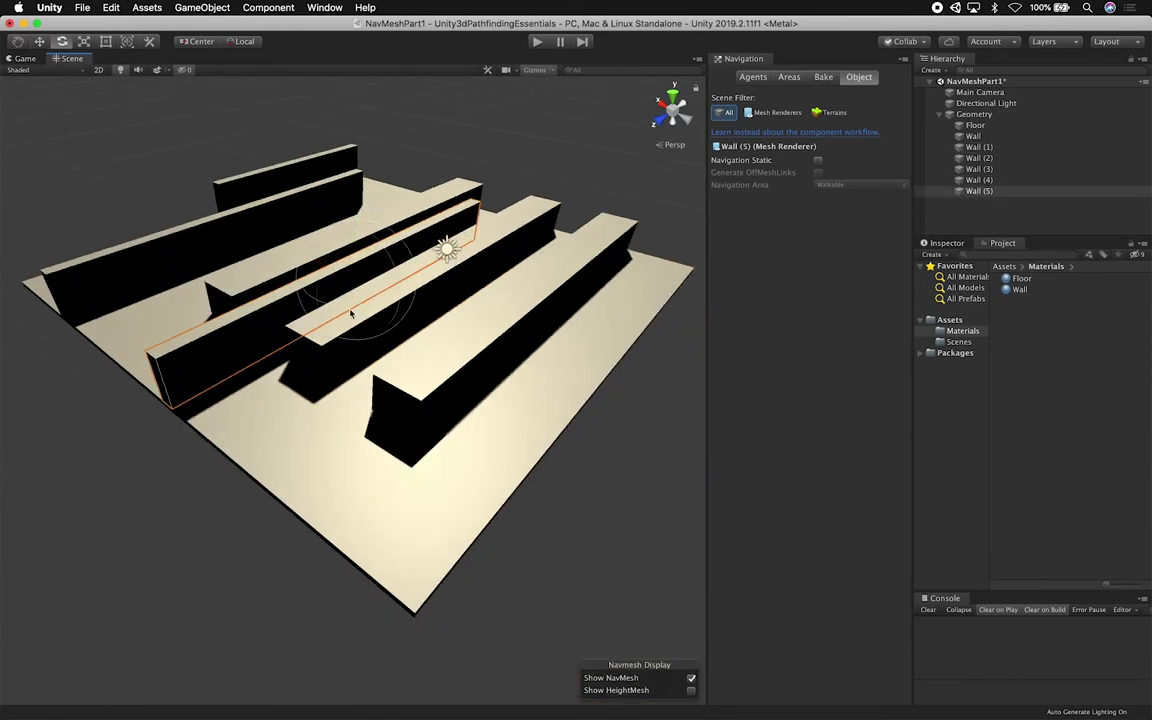
{"action": "left_click_drag", "start_coordinate": [442, 245], "coordinate": [576, 243]}
{"action": "left_click", "coordinate": [946, 245]}
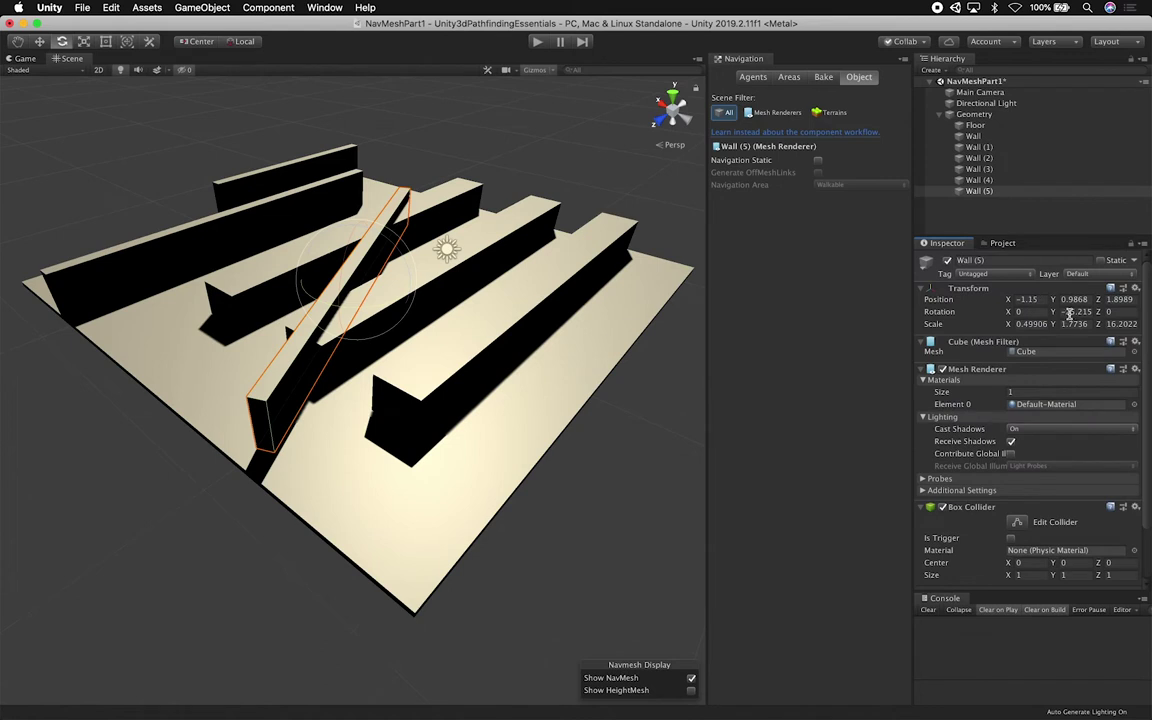
{"action": "type", "text": "90w"}
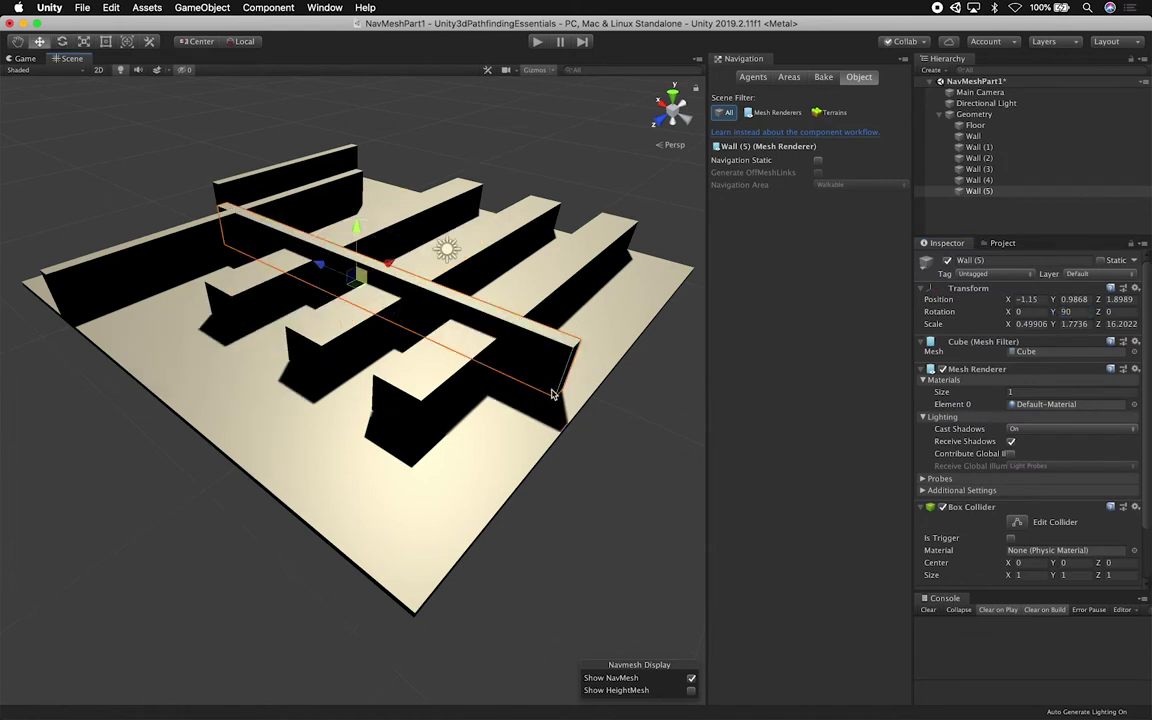
{"action": "left_click_drag", "start_coordinate": [520, 335], "coordinate": [465, 562]}
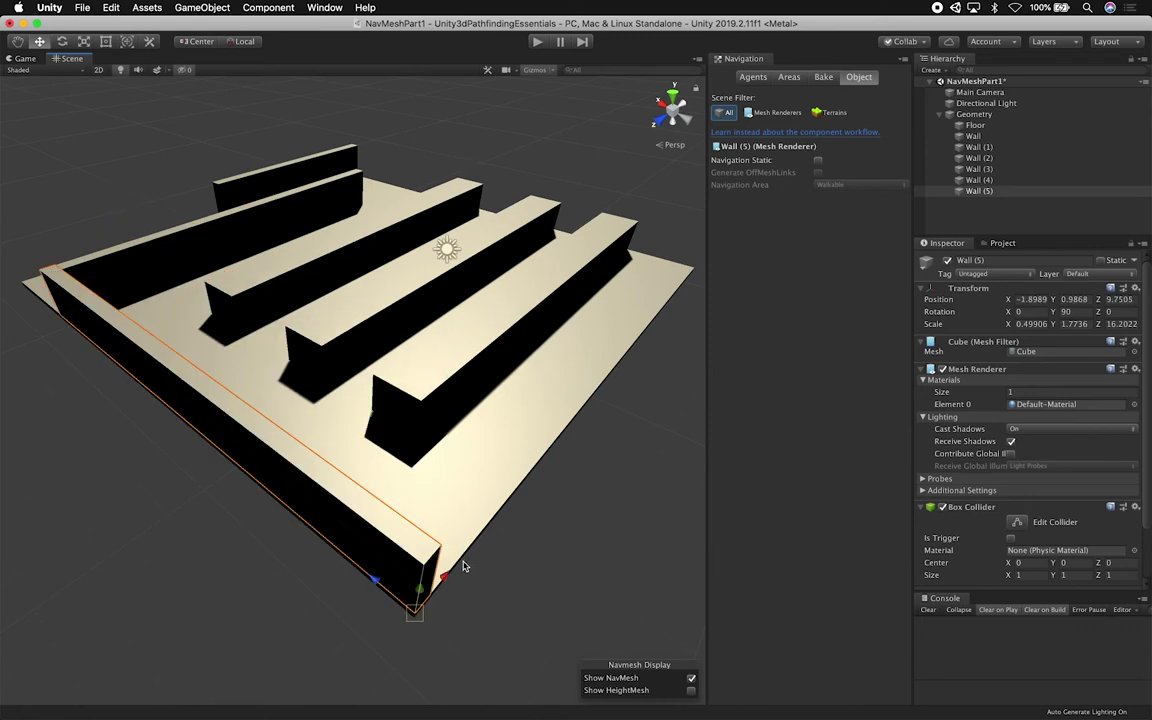
Inspect the wall layout from other sides and fine-tune a wall's placement with vertex snapping
{"action": "left_click_drag", "start_coordinate": [247, 543], "coordinate": [588, 506], "text": "alt"}
{"action": "left_click", "coordinate": [538, 452]}
{"action": "left_click_drag", "start_coordinate": [455, 343], "coordinate": [373, 404], "text": "alt"}
{"action": "left_click", "coordinate": [358, 418]}
{"action": "key", "text": "v"}
{"action": "left_click_drag", "start_coordinate": [366, 457], "coordinate": [376, 455]}
{"action": "left_click", "coordinate": [437, 478]}
{"action": "left_click_drag", "start_coordinate": [496, 438], "coordinate": [258, 430], "text": "alt"}
{"action": "left_click_drag", "start_coordinate": [407, 400], "coordinate": [245, 417], "text": "alt"}
Shorten Wall (4) and move it so its end meets Wall (5)
{"action": "left_click", "coordinate": [320, 428]}
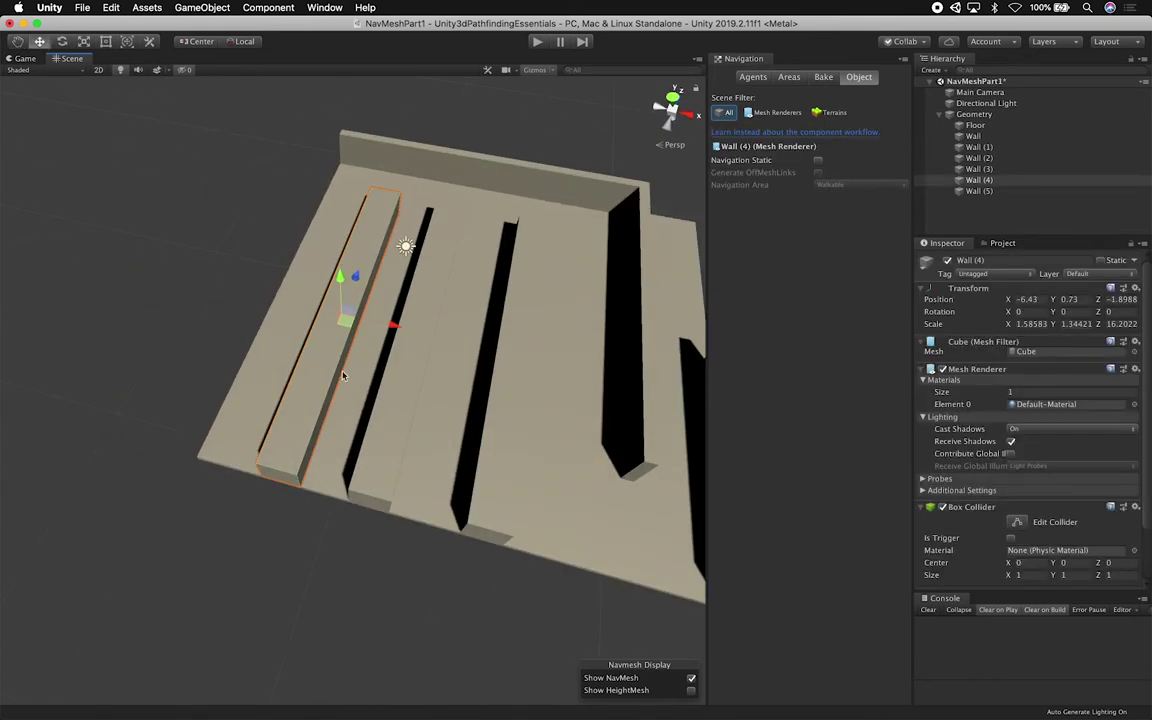
{"action": "key", "text": "r"}
{"action": "left_click_drag", "start_coordinate": [361, 278], "coordinate": [405, 179]}
{"action": "key", "text": "w"}
{"action": "left_click", "coordinate": [206, 188]}
{"action": "left_click_drag", "start_coordinate": [365, 227], "coordinate": [589, 397], "text": "alt"}
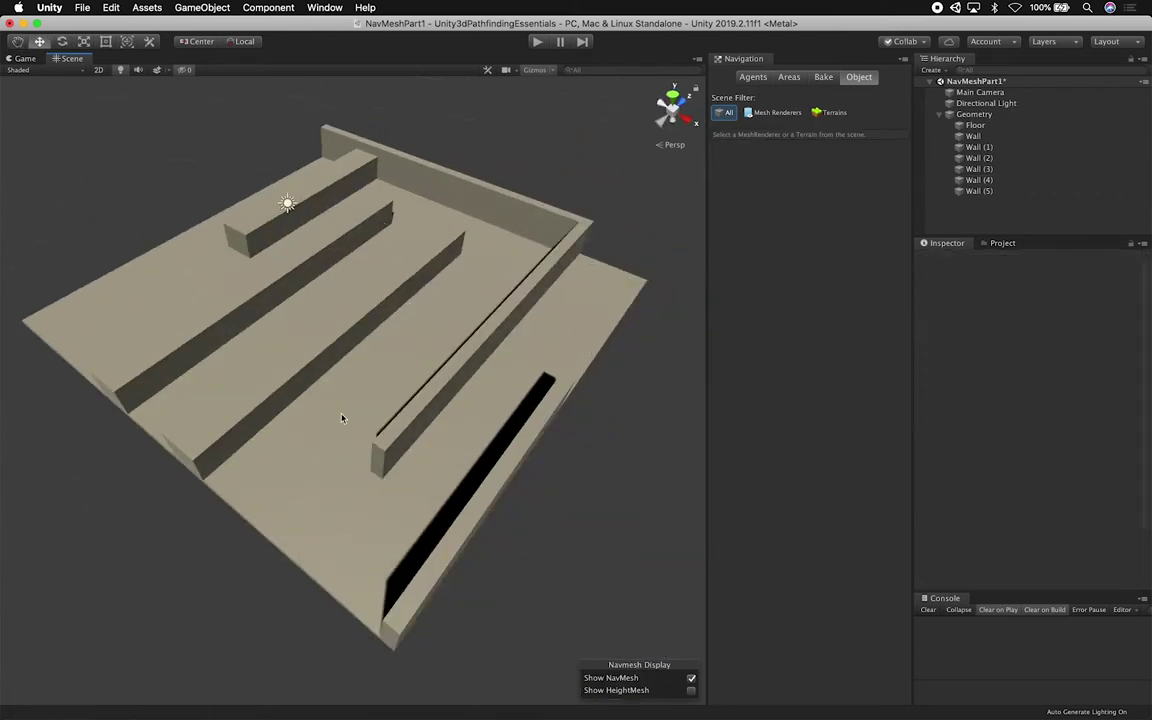
Shorten Wall (3) to a Z scale of about 5.3 and position it near Z 2
{"action": "left_click_drag", "start_coordinate": [450, 246], "coordinate": [221, 242], "text": "alt"}
{"action": "left_click", "coordinate": [208, 283]}
{"action": "left_click", "coordinate": [240, 266]}
{"action": "left_click", "coordinate": [346, 284]}
{"action": "left_click", "coordinate": [336, 300]}
{"action": "key", "text": "r"}
{"action": "left_click_drag", "start_coordinate": [312, 276], "coordinate": [290, 227]}
{"action": "key", "text": "w"}
{"action": "key", "text": "v"}
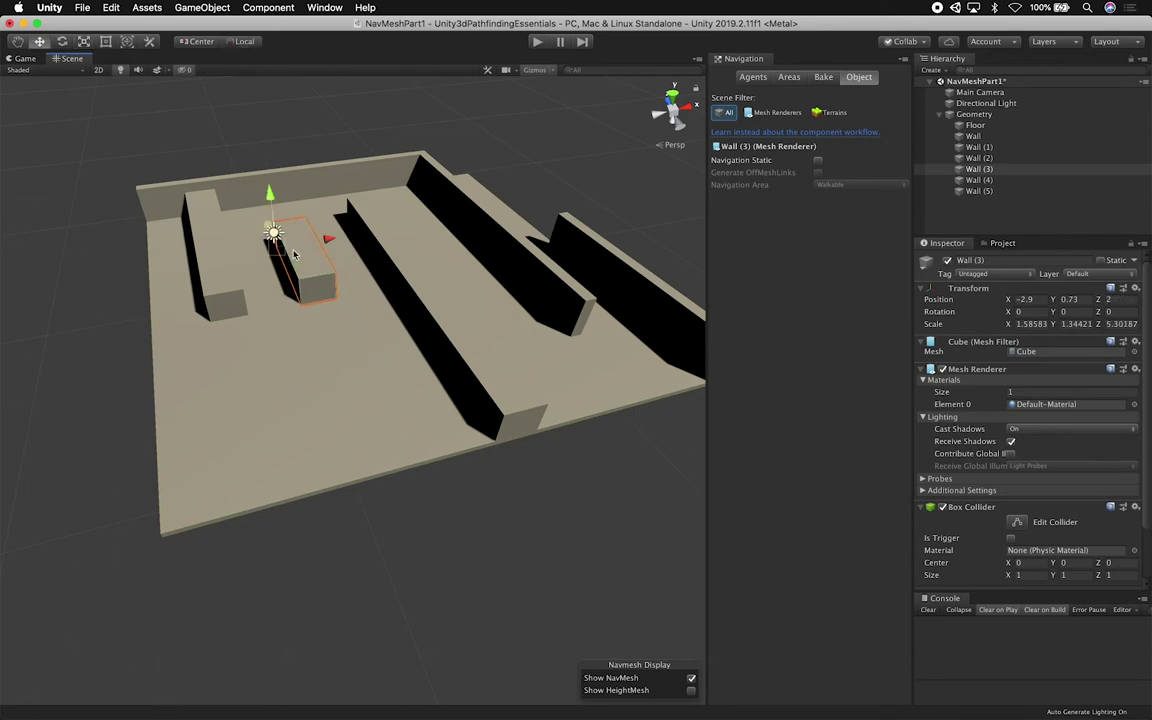
Reshape Wall (3) into a small block with an X scale of about 2.65 and a Z scale of about 1.75
{"action": "left_click_drag", "start_coordinate": [301, 303], "coordinate": [258, 316]}
{"action": "left_click_drag", "start_coordinate": [306, 259], "coordinate": [560, 232]}
{"action": "key", "text": "r"}
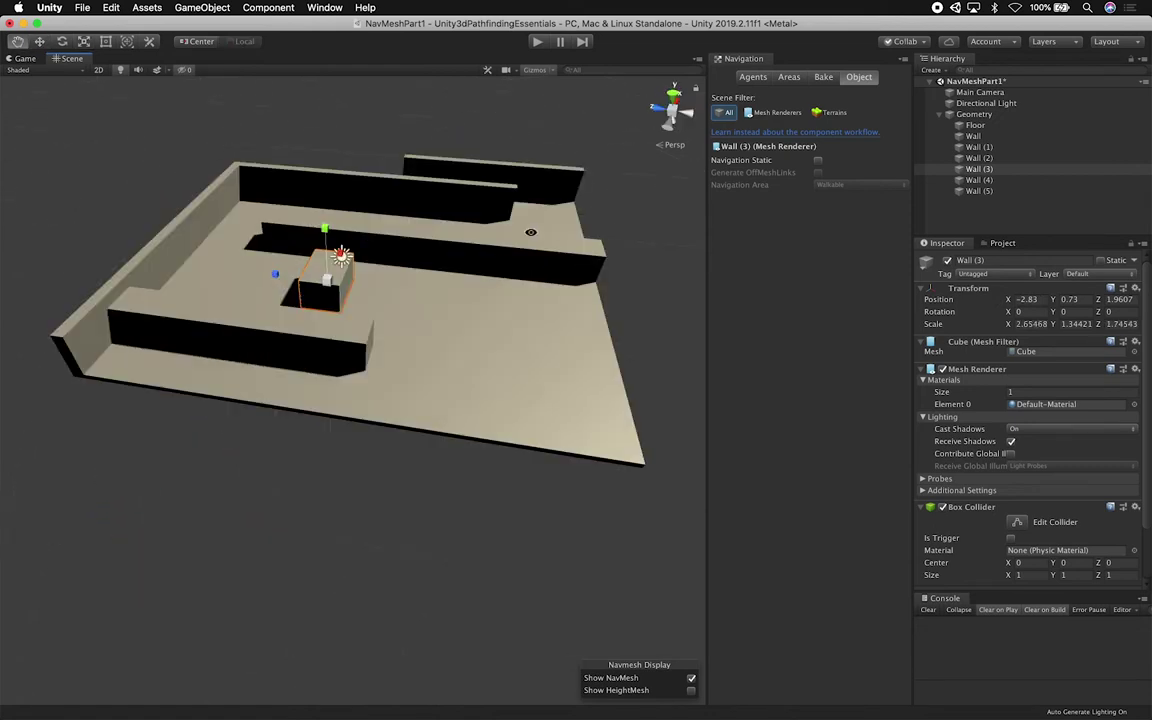
Duplicate the Wall (3) block twice and space the copies in a row, the last at about Z -8.14
{"action": "key", "text": "w"}
{"action": "key", "text": "super+d"}
{"action": "left_click_drag", "start_coordinate": [275, 273], "coordinate": [508, 298]}
{"action": "key", "text": "super+d"}
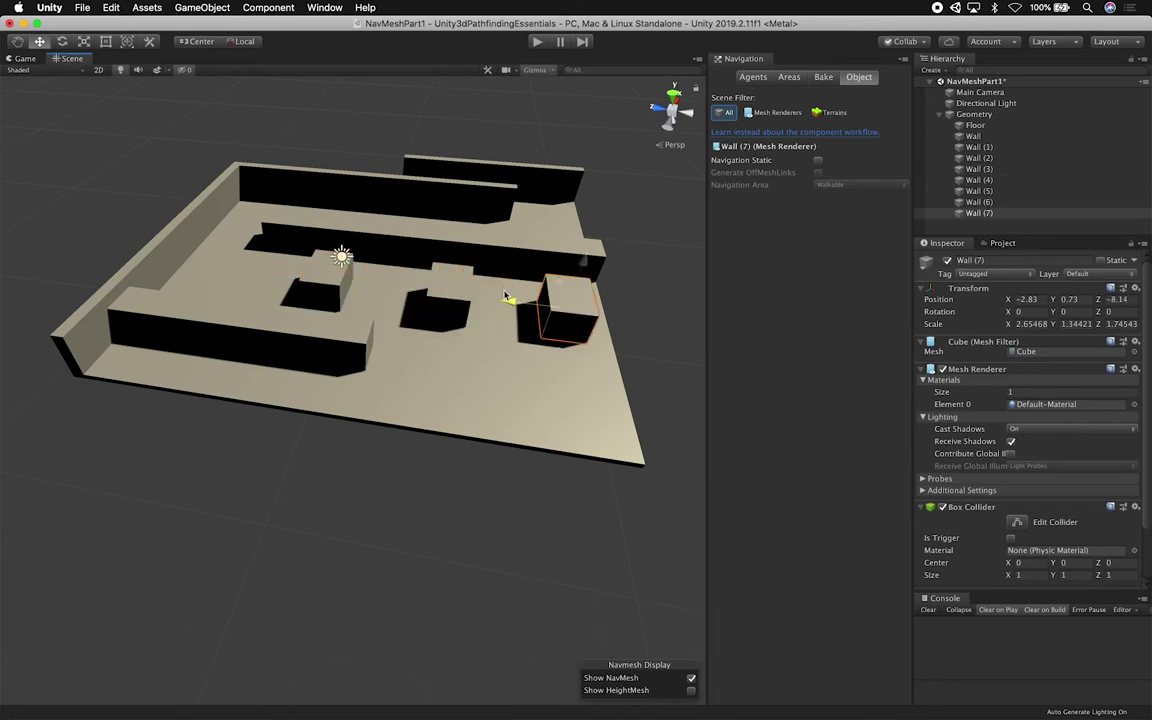
Duplicate the last block in the row and place the copy beside it at about X -7.4, Z -5.74
{"action": "left_click", "coordinate": [632, 188]}
{"action": "left_click_drag", "start_coordinate": [632, 188], "coordinate": [452, 252], "text": "alt"}
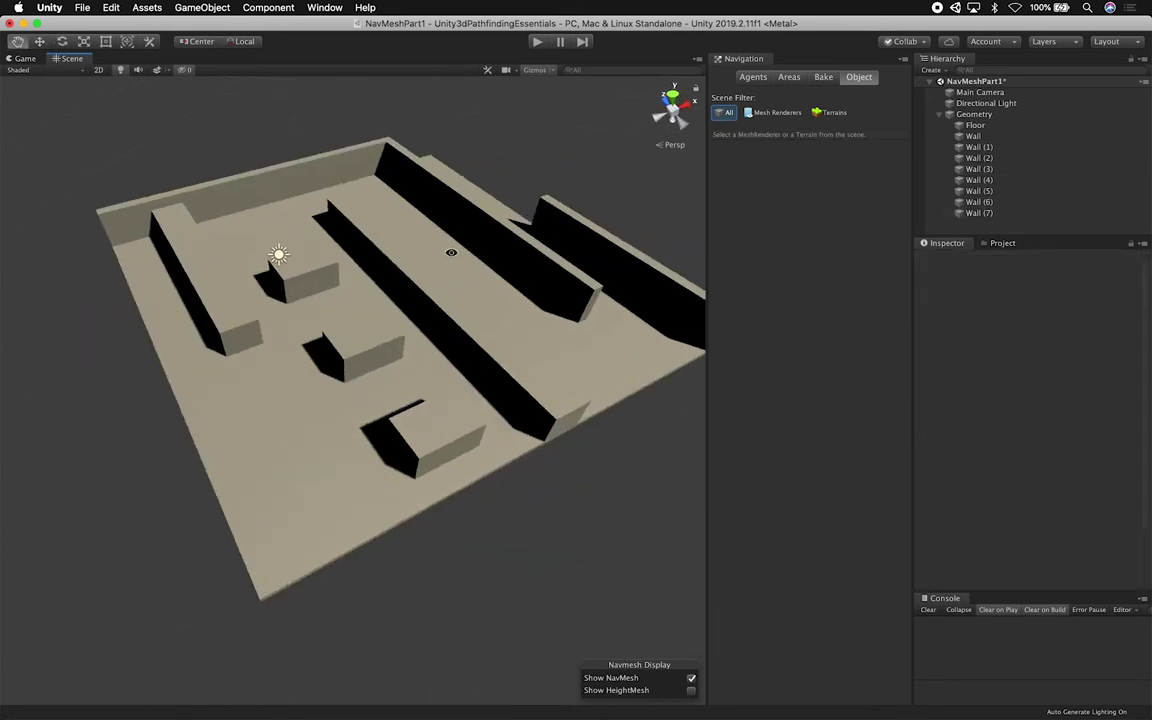
{"action": "left_click", "coordinate": [401, 448]}
{"action": "key", "text": "super+d"}
{"action": "left_click_drag", "start_coordinate": [390, 400], "coordinate": [157, 494]}
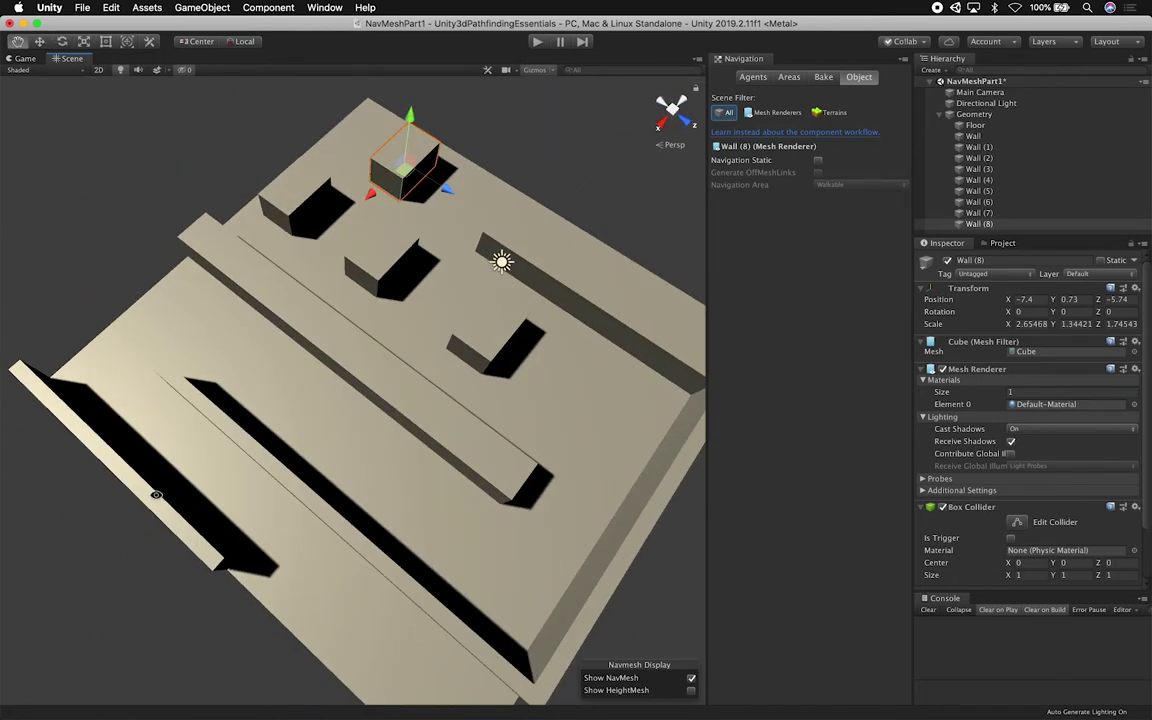
{"action": "middle_click_drag", "start_coordinate": [285, 480], "coordinate": [166, 375]}
{"action": "left_click_drag", "start_coordinate": [150, 338], "coordinate": [280, 321], "text": "alt"}
{"action": "middle_click_drag", "start_coordinate": [280, 321], "coordinate": [337, 324]}
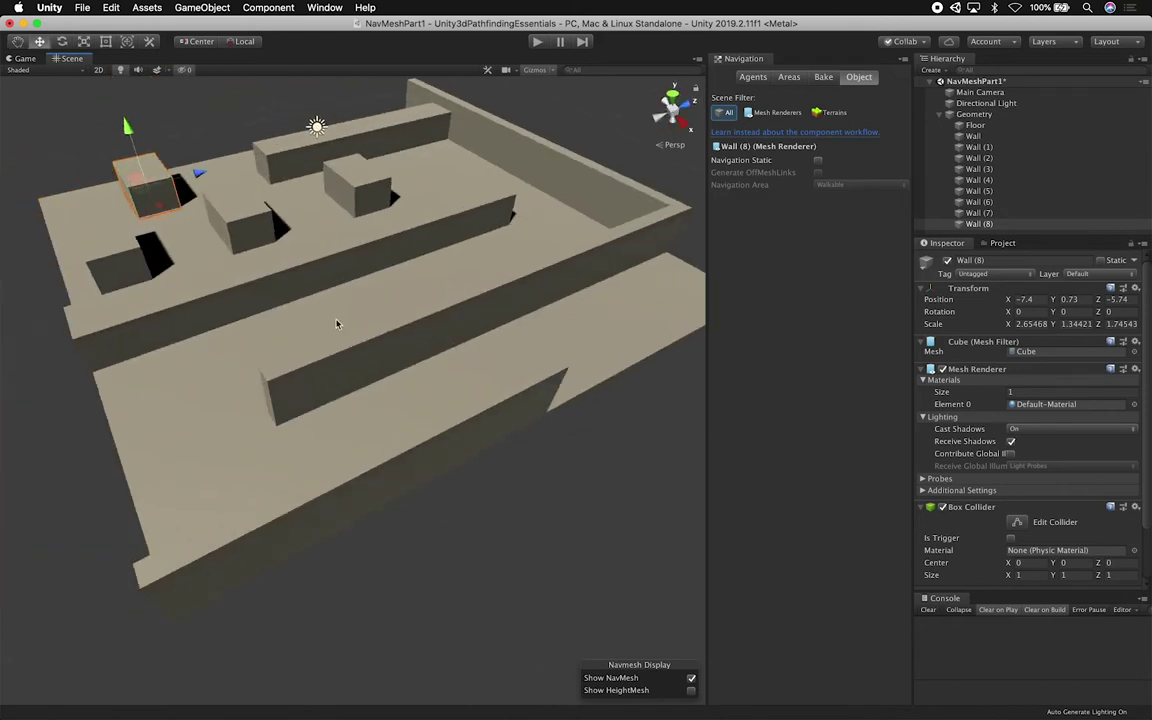
Rename all the numbered wall objects under Geometry to Wall
{"action": "left_click", "coordinate": [979, 147]}
{"action": "left_click", "coordinate": [979, 224], "text": "shift"}
{"action": "left_click", "coordinate": [1003, 260]}
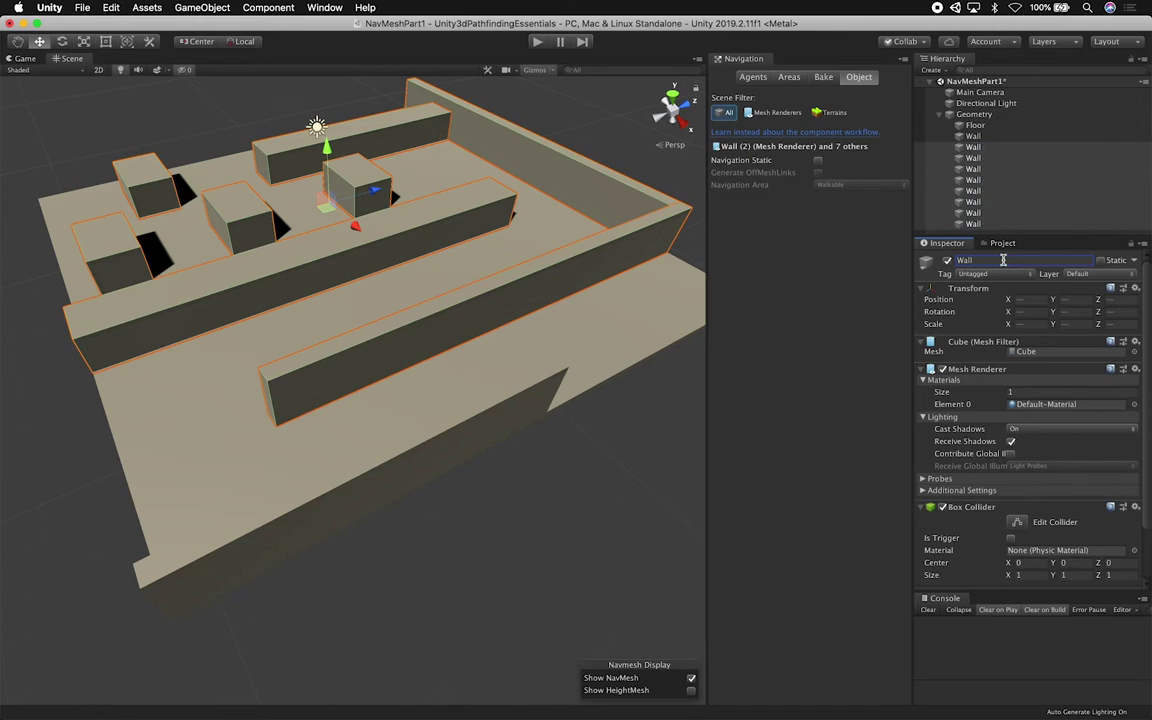
{"action": "left_click", "coordinate": [985, 136]}
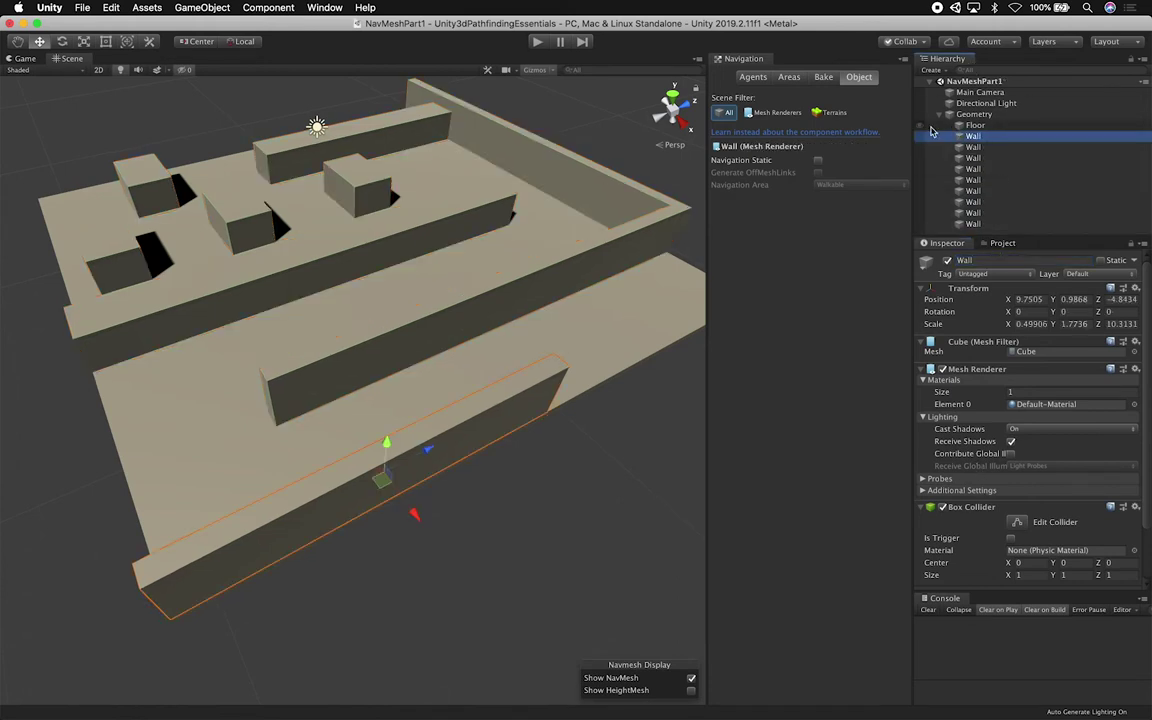
{"action": "left_click_drag", "start_coordinate": [378, 192], "coordinate": [430, 251], "text": "alt"}
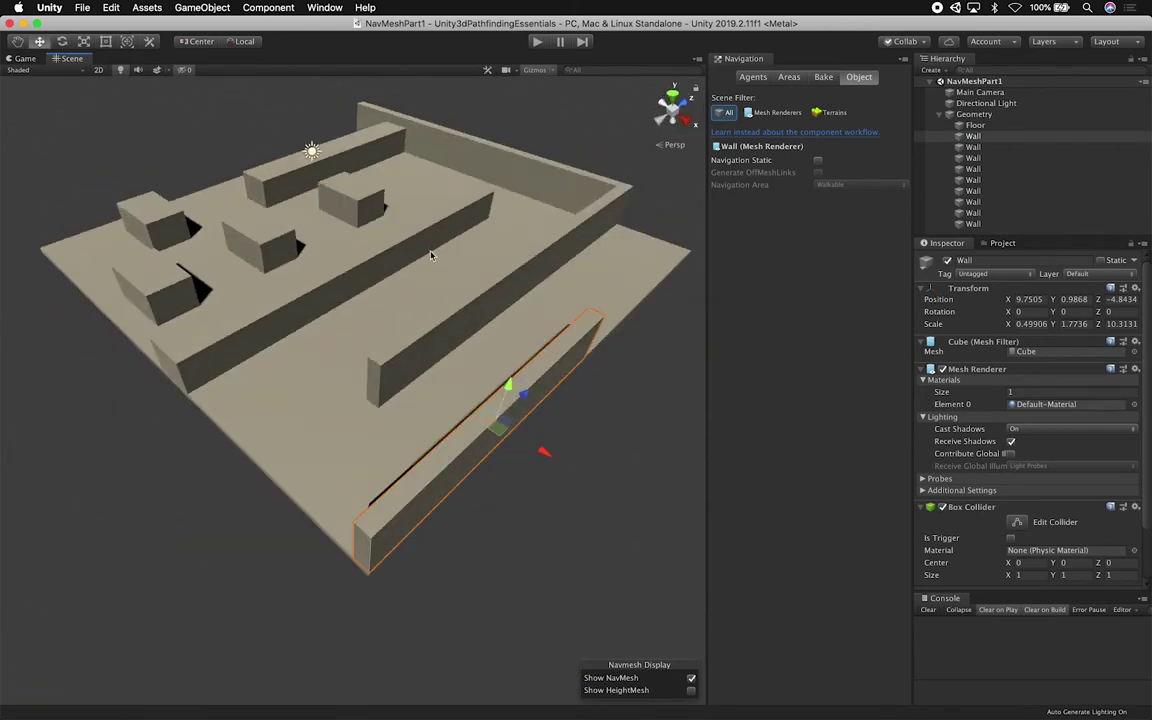
Apply the Wall material from the Materials folder to the Wall objects under Geometry
{"action": "left_click", "coordinate": [988, 244]}
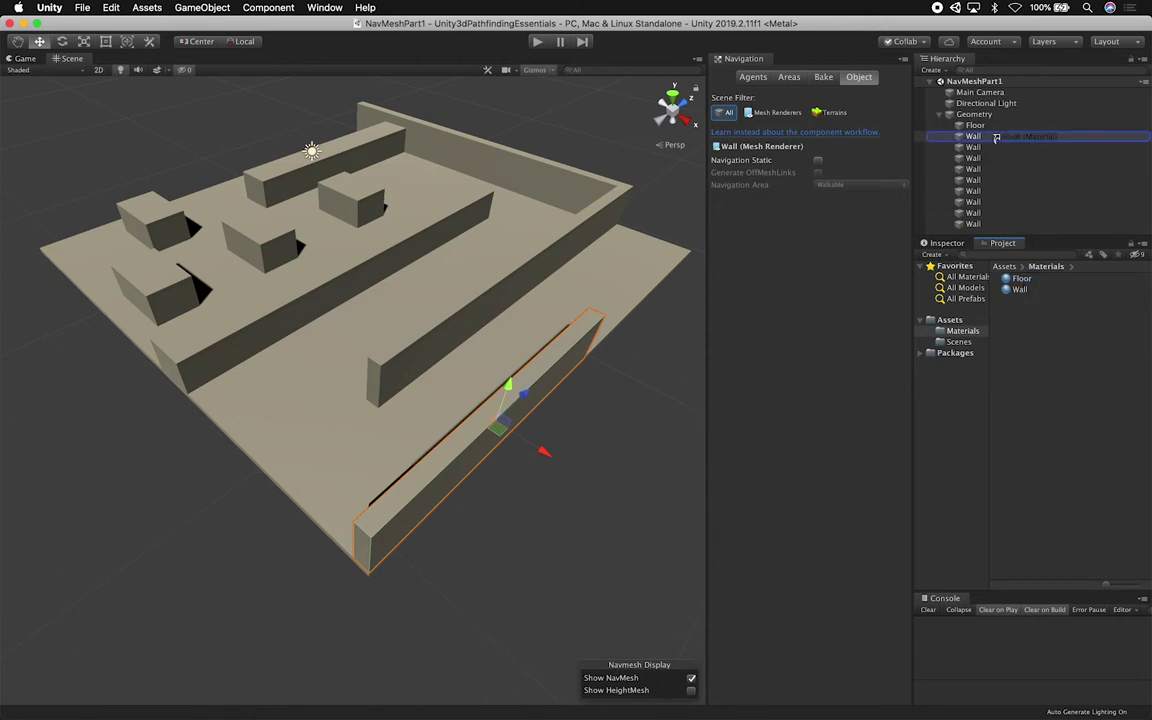
{"action": "left_click_drag", "start_coordinate": [1019, 289], "coordinate": [974, 136]}
{"action": "left_click_drag", "start_coordinate": [1019, 289], "coordinate": [985, 178]}
{"action": "left_click_drag", "start_coordinate": [1019, 290], "coordinate": [973, 158]}
{"action": "left_click_drag", "start_coordinate": [1017, 290], "coordinate": [981, 192]}
{"action": "left_click_drag", "start_coordinate": [1020, 290], "coordinate": [979, 215]}
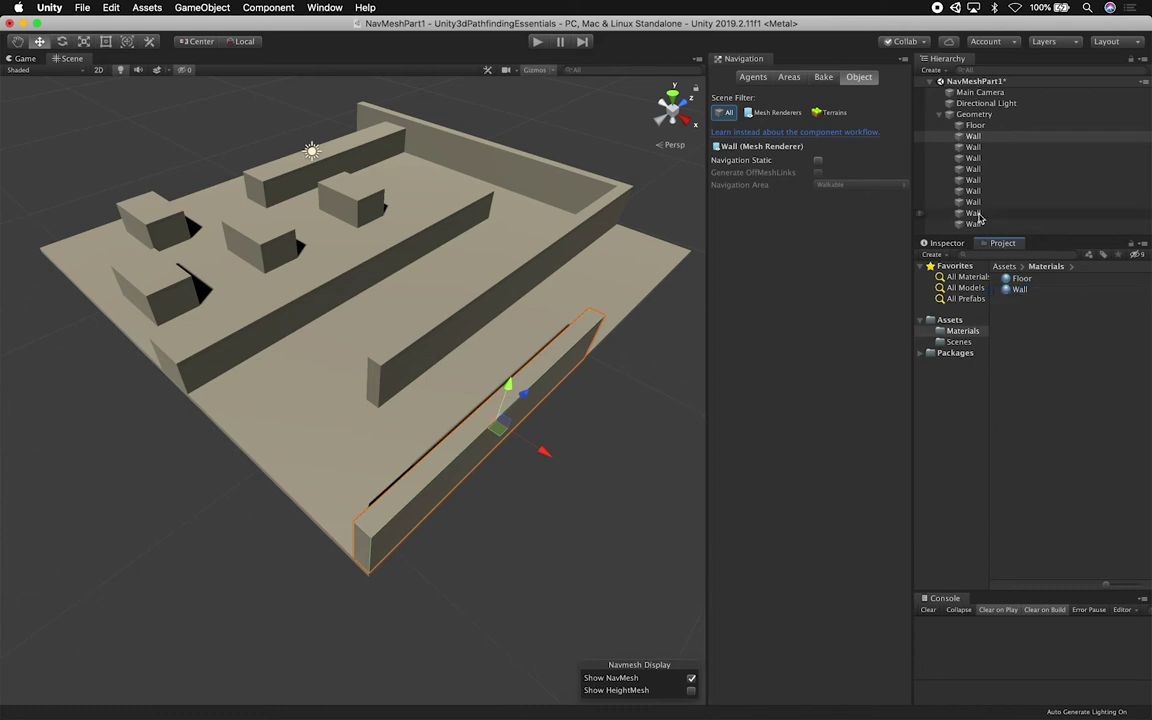
{"action": "left_click_drag", "start_coordinate": [1018, 289], "coordinate": [977, 225]}
Check the material assigned to each wall and apply the Wall material to the one that was missed
{"action": "left_click", "coordinate": [949, 244]}
{"action": "left_click", "coordinate": [973, 224]}
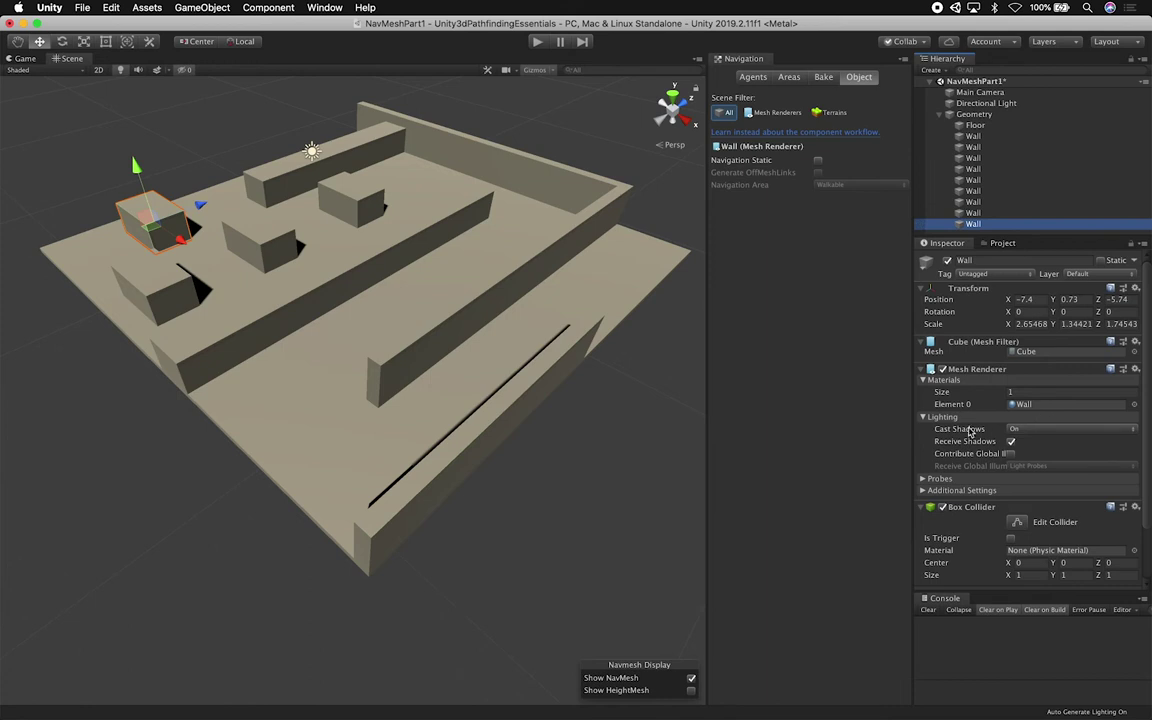
{"action": "left_click", "coordinate": [922, 370]}
{"action": "left_click", "coordinate": [968, 226]}
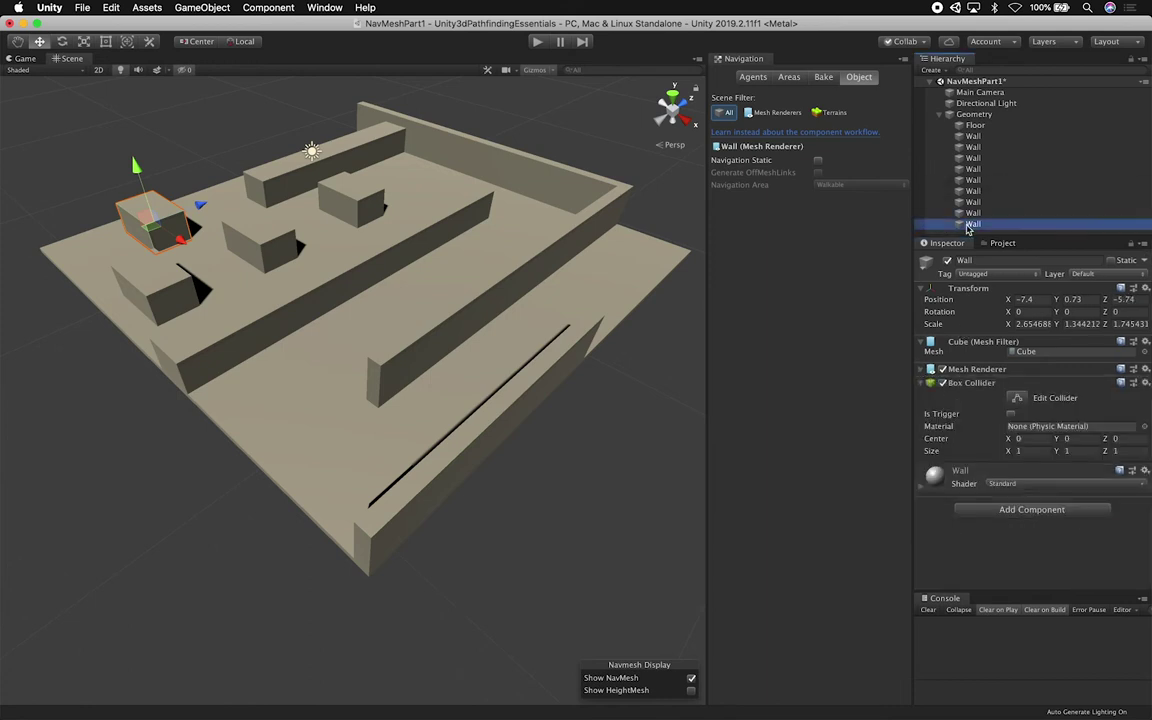
{"action": "key", "text": "Up"}
{"action": "key", "text": "Up"}
{"action": "key", "text": "Up"}
{"action": "key", "text": "Up"}
{"action": "key", "text": "Up"}
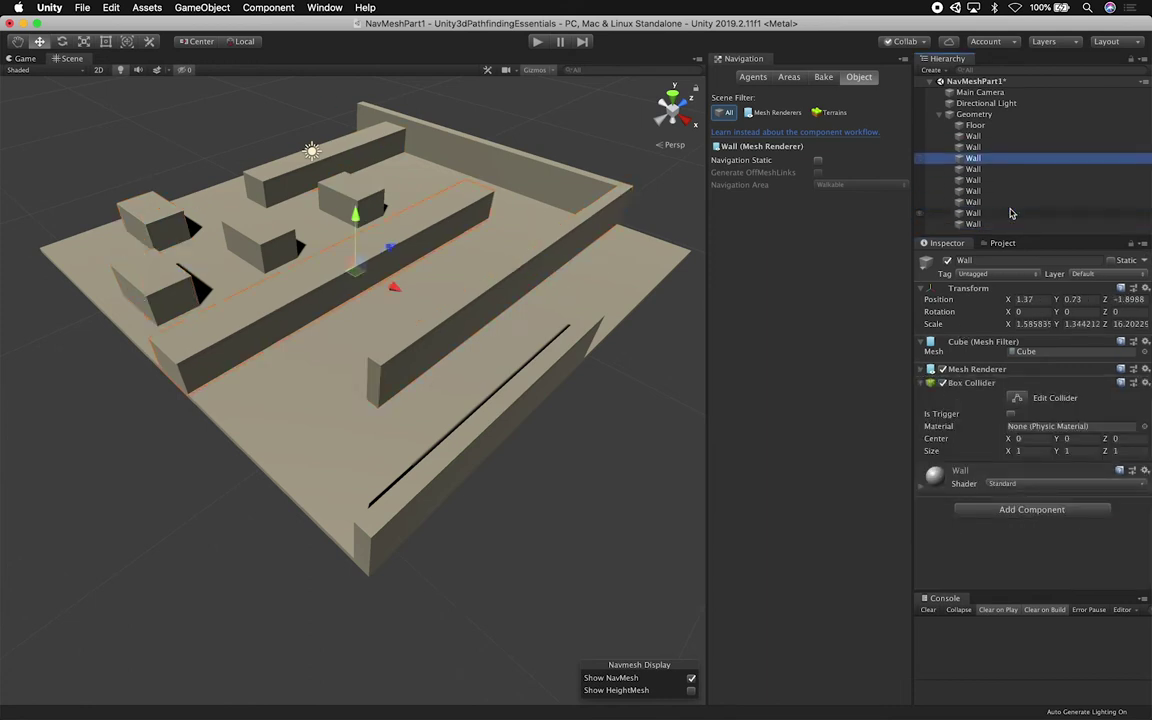
{"action": "left_click", "coordinate": [1002, 243]}
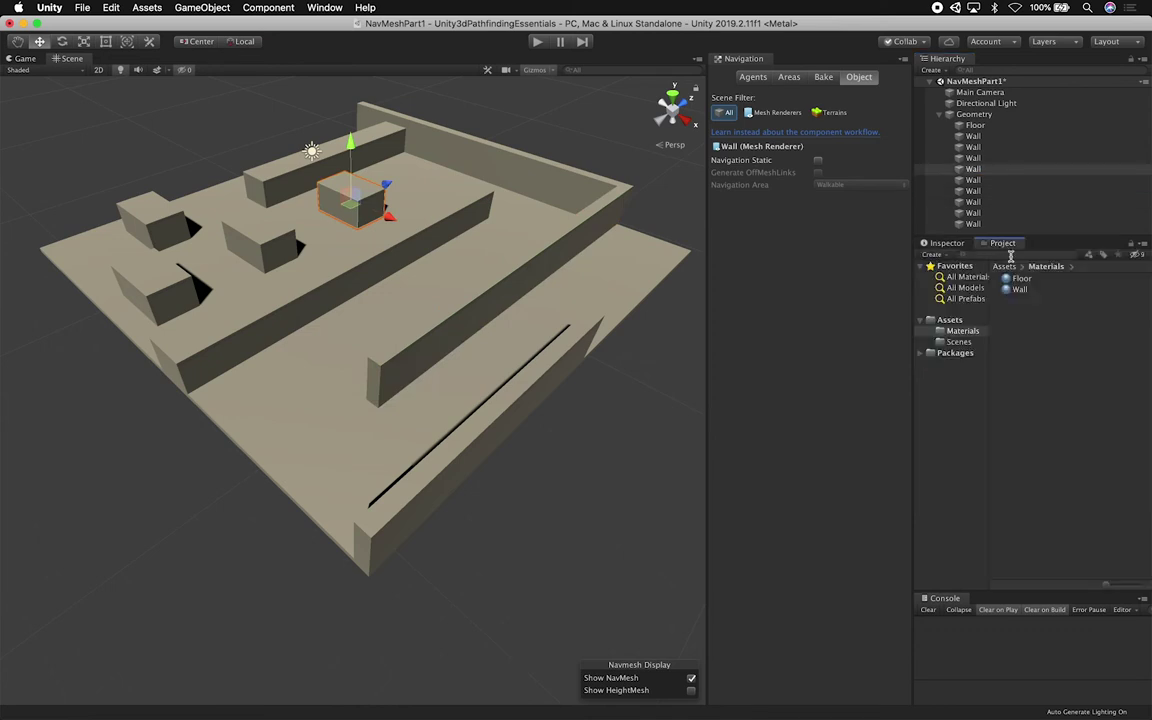
{"action": "left_click_drag", "start_coordinate": [1019, 290], "coordinate": [973, 158]}
{"action": "left_click", "coordinate": [946, 243]}
{"action": "key", "text": "Up"}
{"action": "key", "text": "Up"}
{"action": "key", "text": "Up"}
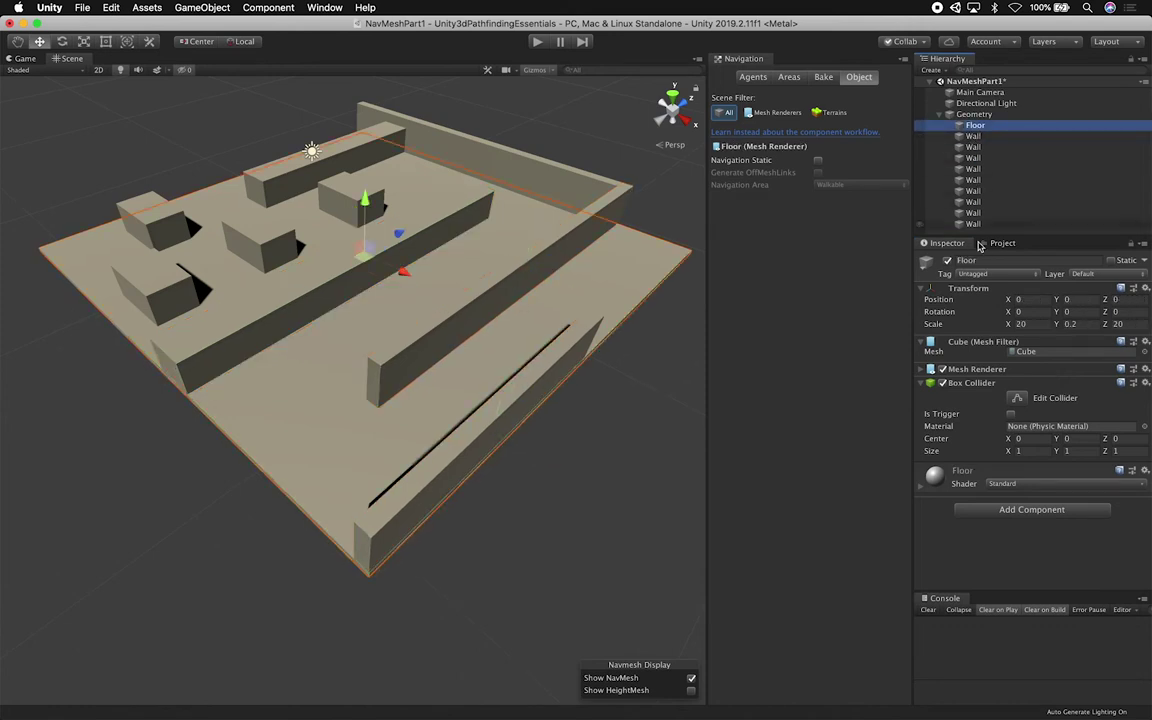
Examine the Floor material's settings and its albedo colour
{"action": "left_click", "coordinate": [977, 488]}
{"action": "scroll", "coordinate": [978, 498], "scroll_direction": "down", "scroll_amount": 10}
{"action": "scroll", "coordinate": [996, 378], "scroll_direction": "up", "scroll_amount": 4}
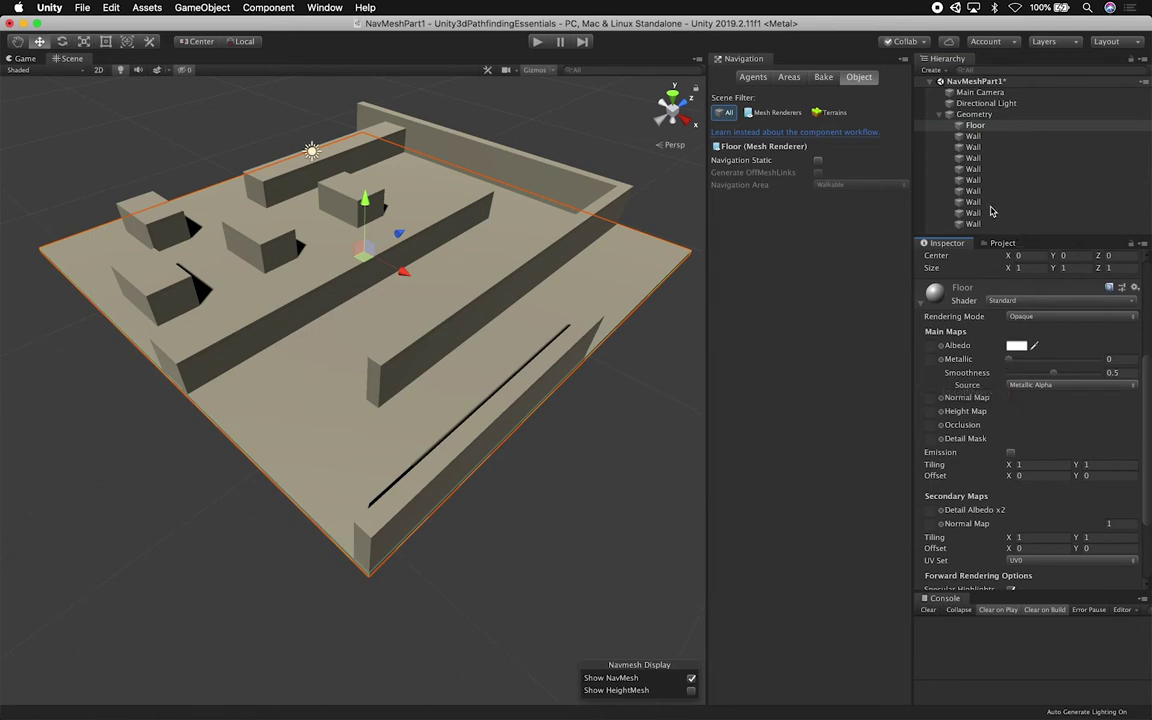
{"action": "left_click", "coordinate": [1016, 345]}
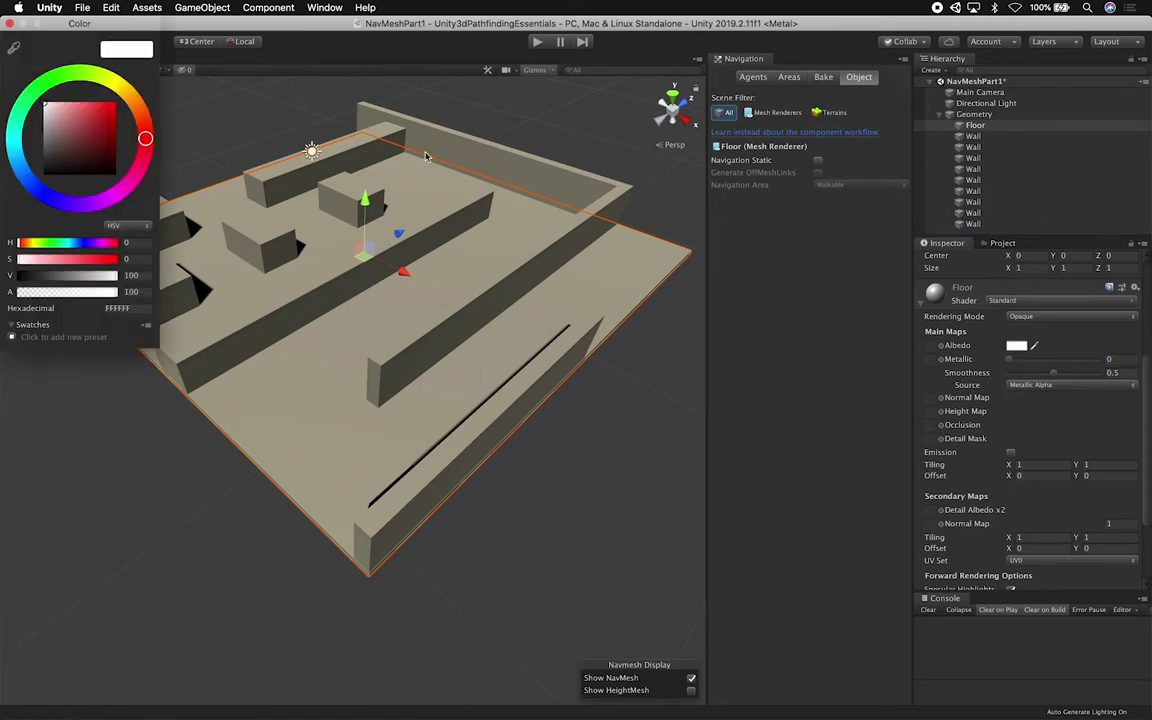
{"action": "left_click_drag", "start_coordinate": [44, 90], "coordinate": [18, 83]}
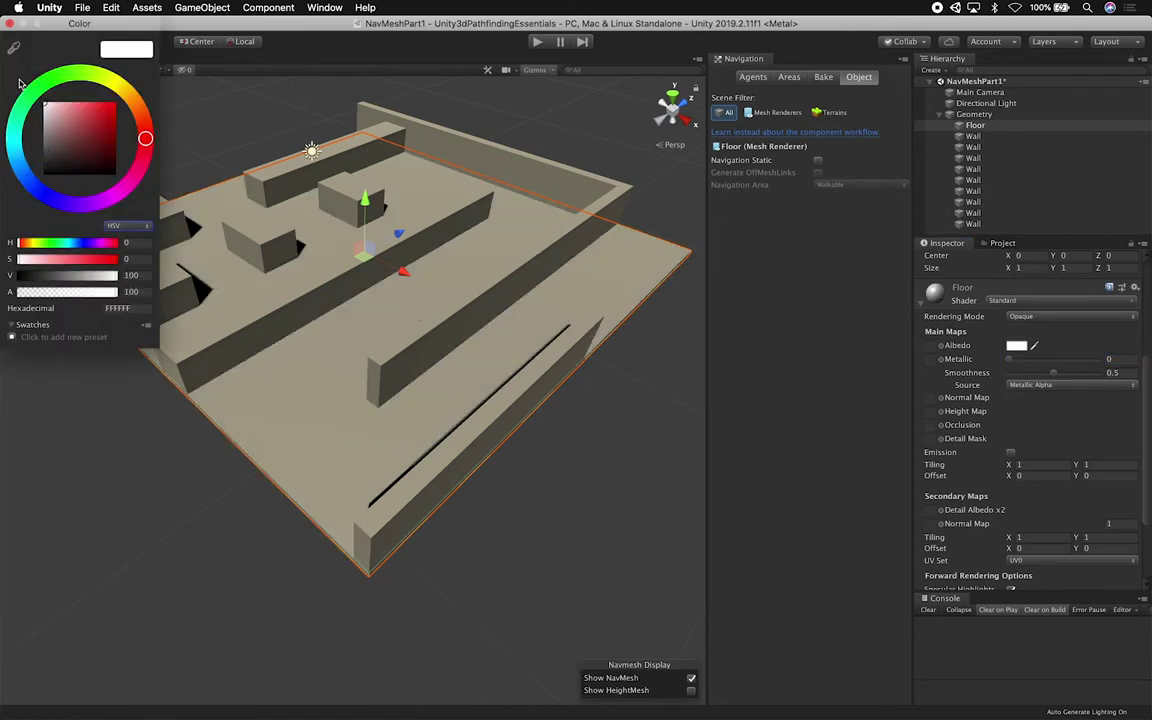
{"action": "left_click", "coordinate": [9, 23]}
Set the Directional Light's colour to near-white F6F6F6 and check the scene in the Game view
{"action": "left_click", "coordinate": [985, 103]}
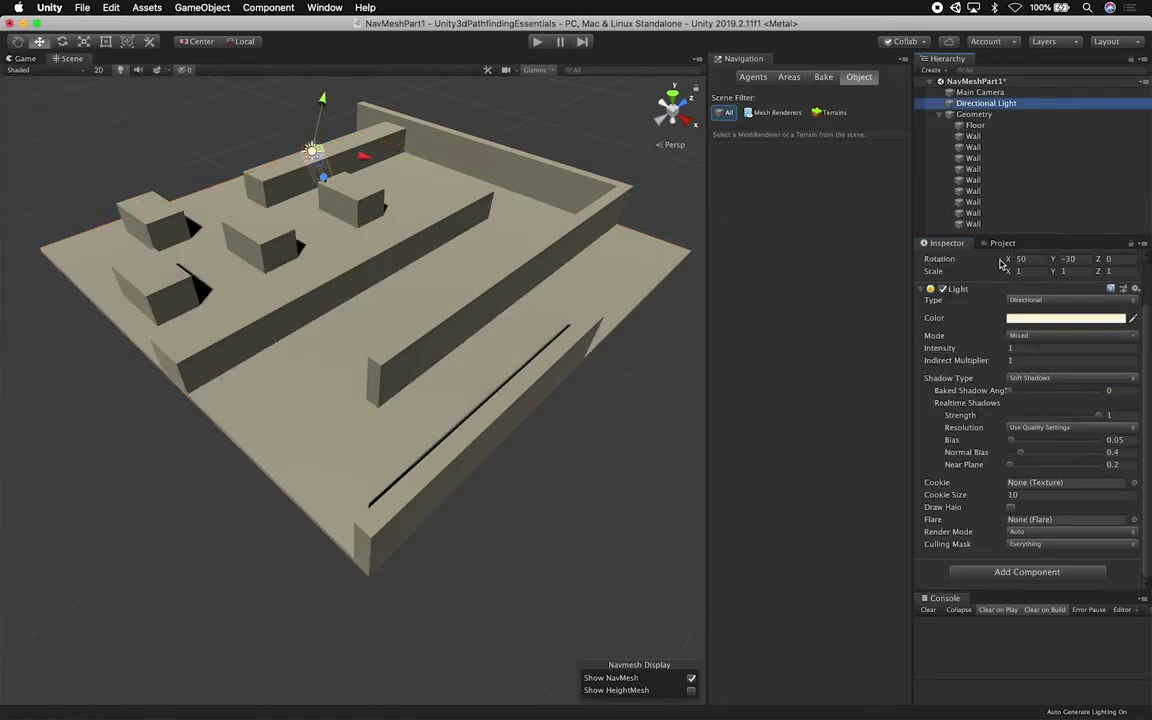
{"action": "left_click", "coordinate": [1037, 318]}
{"action": "left_click_drag", "start_coordinate": [110, 123], "coordinate": [44, 103]}
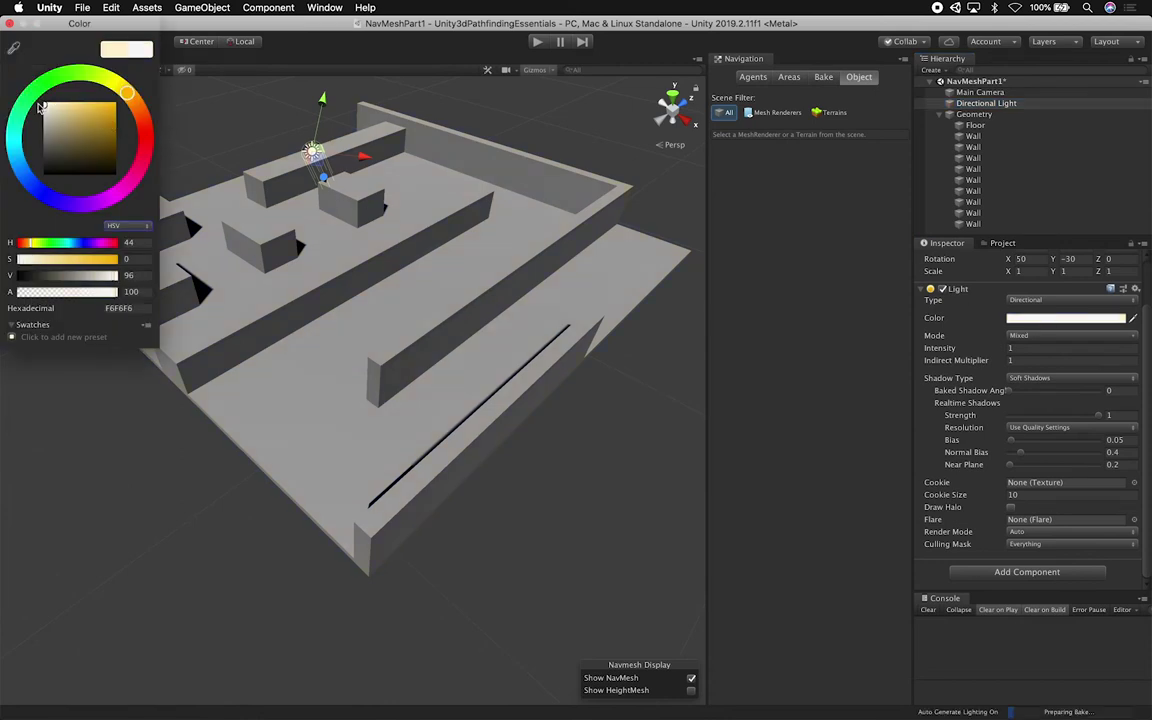
{"action": "left_click", "coordinate": [9, 23]}
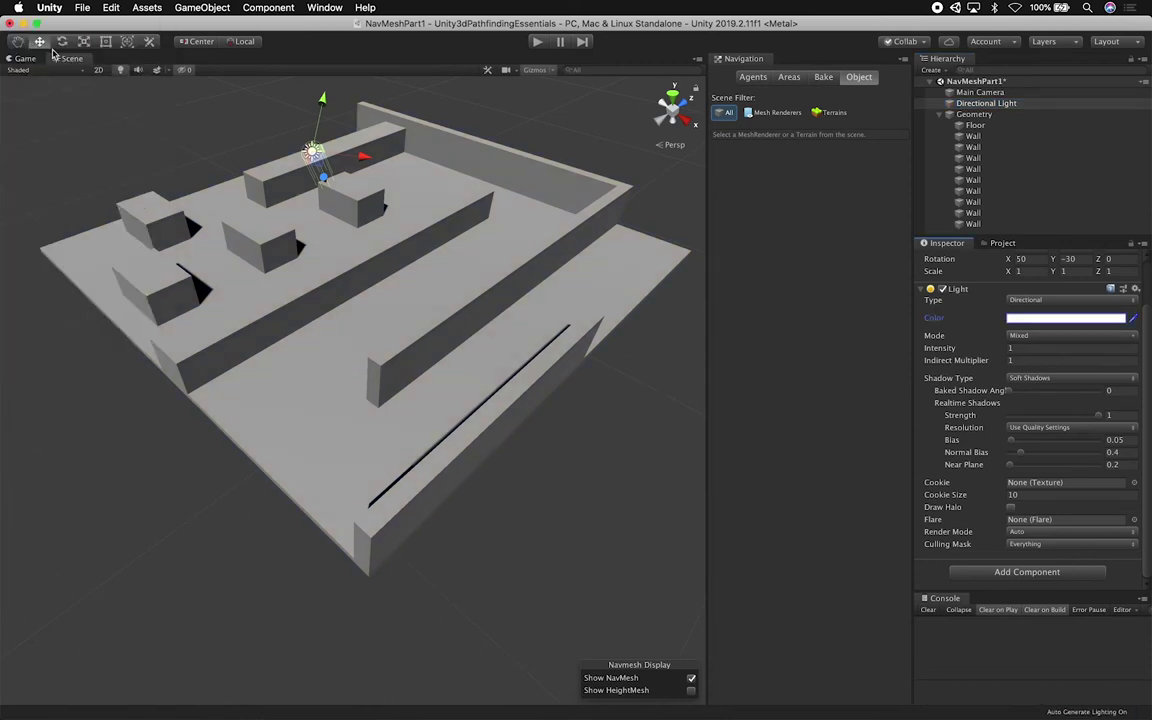
{"action": "left_click", "coordinate": [25, 58]}
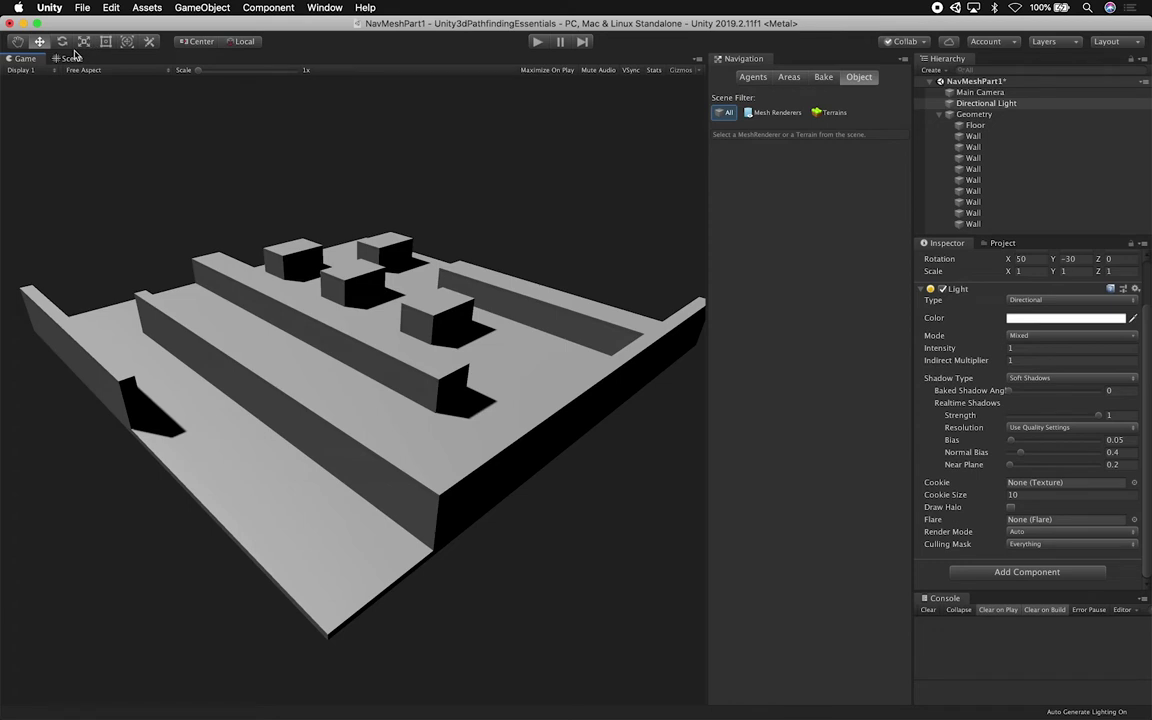
Align the Main Camera to a steeper Scene view framing the whole maze, at a rotation of about X 59.3, Y -47.2
{"action": "left_click", "coordinate": [70, 58]}
{"action": "scroll", "coordinate": [399, 244], "scroll_direction": "up", "scroll_amount": 5}
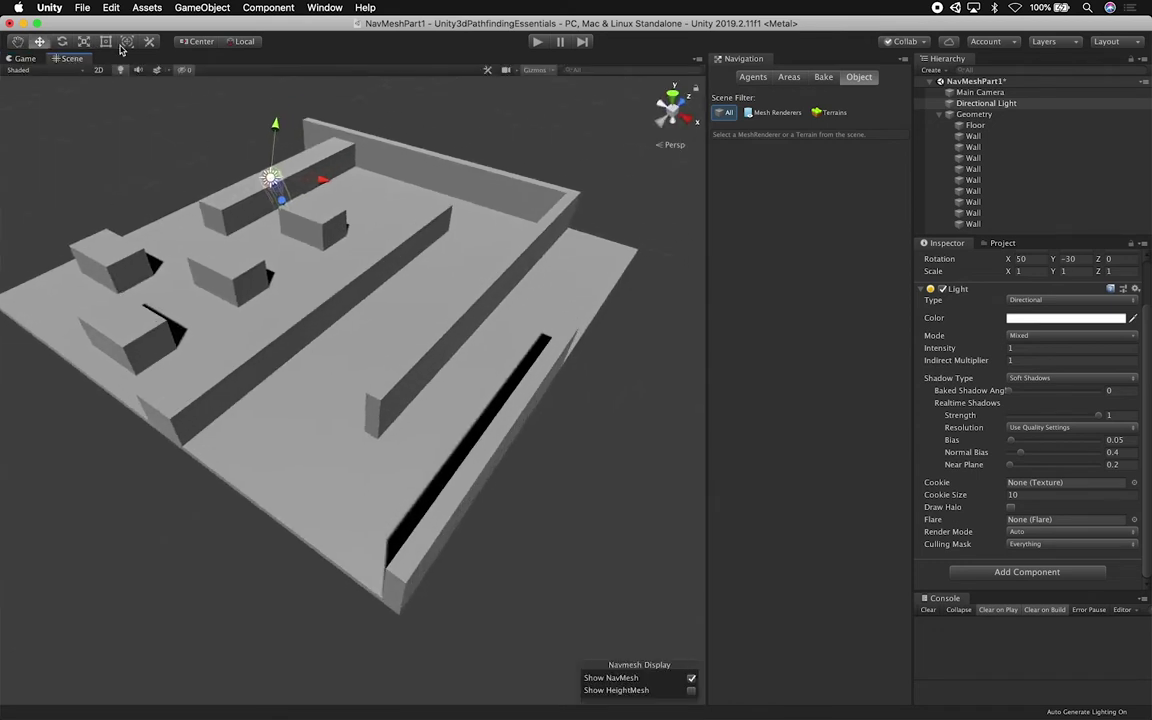
{"action": "left_click", "coordinate": [25, 58]}
{"action": "left_click", "coordinate": [57, 58]}
{"action": "left_click", "coordinate": [981, 95]}
{"action": "left_click_drag", "start_coordinate": [626, 208], "coordinate": [441, 318], "text": "alt"}
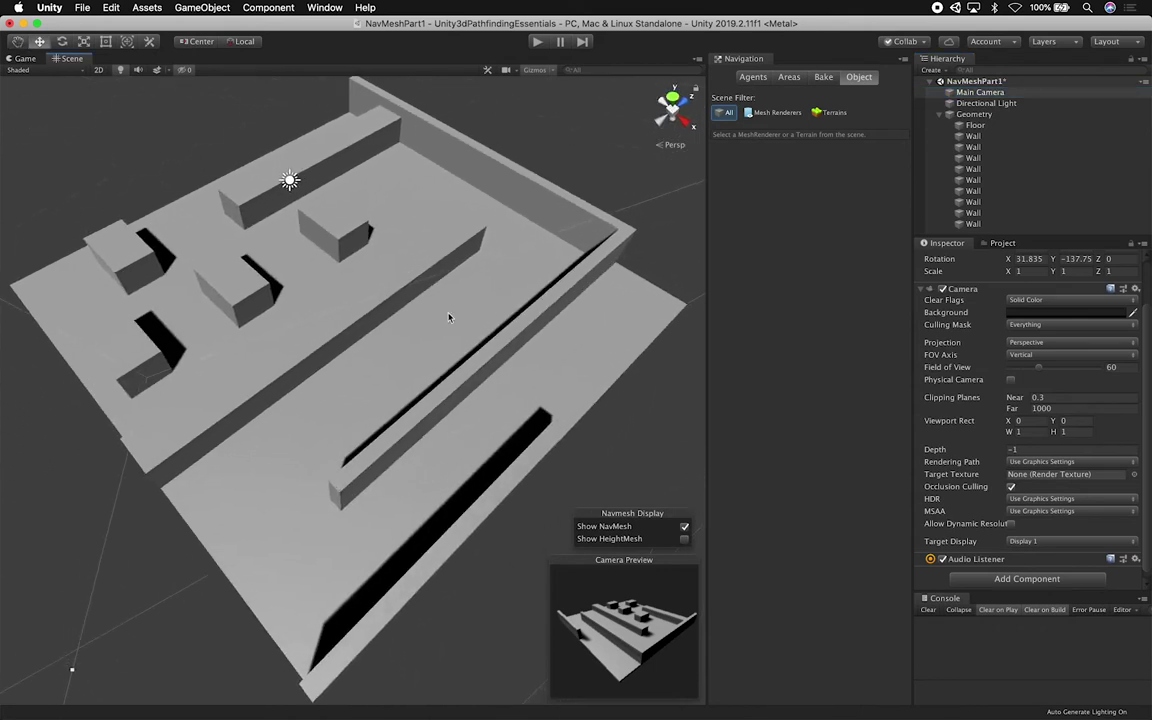
{"action": "scroll", "coordinate": [441, 318], "scroll_direction": "down", "scroll_amount": 3}
{"action": "mouse_move", "coordinate": [441, 318]}
{"action": "middle_mouse_down", "text": "alt"}
{"action": "mouse_move", "coordinate": [424, 328]}
{"action": "mouse_move", "coordinate": [441, 323]}
{"action": "mouse_move", "coordinate": [444, 339]}
{"action": "middle_mouse_up", "text": "alt"}
{"action": "key", "text": "super+shift+f"}
{"action": "key", "text": "super+shift+f"}
{"action": "scroll", "coordinate": [441, 326], "scroll_direction": "down", "scroll_amount": 1}
{"action": "key", "text": "super+shift+f"}
{"action": "scroll", "coordinate": [444, 339], "scroll_direction": "down", "scroll_amount": 2}
{"action": "scroll", "coordinate": [445, 334], "scroll_direction": "down", "scroll_amount": 2}
{"action": "middle_click_drag", "start_coordinate": [445, 334], "coordinate": [442, 337]}
{"action": "key", "text": "super+shift+f"}
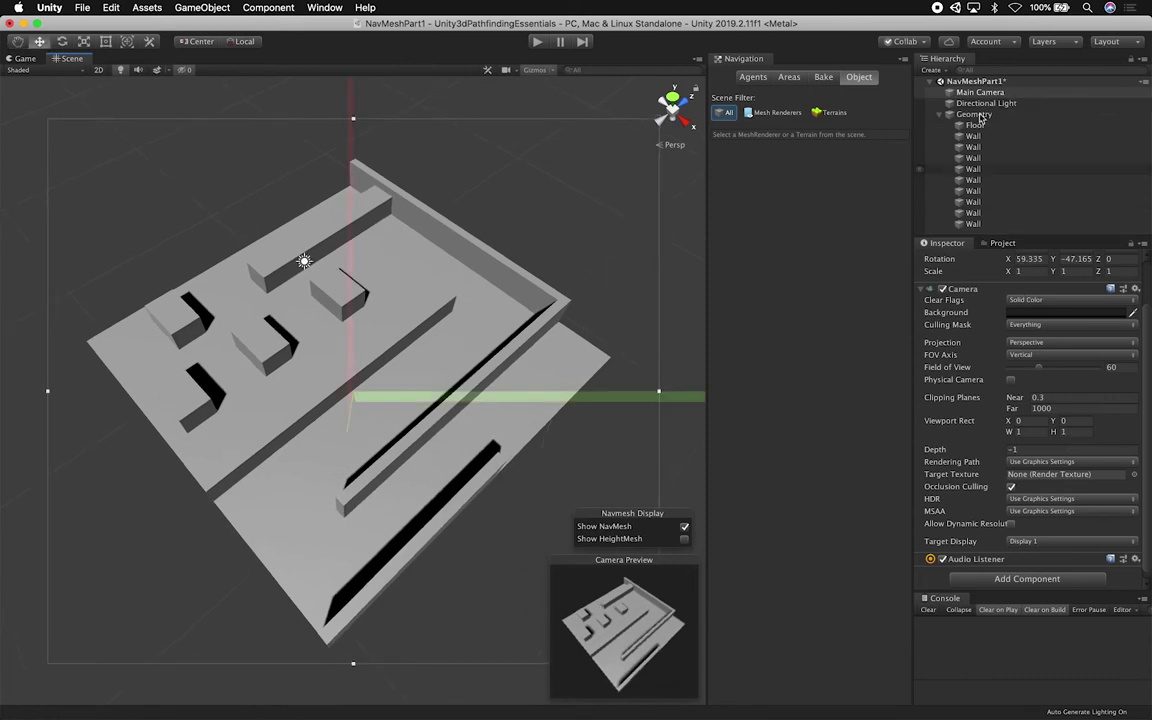
Lower the Directional Light's realtime shadow strength to 0.42, judging the shadows in the Game view
{"action": "left_click", "coordinate": [985, 103]}
{"action": "left_click_drag", "start_coordinate": [1073, 420], "coordinate": [1060, 418]}
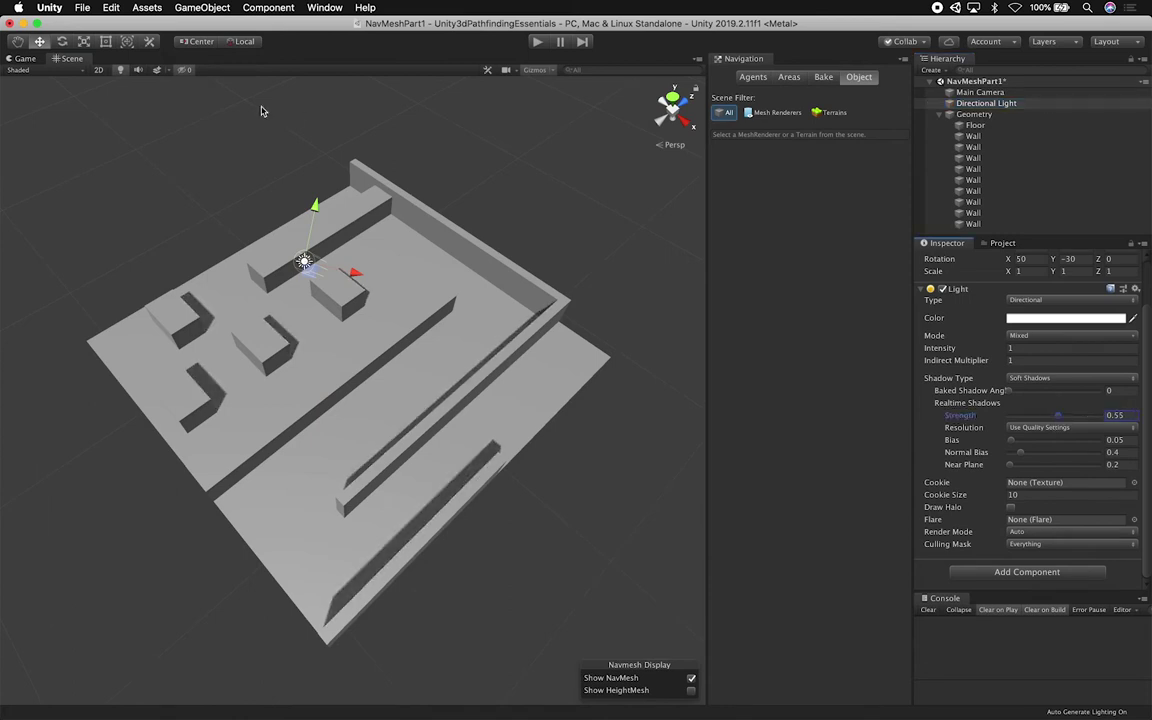
{"action": "left_click", "coordinate": [8, 58]}
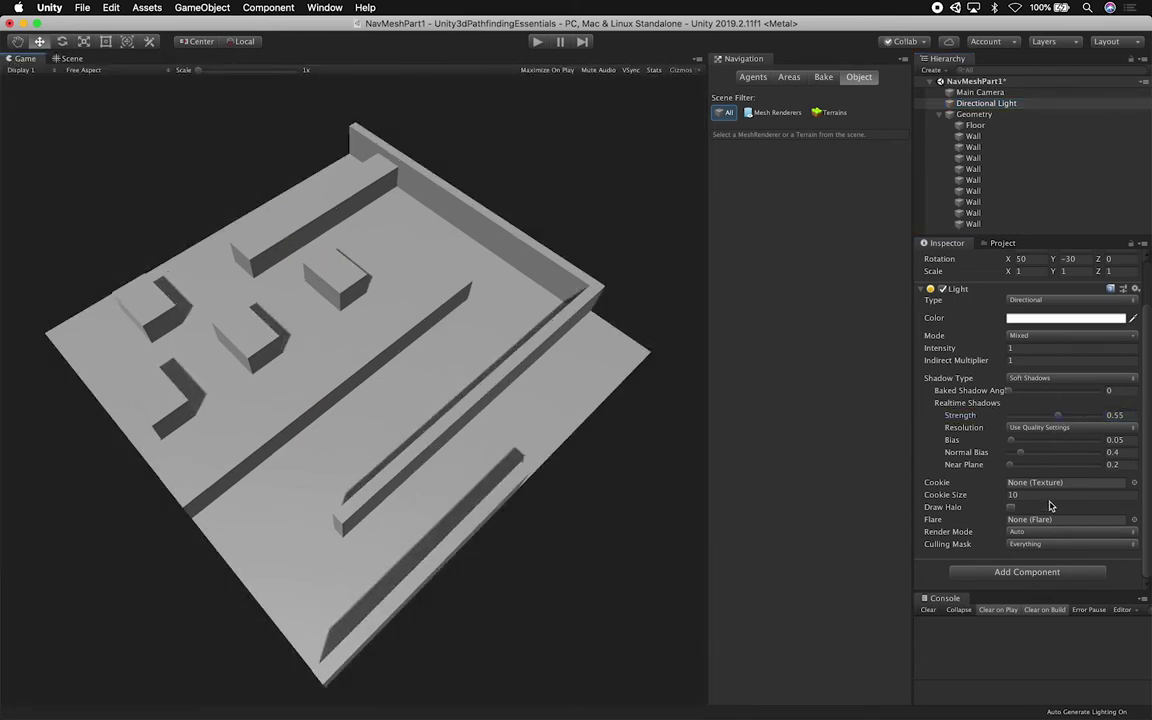
{"action": "mouse_move", "coordinate": [1050, 428]}
{"action": "left_mouse_down"}
{"action": "mouse_move", "coordinate": [1062, 428]}
{"action": "mouse_move", "coordinate": [1041, 430]}
{"action": "left_mouse_up"}
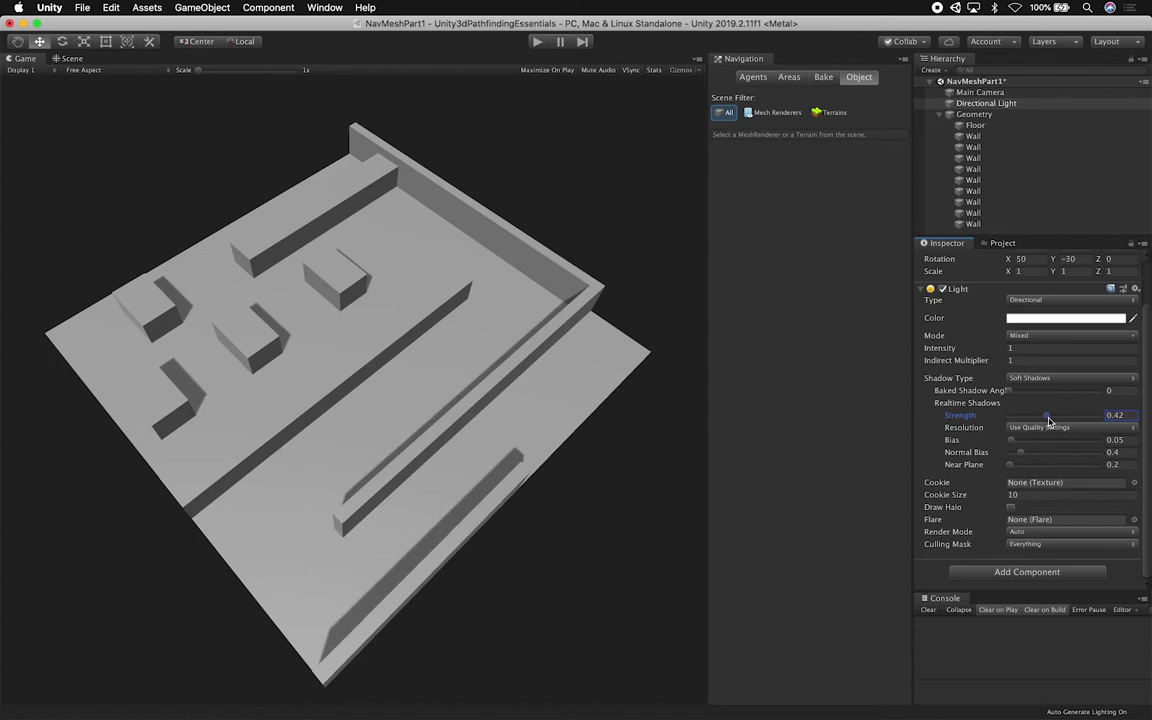
Set the Main Camera's background colour to the neutral dark grey 181818
{"action": "left_click", "coordinate": [975, 92]}
{"action": "left_click", "coordinate": [1030, 311]}
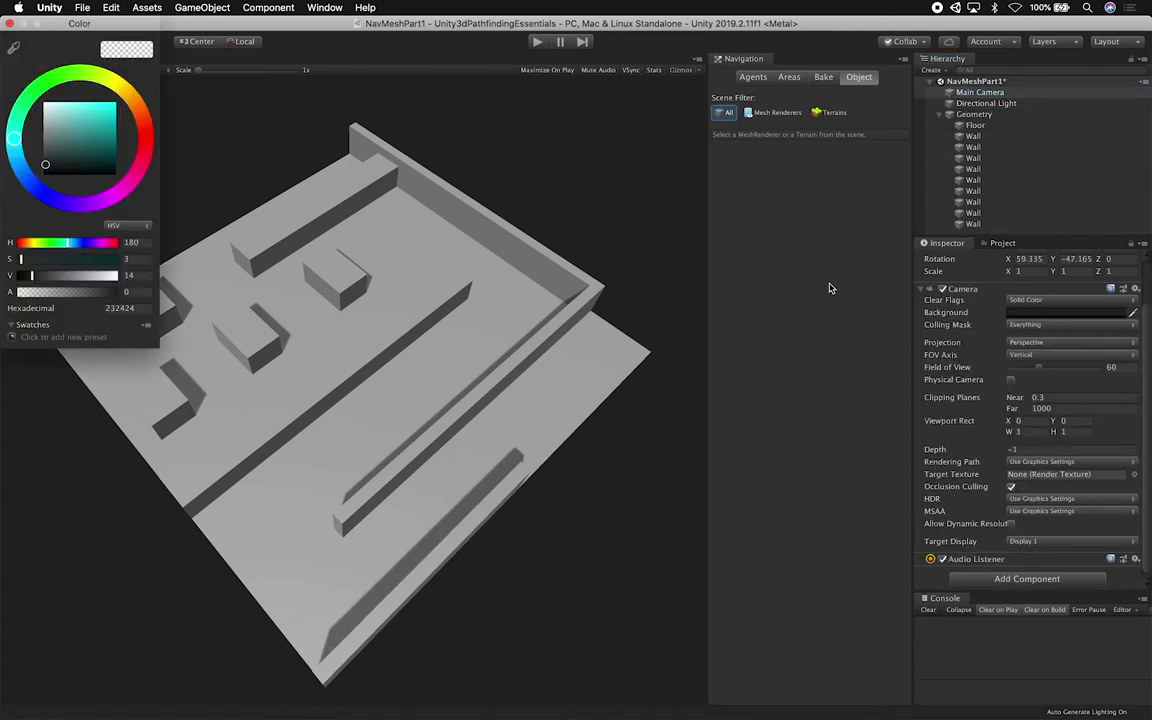
{"action": "left_click_drag", "start_coordinate": [48, 168], "coordinate": [38, 171]}
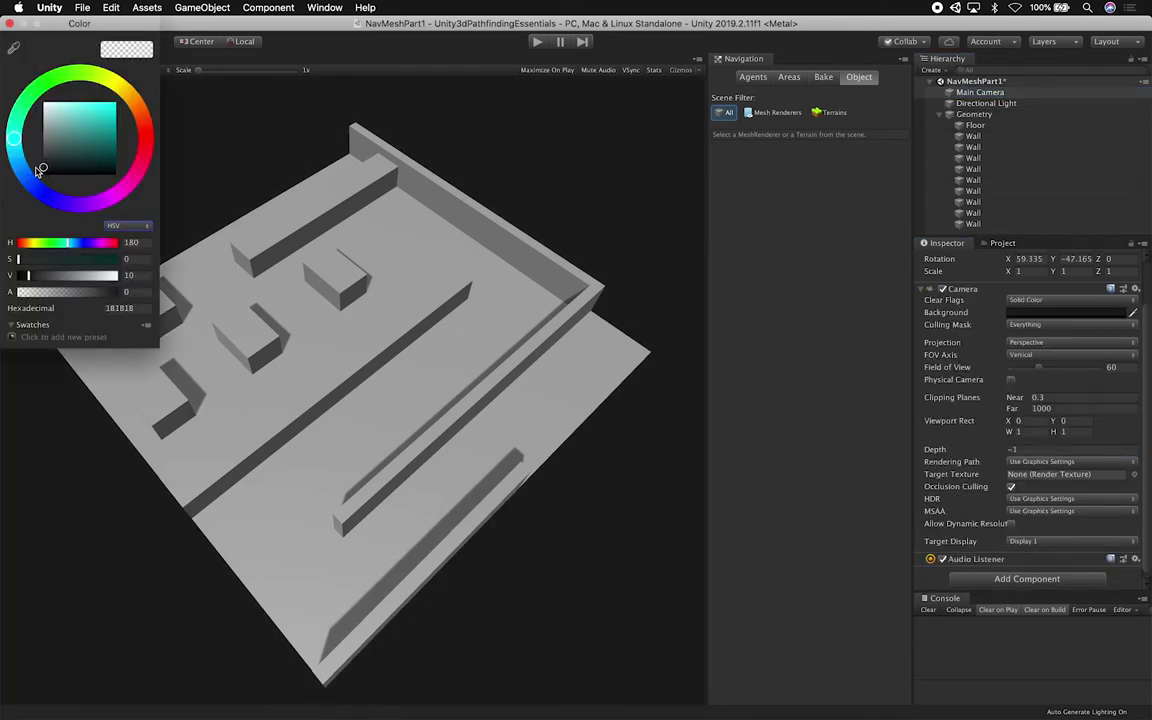
{"action": "left_click", "coordinate": [12, 24]}
Set the Wall material's albedo colour to dark grey 353535 so the walls contrast with the floor
{"action": "left_click", "coordinate": [66, 58]}
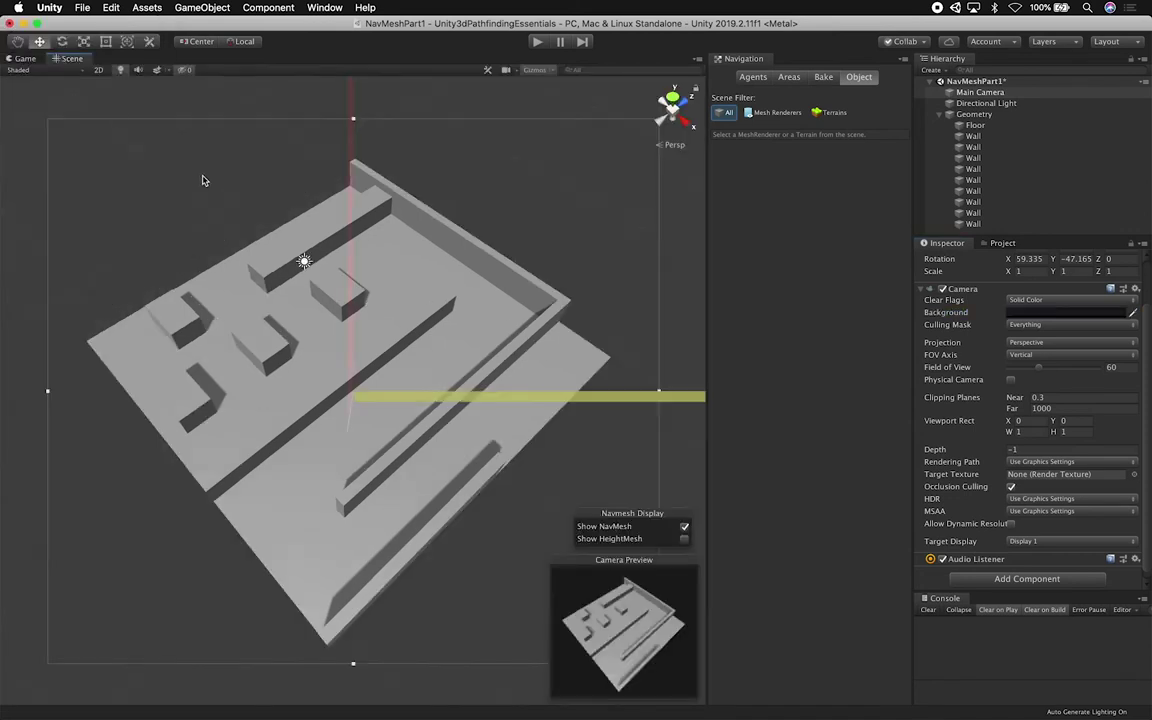
{"action": "left_click", "coordinate": [984, 104]}
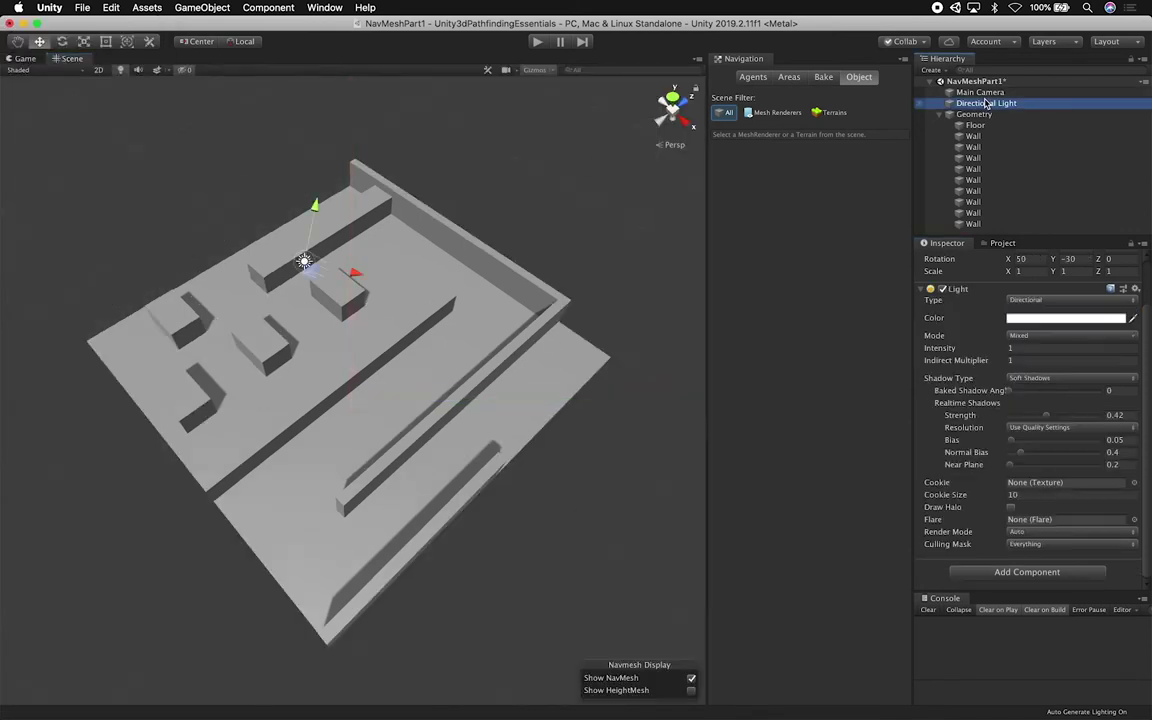
{"action": "left_click", "coordinate": [976, 136]}
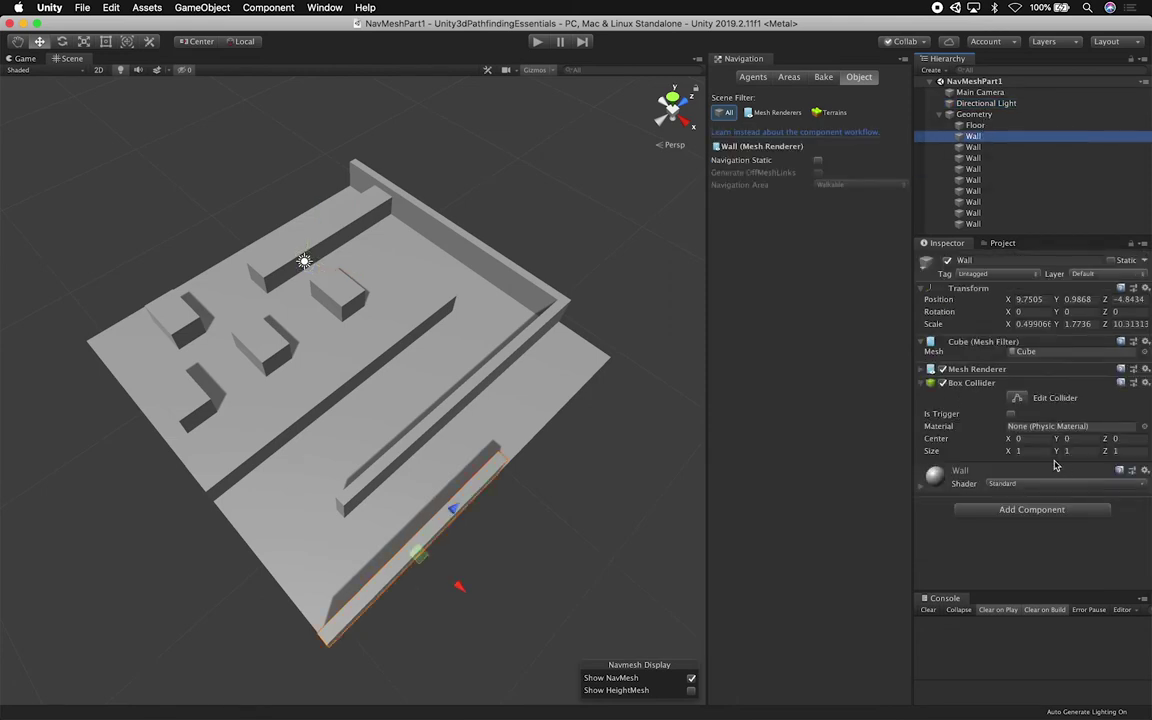
{"action": "left_click", "coordinate": [25, 58]}
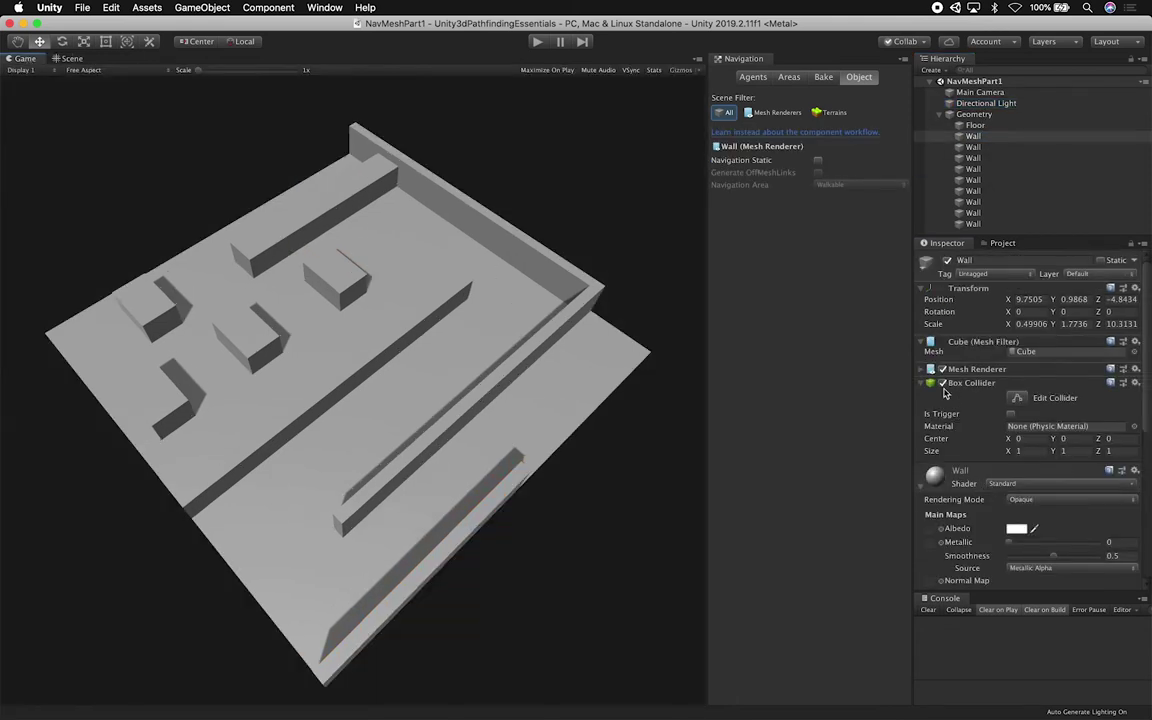
{"action": "left_click", "coordinate": [1015, 527]}
{"action": "left_click_drag", "start_coordinate": [74, 141], "coordinate": [41, 161]}
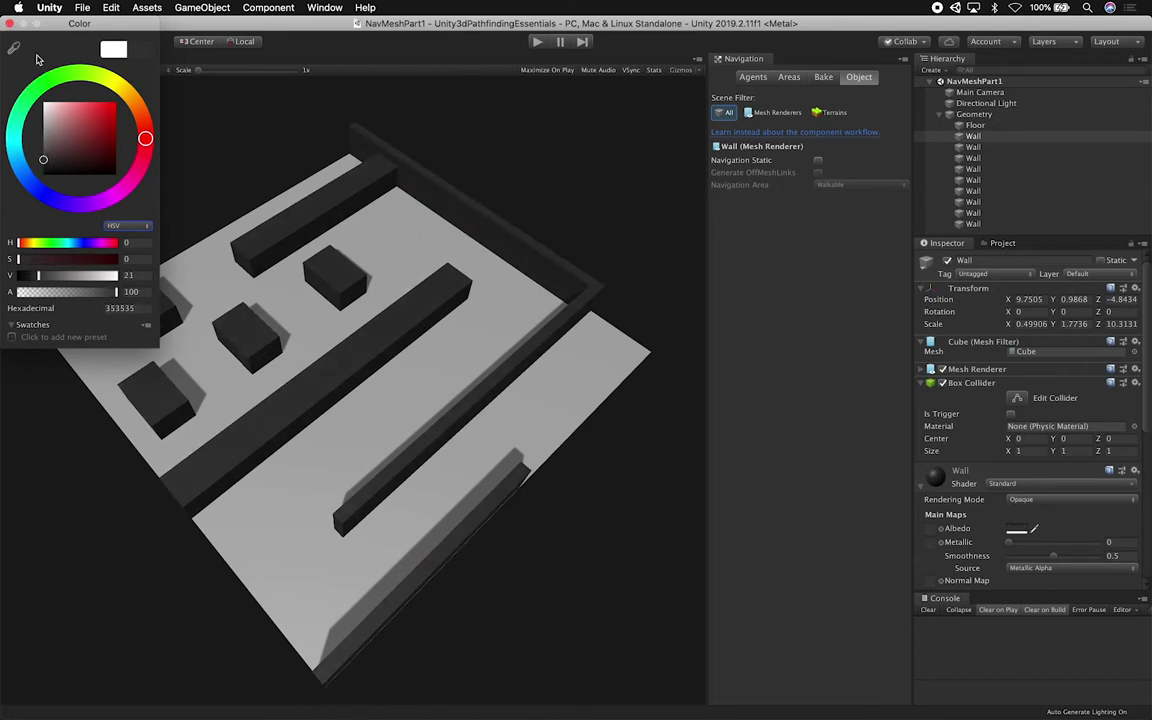
{"action": "left_click", "coordinate": [9, 23]}
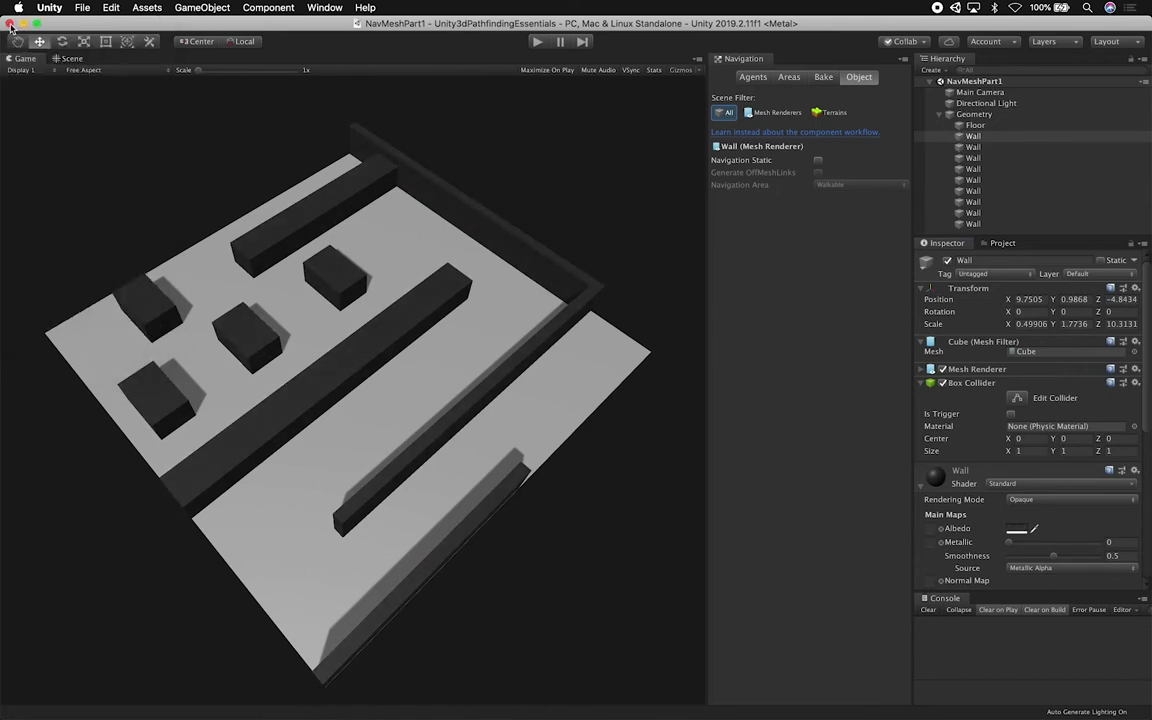
Reduce the Directional Light's realtime shadow strength to about 0.16
{"action": "left_click", "coordinate": [998, 105]}
{"action": "left_click_drag", "start_coordinate": [1047, 470], "coordinate": [1020, 472]}
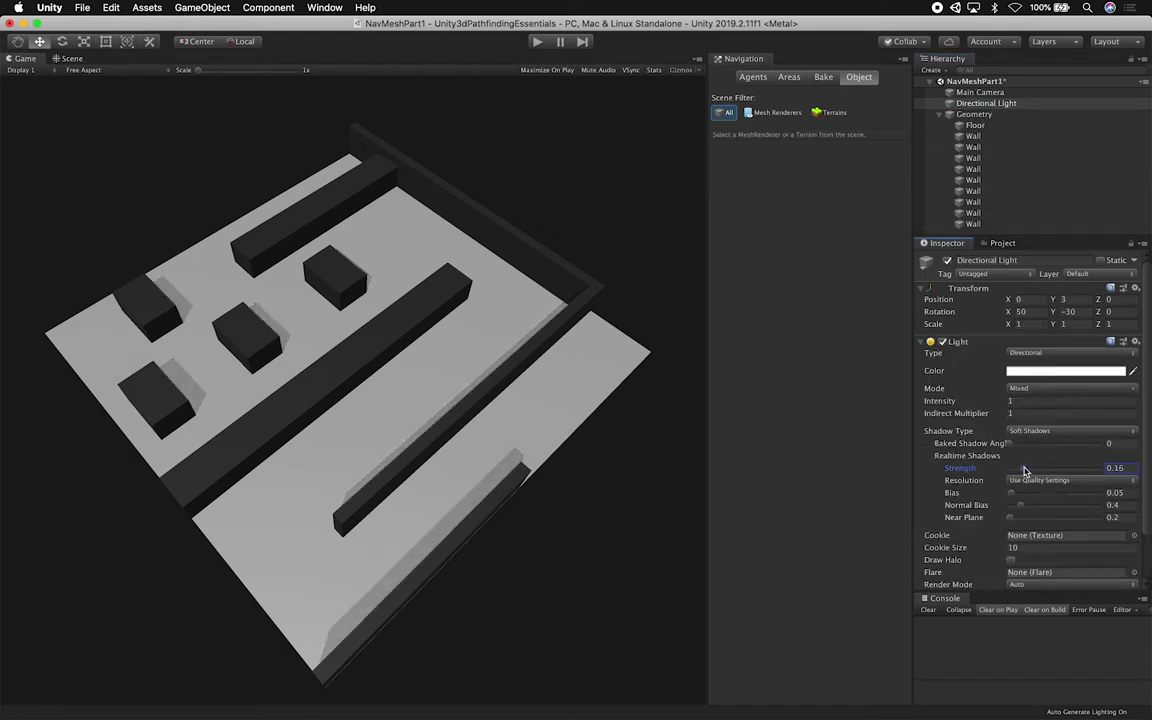
Align the Main Camera with a readjusted Scene view framing the whole maze, and check the framing in the Game view
{"action": "left_click", "coordinate": [77, 58]}
{"action": "left_click_drag", "start_coordinate": [281, 250], "coordinate": [272, 218], "text": "alt"}
{"action": "middle_click_drag", "start_coordinate": [272, 218], "coordinate": [264, 224]}
{"action": "left_click", "coordinate": [970, 92]}
{"action": "key", "text": "super+shift+f"}
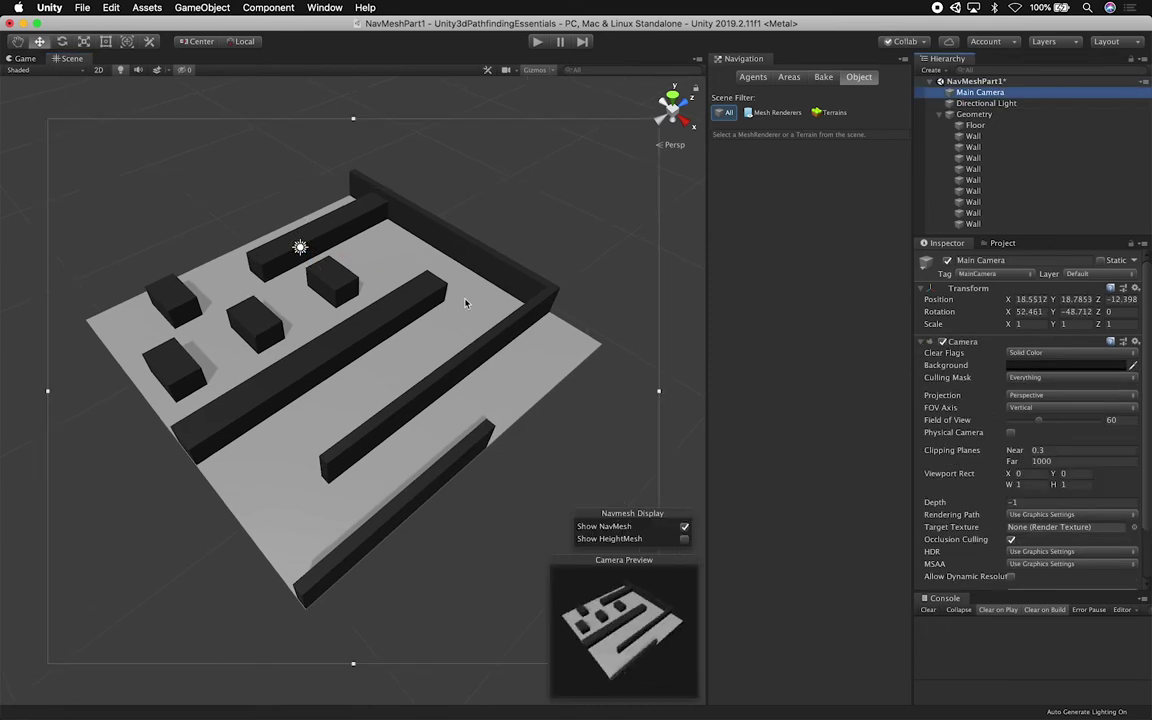
{"action": "left_click", "coordinate": [22, 58]}
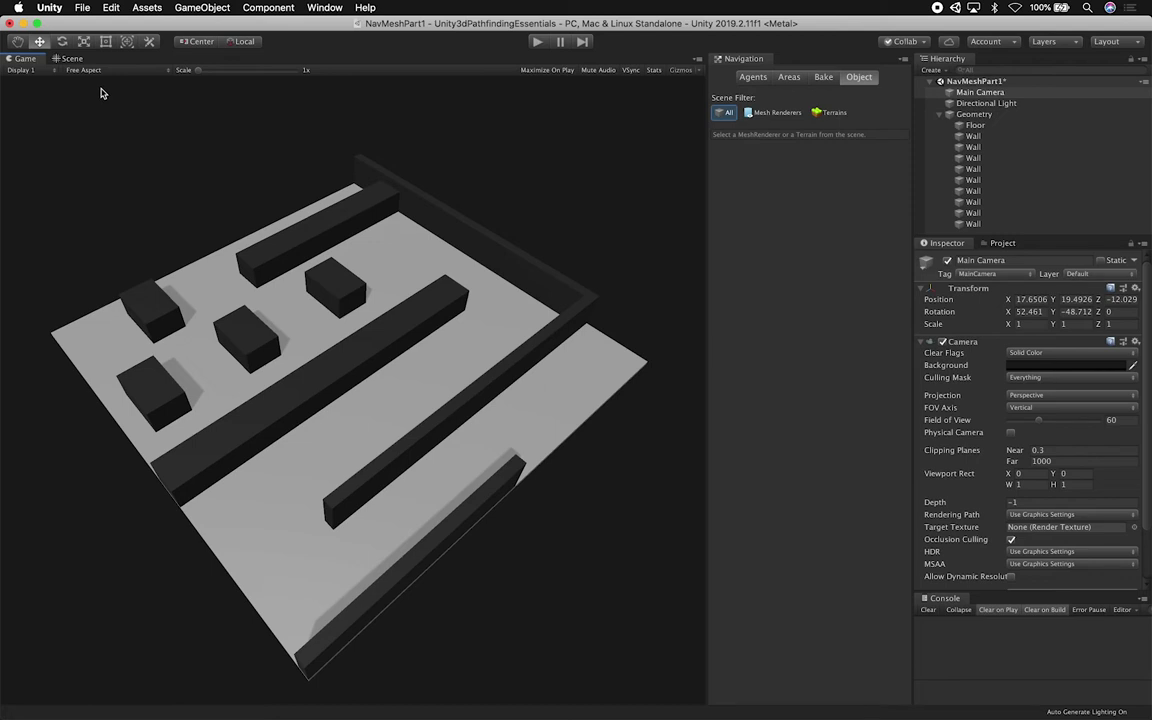
Create a 3D sphere next to the Floor inside the Geometry group and name it Hero
{"action": "left_click", "coordinate": [66, 58]}
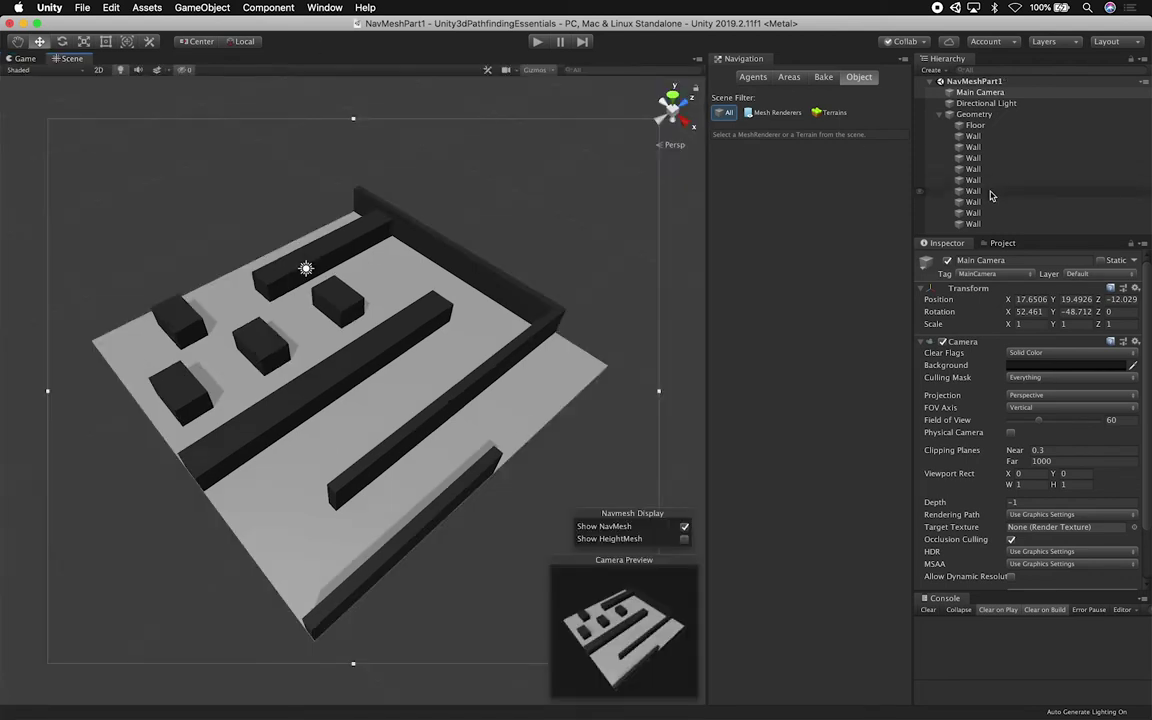
{"action": "left_click", "coordinate": [974, 125]}
{"action": "right_click", "coordinate": [973, 127]}
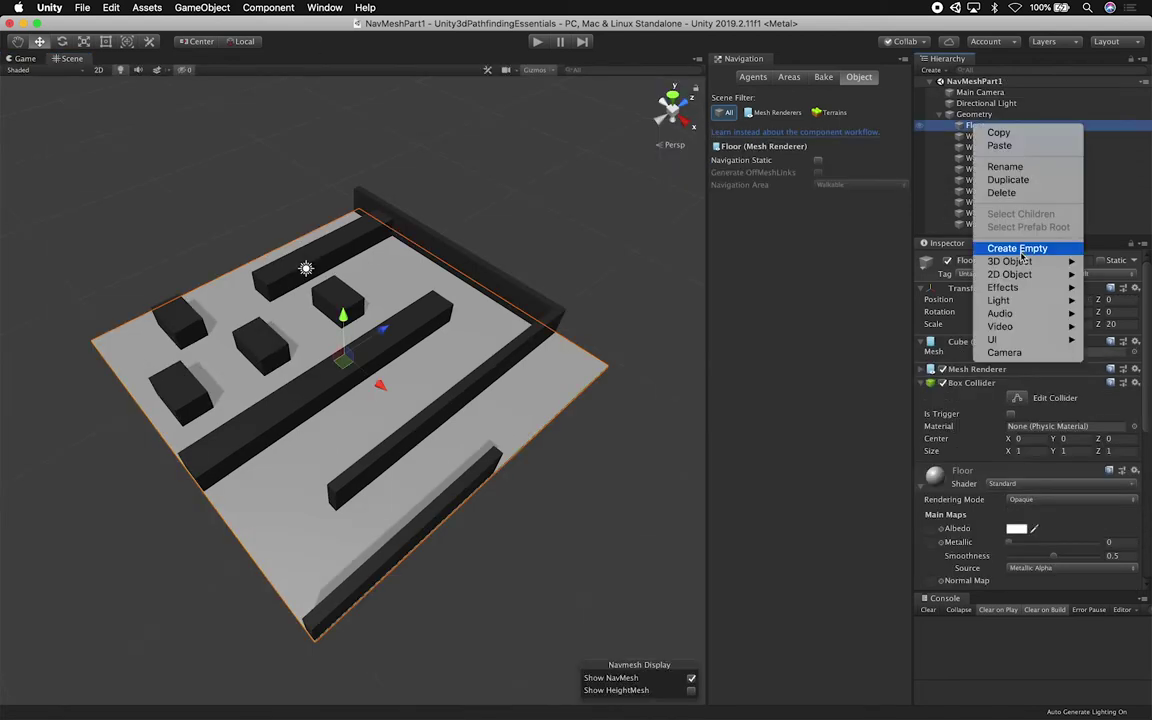
{"action": "mouse_move", "coordinate": [1012, 261]}
{"action": "left_click", "coordinate": [889, 274]}
{"action": "left_click_drag", "start_coordinate": [988, 137], "coordinate": [985, 128]}
{"action": "left_click", "coordinate": [986, 127]}
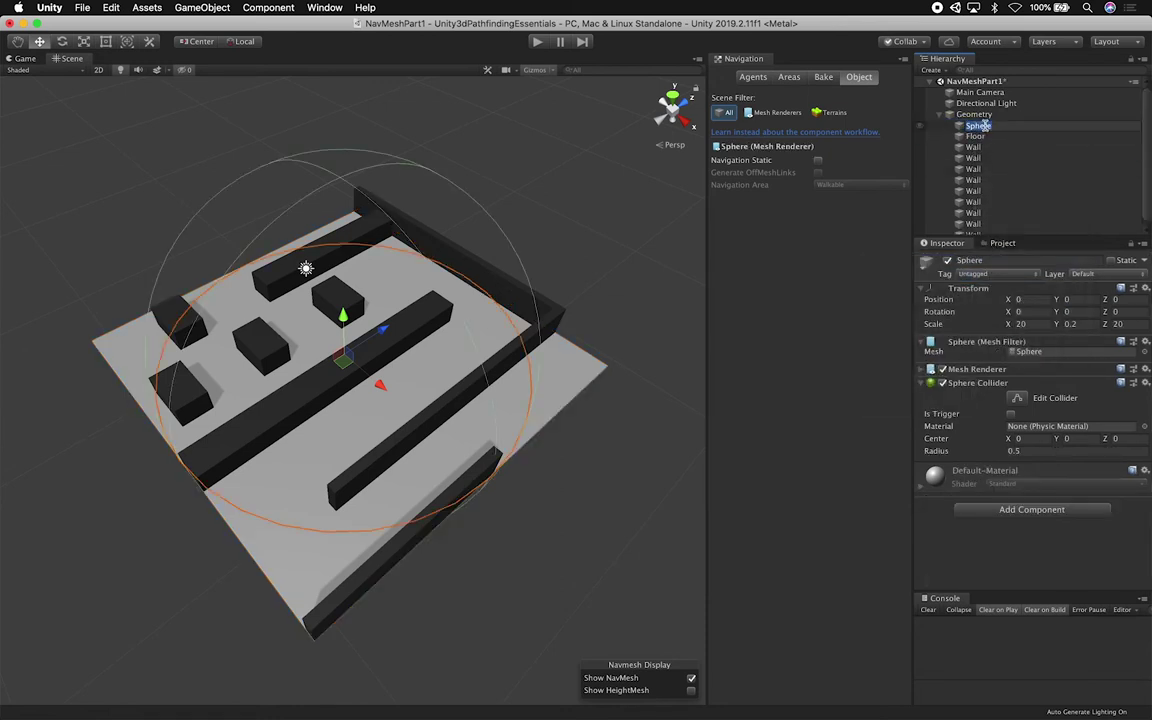
{"action": "type", "text": "Hero"}
{"action": "key", "text": "Return"}
Scale the Hero sphere down uniformly to about 5.98 in X and Z, and move it to about X 3.67, Y 6.23
{"action": "key", "text": "r"}
{"action": "left_click_drag", "start_coordinate": [344, 354], "coordinate": [297, 357]}
{"action": "key", "text": "w"}
{"action": "mouse_move", "coordinate": [343, 302]}
{"action": "left_mouse_down"}
{"action": "mouse_move", "coordinate": [305, 258]}
{"action": "mouse_move", "coordinate": [376, 254]}
{"action": "mouse_move", "coordinate": [333, 285]}
{"action": "left_mouse_up"}
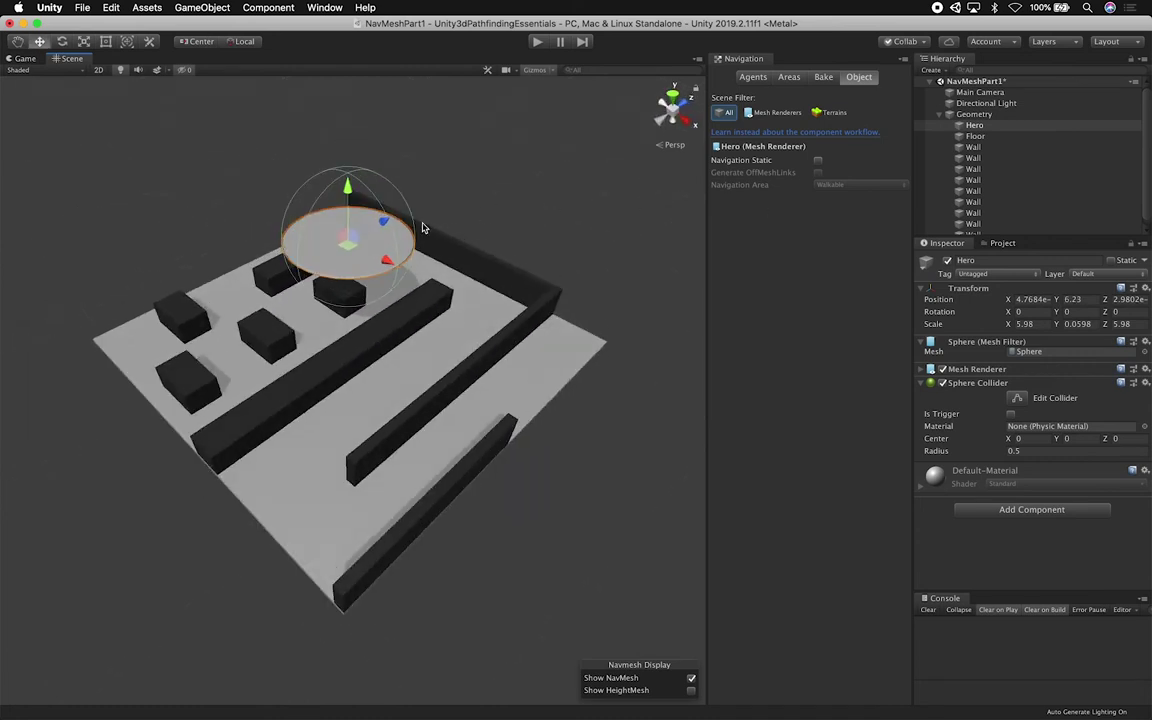
{"action": "left_click_drag", "start_coordinate": [379, 251], "coordinate": [452, 298]}
{"action": "left_click", "coordinate": [377, 229]}
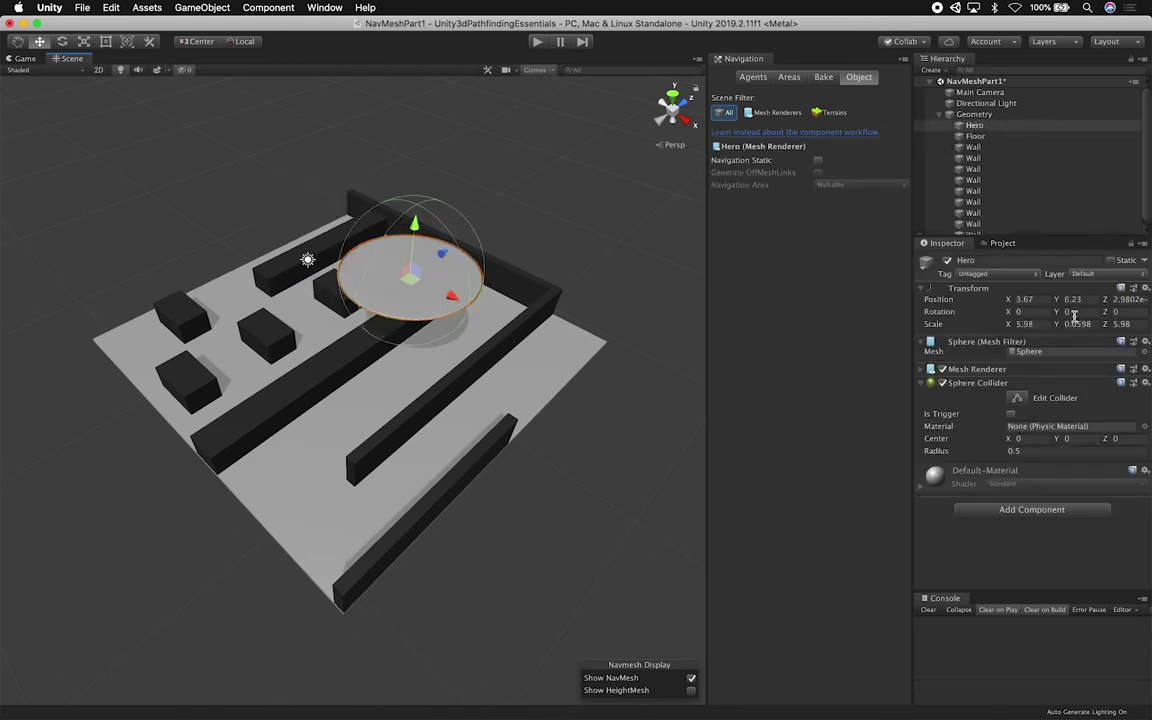
Set the Hero sphere's scale to 1 on the X, Y and Z axes
{"action": "left_click", "coordinate": [1040, 324]}
{"action": "type", "text": "1"}
{"action": "key", "text": "Tab"}
{"action": "type", "text": "1"}
{"action": "left_click", "coordinate": [1121, 324]}
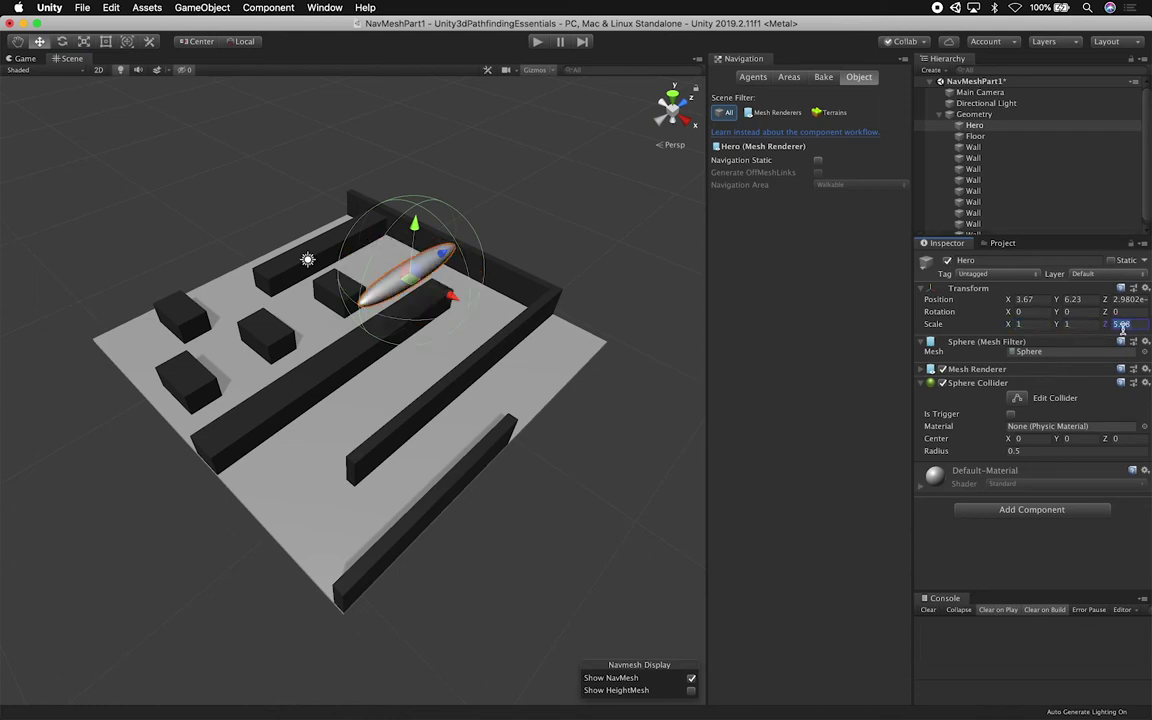
{"action": "type", "text": "1"}
{"action": "key", "text": "Return"}
Move the Hero sphere down to the open outer corner of the floor, at about X 9.52, Y 0.2, Z 9.9
{"action": "left_click_drag", "start_coordinate": [442, 253], "coordinate": [344, 366]}
{"action": "left_click_drag", "start_coordinate": [278, 406], "coordinate": [384, 488]}
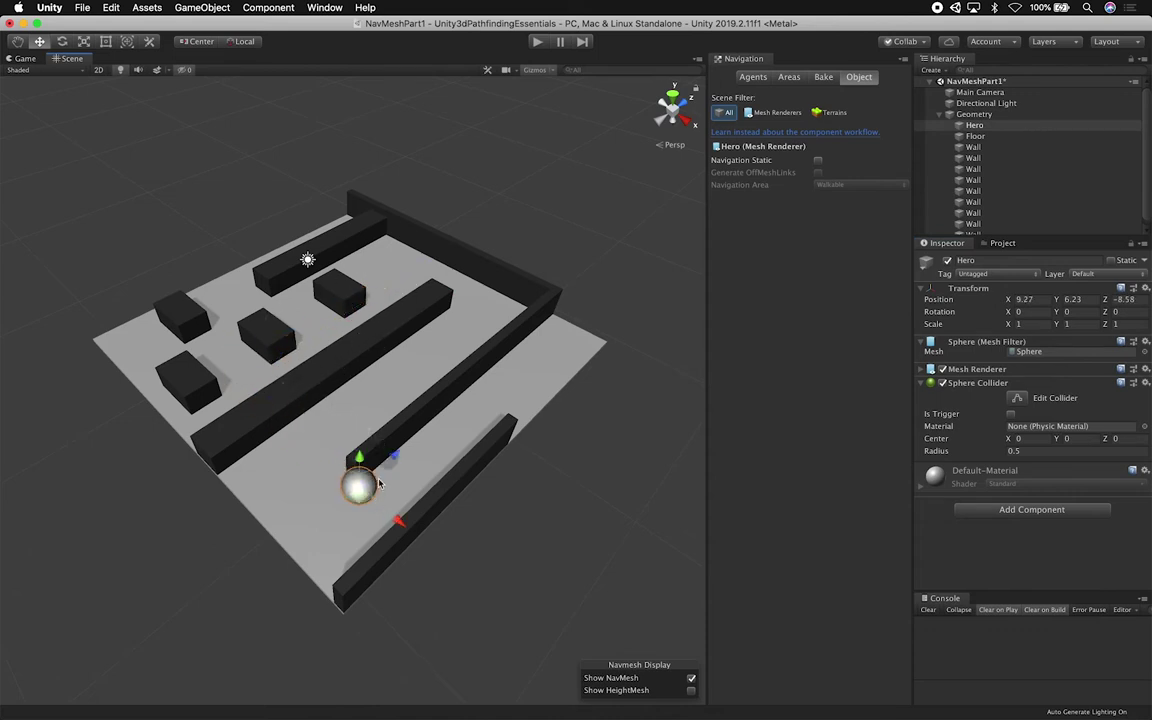
{"action": "key", "text": "f"}
{"action": "scroll", "coordinate": [411, 465], "scroll_direction": "down", "scroll_amount": 5}
{"action": "left_click_drag", "start_coordinate": [399, 430], "coordinate": [687, 268]}
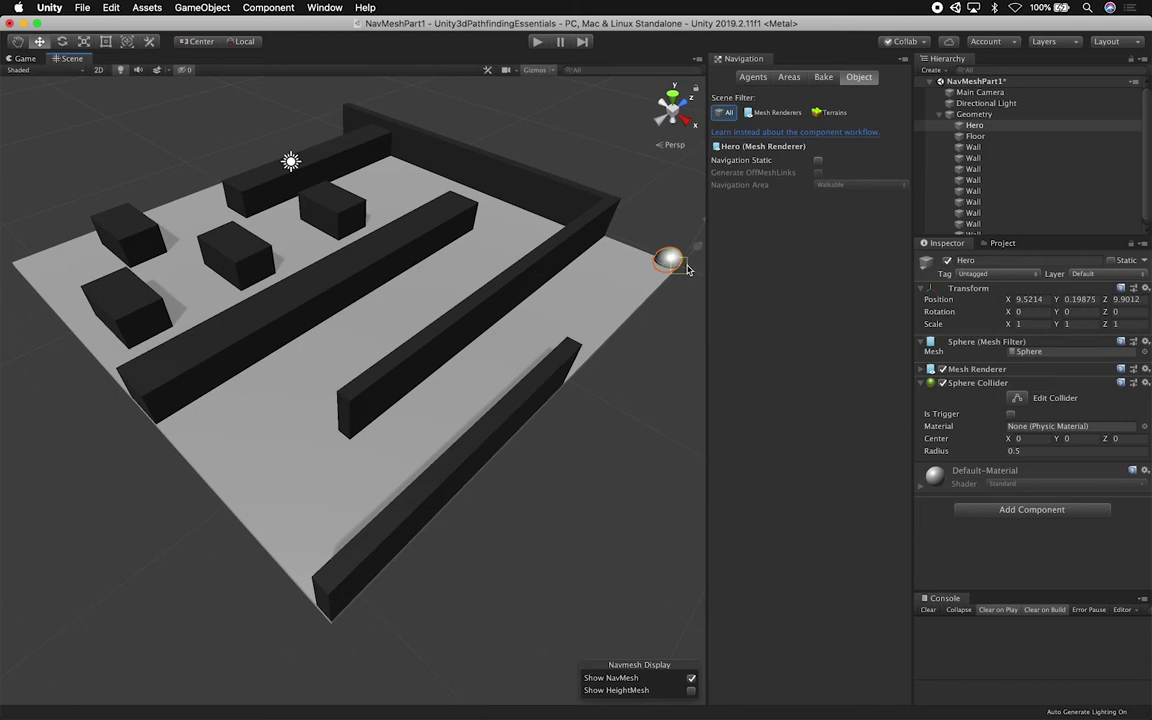
Enlarge the Hero sphere by setting its scale to 2 on all three axes
{"action": "key", "text": "f"}
{"action": "left_click_drag", "start_coordinate": [600, 286], "coordinate": [413, 309], "text": "alt"}
{"action": "middle_click_drag", "start_coordinate": [415, 309], "coordinate": [529, 333], "text": "alt"}
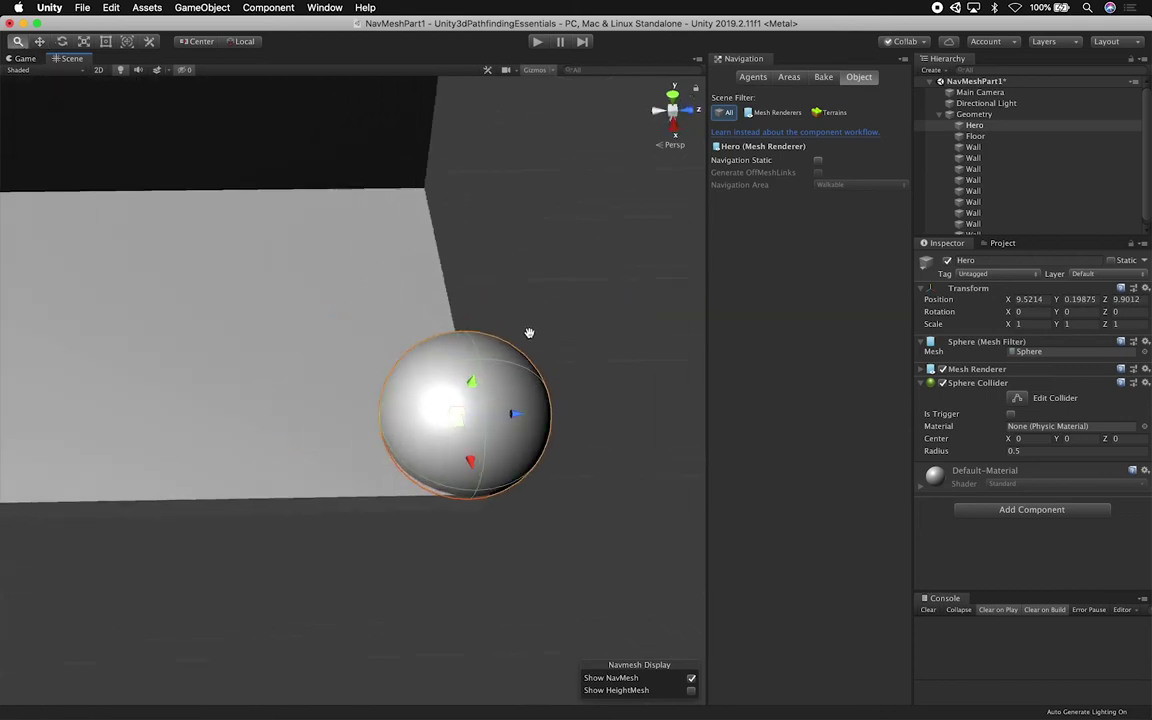
{"action": "scroll", "coordinate": [529, 332], "scroll_direction": "down", "scroll_amount": 5}
{"action": "key", "text": "r"}
{"action": "left_click_drag", "start_coordinate": [400, 392], "coordinate": [455, 397]}
{"action": "left_click", "coordinate": [1036, 325]}
{"action": "type", "text": "2"}
{"action": "left_click", "coordinate": [1081, 325]}
{"action": "type", "text": "2"}
{"action": "left_click", "coordinate": [1126, 326]}
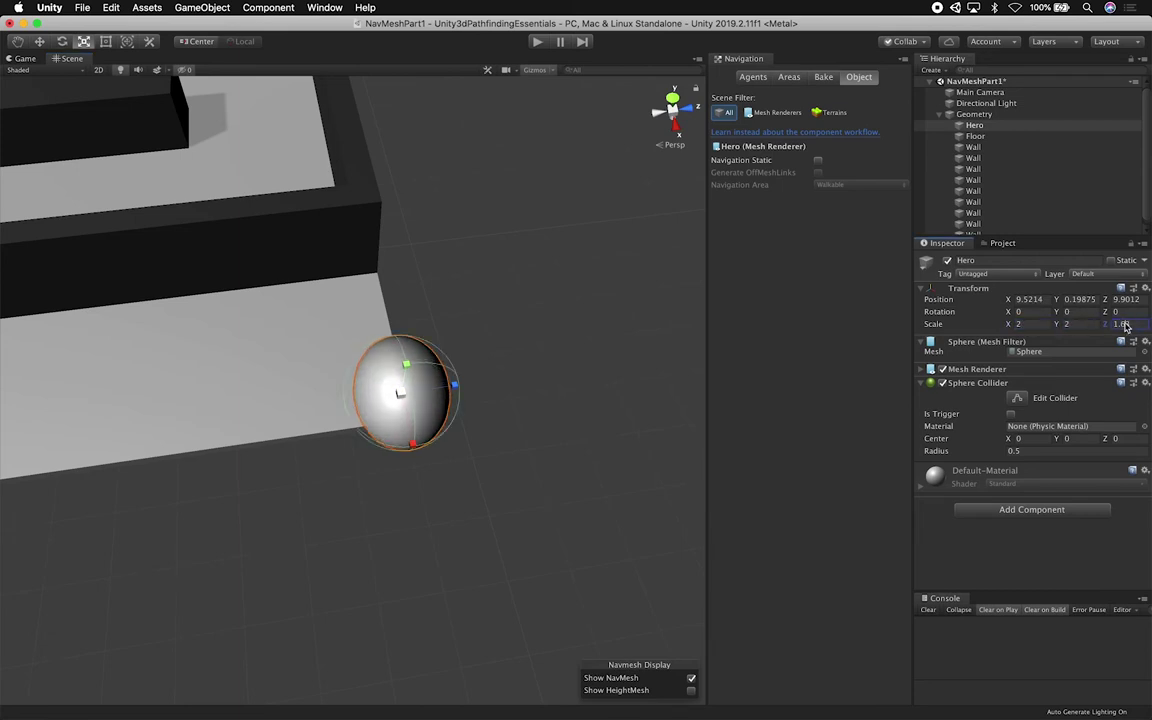
{"action": "type", "text": "2"}
{"action": "key", "text": "Return"}
Move the Hero sphere inward from the floor's corner to about X 8.13, Z 8.32
{"action": "key", "text": "w"}
{"action": "left_click_drag", "start_coordinate": [378, 402], "coordinate": [399, 376]}
{"action": "left_click_drag", "start_coordinate": [442, 328], "coordinate": [354, 332]}
{"action": "left_click_drag", "start_coordinate": [348, 332], "coordinate": [489, 348], "text": "alt"}
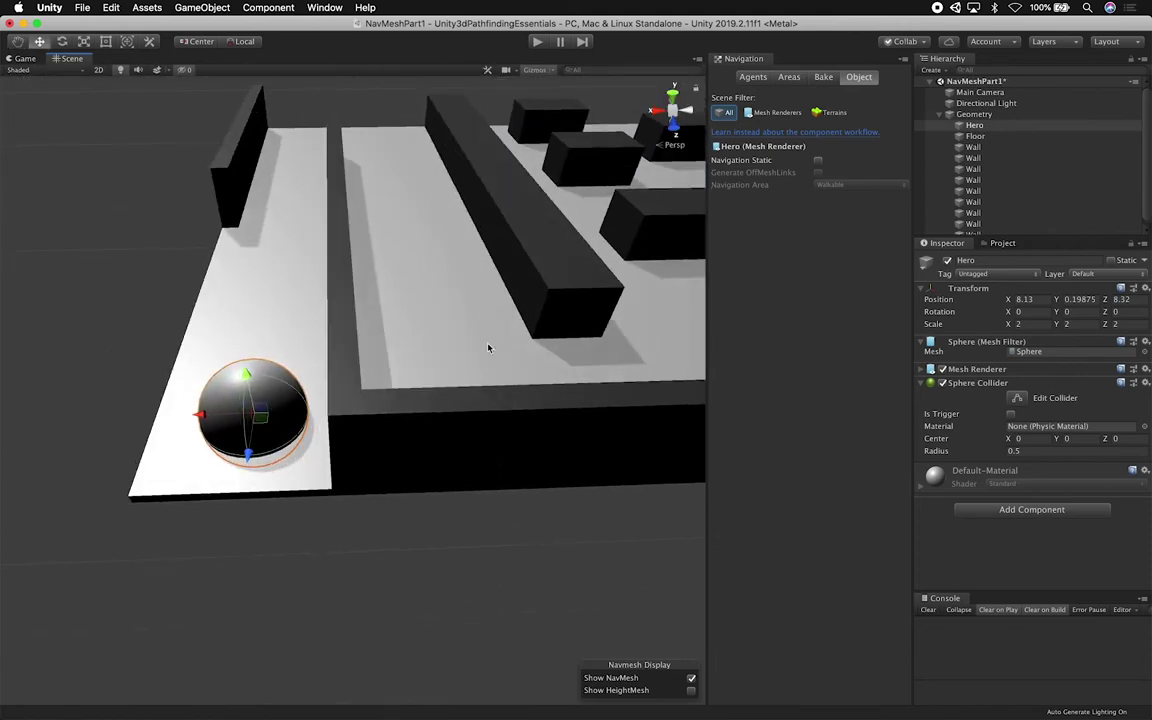
Set the Hero sphere's scale to 1.5 on all three axes
{"action": "left_click", "coordinate": [1037, 322]}
{"action": "key", "text": "BackSpace"}
{"action": "type", "text": "1.."}
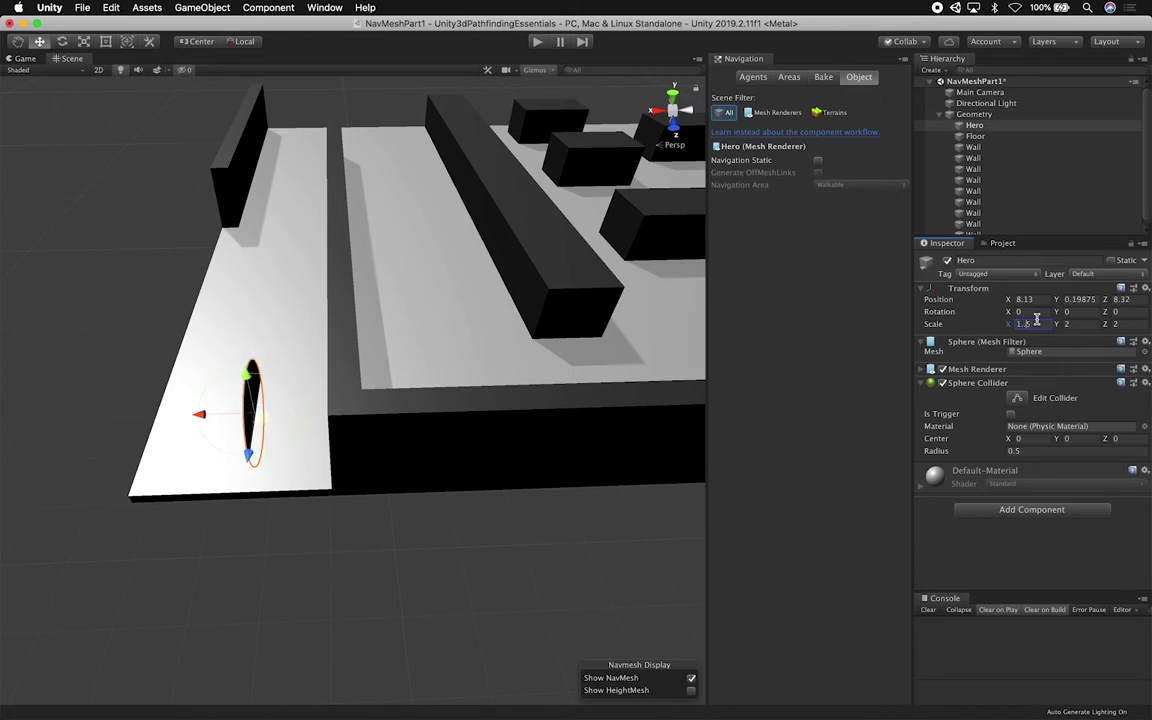
{"action": "key", "text": "BackSpace"}
{"action": "key", "text": "Right"}
{"action": "key", "text": "shift+Left"}
{"action": "key", "text": "shift+Left"}
{"action": "key", "text": "shift+Left"}
{"action": "key", "text": "super+c"}
{"action": "key", "text": "Tab"}
{"action": "key", "text": "Tab"}
{"action": "key", "text": "super+v"}
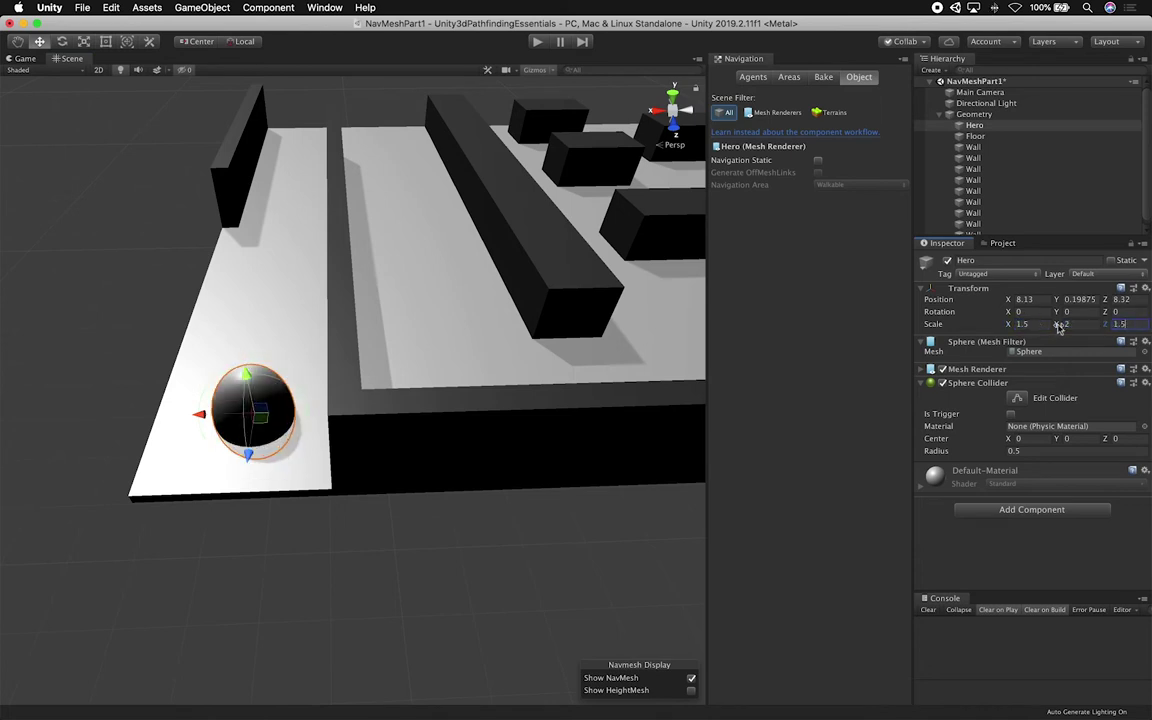
{"action": "left_click", "coordinate": [1089, 326]}
{"action": "key", "text": "super+v"}
Shift the Hero sphere to X 8.43 and raise it to Y 0.829 so it rests on the floor
{"action": "left_click_drag", "start_coordinate": [253, 344], "coordinate": [424, 330], "text": "alt"}
{"action": "key", "text": "w"}
{"action": "left_click_drag", "start_coordinate": [283, 440], "coordinate": [247, 455]}
{"action": "left_click_drag", "start_coordinate": [293, 394], "coordinate": [297, 367]}
{"action": "key", "text": "f"}
{"action": "left_click_drag", "start_coordinate": [360, 395], "coordinate": [322, 315], "text": "alt"}
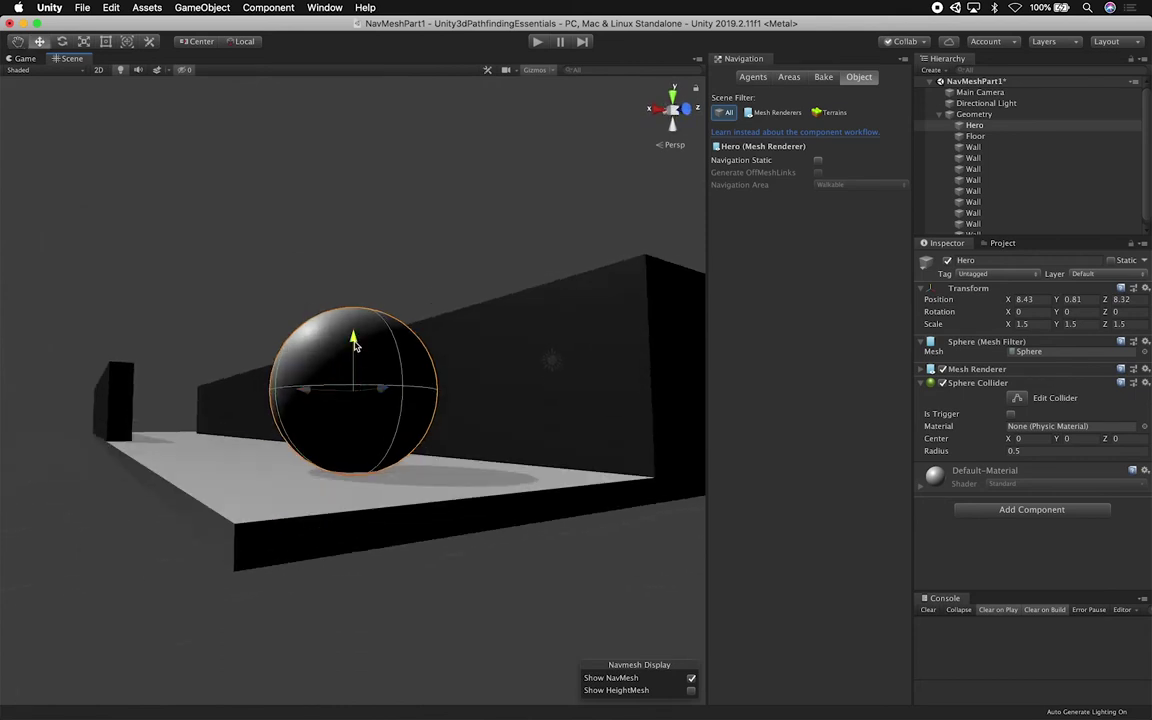
{"action": "left_click", "coordinate": [325, 203]}
{"action": "left_click_drag", "start_coordinate": [260, 239], "coordinate": [366, 503], "text": "alt"}
{"action": "scroll", "coordinate": [465, 474], "scroll_direction": "down", "scroll_amount": 10}
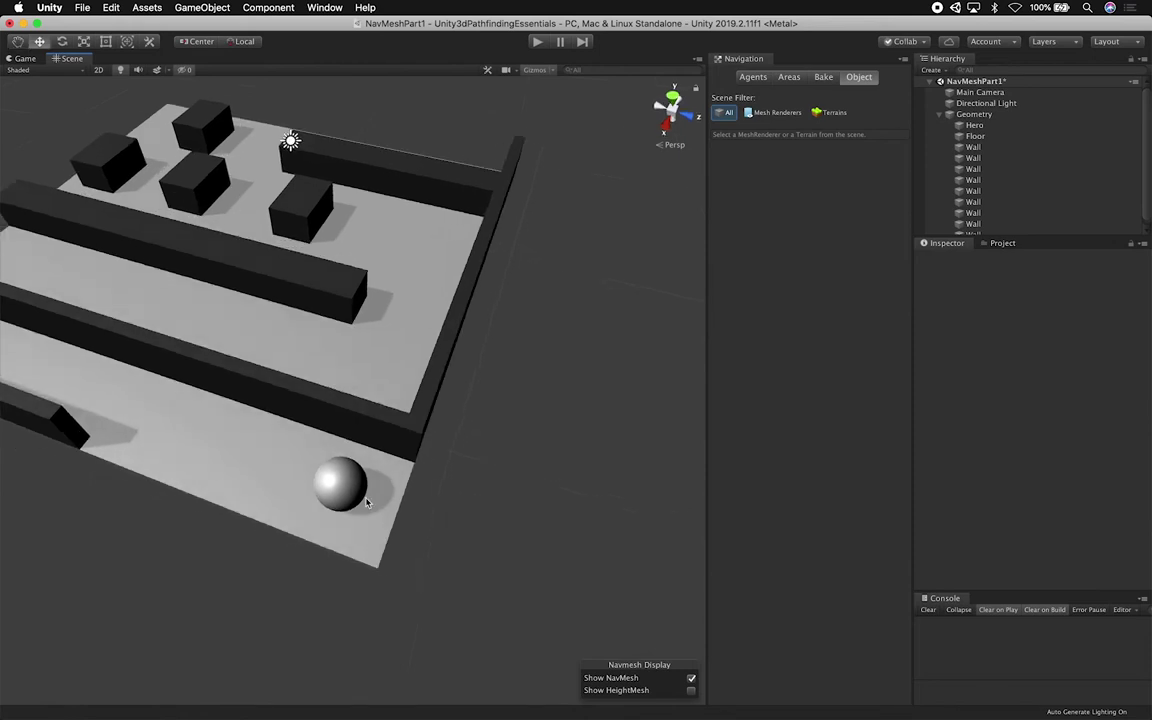
{"action": "left_click", "coordinate": [364, 500]}
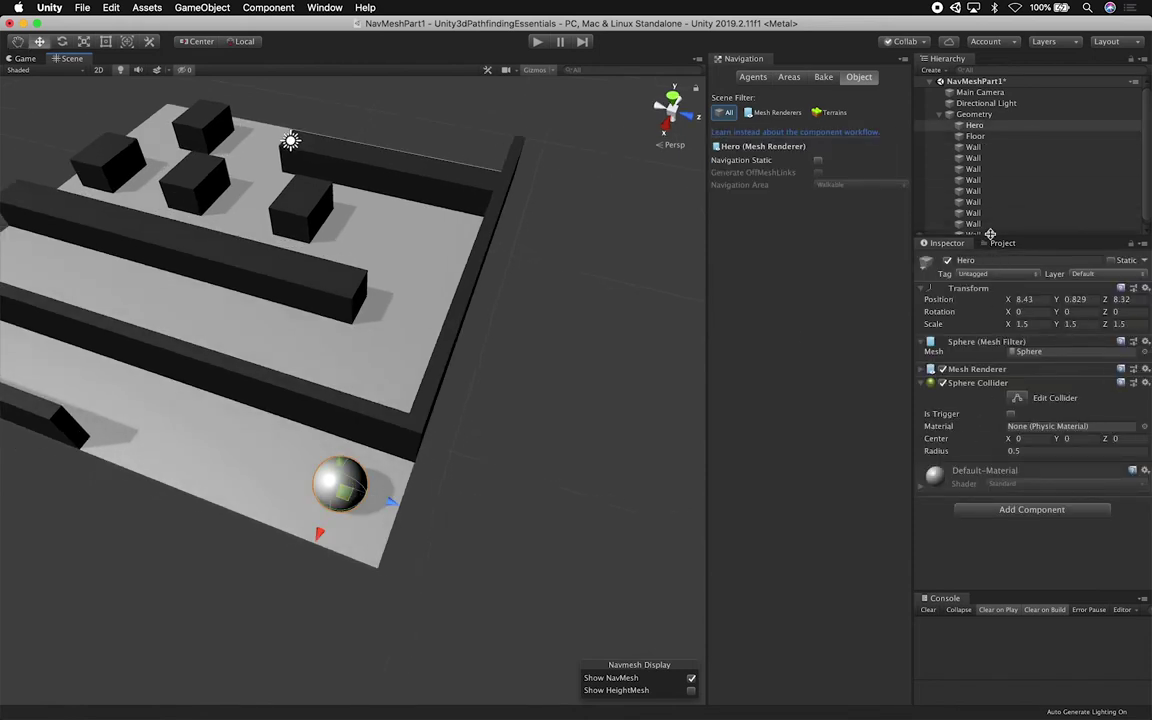
Create a new material named Hero in the Materials folder
{"action": "left_click", "coordinate": [1002, 243]}
{"action": "right_click", "coordinate": [970, 335]}
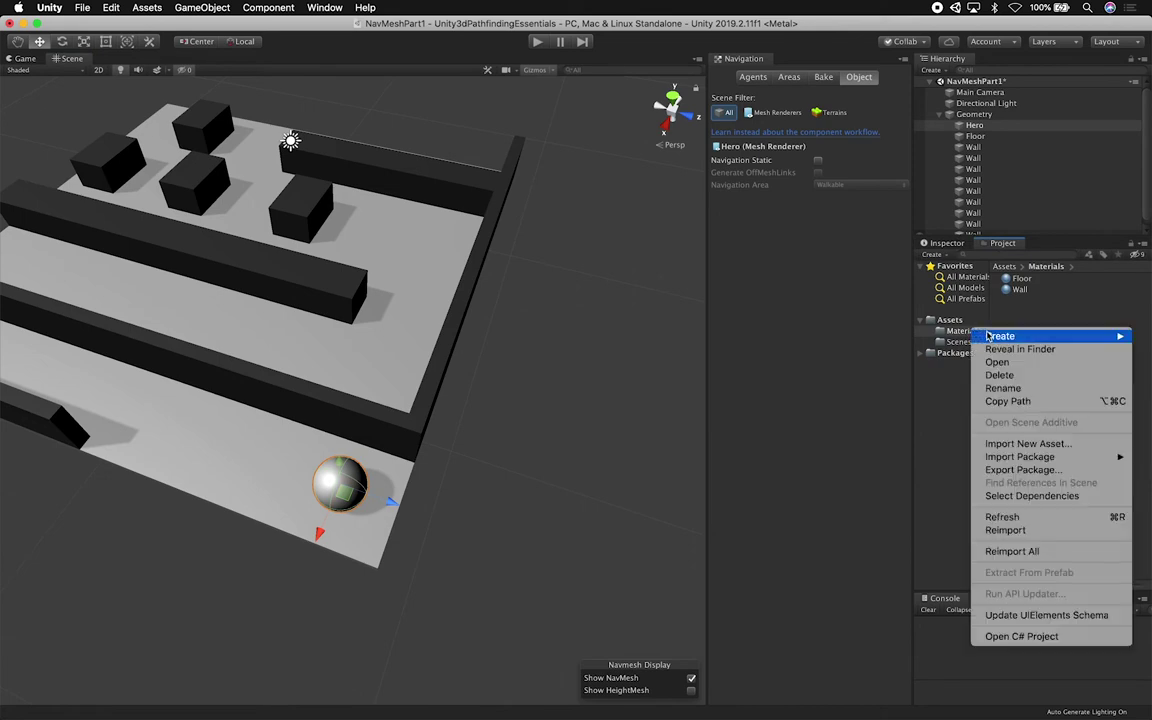
{"action": "mouse_move", "coordinate": [1000, 336]}
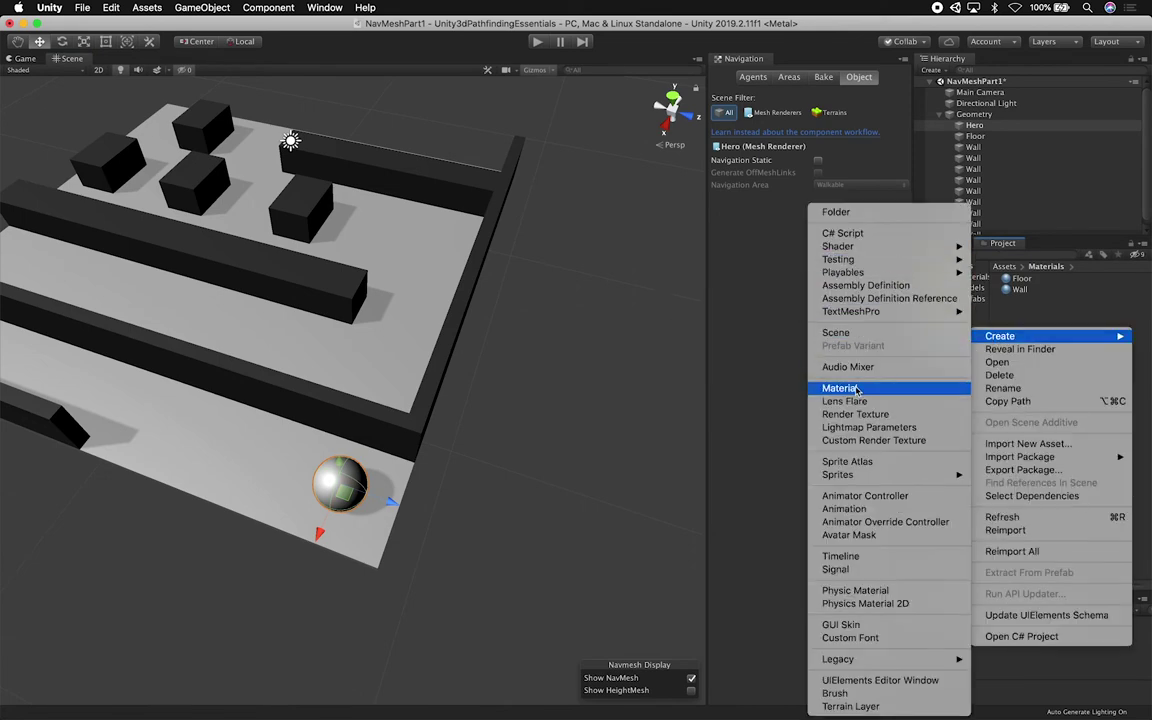
{"action": "left_click", "coordinate": [842, 388]}
{"action": "type", "text": "Hero"}
{"action": "key", "text": "Return"}
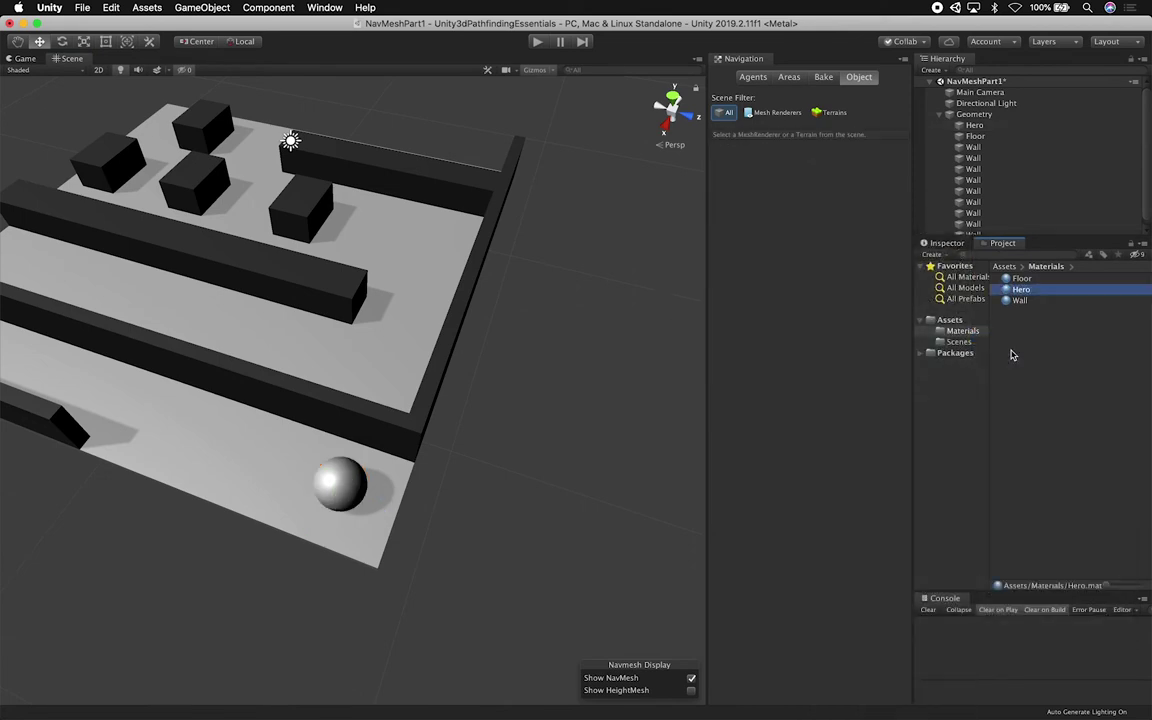
Duplicate the Hero material and name the copy Princess
{"action": "key", "text": "super+d"}
{"action": "key", "text": "Return"}
{"action": "type", "text": "rin"}
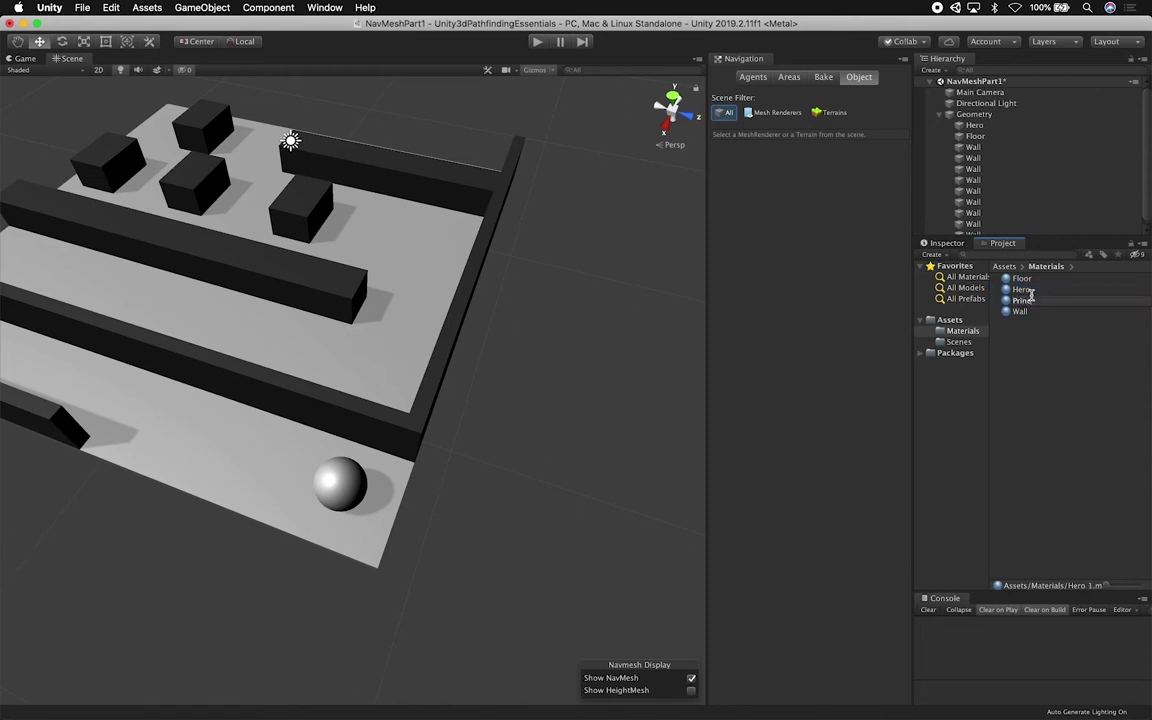
{"action": "type", "text": "rincess"}
{"action": "key", "text": "Return"}
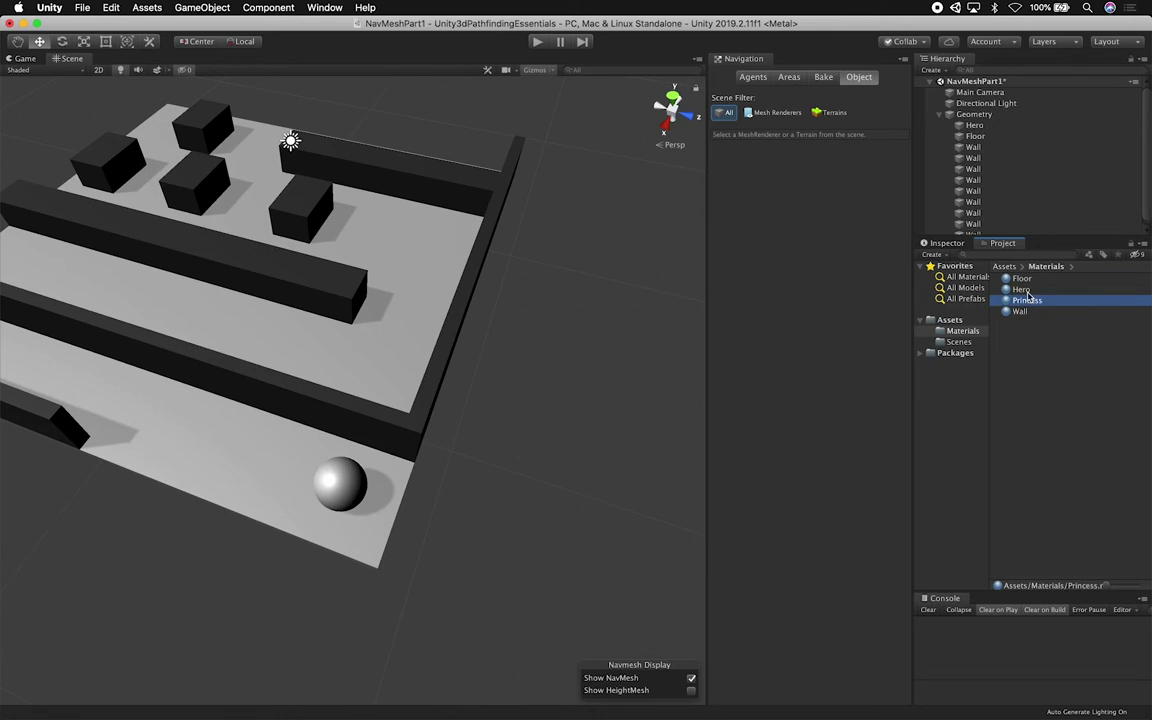
Rename the Hero material to Player and the Princess material to Goal
{"action": "left_click", "coordinate": [1027, 290]}
{"action": "key", "text": "Return"}
{"action": "type", "text": "Player"}
{"action": "key", "text": "Return"}
{"action": "left_click", "coordinate": [1027, 302]}
{"action": "key", "text": "Return"}
{"action": "type", "text": "Goal"}
{"action": "key", "text": "Return"}
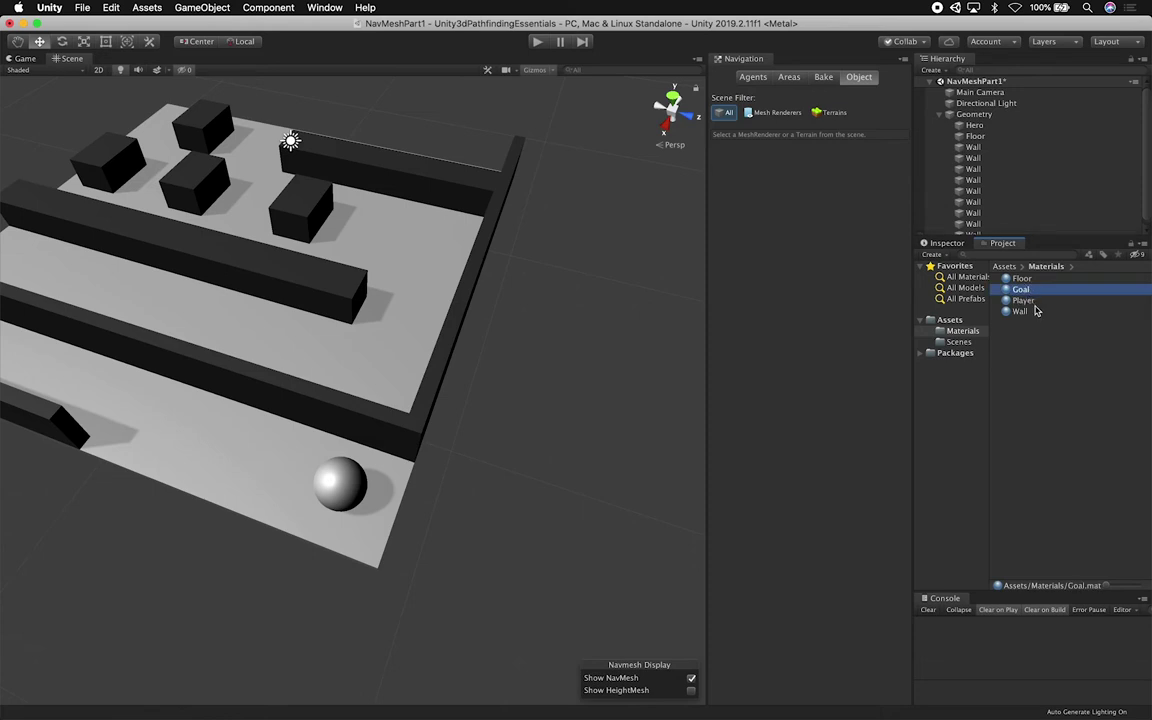
Apply the Player material to the Hero sphere and rename the sphere Player
{"action": "left_click_drag", "start_coordinate": [1016, 298], "coordinate": [976, 121]}
{"action": "left_click", "coordinate": [975, 121]}
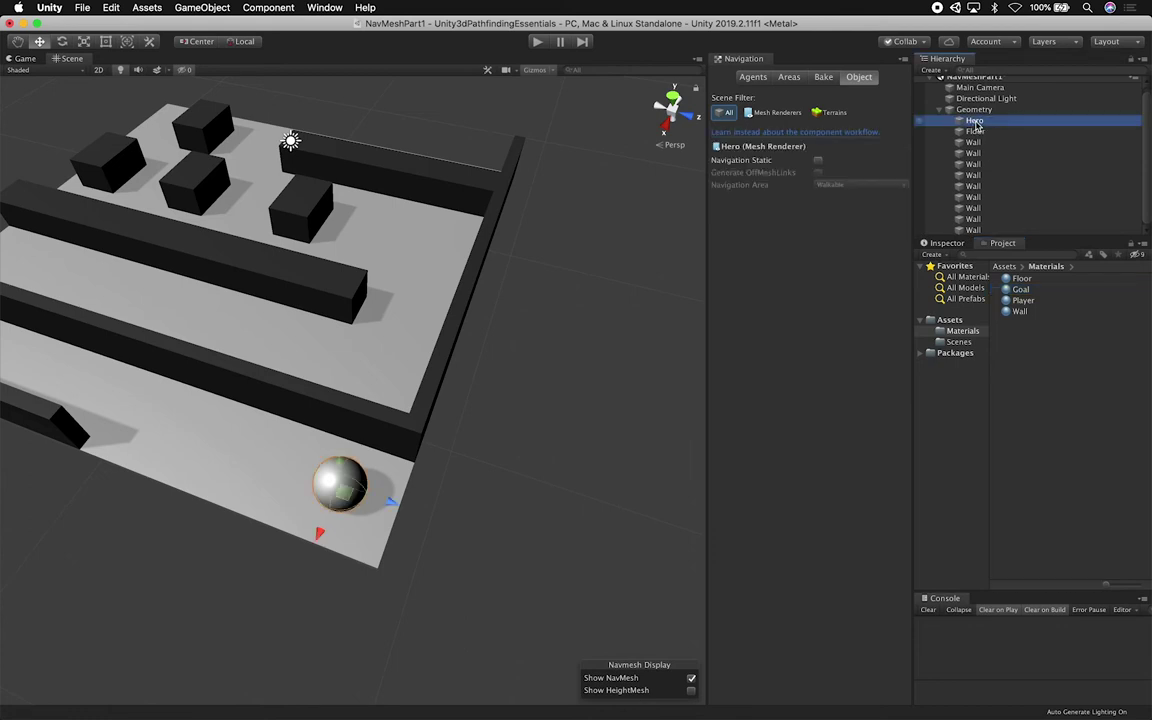
{"action": "type", "text": "Player"}
{"action": "key", "text": "Return"}
Duplicate the Player sphere directly below the original in the Hierarchy, name the copy Goal and apply the Goal material to it
{"action": "key", "text": "super+d"}
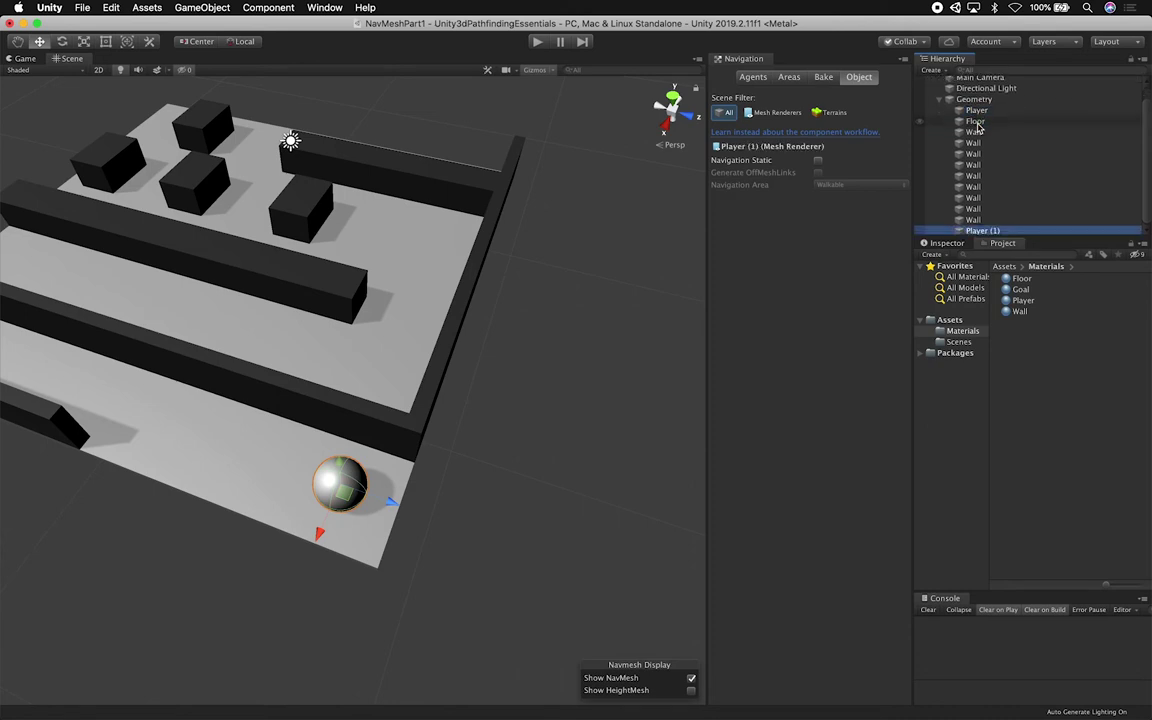
{"action": "left_click_drag", "start_coordinate": [980, 230], "coordinate": [990, 121]}
{"action": "key", "text": "Return"}
{"action": "type", "text": "Goal"}
{"action": "key", "text": "Return"}
{"action": "left_click_drag", "start_coordinate": [1022, 291], "coordinate": [978, 120]}
Give the Player material a smoothness of 0 and turn off its specular highlights and reflections
{"action": "left_click", "coordinate": [979, 111]}
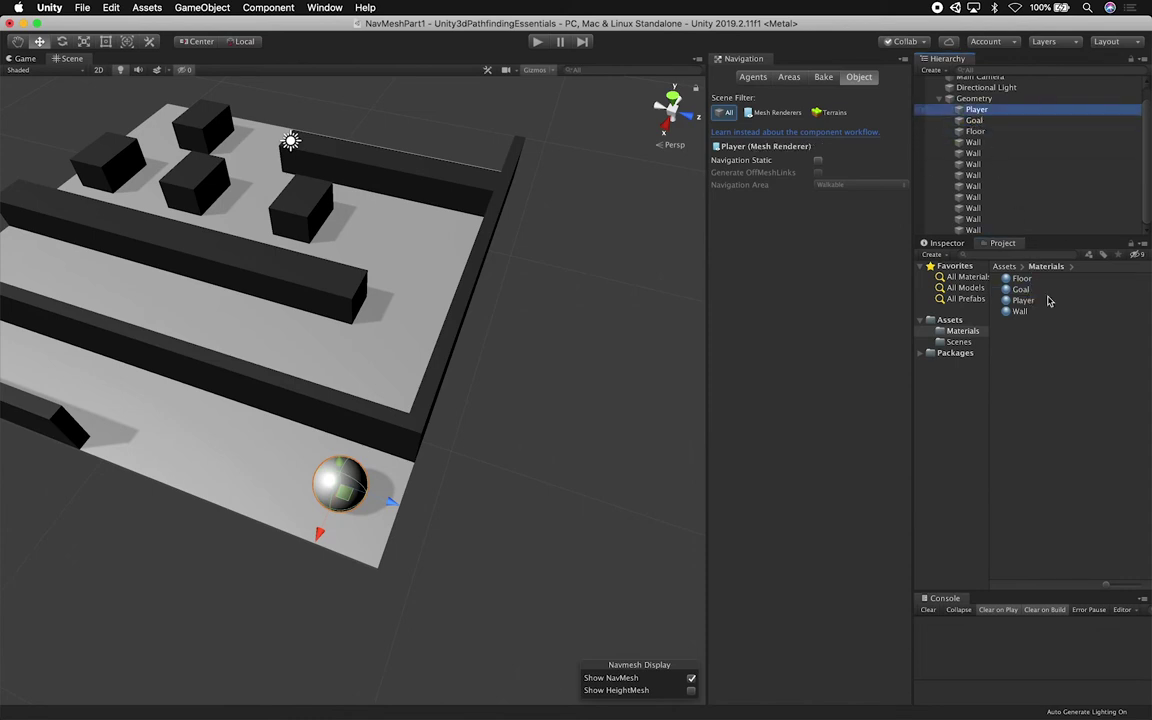
{"action": "left_click", "coordinate": [953, 243]}
{"action": "left_click", "coordinate": [987, 475]}
{"action": "scroll", "coordinate": [1036, 350], "scroll_direction": "down", "scroll_amount": 5}
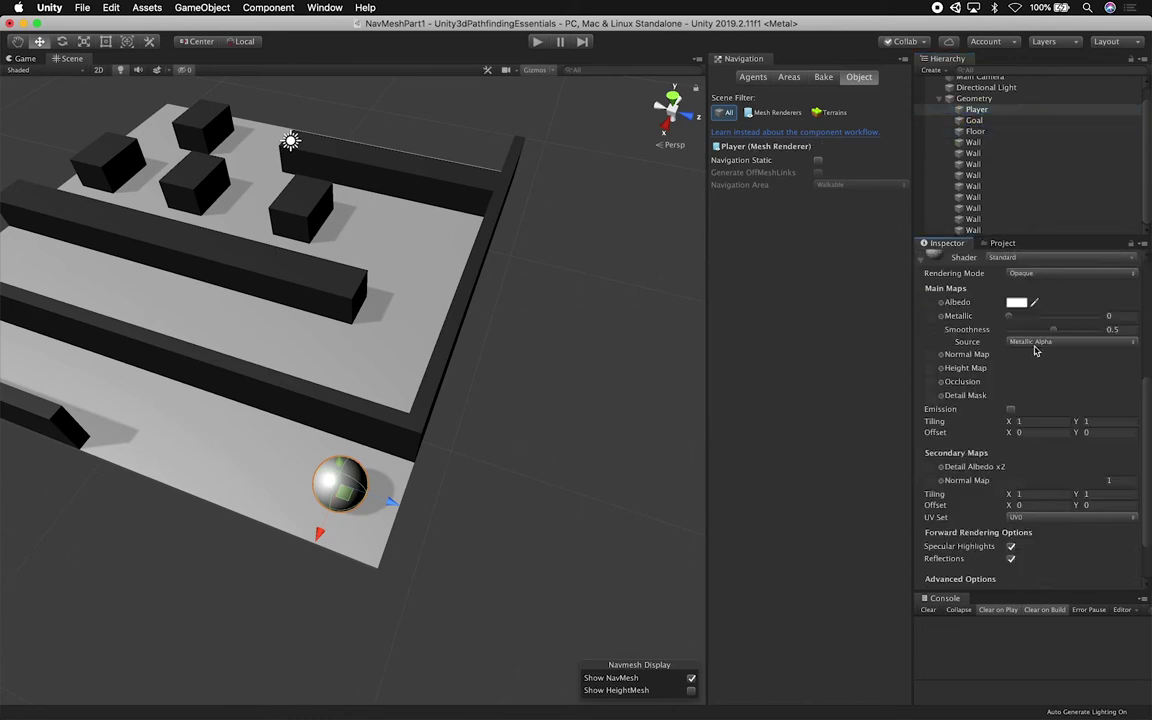
{"action": "mouse_move", "coordinate": [1041, 334]}
{"action": "left_mouse_down"}
{"action": "mouse_move", "coordinate": [1010, 334]}
{"action": "mouse_move", "coordinate": [1025, 334]}
{"action": "left_mouse_up"}
{"action": "left_click", "coordinate": [1013, 341]}
{"action": "left_click", "coordinate": [1022, 342]}
{"action": "left_click", "coordinate": [1010, 547]}
{"action": "left_click", "coordinate": [1011, 559]}
{"action": "scroll", "coordinate": [993, 302], "scroll_direction": "up", "scroll_amount": 1}
{"action": "left_click_drag", "start_coordinate": [1016, 346], "coordinate": [999, 339]}
{"action": "left_click_drag", "start_coordinate": [176, 146], "coordinate": [465, 271], "text": "alt"}
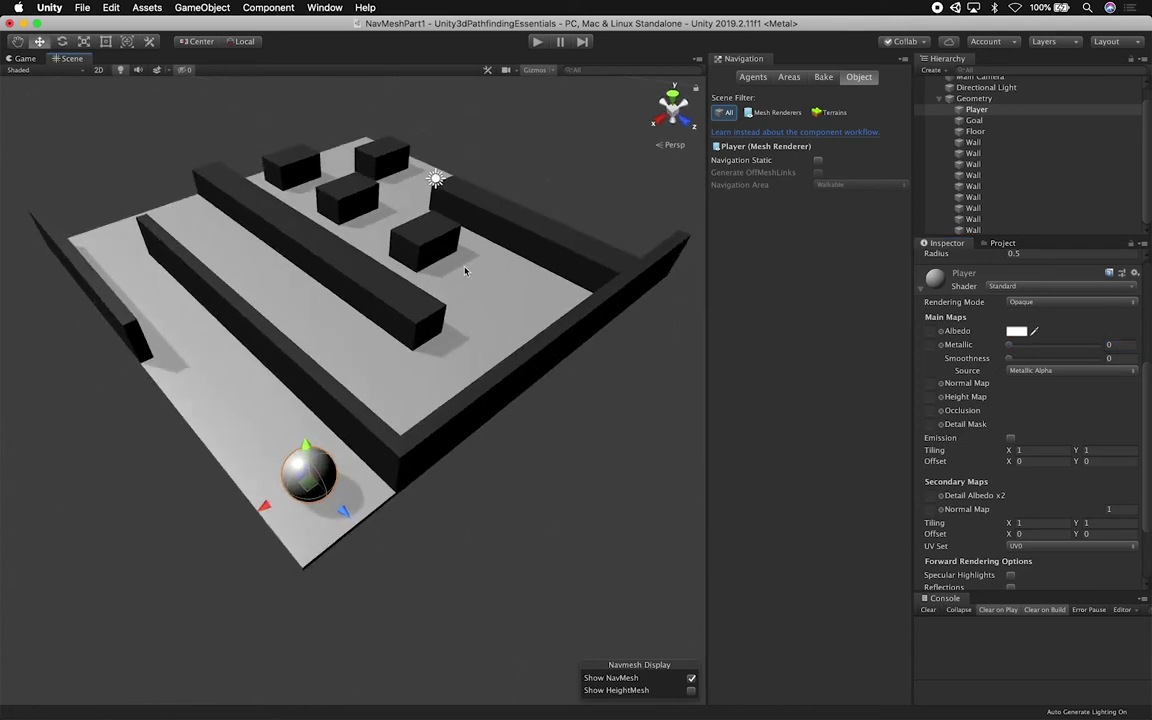
Turn off specular highlights on the Goal sphere's material
{"action": "left_click", "coordinate": [971, 122]}
{"action": "left_click", "coordinate": [980, 480]}
{"action": "scroll", "coordinate": [1037, 521], "scroll_direction": "down", "scroll_amount": 10}
{"action": "left_click", "coordinate": [1013, 499]}
{"action": "scroll", "coordinate": [1025, 420], "scroll_direction": "up", "scroll_amount": 10}
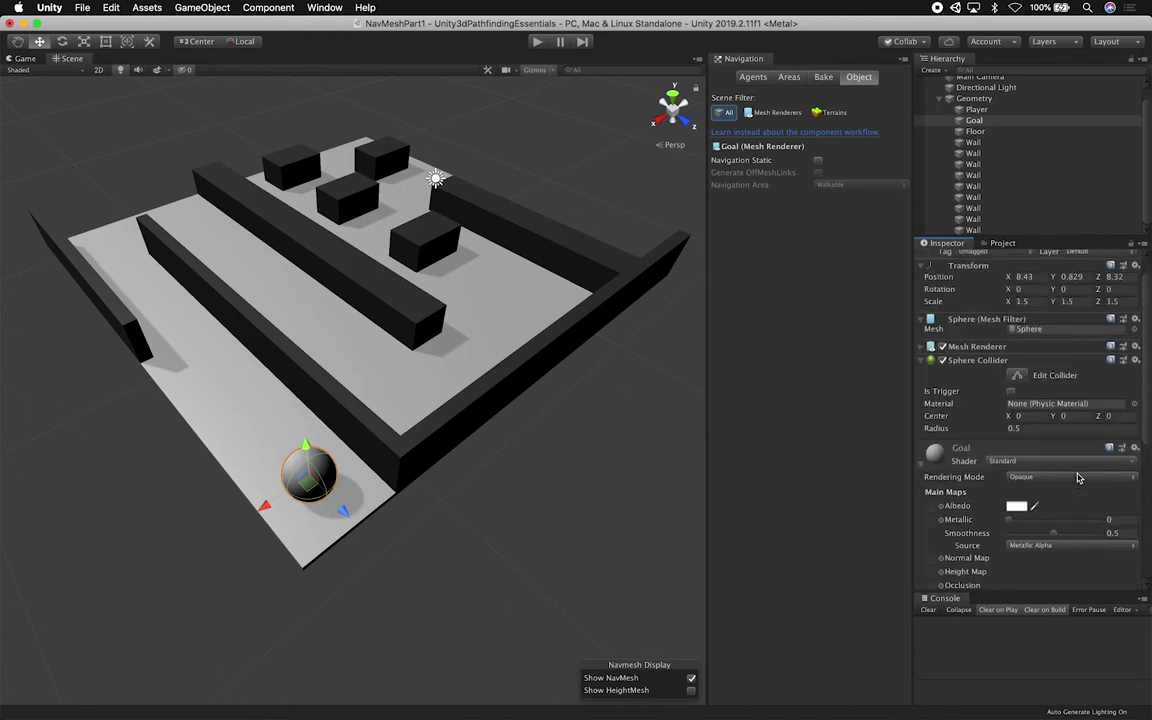
Swap the two spheres' names, renaming the Goal sphere to Player and the original Player sphere to Goal
{"action": "left_click", "coordinate": [975, 122]}
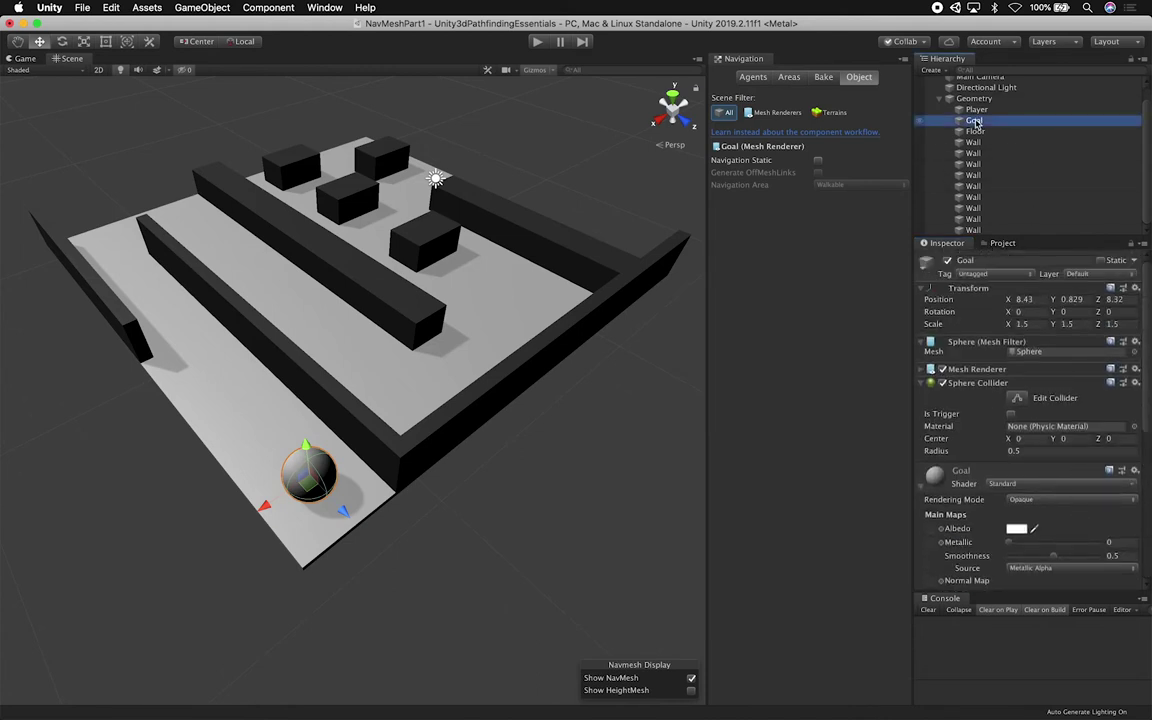
{"action": "left_click", "coordinate": [975, 121]}
{"action": "type", "text": "Player"}
{"action": "key", "text": "Return"}
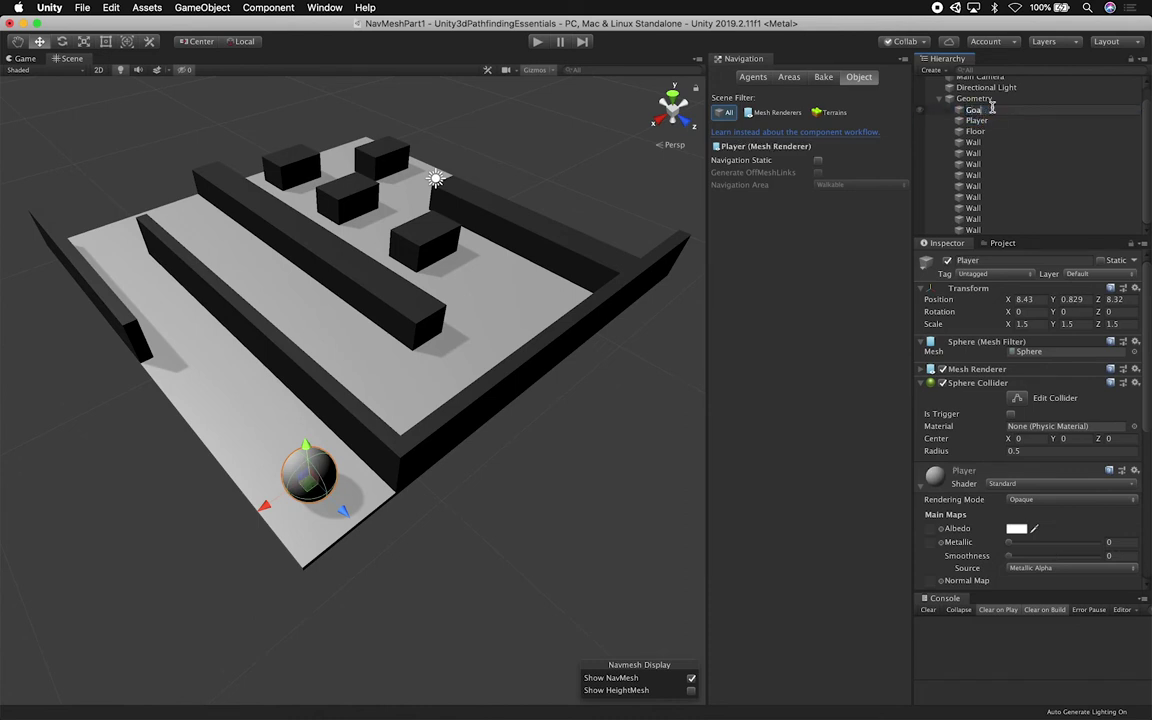
{"action": "key", "text": "super+z"}
Move the Goal sphere across the maze into the far corner behind the wall, at about X -8.86, Z 8.32
{"action": "left_click_drag", "start_coordinate": [264, 505], "coordinate": [825, 252]}
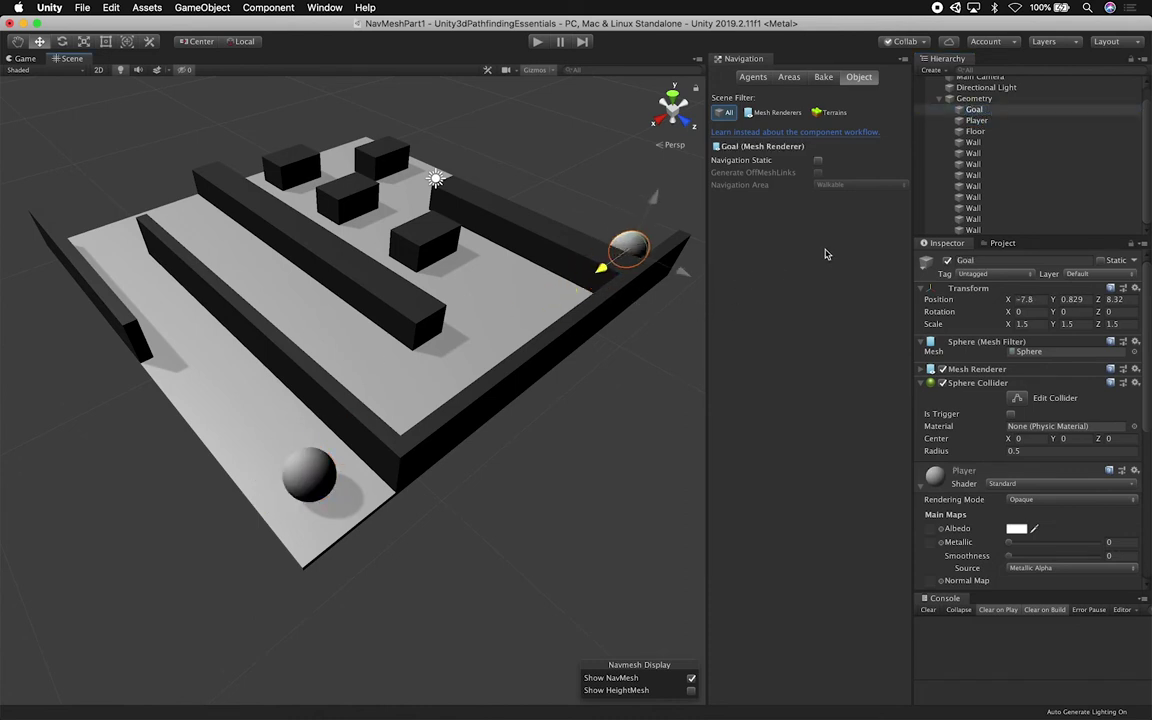
{"action": "key", "text": "f"}
{"action": "left_click_drag", "start_coordinate": [530, 353], "coordinate": [353, 350], "text": "alt"}
{"action": "left_click_drag", "start_coordinate": [338, 307], "coordinate": [571, 391], "text": "alt"}
{"action": "scroll", "coordinate": [571, 391], "scroll_direction": "down", "scroll_amount": 8}
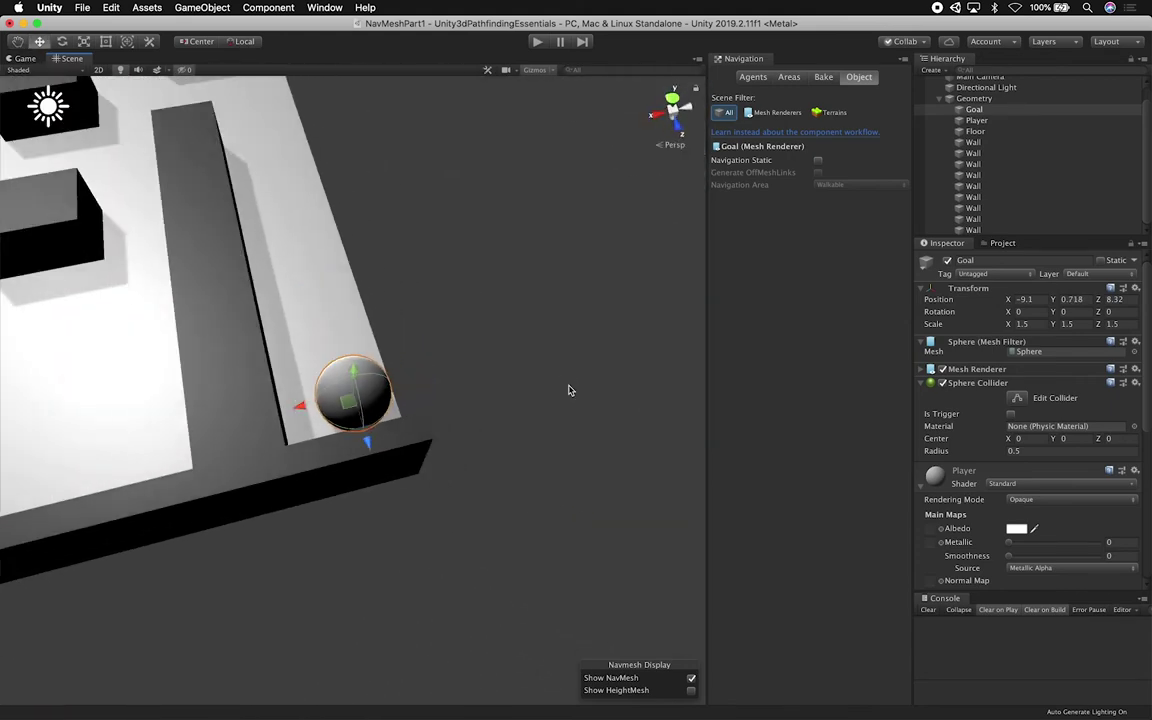
{"action": "left_click_drag", "start_coordinate": [295, 405], "coordinate": [42, 290]}
Scale the Goal sphere down uniformly to about 0.998 and lower it onto the floor at Y 0.53
{"action": "key", "text": "r"}
{"action": "scroll", "coordinate": [359, 406], "scroll_direction": "up", "scroll_amount": 2}
{"action": "scroll", "coordinate": [359, 406], "scroll_direction": "up", "scroll_amount": 1}
{"action": "key", "text": "w"}
{"action": "left_click_drag", "start_coordinate": [354, 341], "coordinate": [352, 346]}
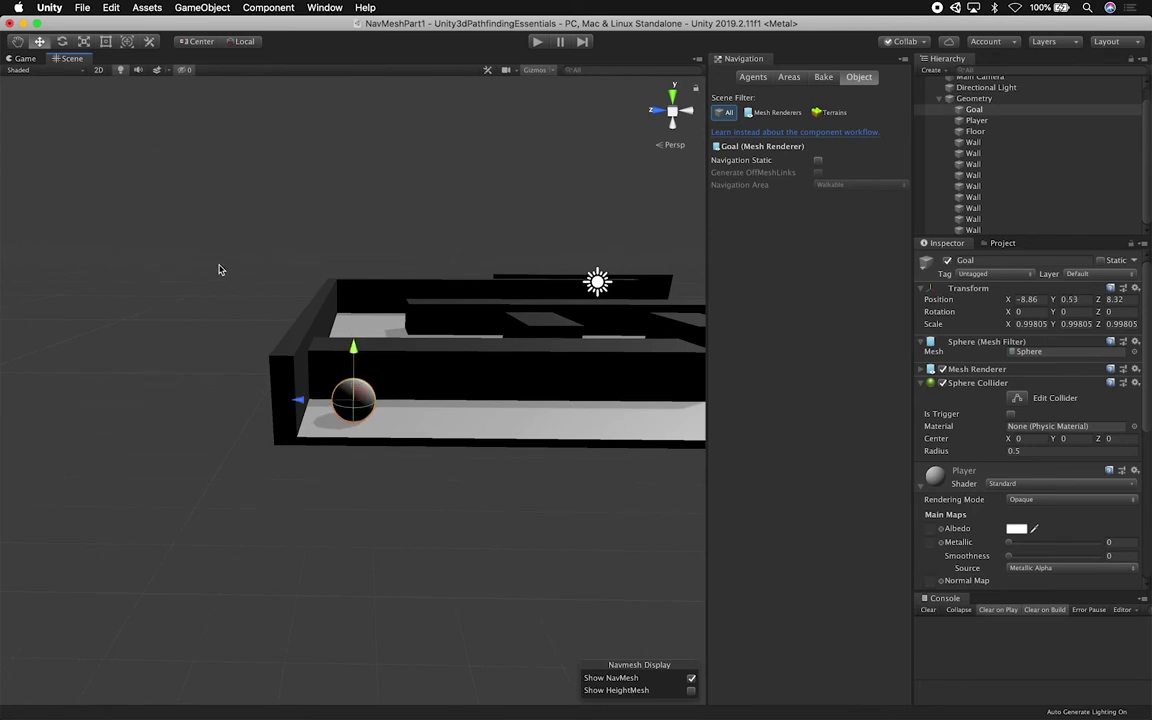
Set the Albedo colour of the material on the Goal sphere to magenta DE007C
{"action": "left_click", "coordinate": [1016, 529]}
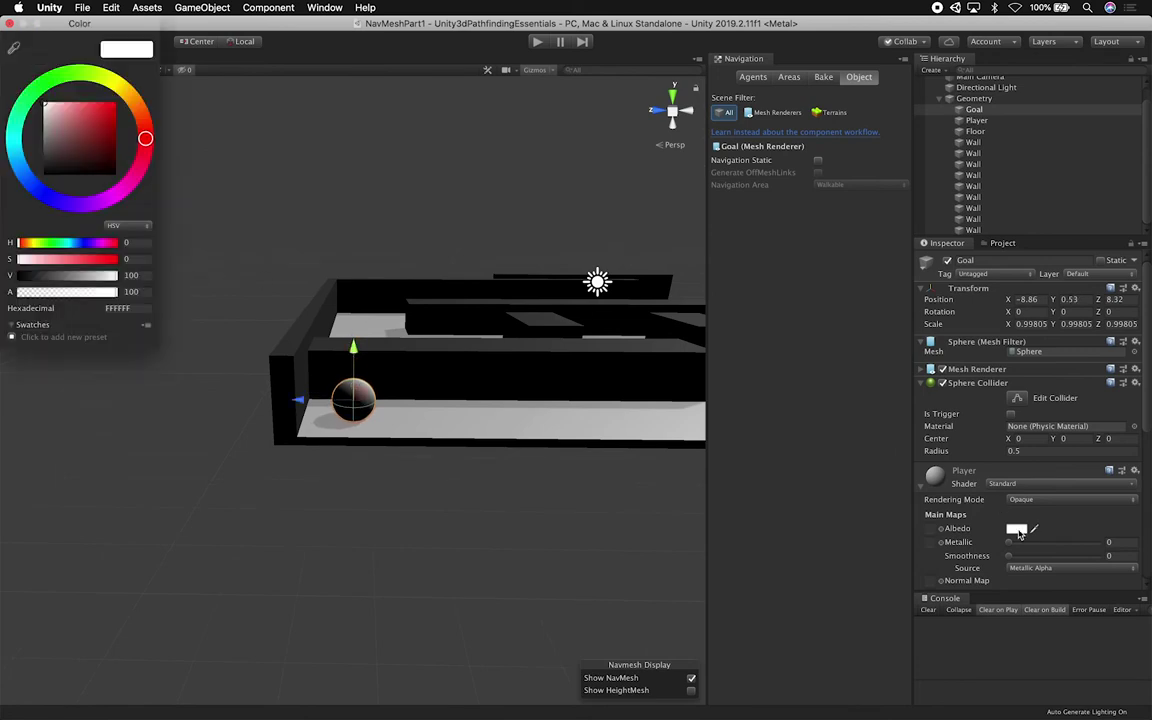
{"action": "left_click", "coordinate": [49, 196]}
{"action": "left_click_drag", "start_coordinate": [112, 120], "coordinate": [125, 93]}
{"action": "left_click_drag", "start_coordinate": [36, 184], "coordinate": [135, 176]}
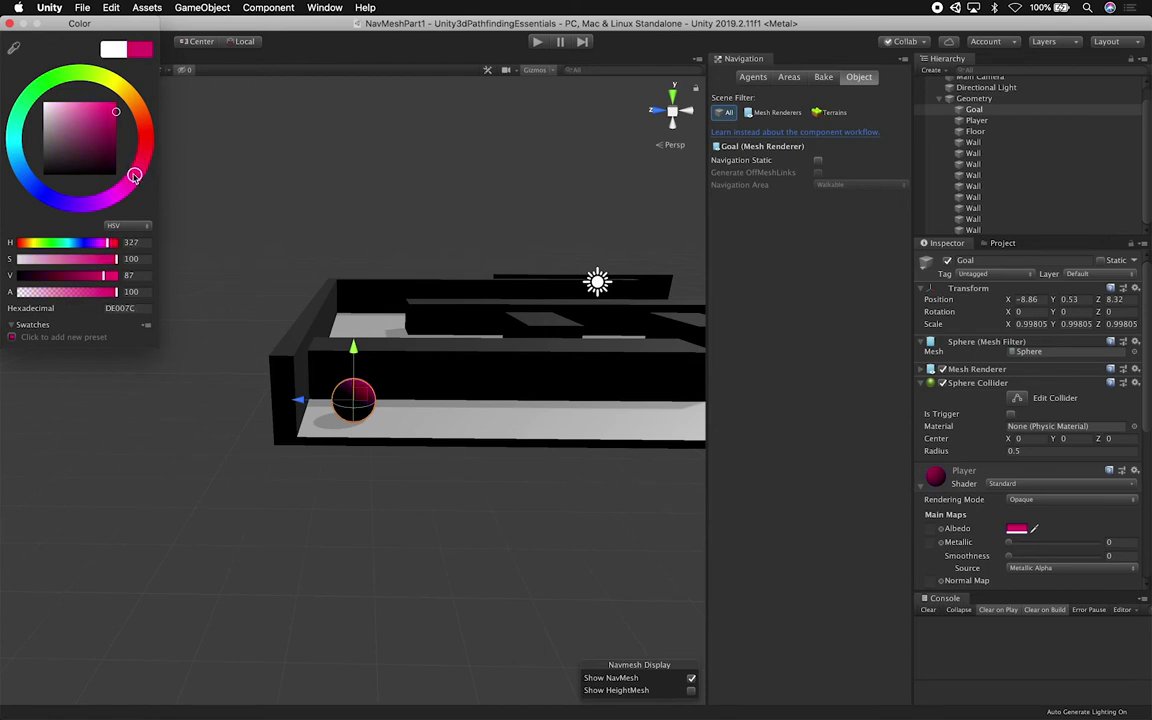
{"action": "left_click", "coordinate": [235, 158]}
Select the Player sphere and dock the Inspector beneath the Navigation panel so the Project's material assets are accessible
{"action": "left_click_drag", "start_coordinate": [190, 206], "coordinate": [655, 290], "text": "alt"}
{"action": "left_click", "coordinate": [404, 324]}
{"action": "left_click_drag", "start_coordinate": [404, 324], "coordinate": [378, 520], "text": "alt"}
{"action": "left_click", "coordinate": [383, 605]}
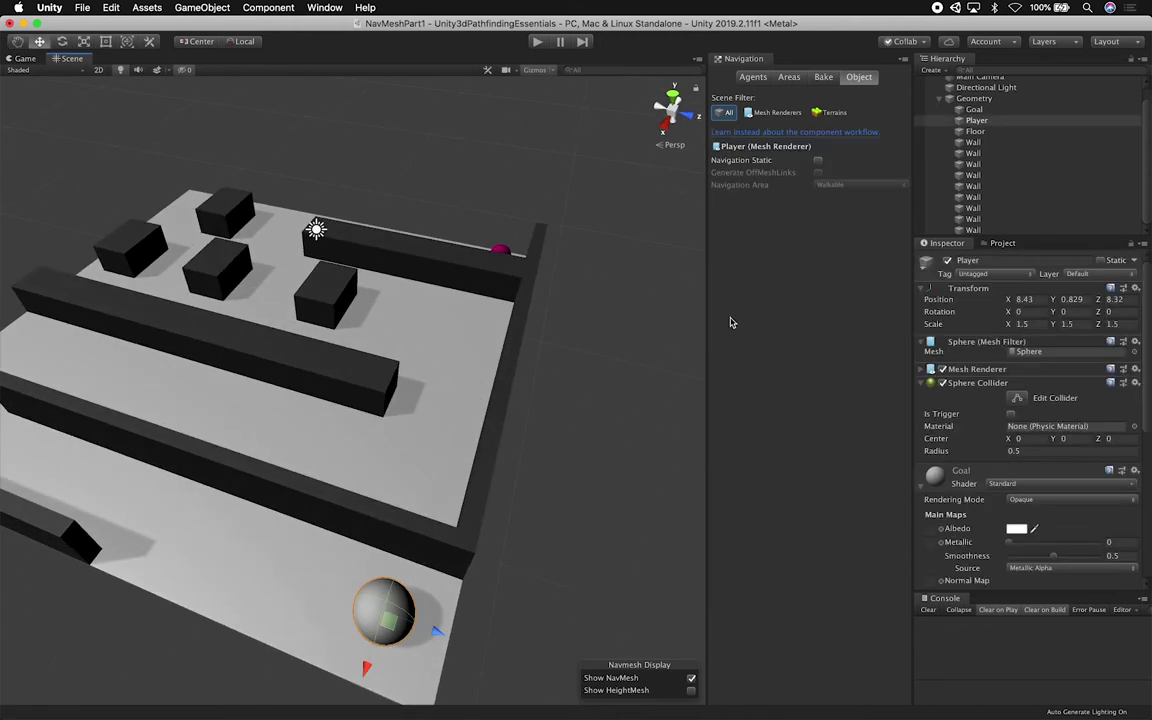
{"action": "left_click", "coordinate": [976, 120]}
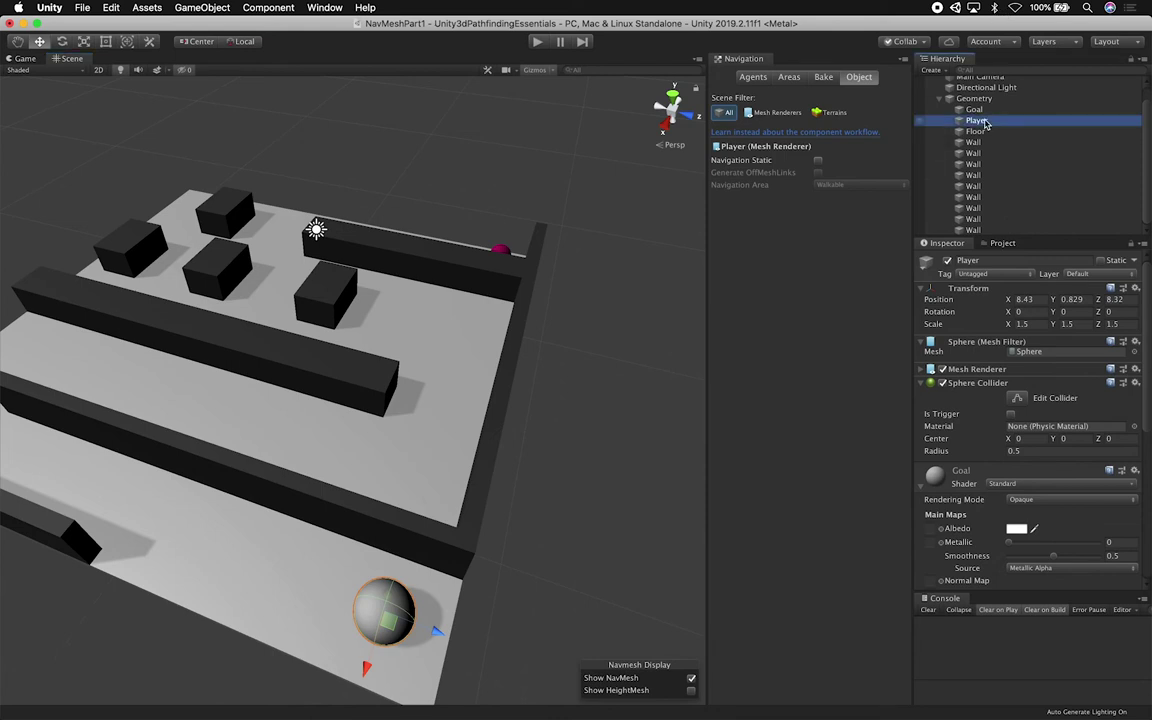
{"action": "left_click", "coordinate": [976, 131]}
{"action": "left_click", "coordinate": [977, 120]}
{"action": "left_click_drag", "start_coordinate": [947, 243], "coordinate": [820, 590]}
Apply the Player material to the Player sphere and the Goal material to the Goal sphere, and enlarge the Inspector
{"action": "left_click_drag", "start_coordinate": [1027, 296], "coordinate": [983, 124]}
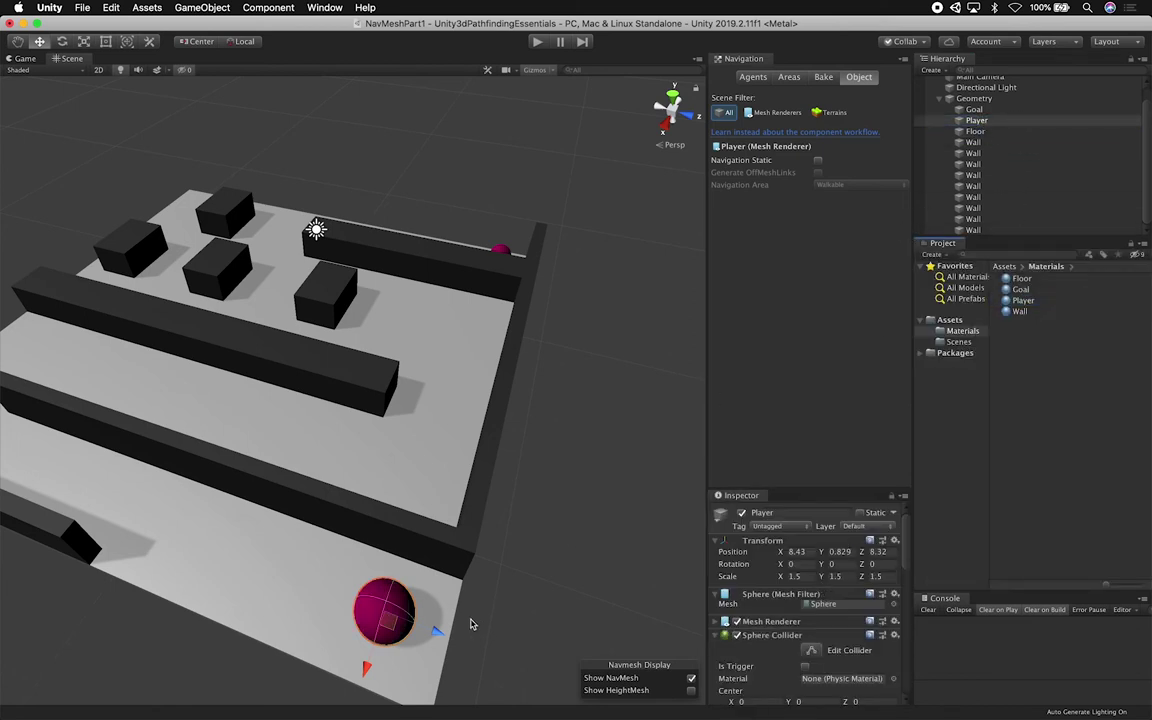
{"action": "left_click_drag", "start_coordinate": [1023, 291], "coordinate": [977, 111]}
{"action": "left_click_drag", "start_coordinate": [816, 491], "coordinate": [800, 303]}
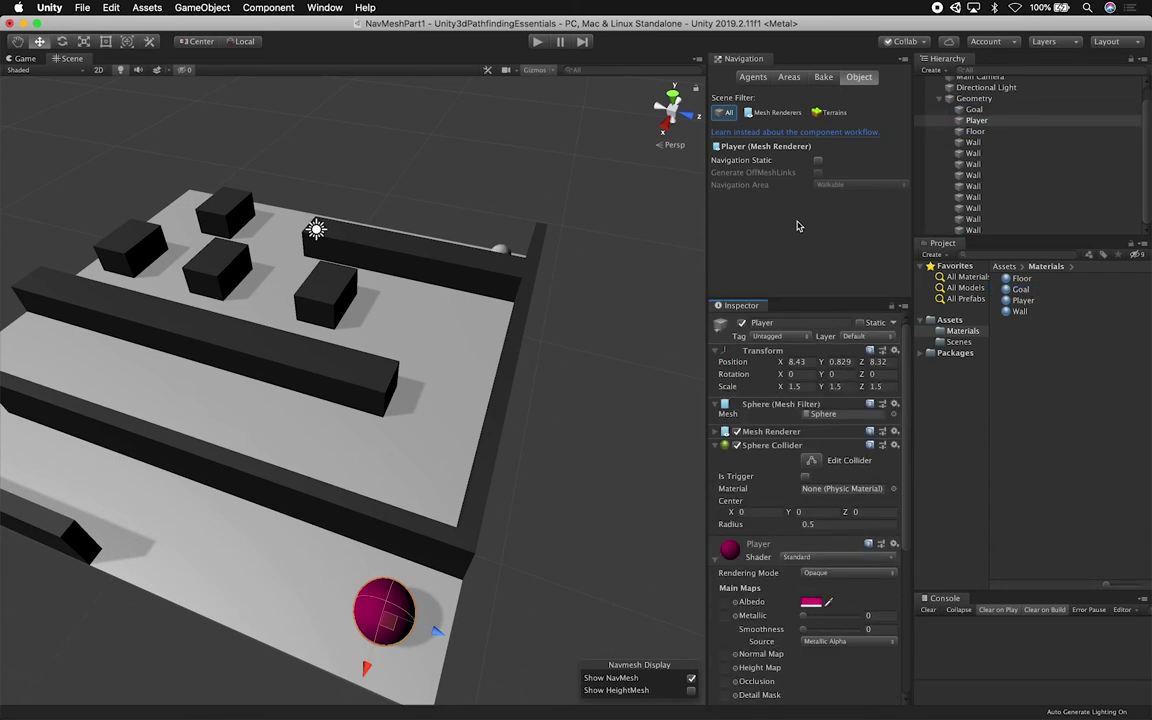
Change the Player material's Albedo colour to a saturated red
{"action": "left_click", "coordinate": [810, 603]}
{"action": "left_click_drag", "start_coordinate": [75, 100], "coordinate": [40, 185]}
{"action": "left_click", "coordinate": [53, 134]}
{"action": "left_click_drag", "start_coordinate": [105, 80], "coordinate": [141, 152]}
{"action": "left_click_drag", "start_coordinate": [90, 121], "coordinate": [120, 104]}
{"action": "mouse_move", "coordinate": [145, 145]}
{"action": "left_mouse_down"}
{"action": "mouse_move", "coordinate": [143, 166]}
{"action": "mouse_move", "coordinate": [157, 153]}
{"action": "left_mouse_up"}
{"action": "left_click", "coordinate": [10, 23]}
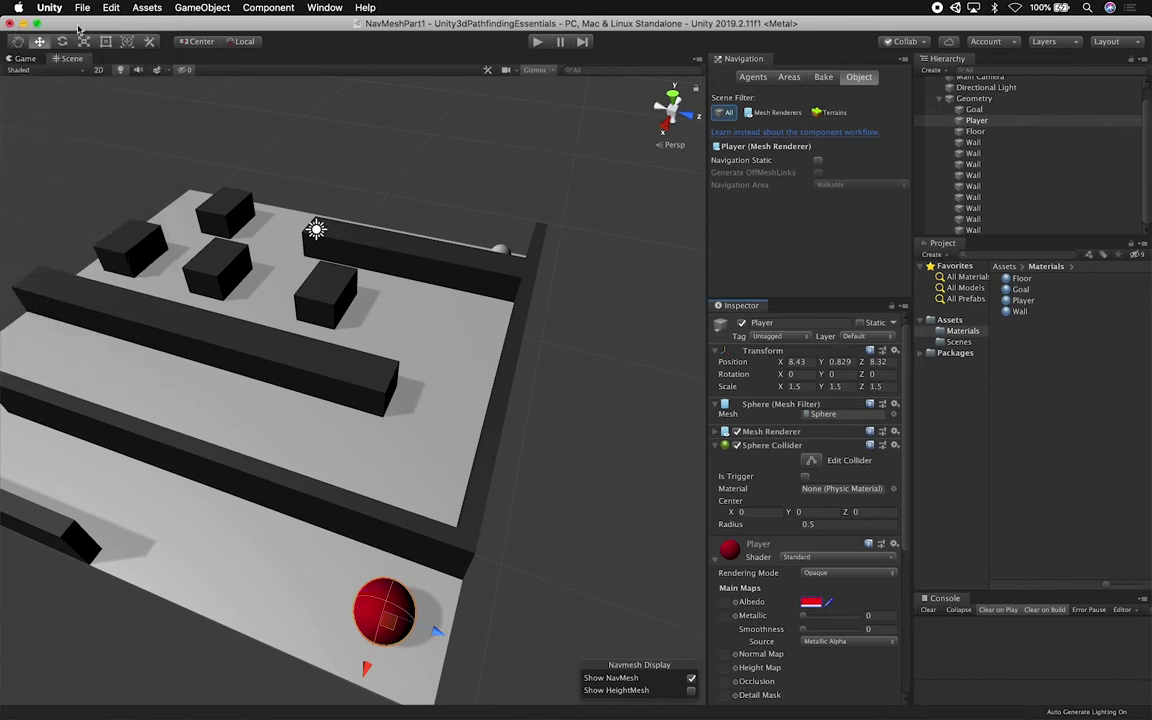
Set the Goal material's Albedo colour to blue-violet 4F00FF
{"action": "left_click", "coordinate": [499, 251]}
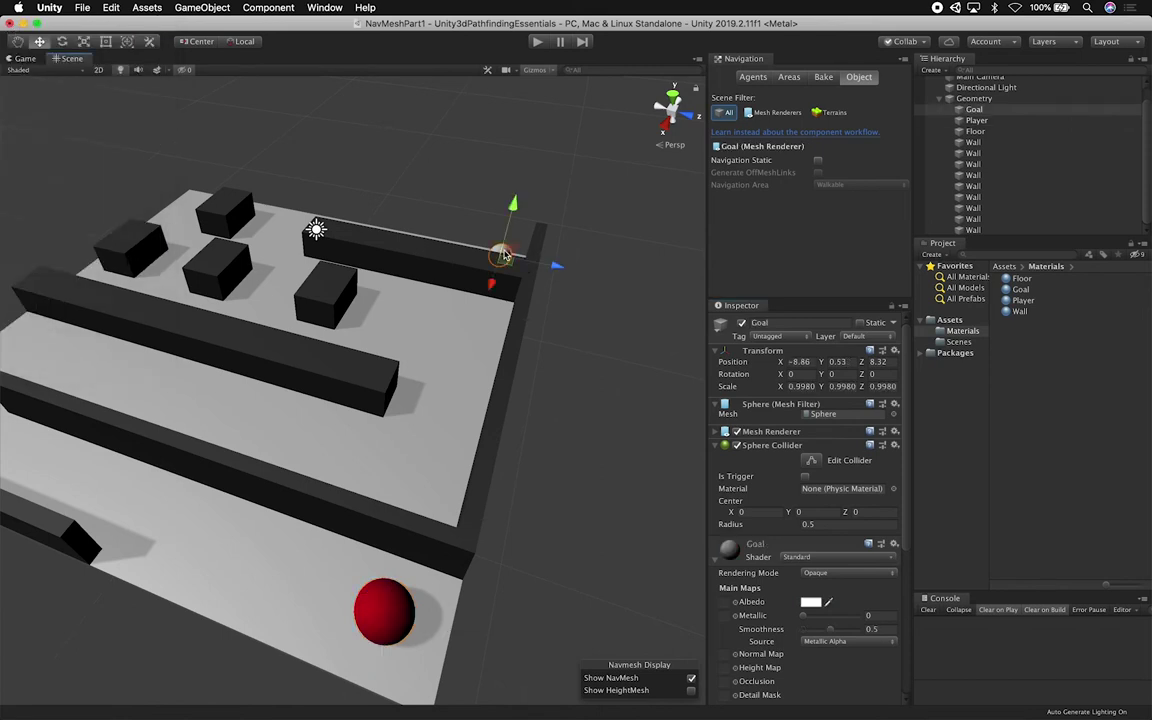
{"action": "left_click", "coordinate": [810, 603]}
{"action": "left_click_drag", "start_coordinate": [80, 201], "coordinate": [67, 203]}
{"action": "left_click_drag", "start_coordinate": [94, 120], "coordinate": [133, 86]}
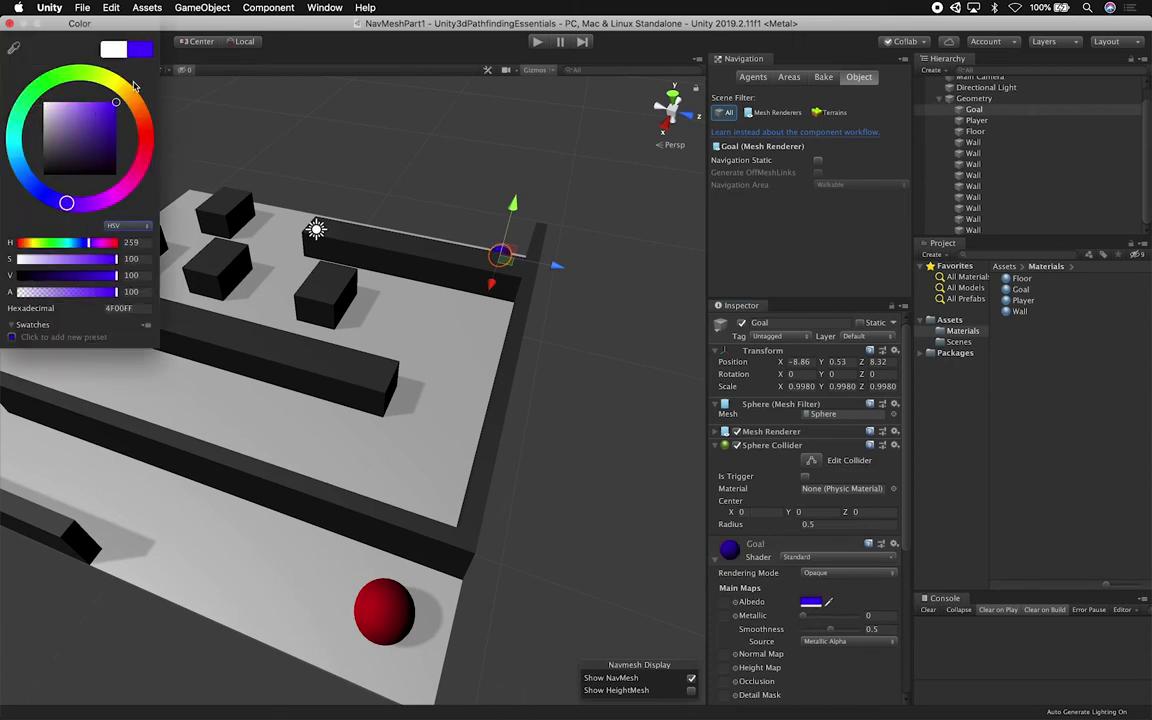
{"action": "left_click", "coordinate": [10, 23]}
Place Goal below Player in the Geometry hierarchy, select the Floor and give the Navigation panel more height
{"action": "left_click", "coordinate": [620, 293]}
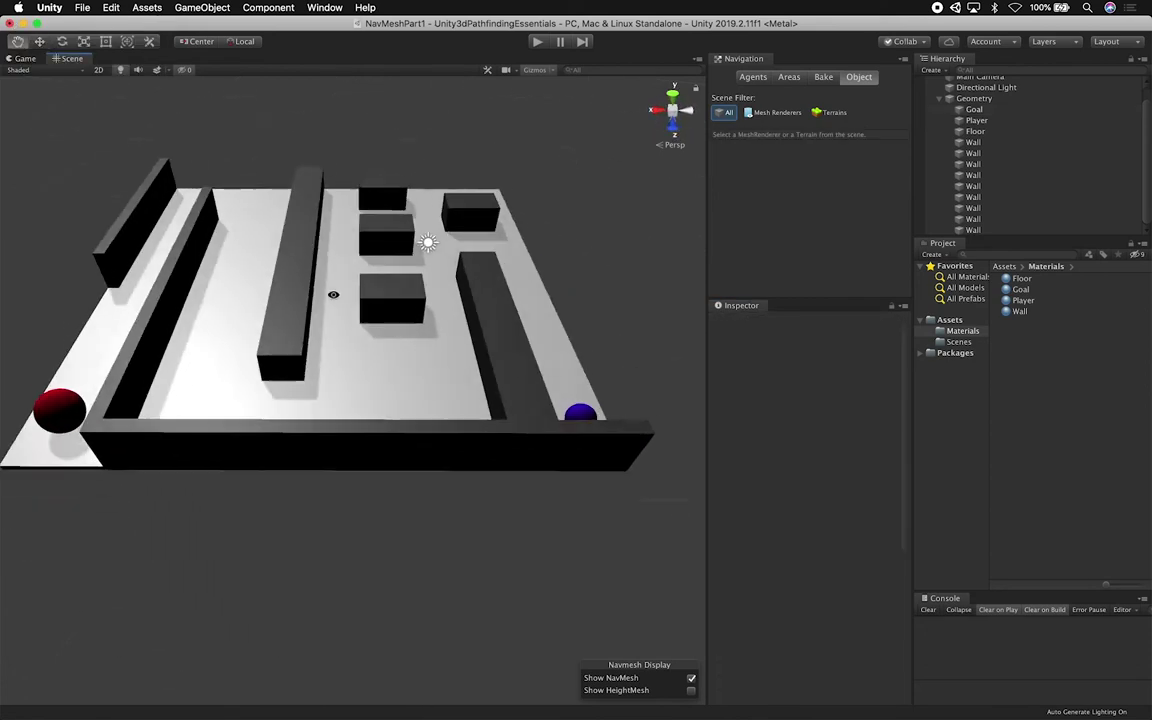
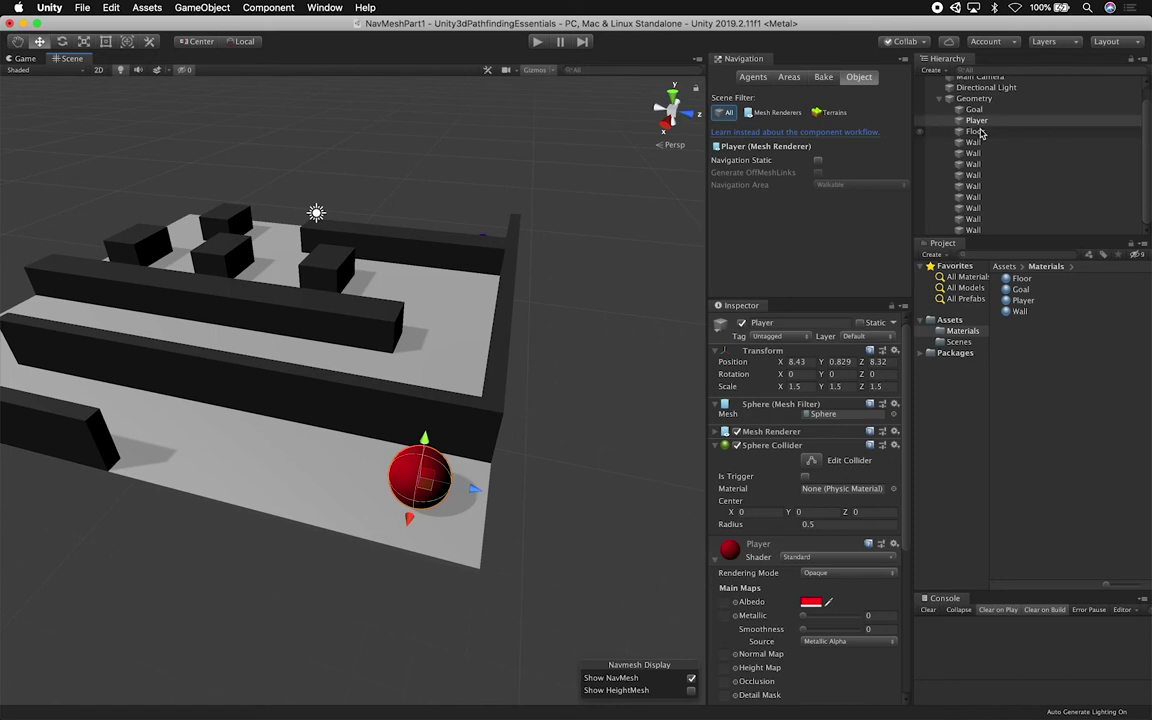
{"action": "left_click_drag", "start_coordinate": [972, 110], "coordinate": [976, 130]}
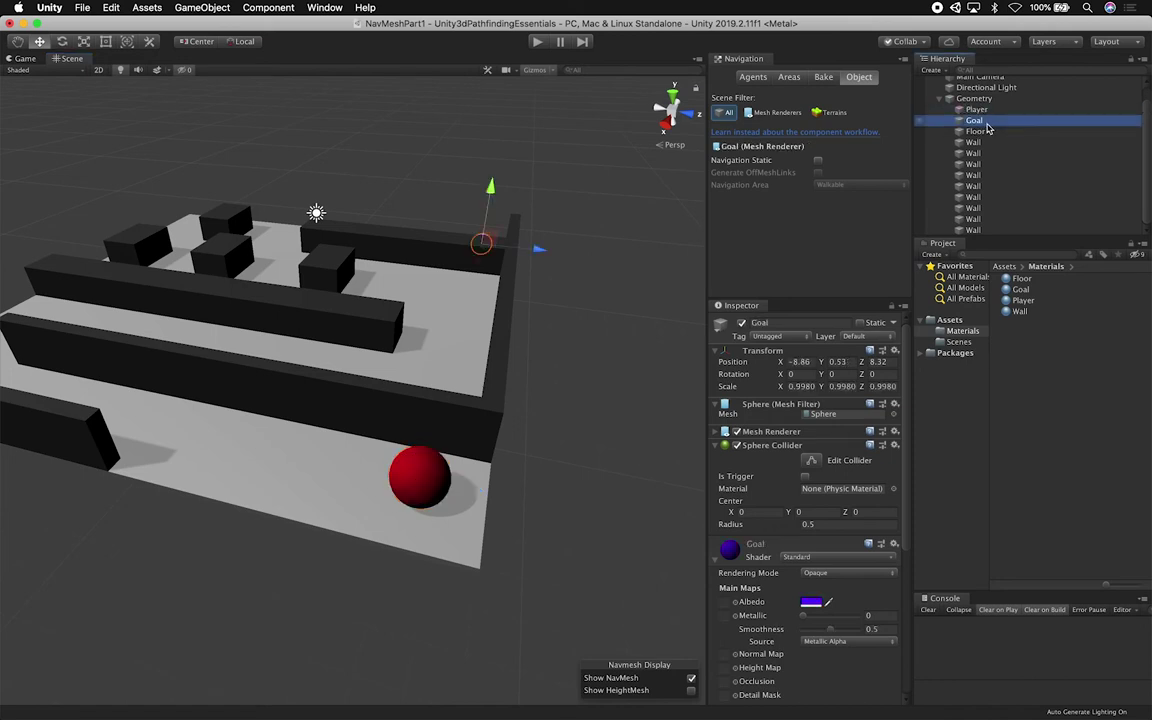
{"action": "left_click", "coordinate": [975, 131]}
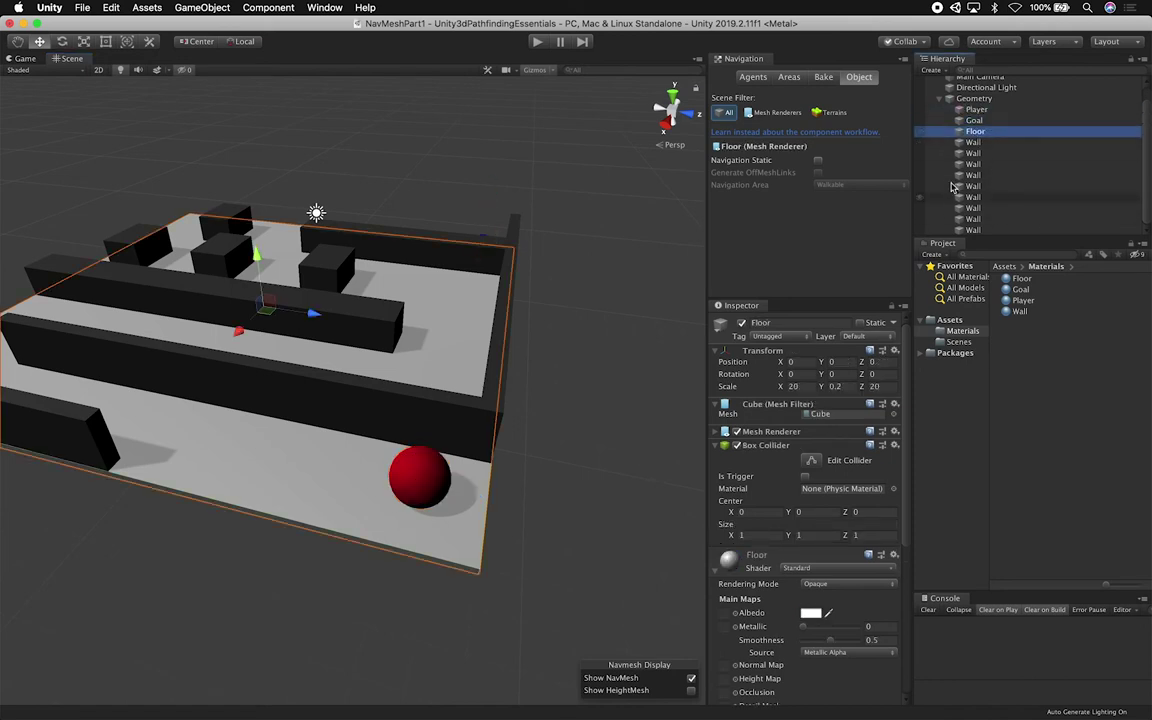
{"action": "left_click_drag", "start_coordinate": [778, 299], "coordinate": [778, 431]}
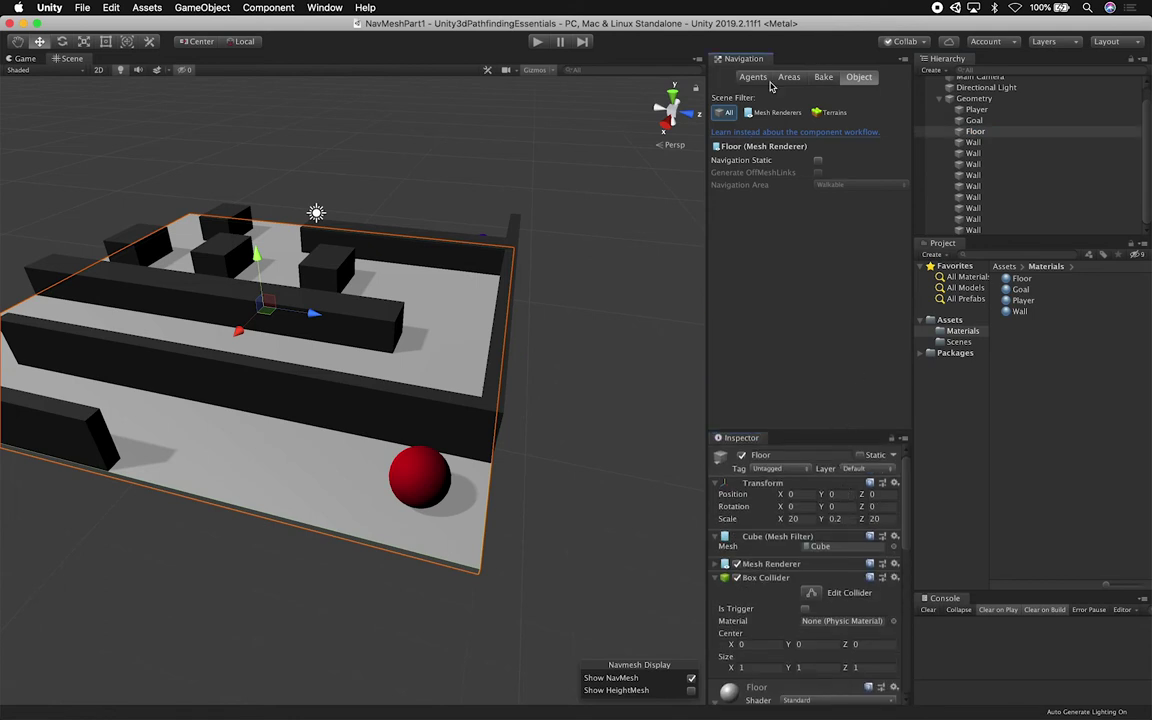
Open the AI Navigation window and look through its Bake, Areas and Agents settings
{"action": "left_click", "coordinate": [325, 7]}
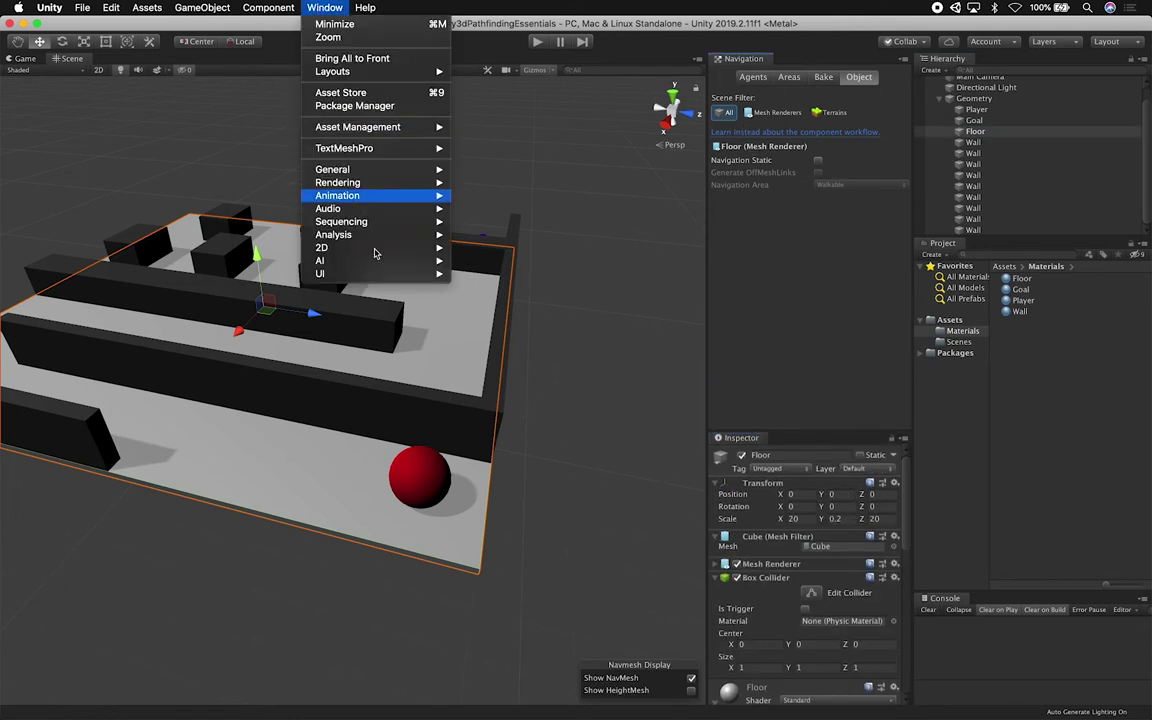
{"action": "mouse_move", "coordinate": [378, 261]}
{"action": "left_click", "coordinate": [488, 260]}
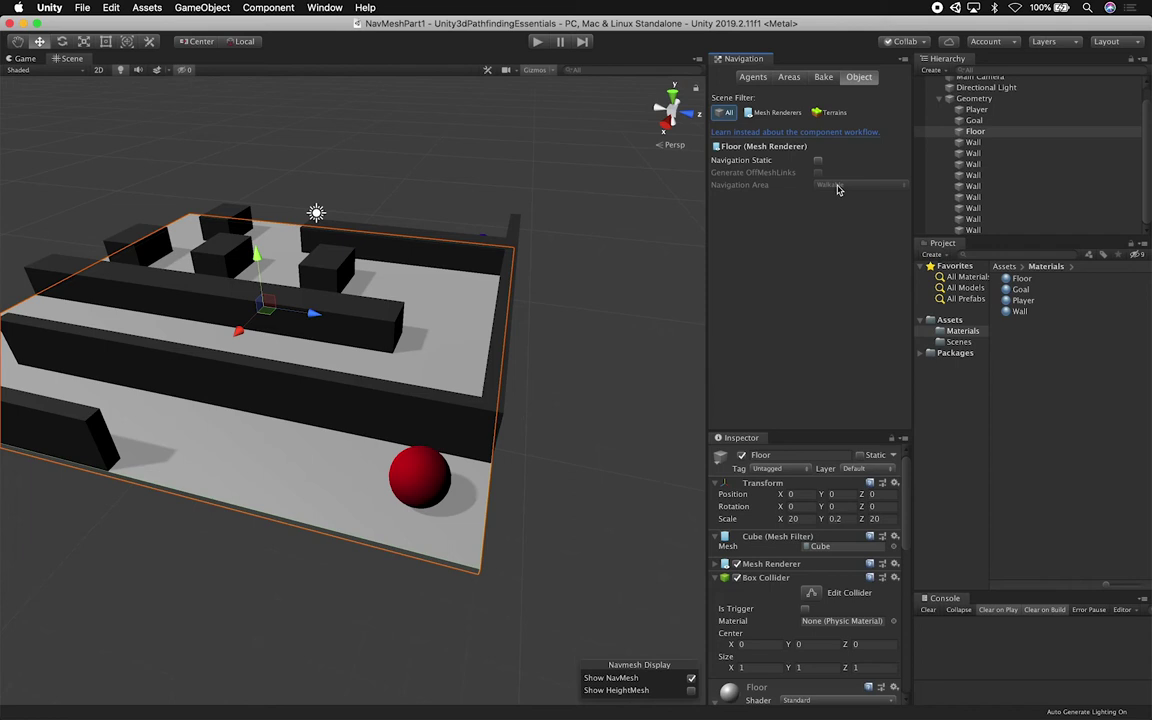
{"action": "left_click", "coordinate": [822, 78]}
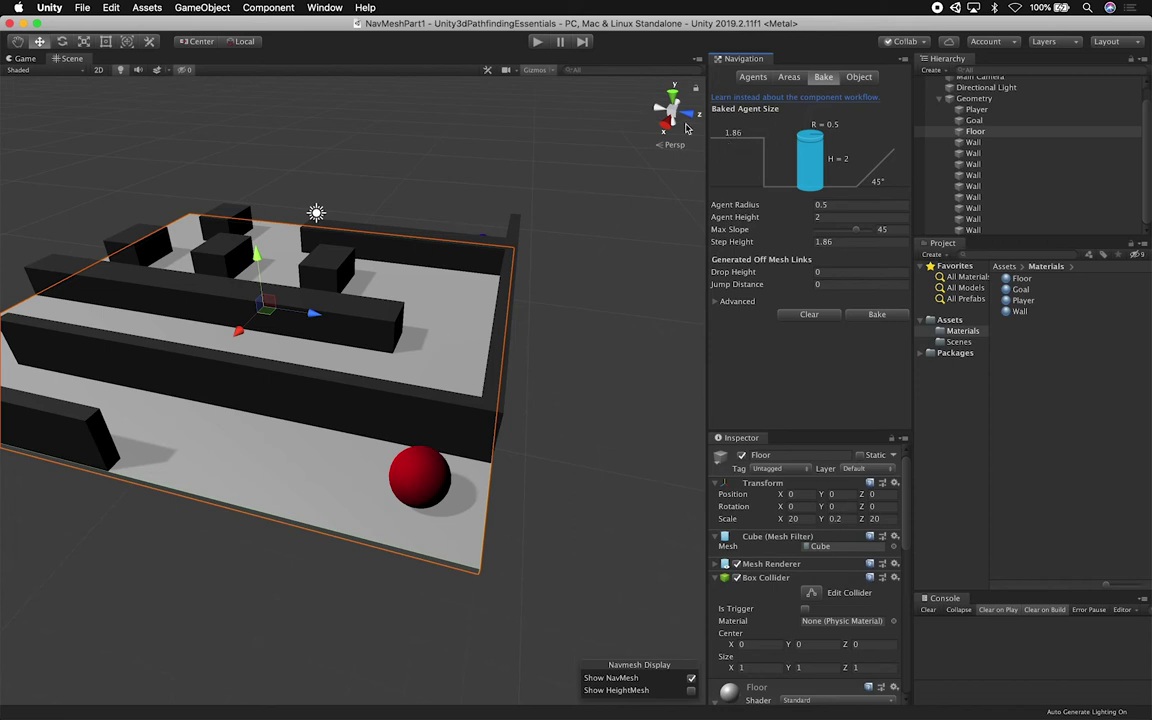
{"action": "left_click", "coordinate": [784, 80]}
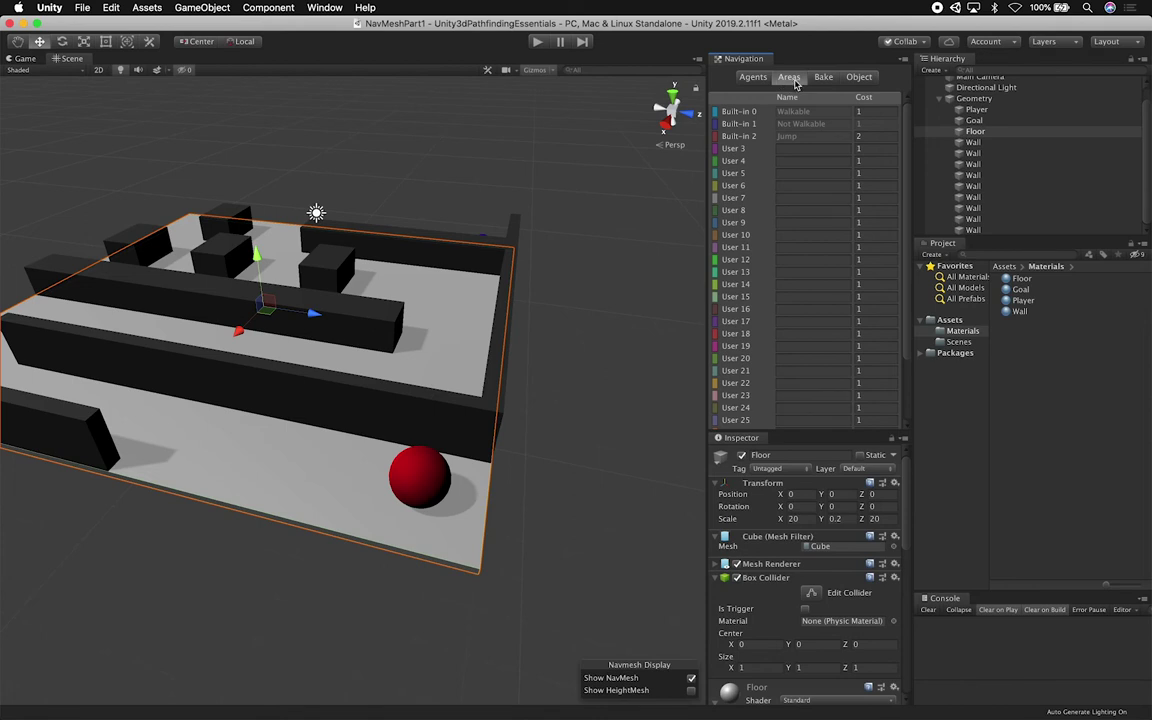
{"action": "left_click", "coordinate": [753, 77]}
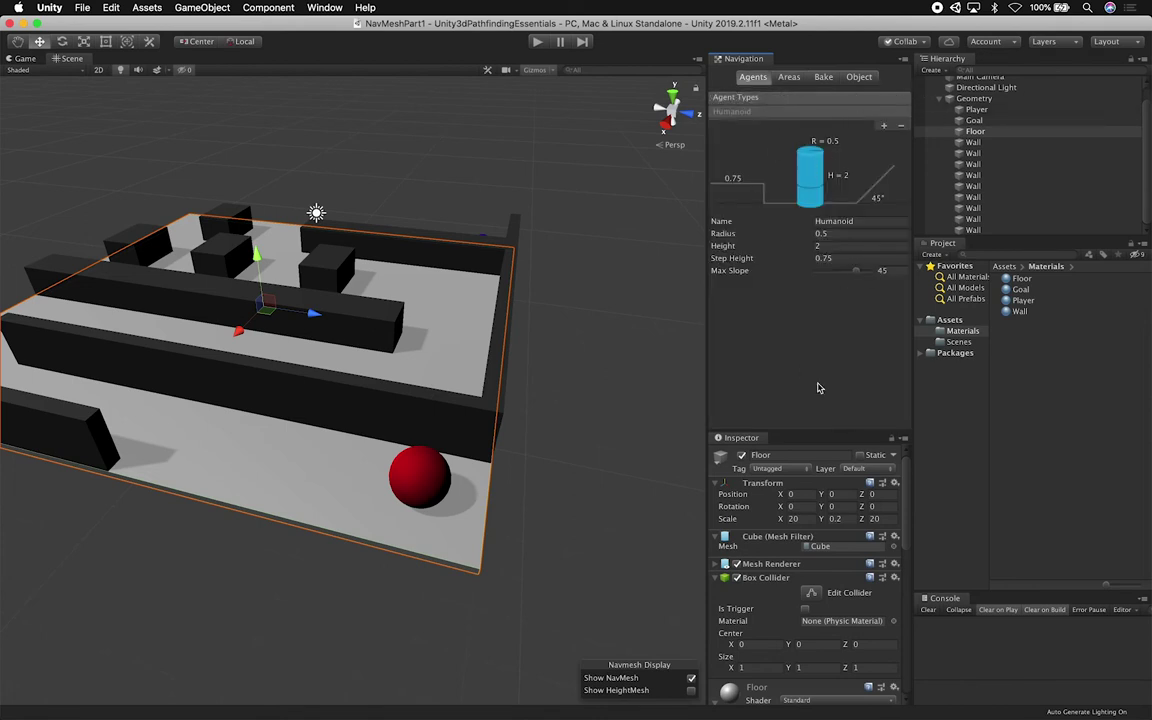
Mark the Floor and all Wall objects as Navigation Static, leaving out the Player and Goal spheres
{"action": "left_click", "coordinate": [861, 80]}
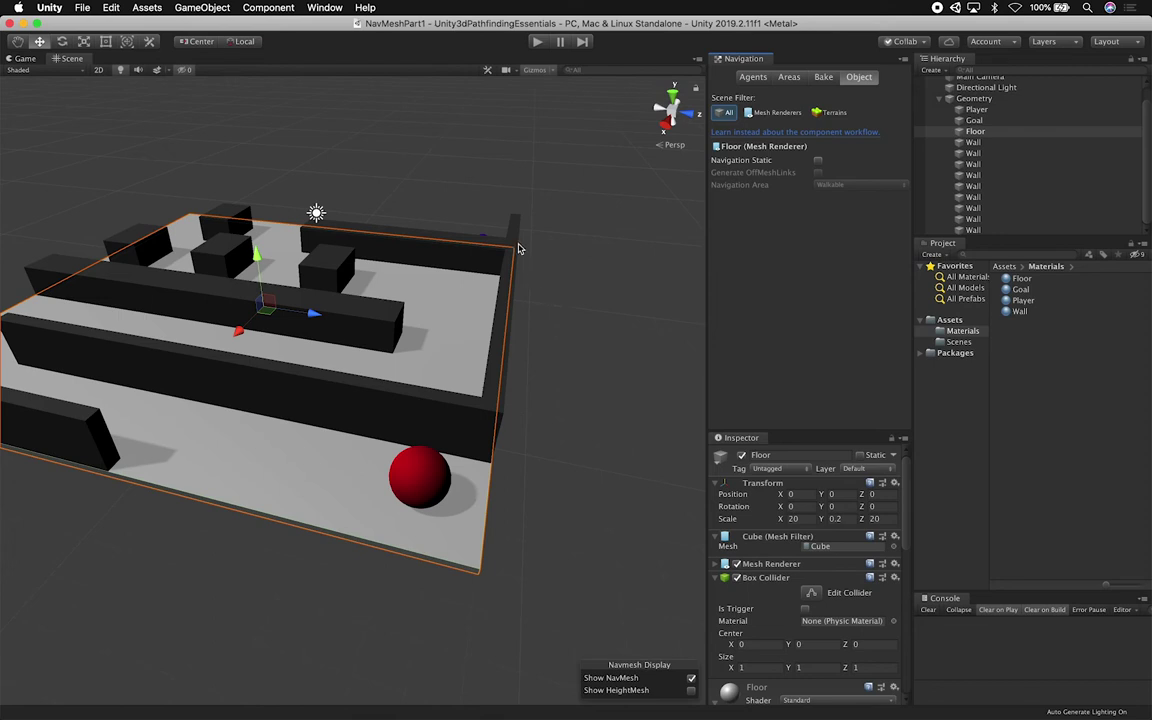
{"action": "left_click", "coordinate": [988, 120]}
{"action": "left_click", "coordinate": [996, 110]}
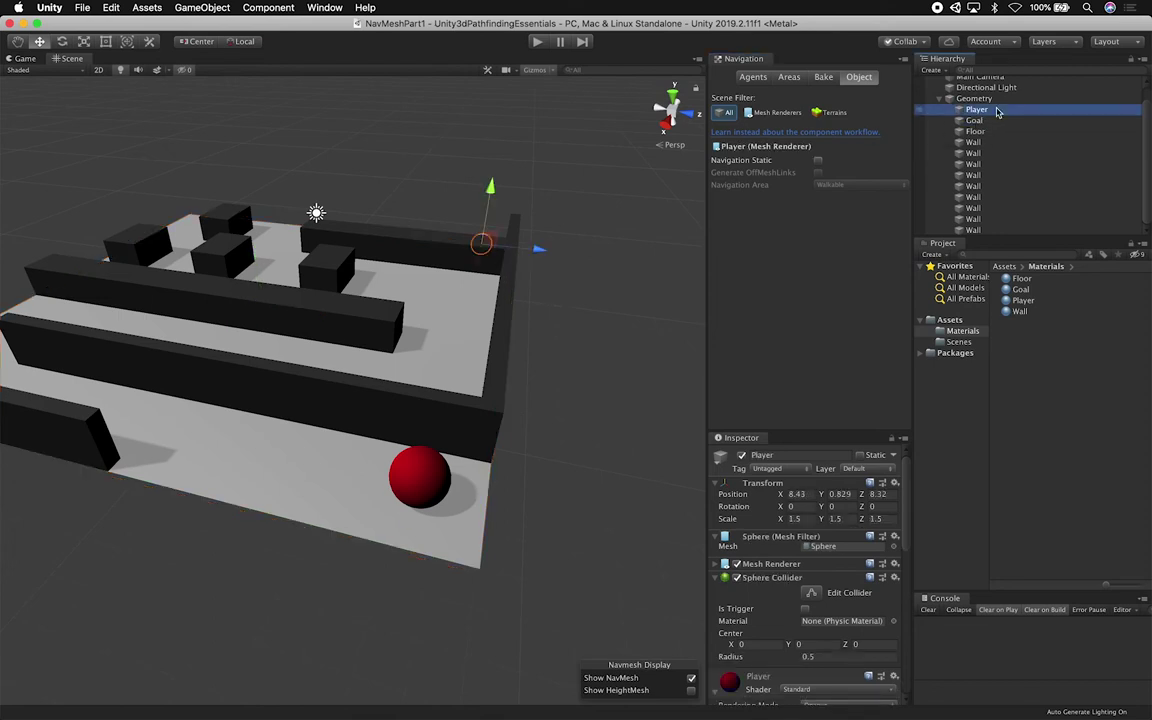
{"action": "left_click", "coordinate": [990, 120]}
{"action": "key", "text": "Down"}
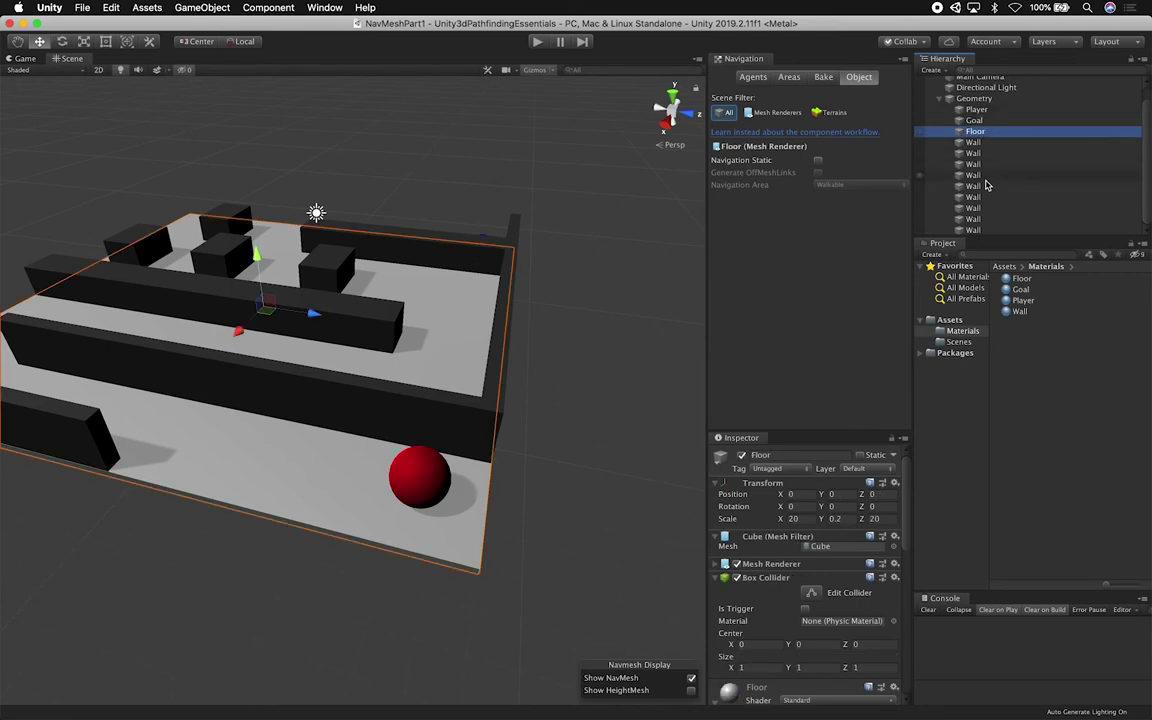
{"action": "left_click", "coordinate": [983, 230], "text": "shift"}
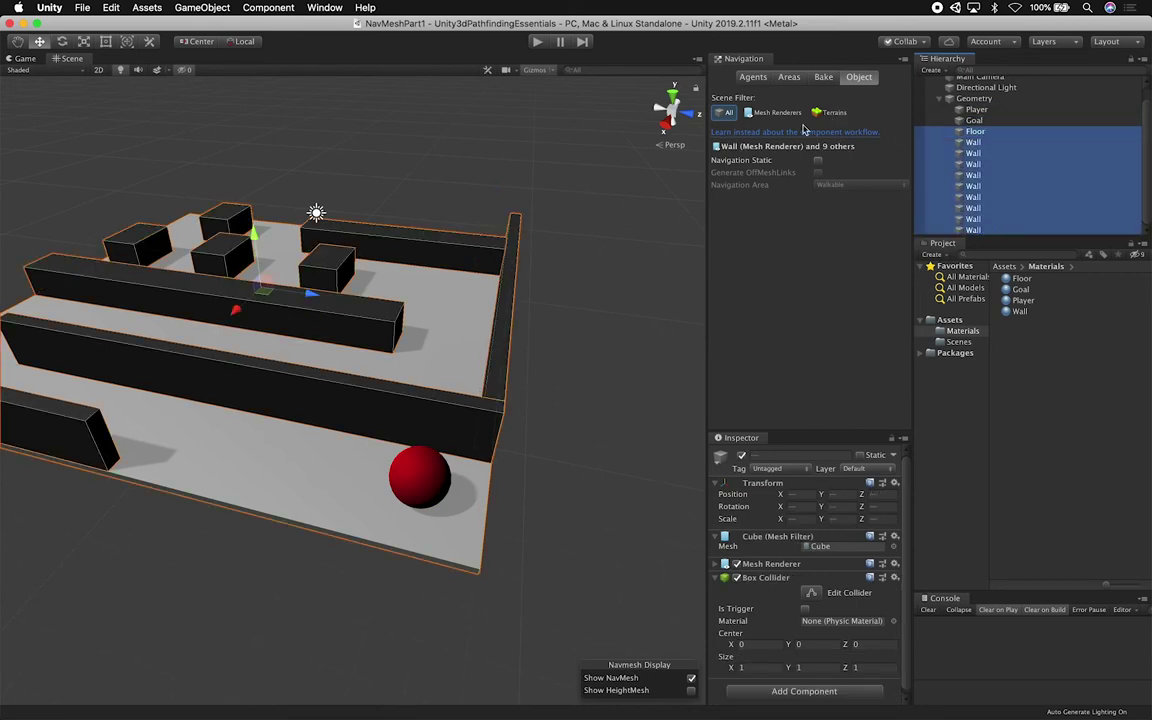
{"action": "left_click", "coordinate": [818, 160]}
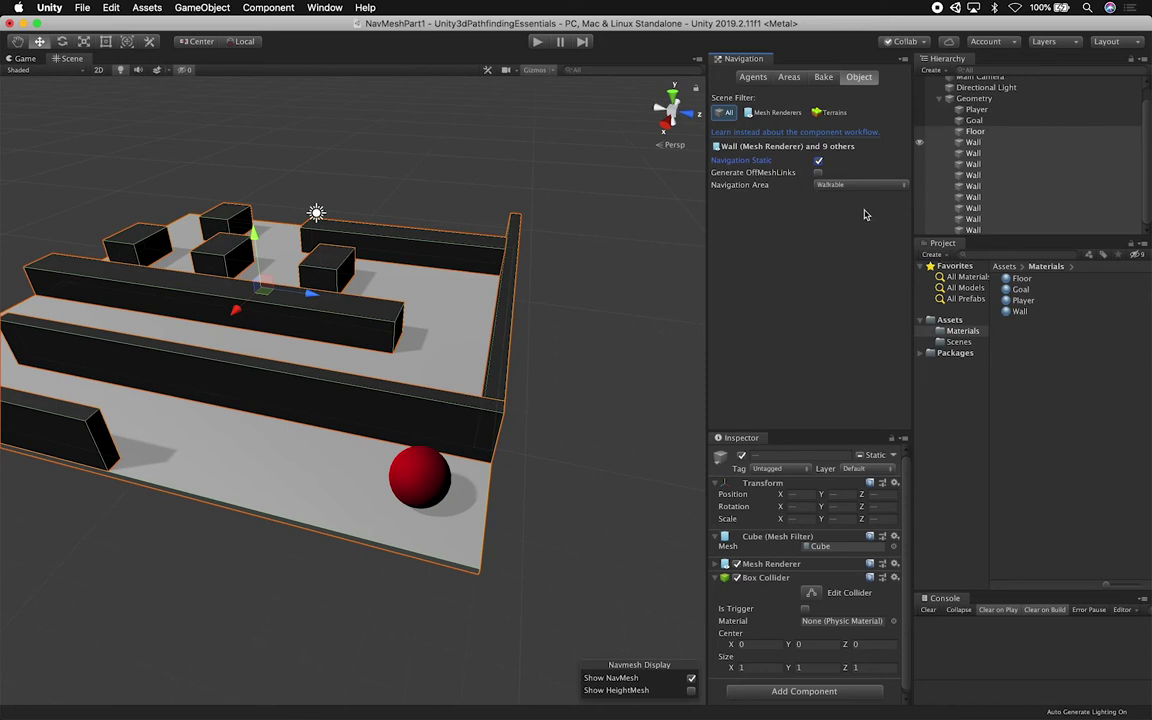
Set the Navigation Area of all Wall objects to Not Walkable
{"action": "left_click", "coordinate": [978, 142]}
{"action": "left_click", "coordinate": [985, 228], "text": "shift"}
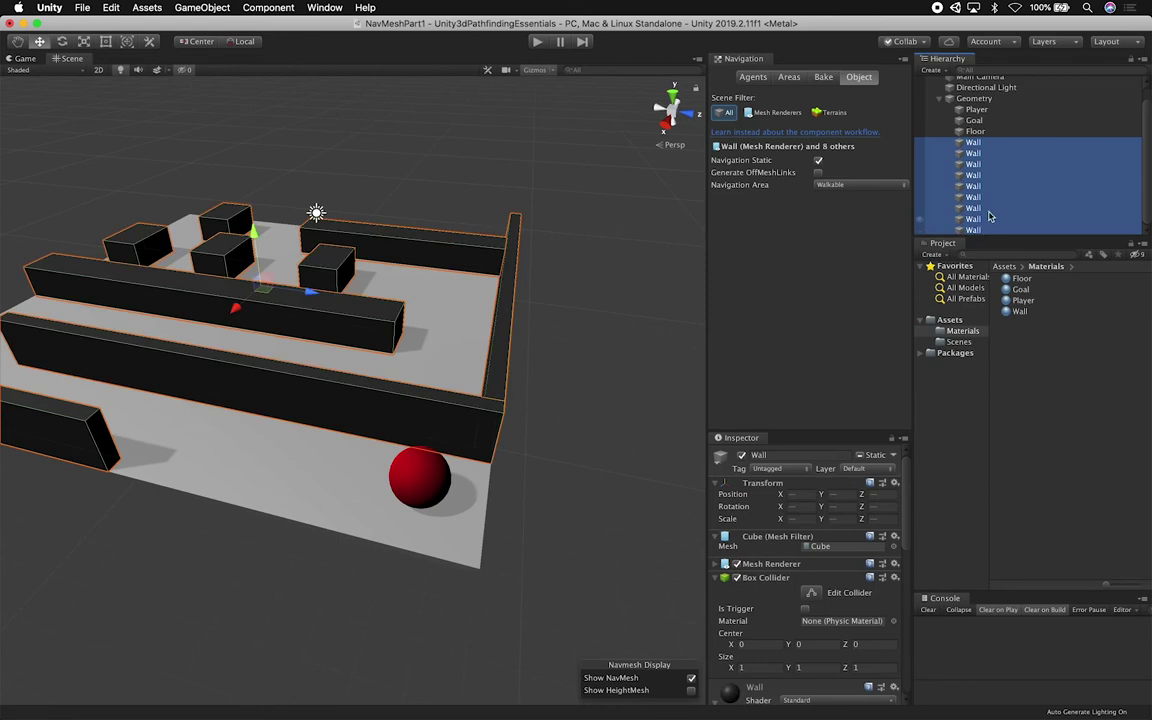
{"action": "left_click", "coordinate": [860, 185]}
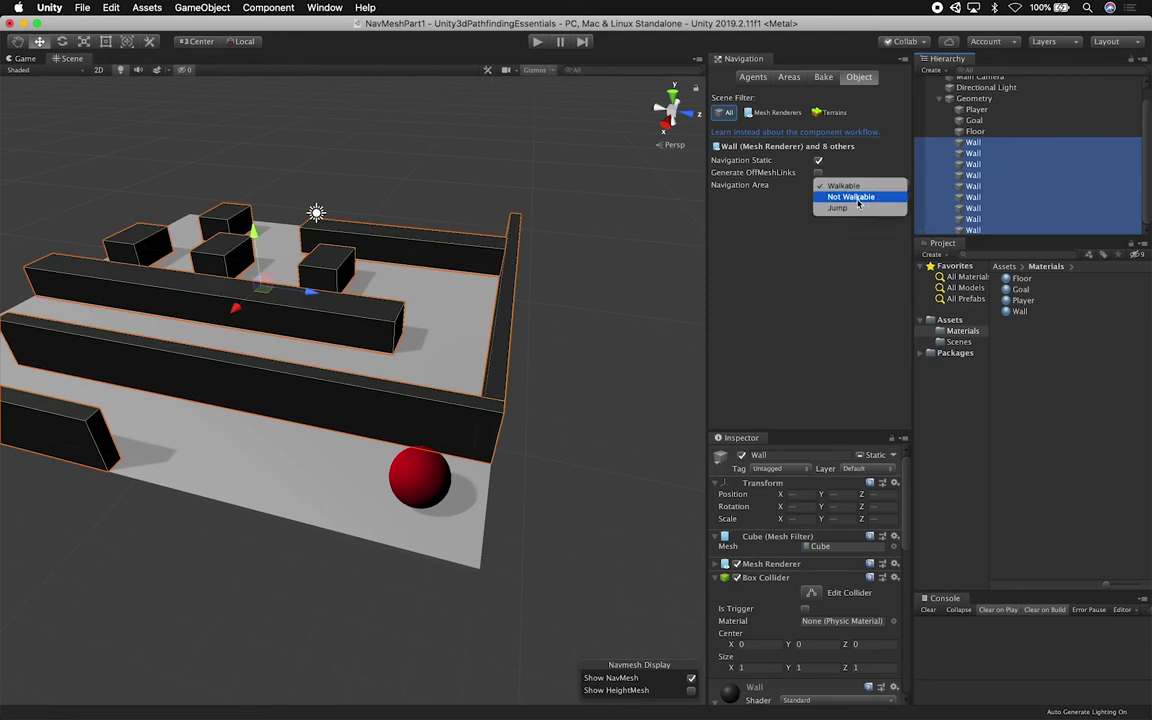
{"action": "left_click", "coordinate": [850, 196]}
Bake the NavMesh for the Floor and Wall objects using the existing agent settings
{"action": "left_click", "coordinate": [990, 131]}
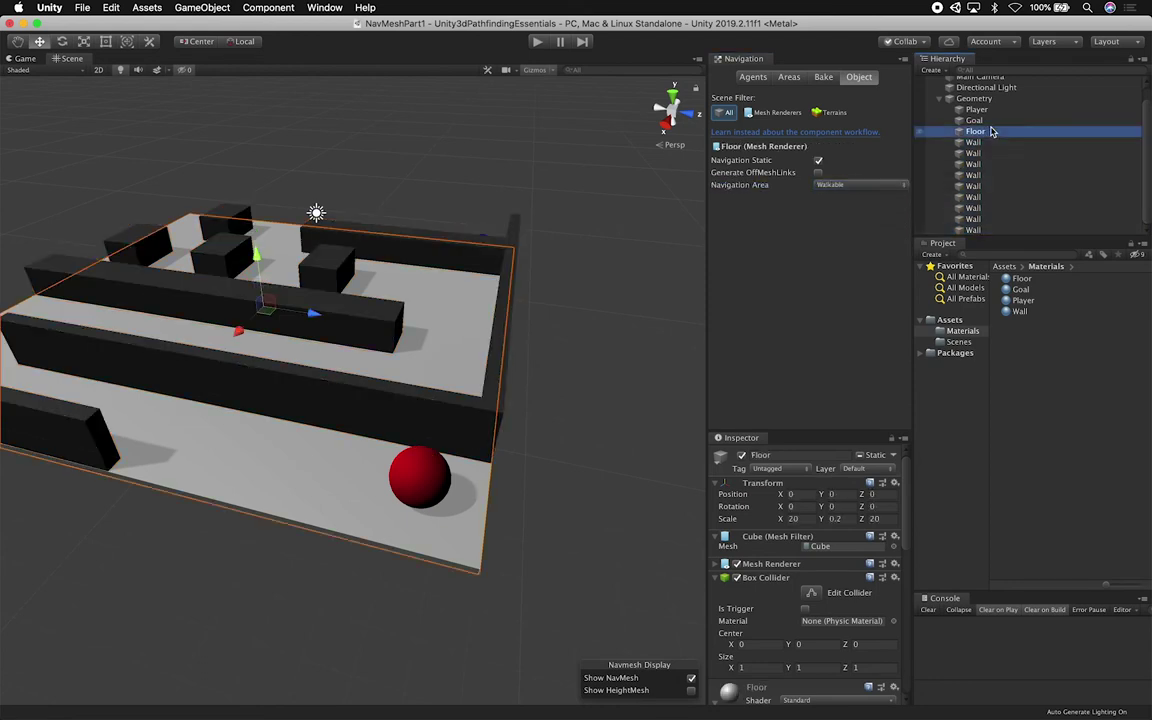
{"action": "left_click", "coordinate": [978, 222], "text": "shift"}
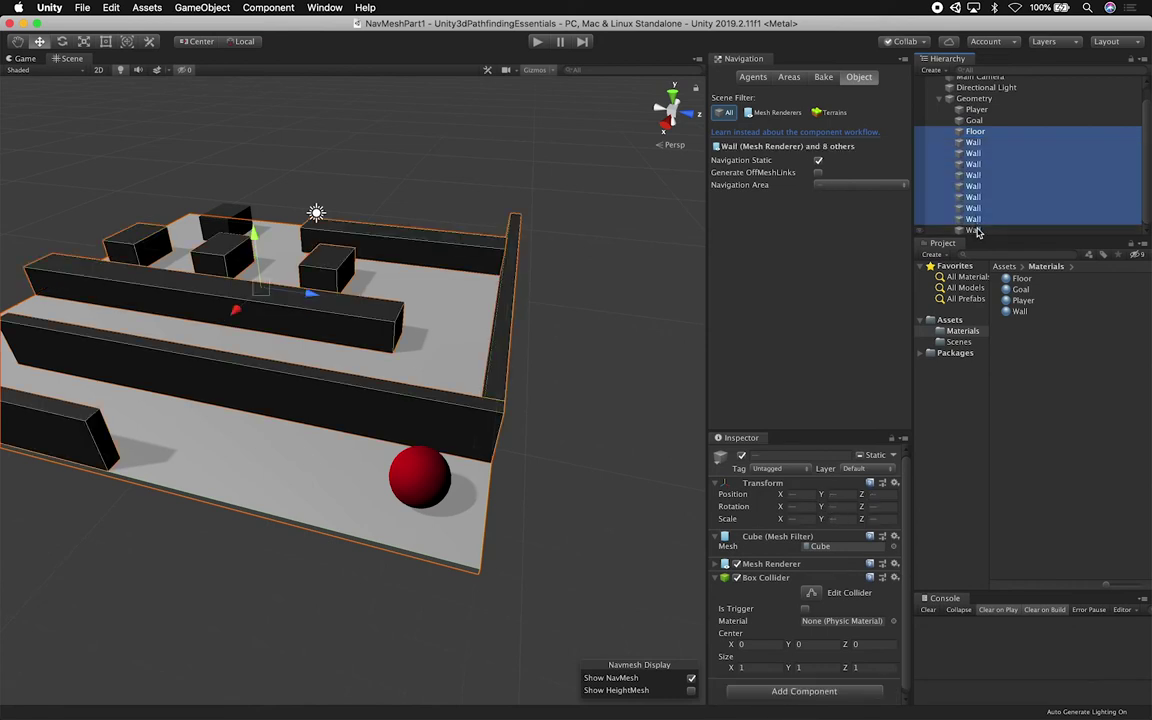
{"action": "left_click", "coordinate": [823, 77]}
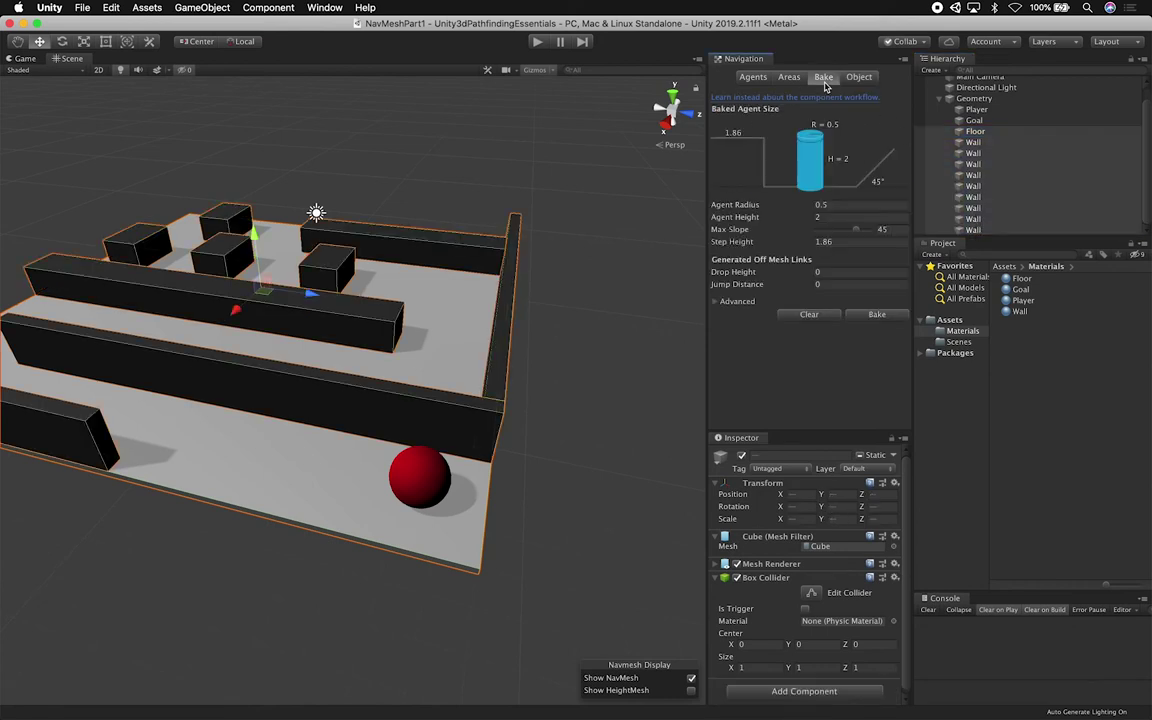
{"action": "left_click", "coordinate": [872, 316]}
{"action": "left_click_drag", "start_coordinate": [517, 250], "coordinate": [403, 292], "text": "alt"}
{"action": "middle_click_drag", "start_coordinate": [403, 292], "coordinate": [458, 275]}
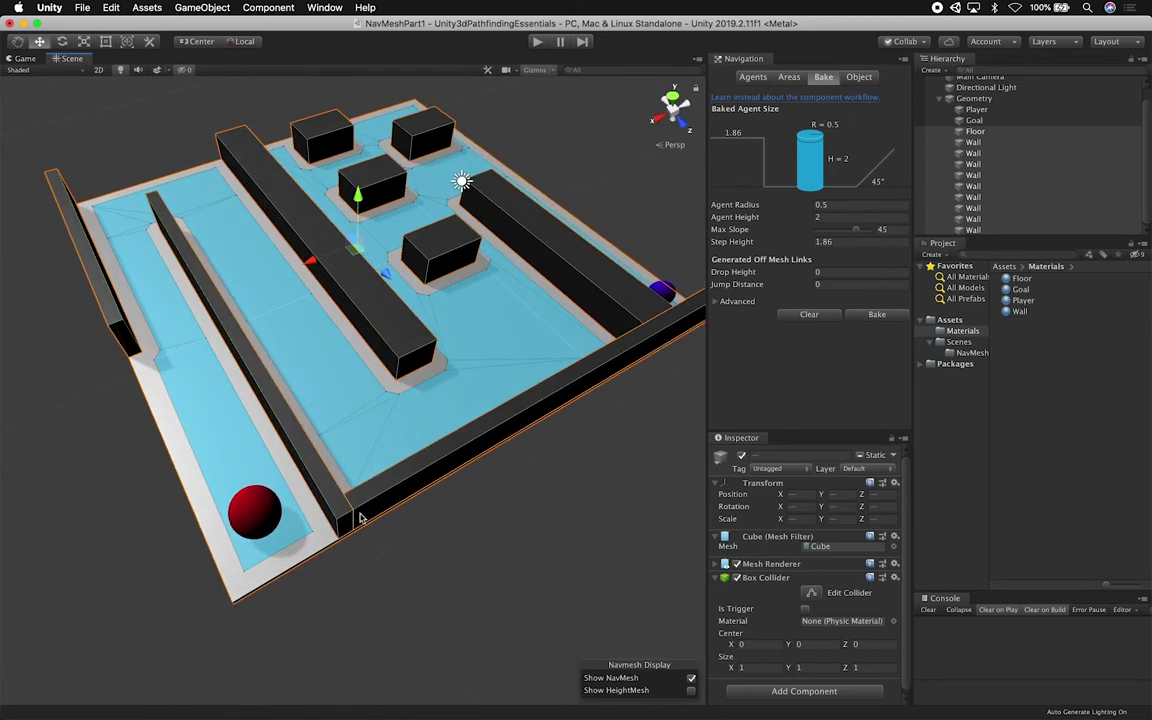
Toggle the NavMesh display off and on and examine the baked walkable area around the walls and blocks
{"action": "left_click", "coordinate": [691, 678]}
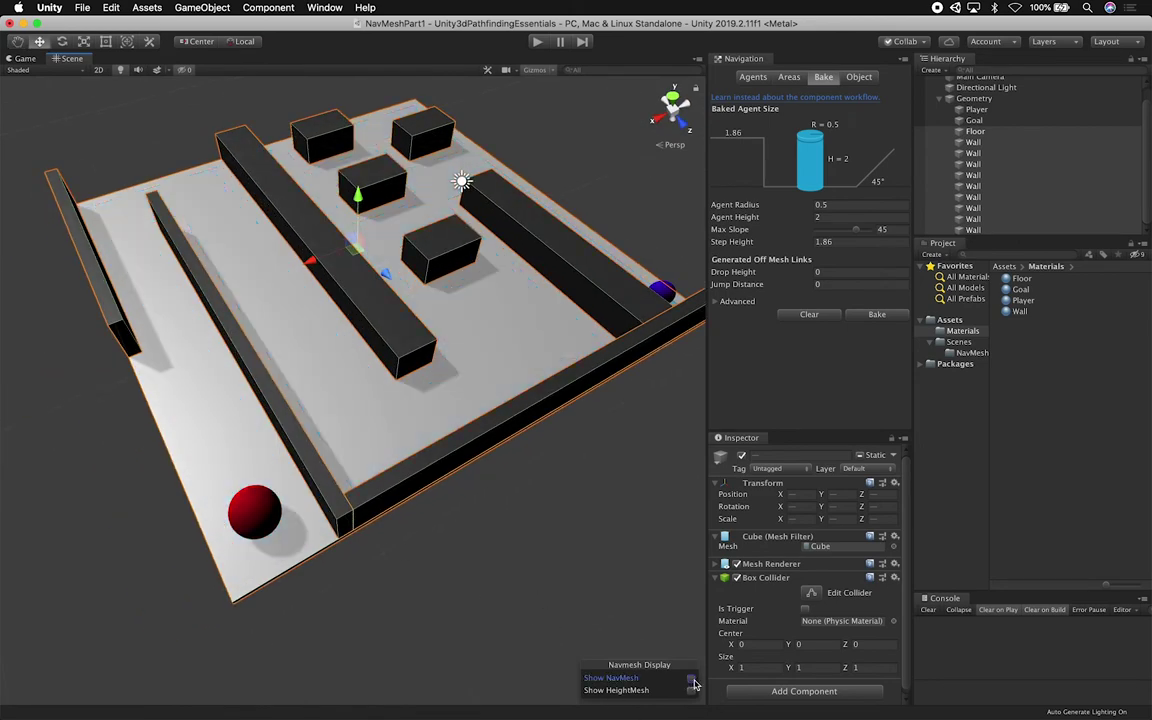
{"action": "left_click", "coordinate": [691, 678]}
{"action": "left_click_drag", "start_coordinate": [368, 450], "coordinate": [327, 445], "text": "alt"}
{"action": "middle_click_drag", "start_coordinate": [352, 374], "coordinate": [354, 412]}
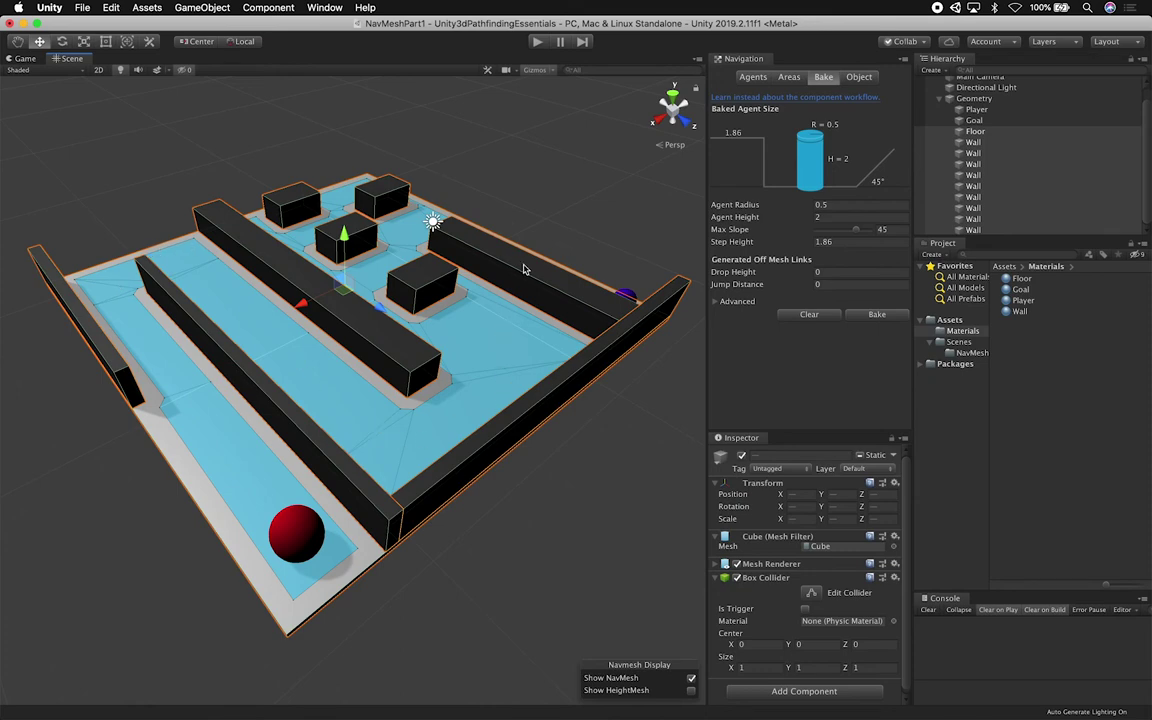
{"action": "left_click_drag", "start_coordinate": [475, 243], "coordinate": [587, 311], "text": "alt"}
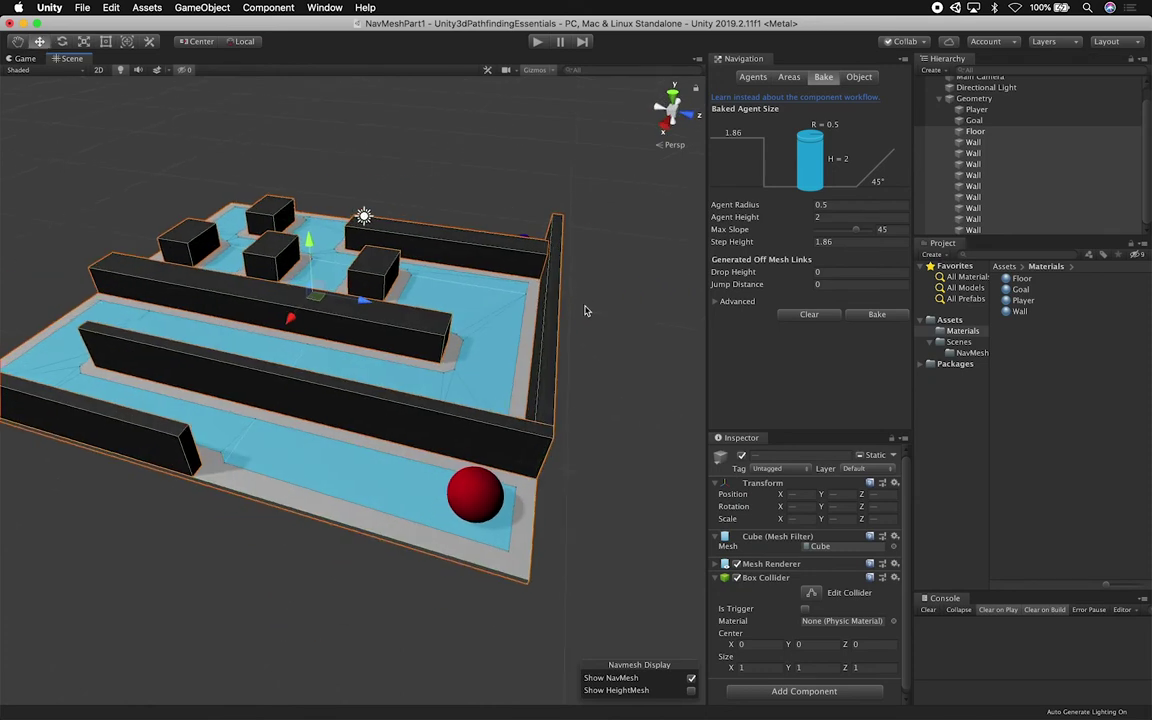
{"action": "left_click_drag", "start_coordinate": [586, 311], "coordinate": [405, 338], "text": "alt"}
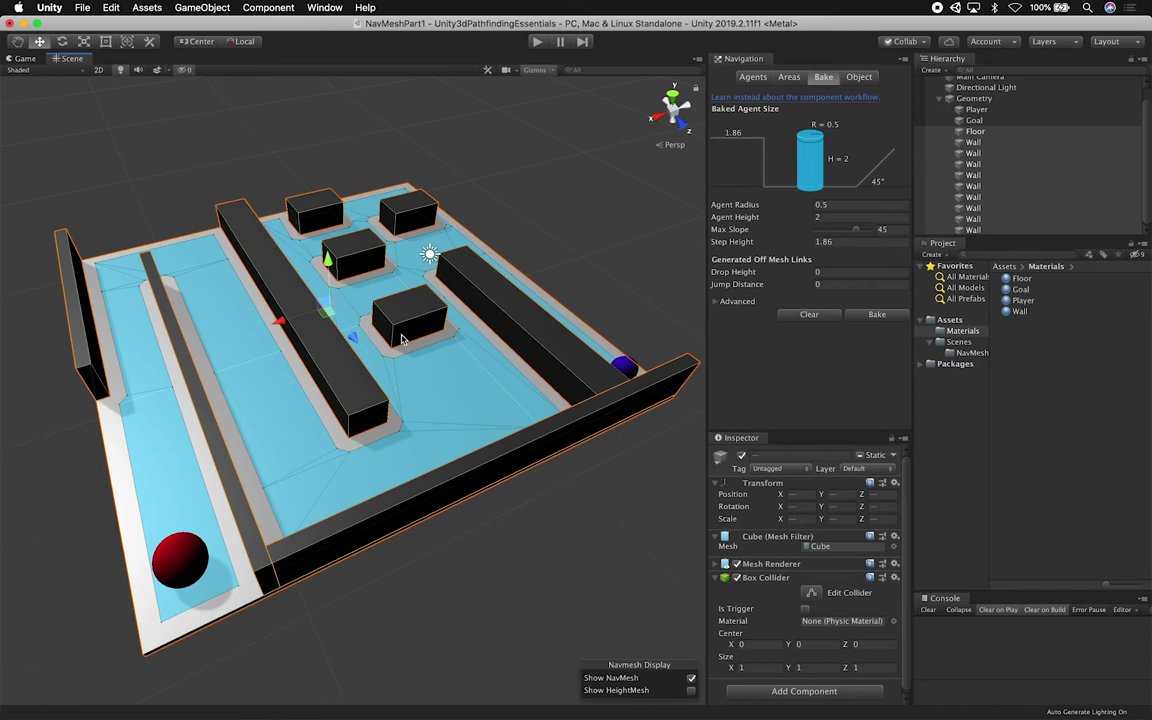
{"action": "mouse_move", "coordinate": [401, 340]}
{"action": "left_mouse_down", "text": "alt"}
{"action": "mouse_move", "coordinate": [117, 361]}
{"action": "mouse_move", "coordinate": [380, 333]}
{"action": "left_mouse_up", "text": "alt"}
{"action": "left_click", "coordinate": [465, 218]}
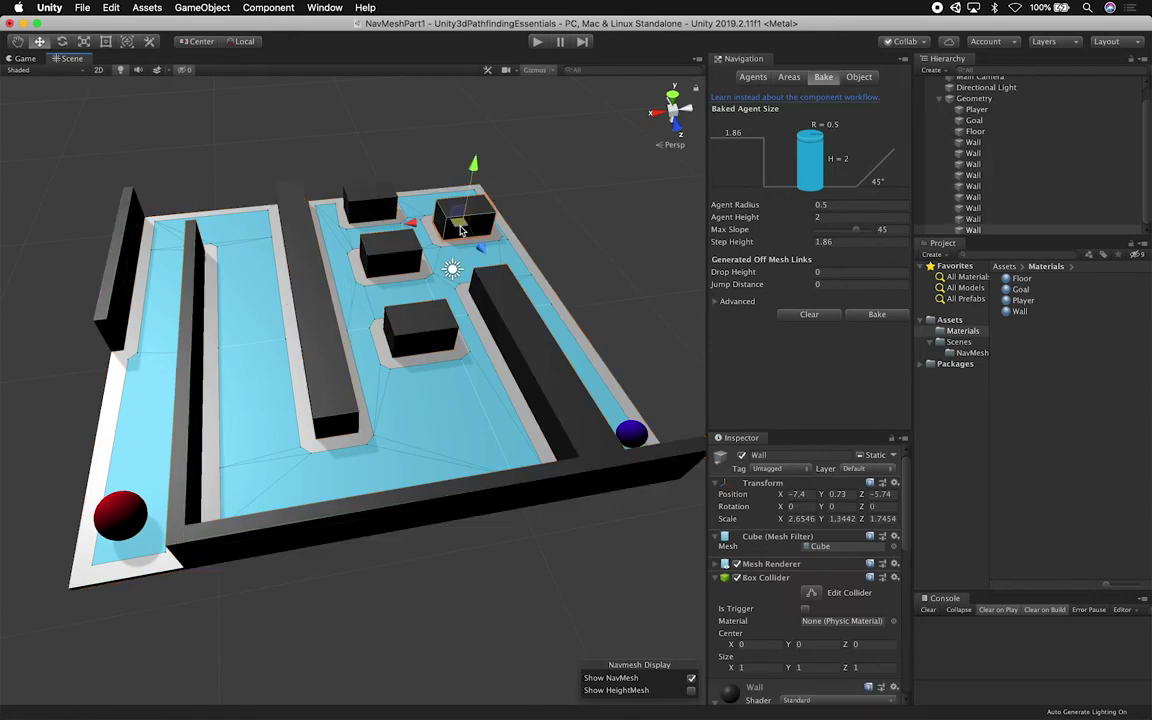
Narrow the far-corner Wall block to an X scale of about 1.60, place it at X -7.15, and rebake the NavMesh
{"action": "key", "text": "r"}
{"action": "left_click_drag", "start_coordinate": [412, 226], "coordinate": [498, 256]}
{"action": "key", "text": "w"}
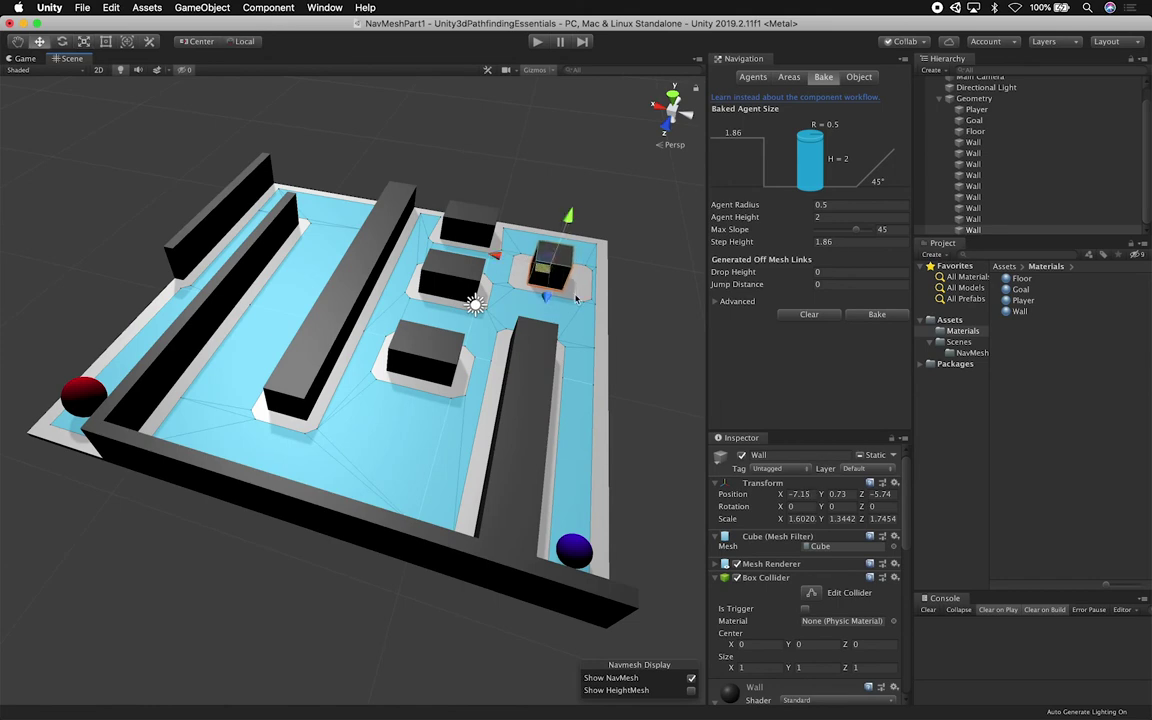
{"action": "mouse_move", "coordinate": [583, 302]}
{"action": "left_mouse_down", "text": "alt"}
{"action": "mouse_move", "coordinate": [528, 266]}
{"action": "mouse_move", "coordinate": [594, 321]}
{"action": "left_mouse_up", "text": "alt"}
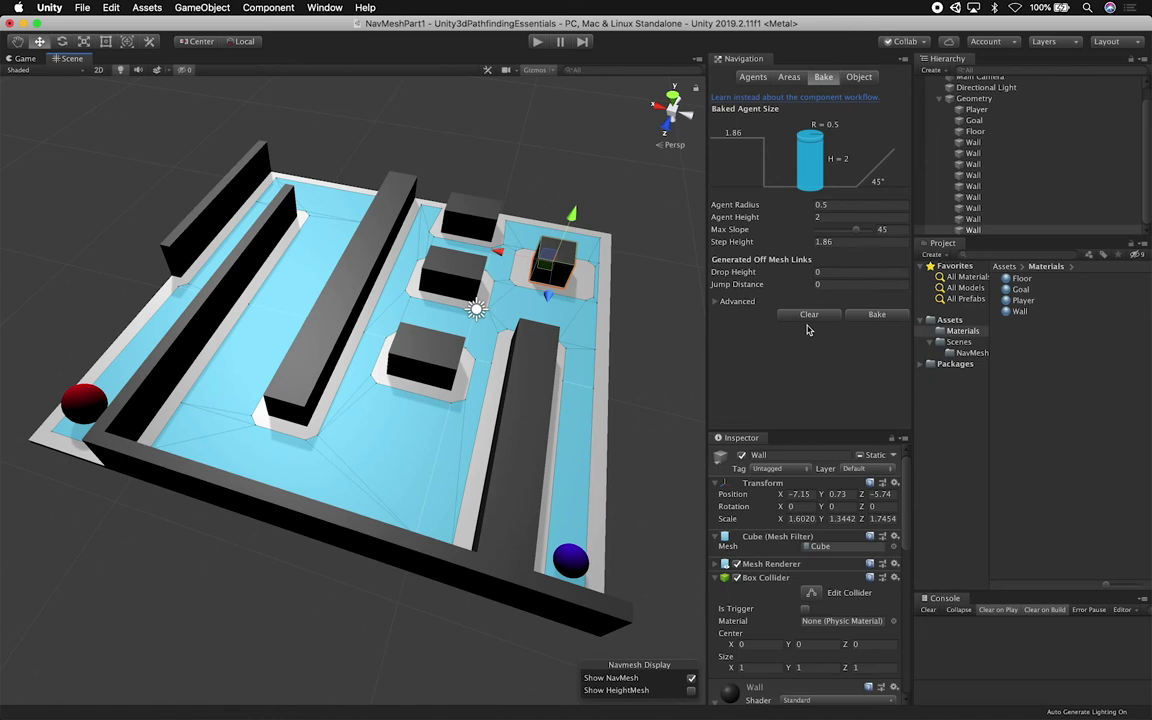
{"action": "left_click", "coordinate": [874, 316]}
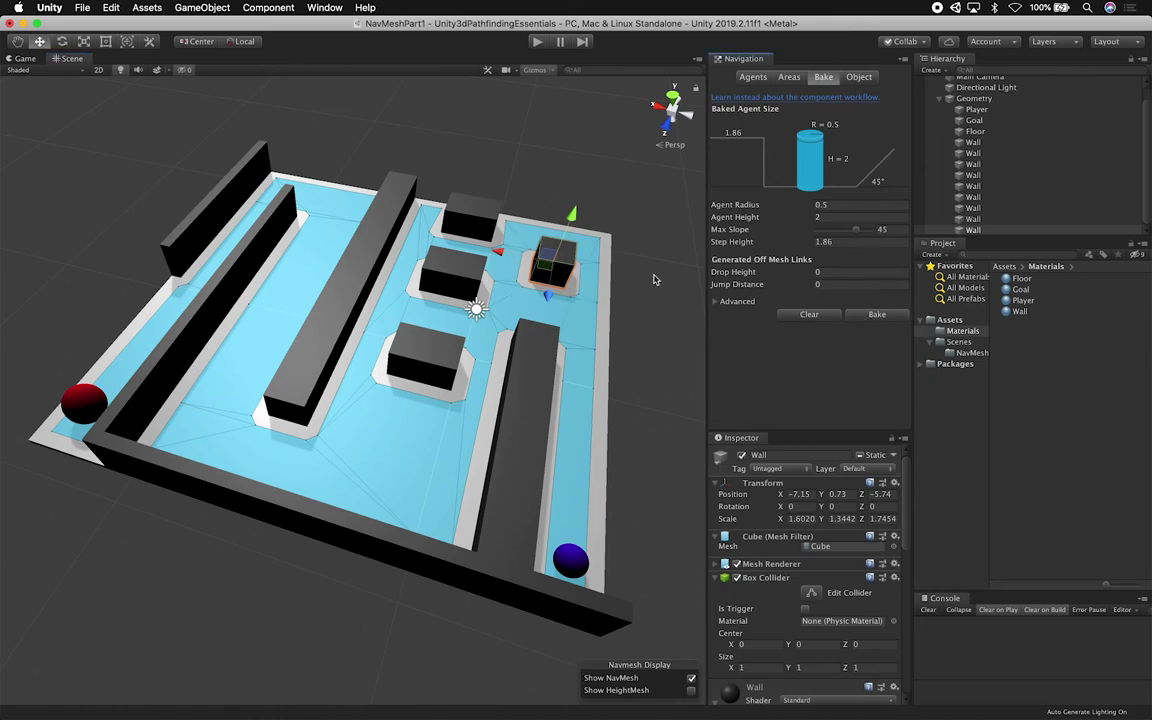
Try the corner Wall block at X -6.41 with a rebaked NavMesh, and return the block to X -7.15
{"action": "left_click_drag", "start_coordinate": [490, 244], "coordinate": [473, 241]}
{"action": "left_click", "coordinate": [878, 316]}
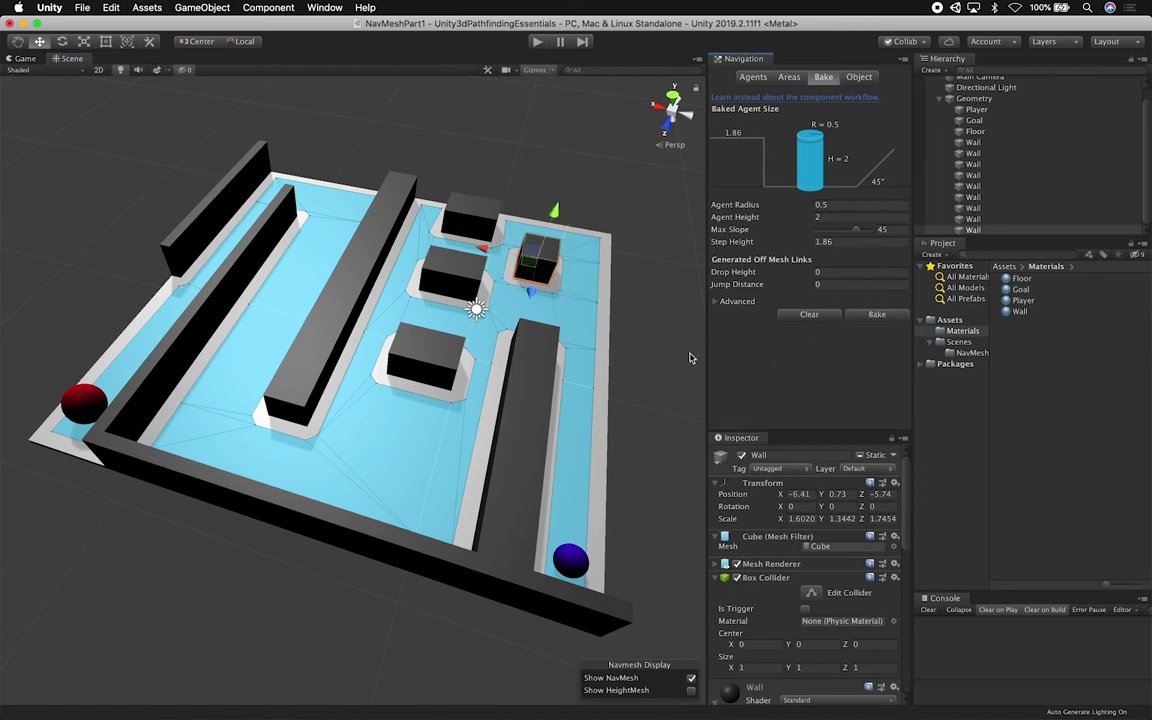
{"action": "left_click_drag", "start_coordinate": [572, 265], "coordinate": [588, 272]}
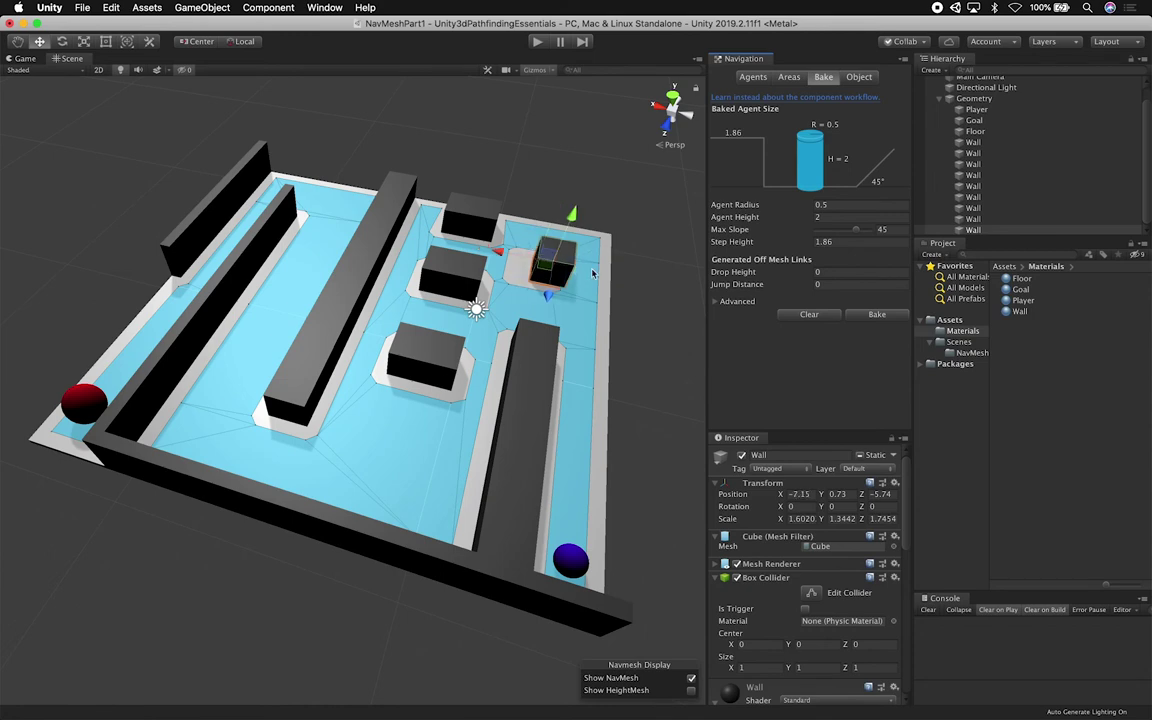
{"action": "left_click_drag", "start_coordinate": [524, 193], "coordinate": [294, 138], "text": "alt"}
{"action": "left_click_drag", "start_coordinate": [487, 343], "coordinate": [500, 373], "text": "alt"}
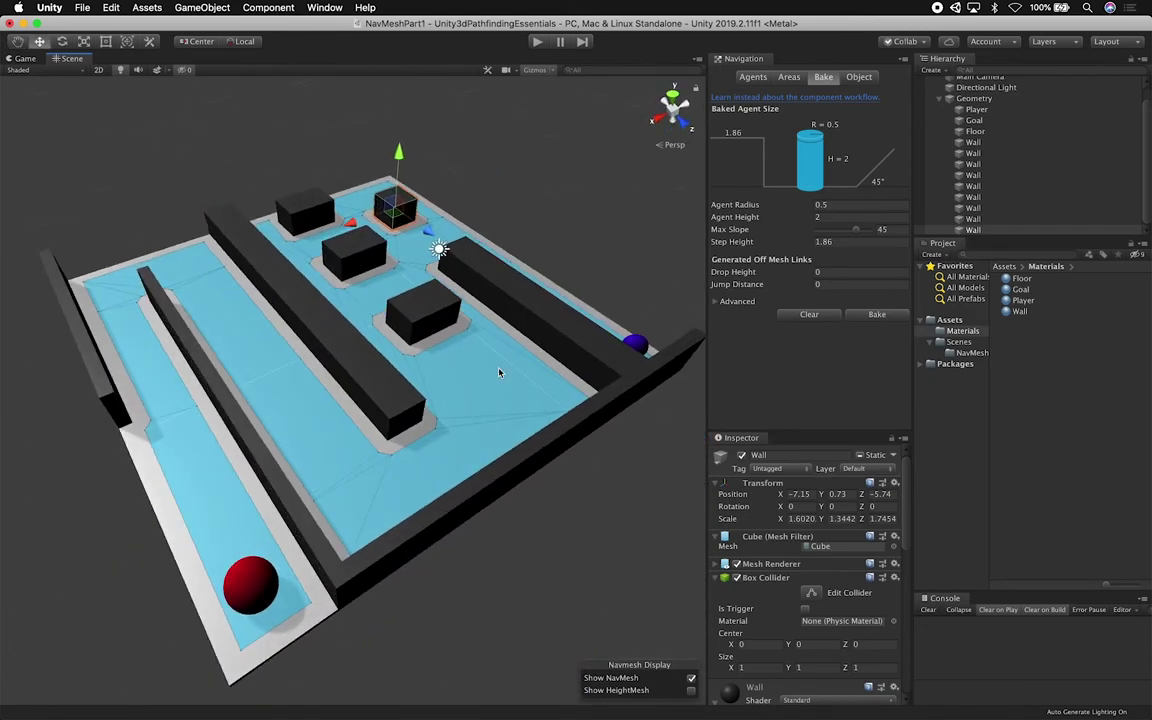
Align the Main Camera with a steep overhead scene view framing the whole maze, and check the result in the Game view
{"action": "left_click", "coordinate": [25, 59]}
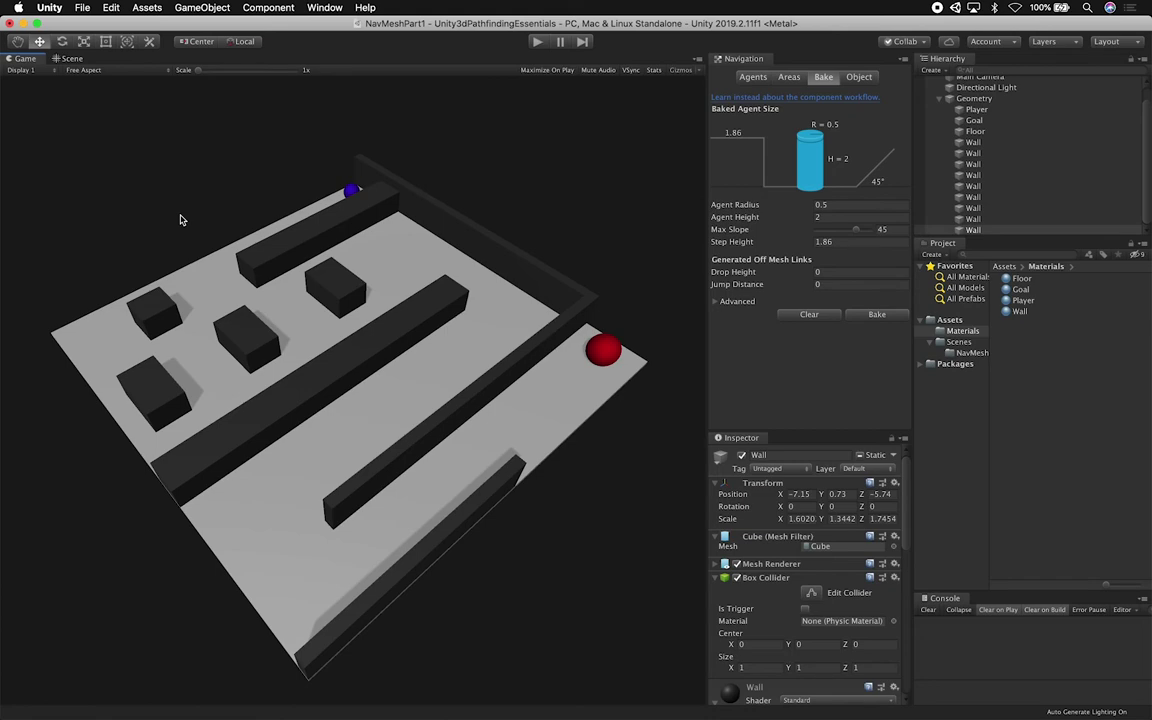
{"action": "left_click", "coordinate": [70, 58]}
{"action": "left_click_drag", "start_coordinate": [216, 312], "coordinate": [251, 387], "text": "alt"}
{"action": "right_click_drag", "start_coordinate": [251, 387], "coordinate": [251, 388], "text": "alt"}
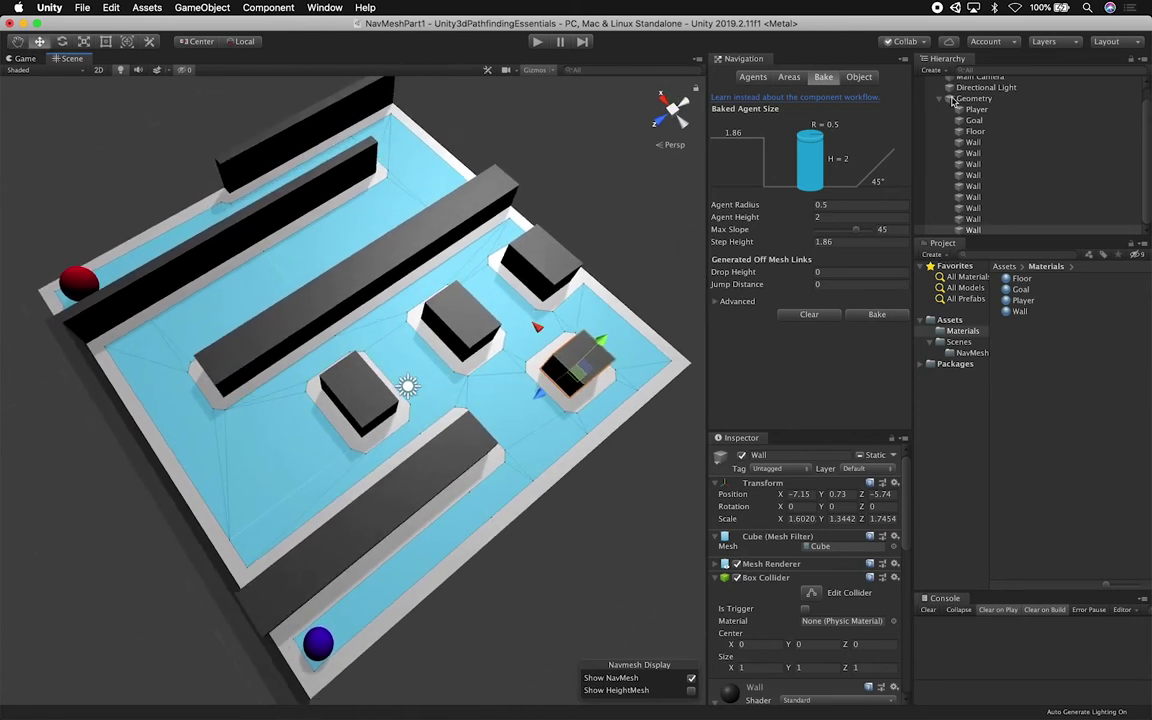
{"action": "scroll", "coordinate": [980, 150], "scroll_direction": "up", "scroll_amount": 2}
{"action": "left_click", "coordinate": [980, 92]}
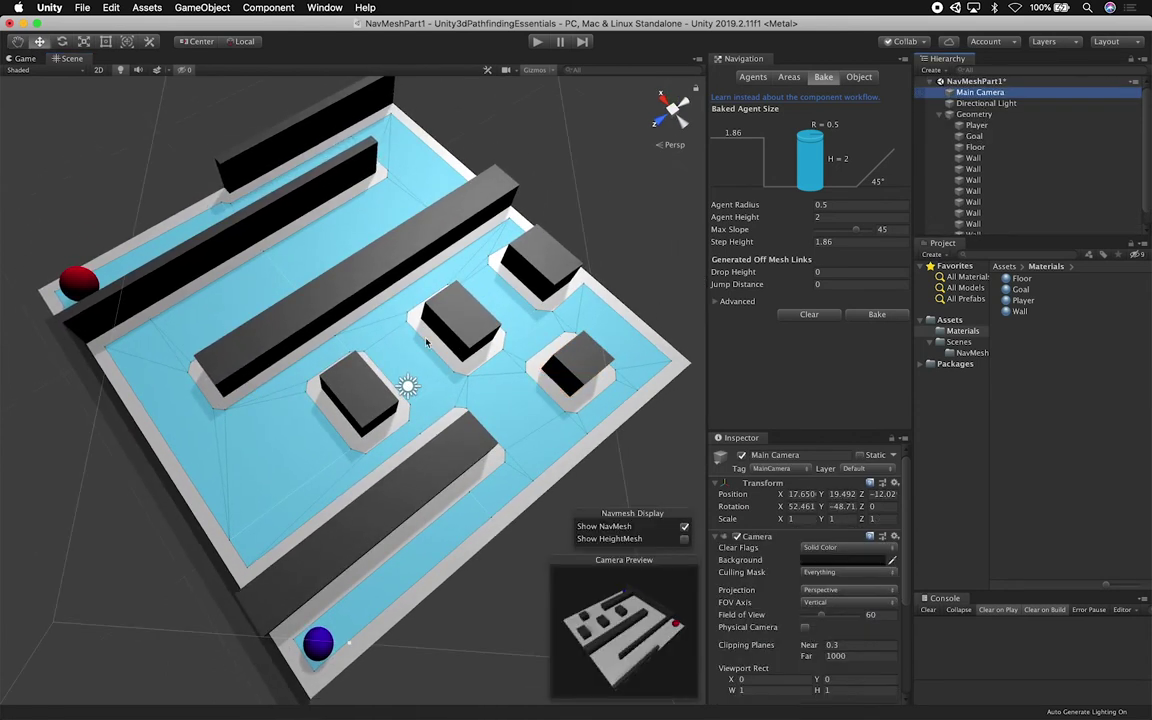
{"action": "key", "text": "super+shift+f"}
{"action": "scroll", "coordinate": [426, 343], "scroll_direction": "down", "scroll_amount": 3}
{"action": "key", "text": "super+shift+f"}
{"action": "scroll", "coordinate": [425, 341], "scroll_direction": "down", "scroll_amount": 3}
{"action": "mouse_move", "coordinate": [415, 327]}
{"action": "middle_mouse_down"}
{"action": "mouse_move", "coordinate": [431, 361]}
{"action": "mouse_move", "coordinate": [413, 341]}
{"action": "middle_mouse_up"}
{"action": "key", "text": "super+shift+f"}
{"action": "key", "text": "super+shift+f"}
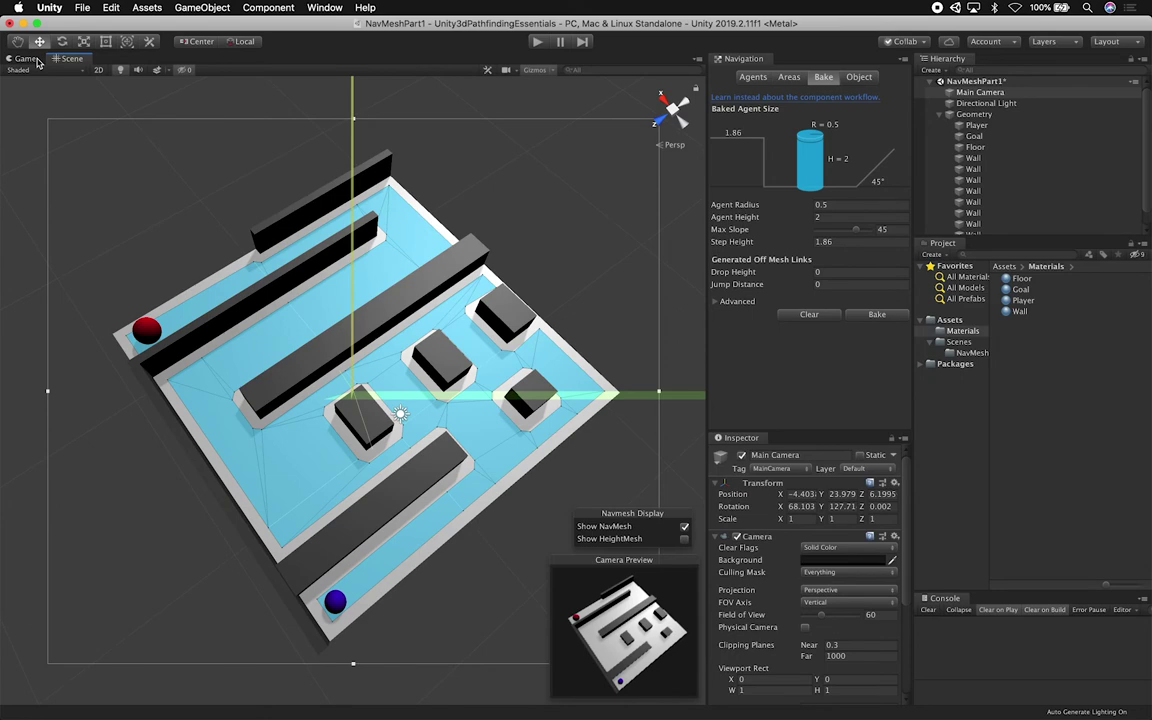
{"action": "left_click", "coordinate": [32, 57]}
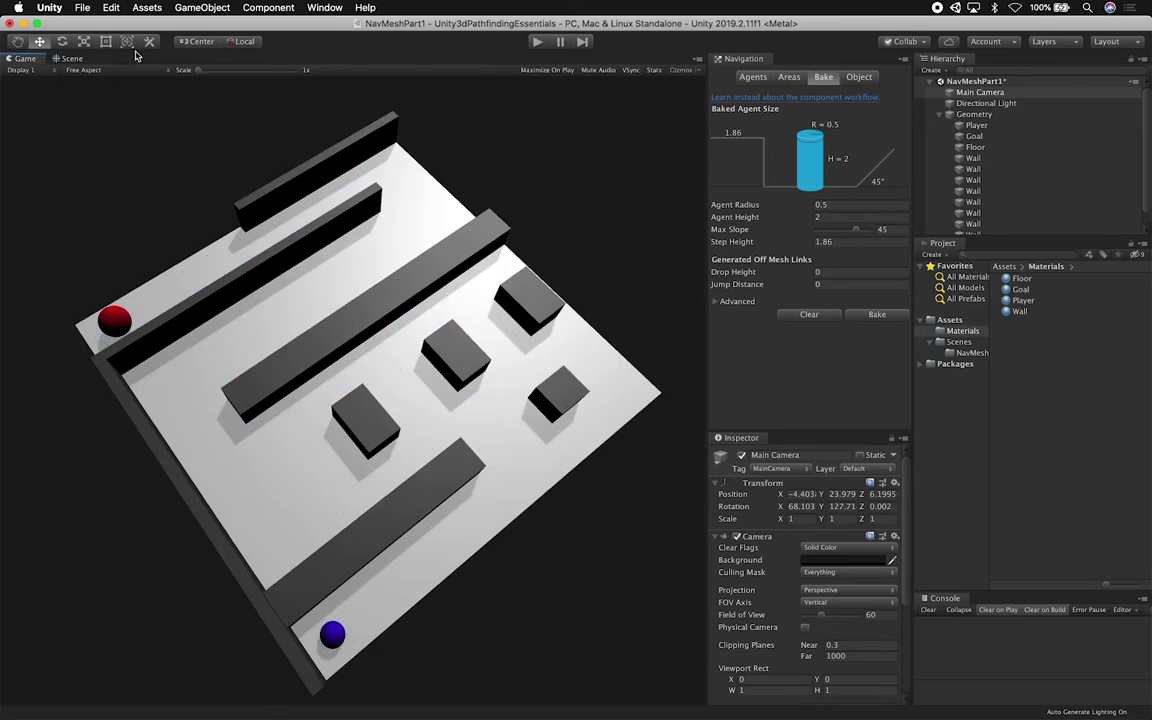
Shift the scene view slightly, realign the Main Camera with it, and check the framing in the Game view
{"action": "left_click", "coordinate": [74, 57]}
{"action": "middle_click_drag", "start_coordinate": [338, 229], "coordinate": [337, 220]}
{"action": "key", "text": "super+shift+f"}
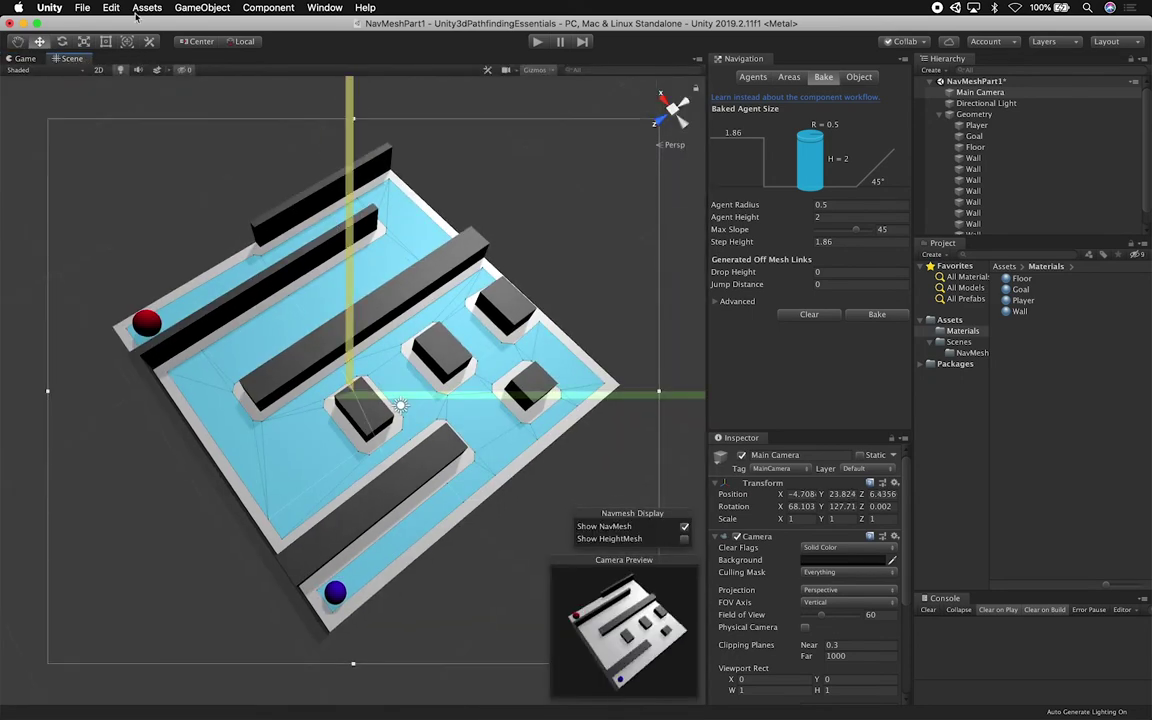
{"action": "left_click", "coordinate": [22, 58]}
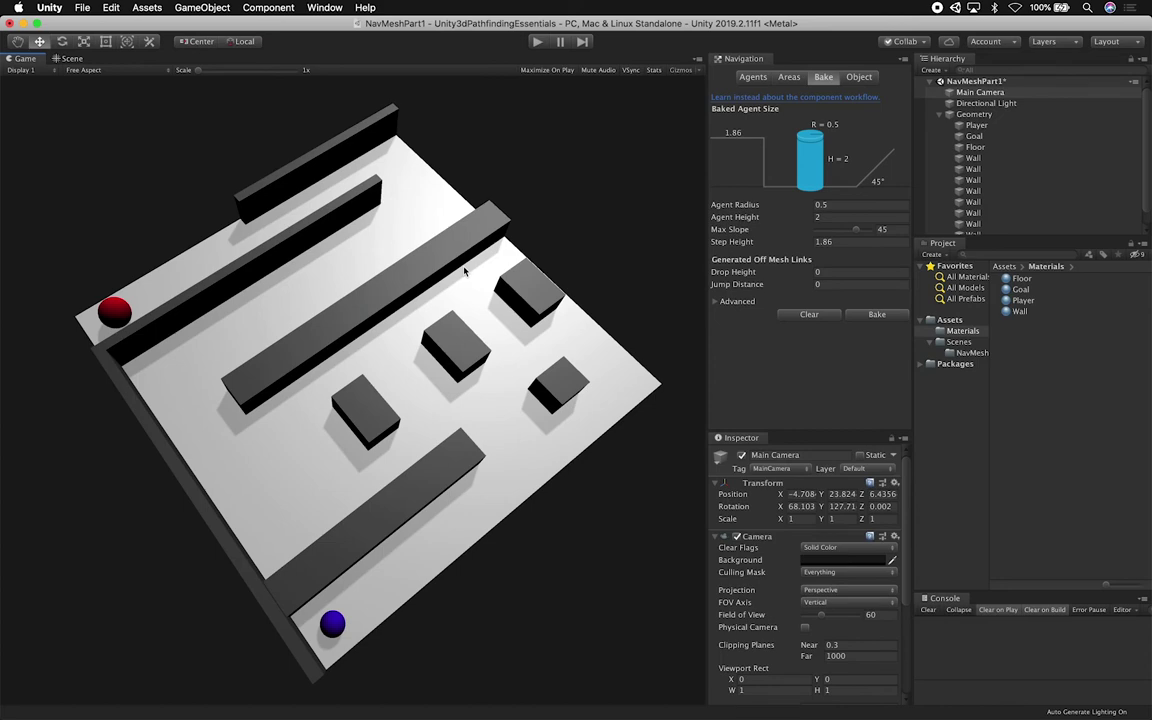
{"action": "left_click", "coordinate": [63, 58]}
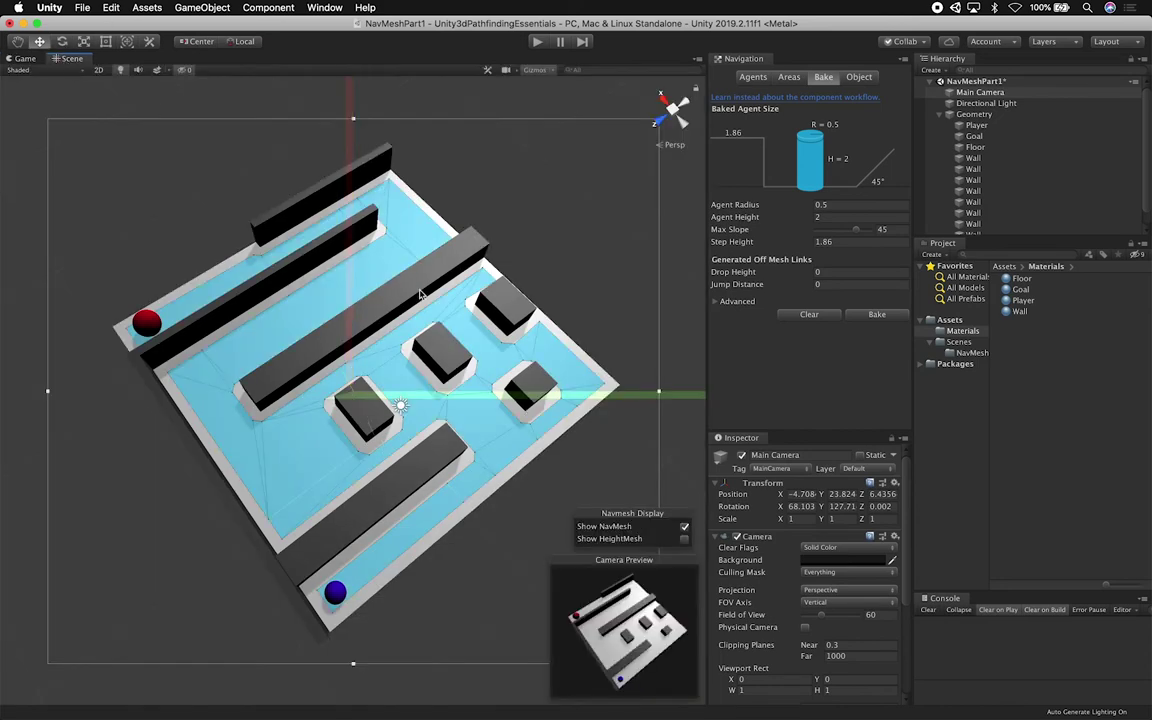
Select the Player and dock the Navigation window beside the Project window, giving the Inspector the full column height
{"action": "left_click_drag", "start_coordinate": [411, 485], "coordinate": [393, 517], "text": "alt"}
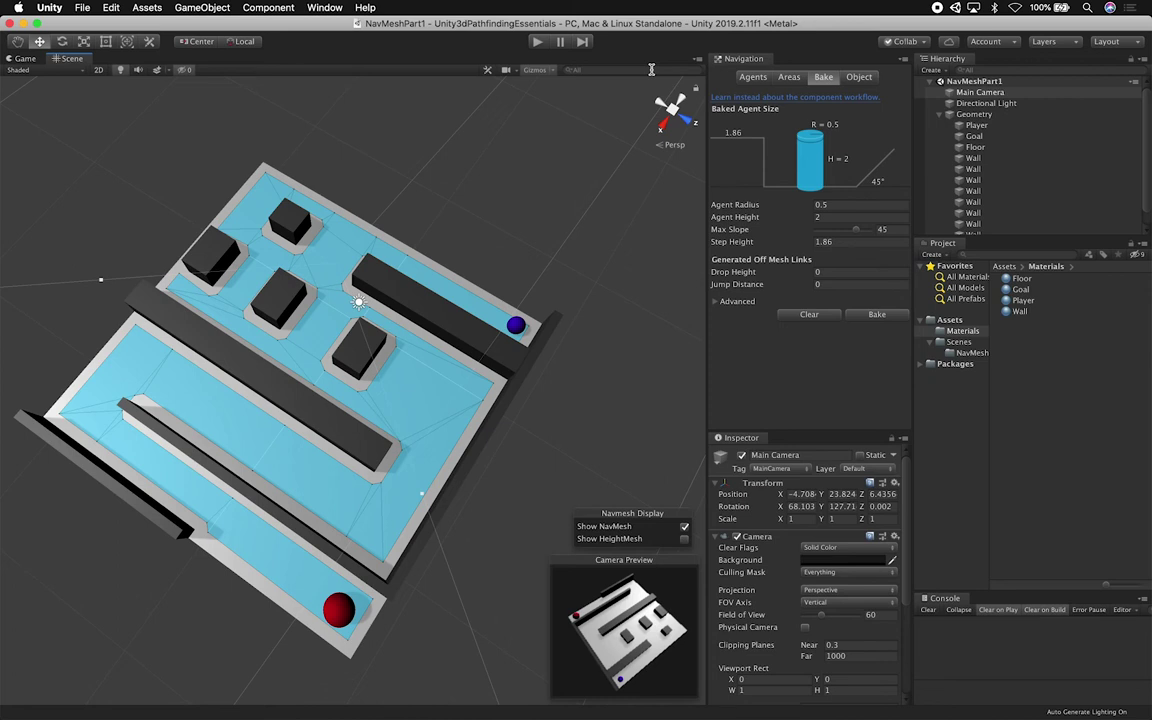
{"action": "left_click", "coordinate": [955, 126]}
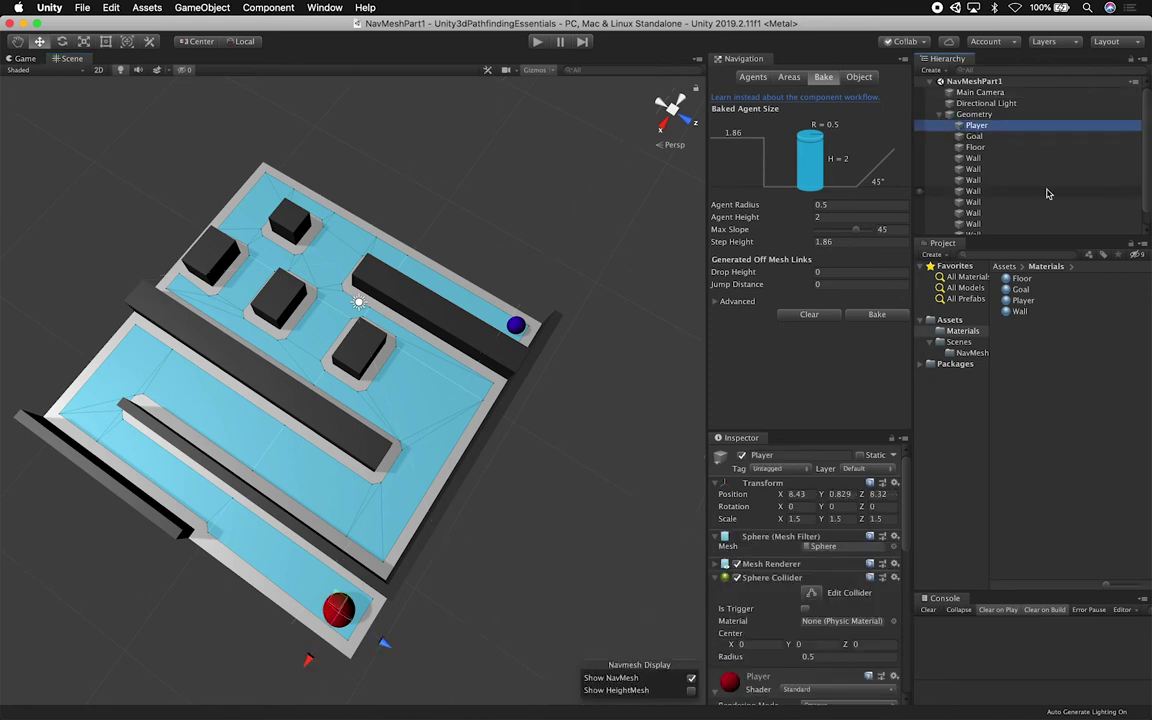
{"action": "left_click", "coordinate": [714, 579]}
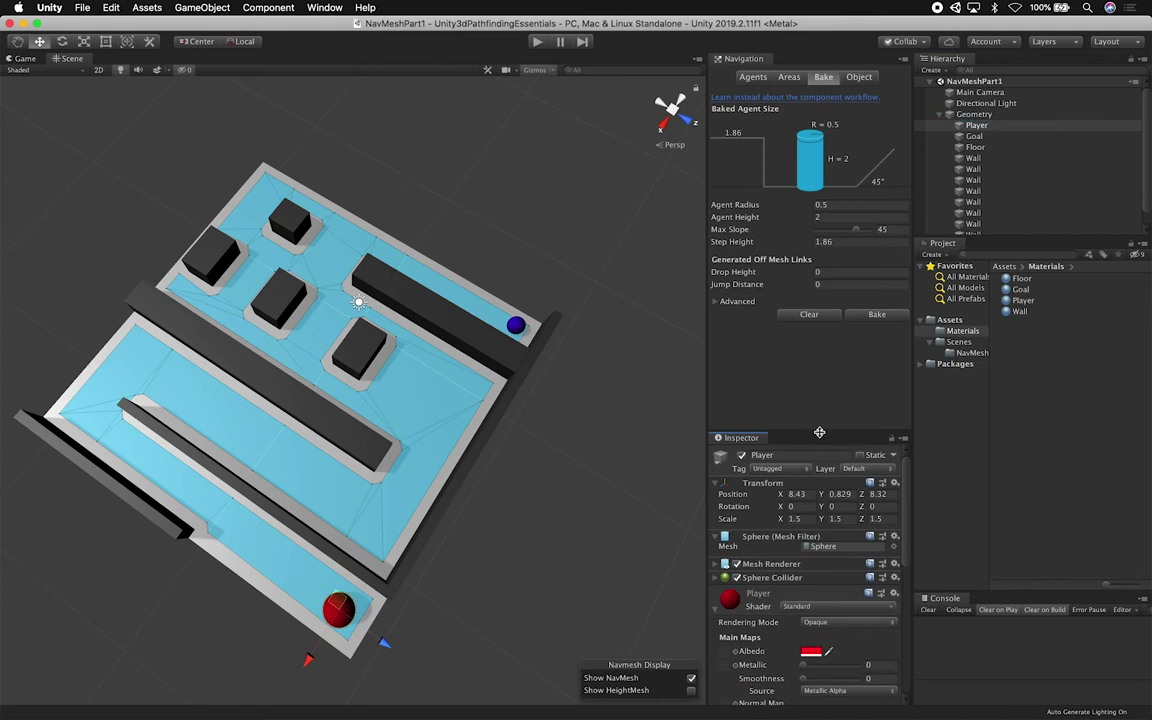
{"action": "left_click_drag", "start_coordinate": [820, 432], "coordinate": [825, 300]}
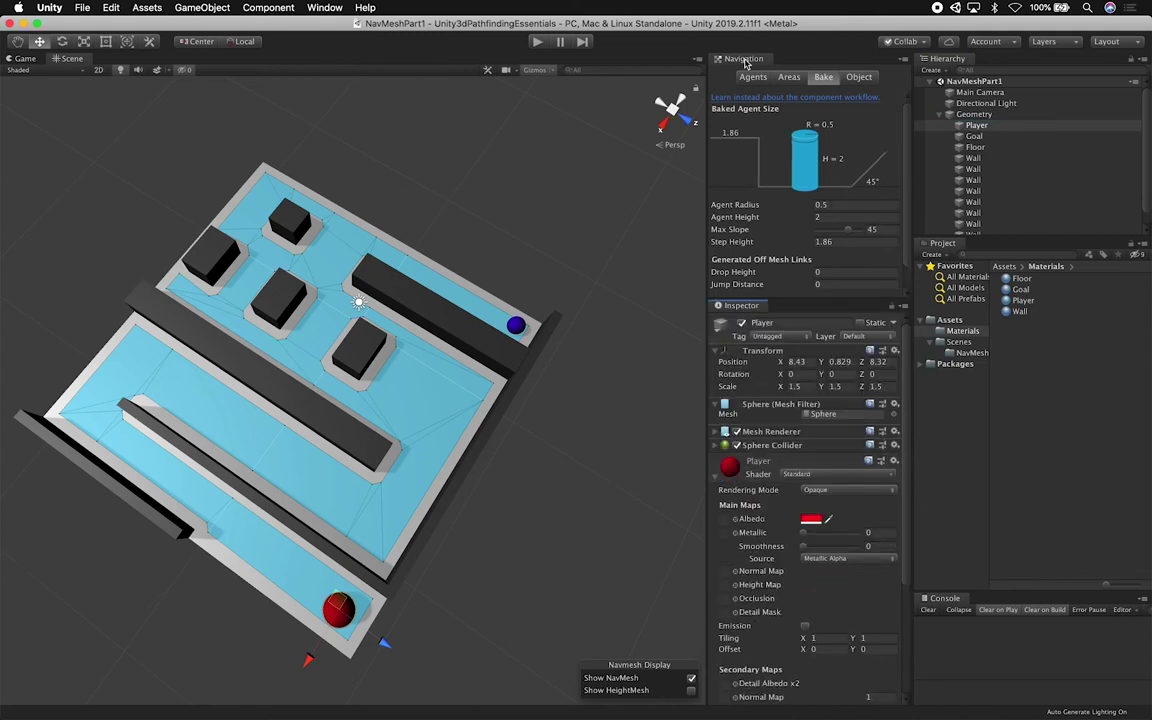
{"action": "left_click_drag", "start_coordinate": [743, 58], "coordinate": [983, 248]}
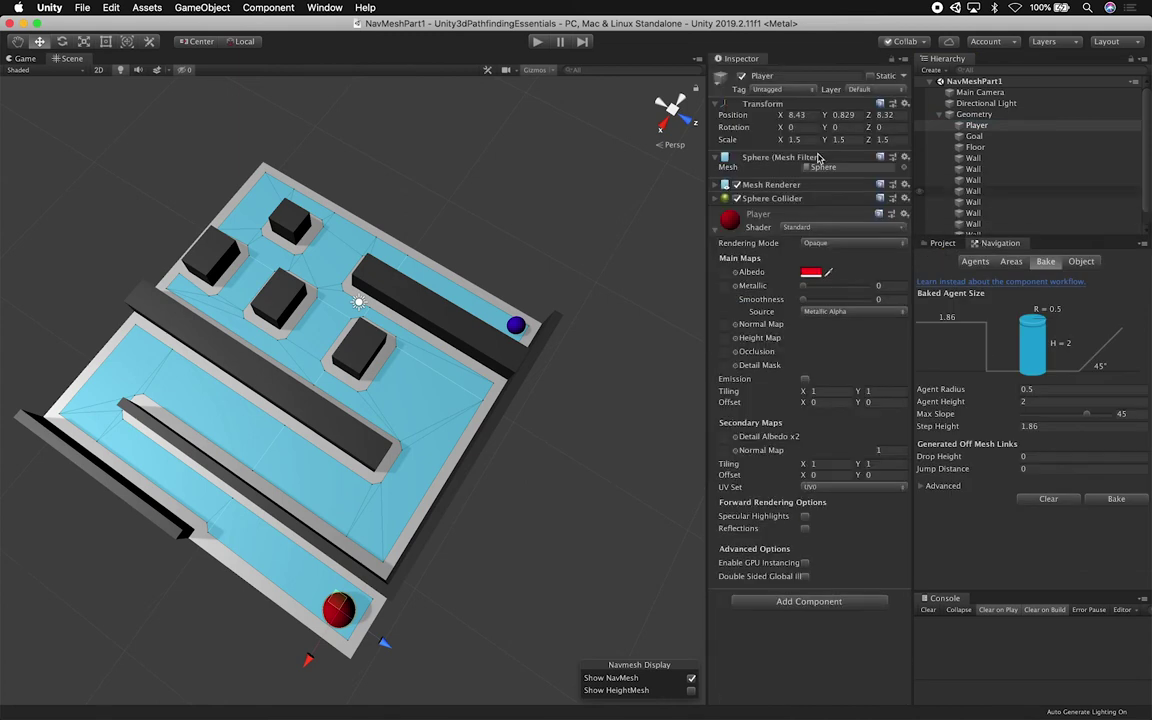
Add a Nav Mesh Agent component to the Player and collapse its settings
{"action": "left_click", "coordinate": [714, 235]}
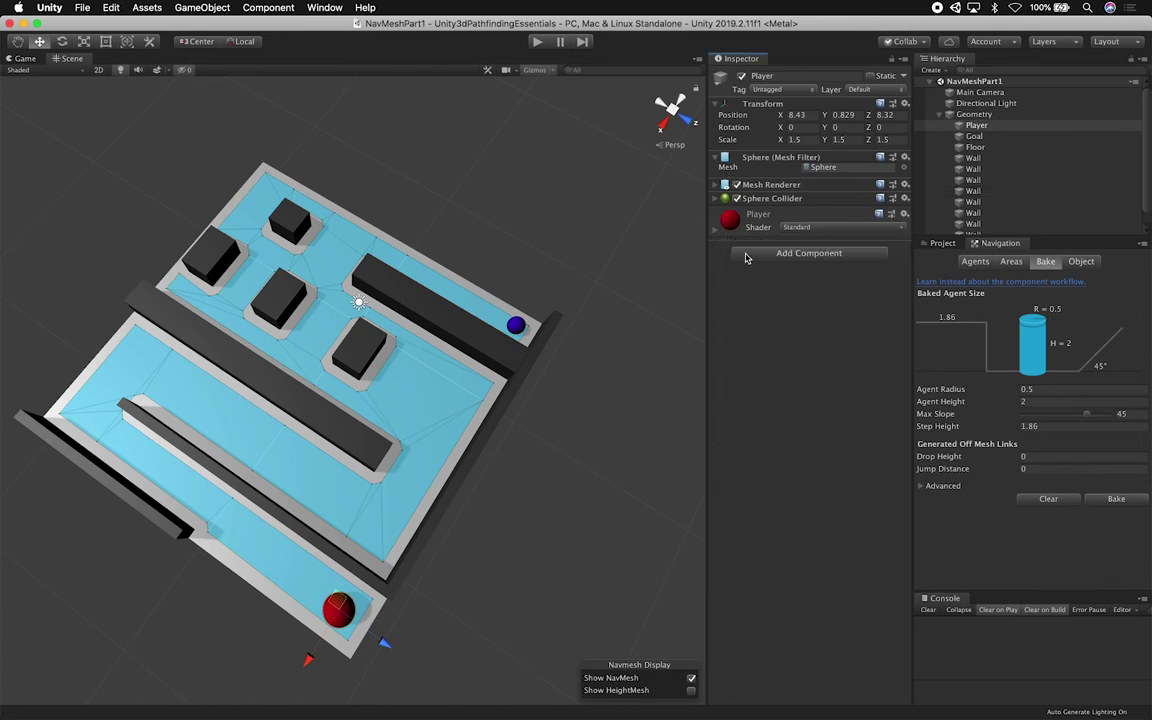
{"action": "left_click", "coordinate": [745, 258]}
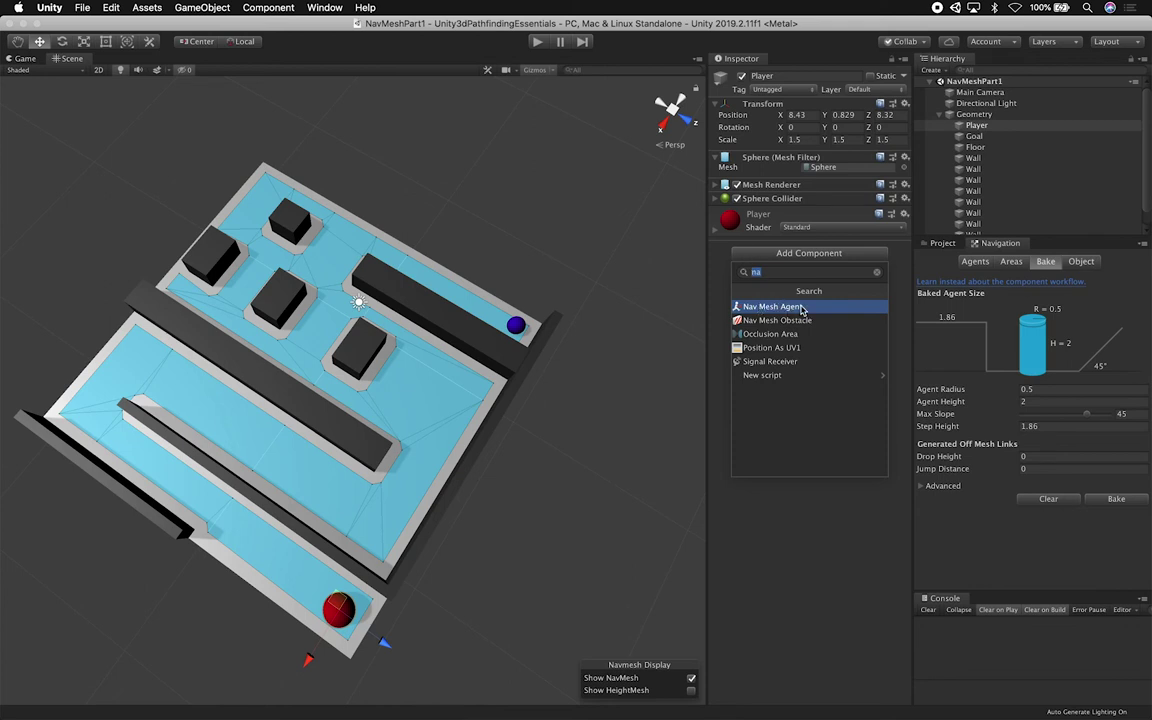
{"action": "left_click", "coordinate": [776, 308]}
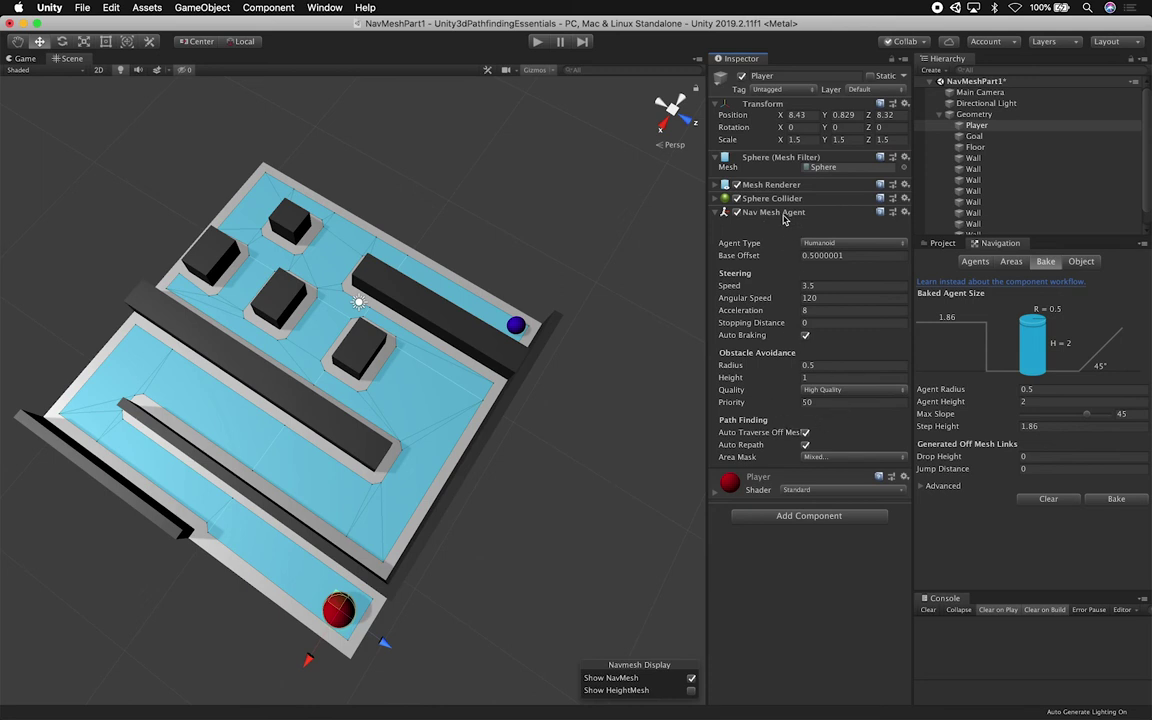
{"action": "left_click", "coordinate": [784, 215]}
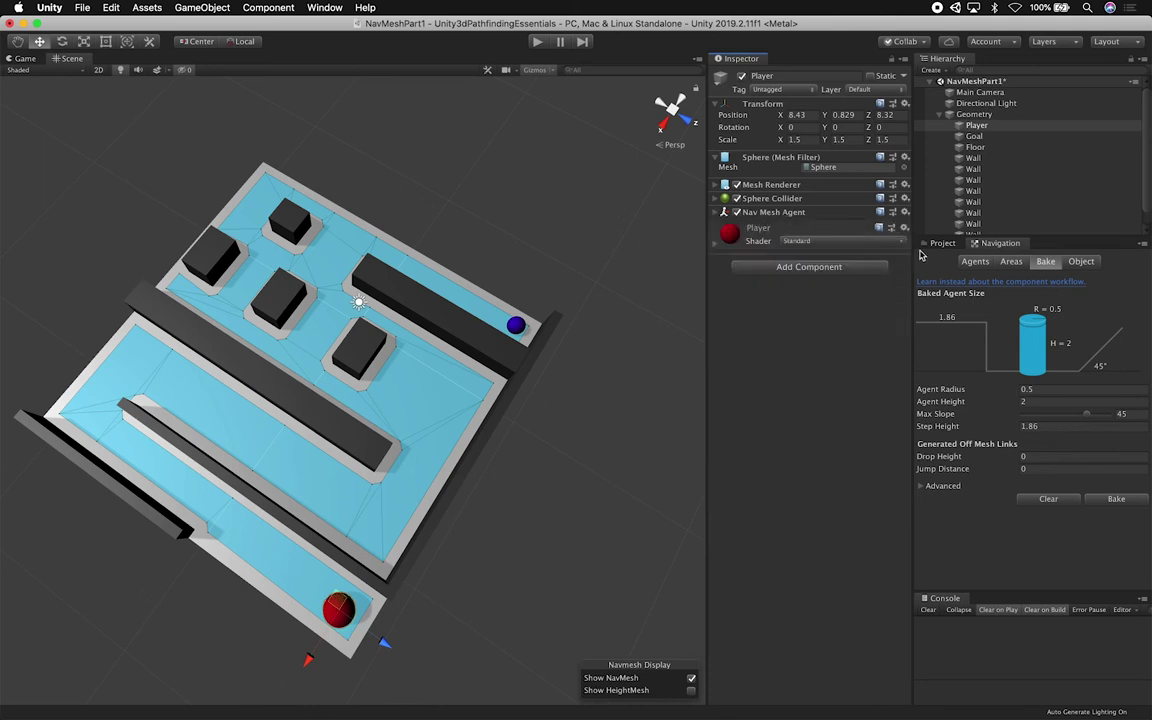
Create a folder named Scripts in the project's Assets folder
{"action": "left_click", "coordinate": [941, 243]}
{"action": "left_click", "coordinate": [952, 319]}
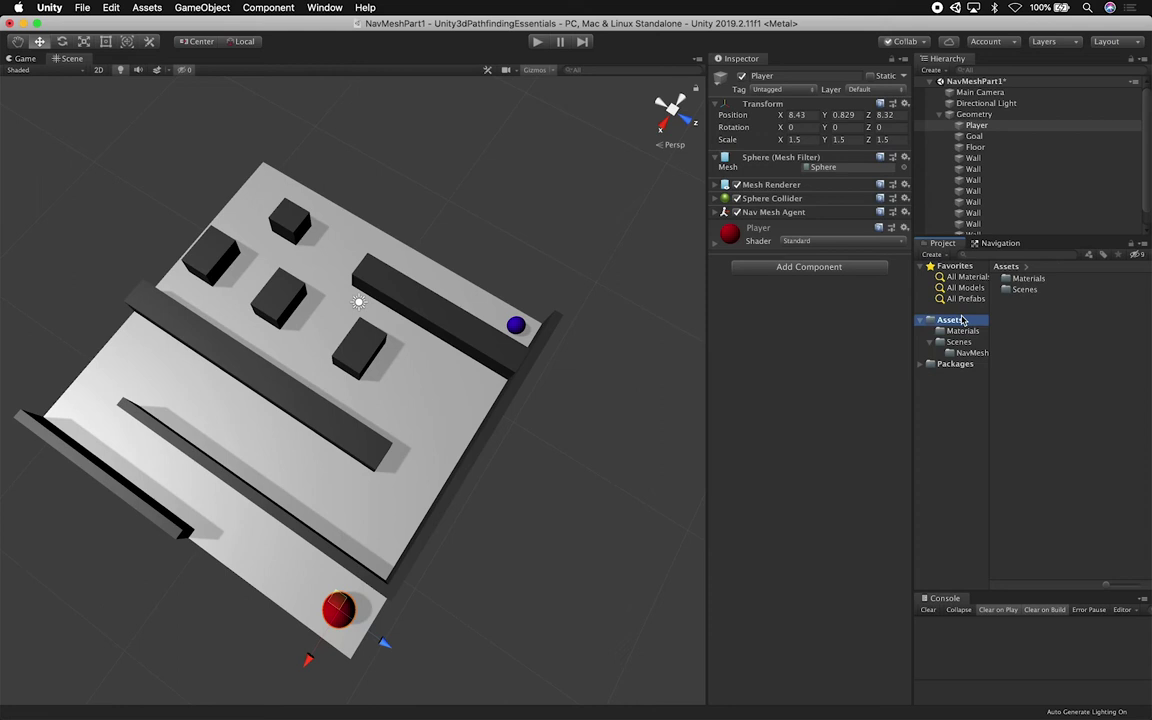
{"action": "right_click", "coordinate": [965, 319]}
{"action": "mouse_move", "coordinate": [972, 321]}
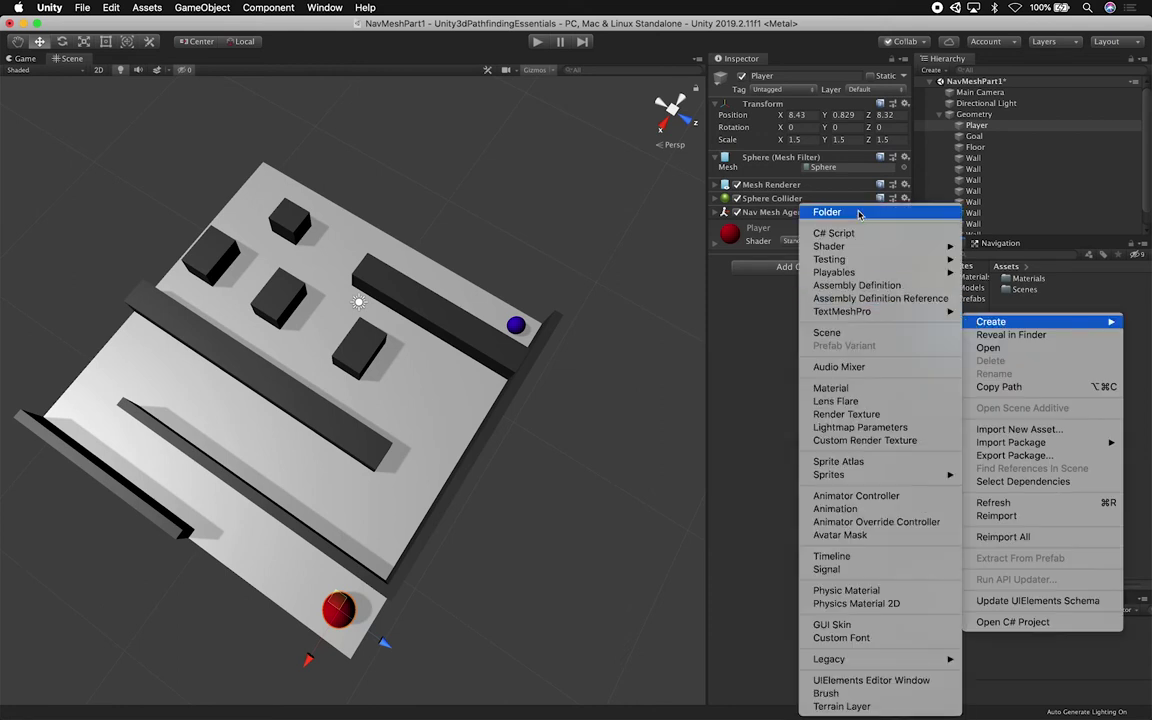
{"action": "left_click", "coordinate": [830, 212]}
{"action": "type", "text": "Scr"}
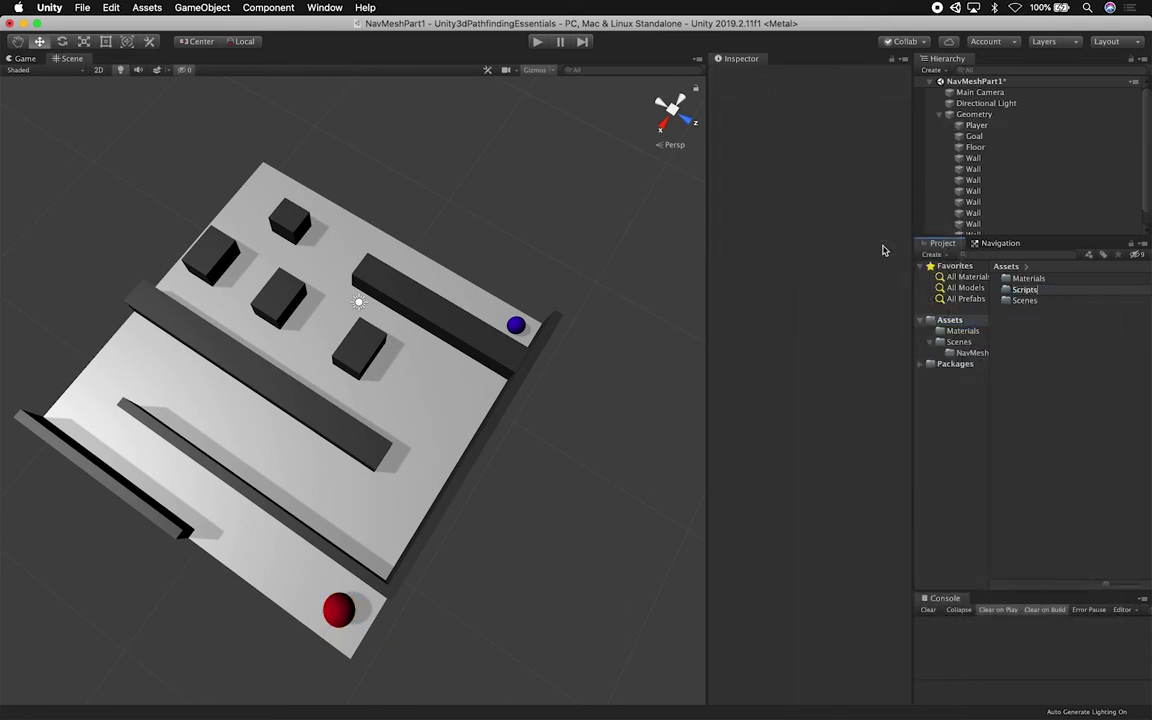
{"action": "type", "text": "ipts"}
{"action": "key", "text": "Return"}
Create a C# script named PlayerAgent in the Scripts folder
{"action": "mouse_move", "coordinate": [995, 371]}
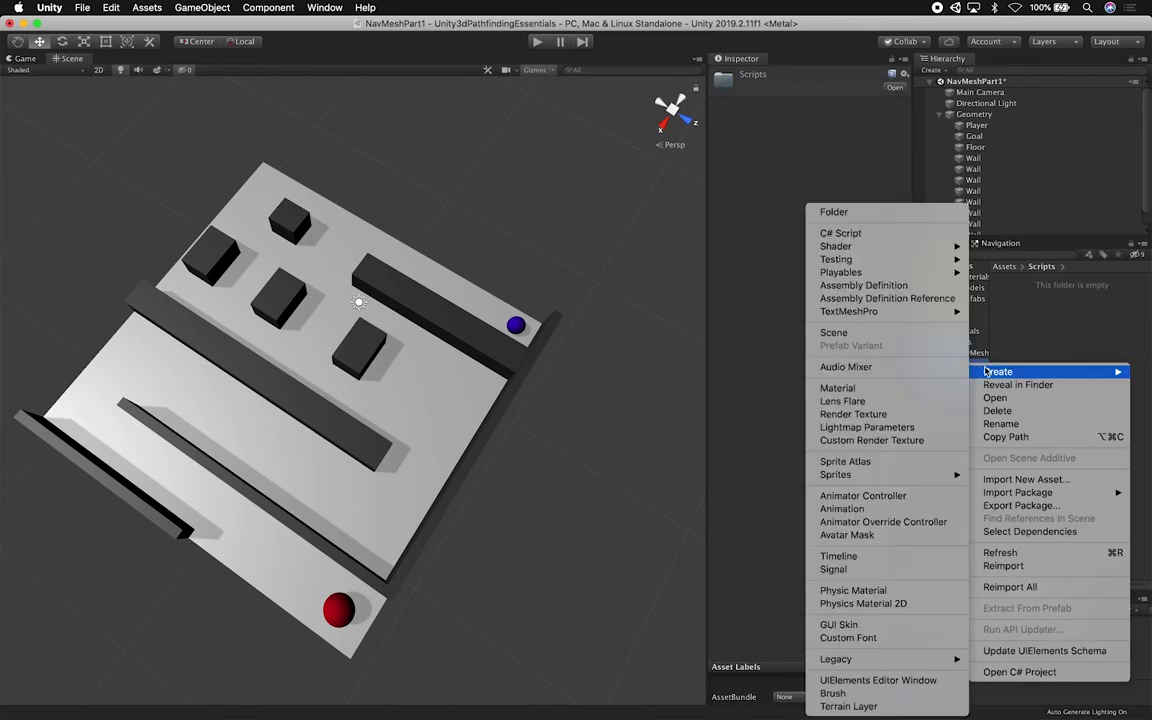
{"action": "left_click", "coordinate": [871, 232]}
{"action": "type", "text": "CustomAgent"}
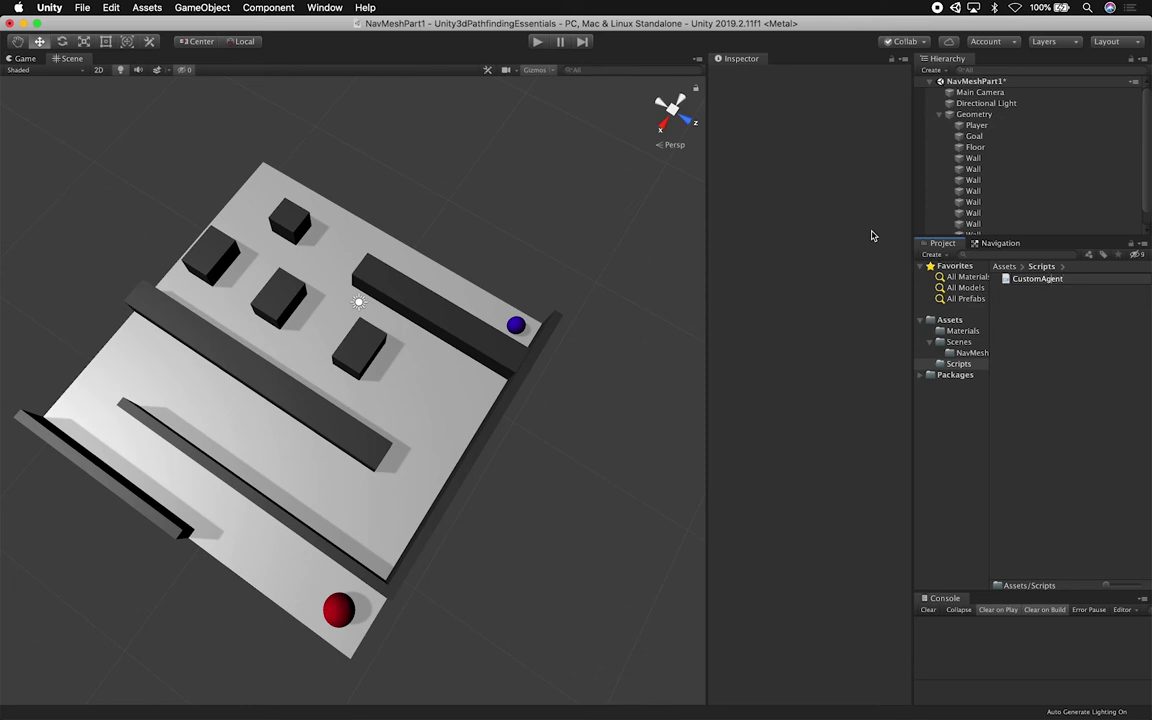
{"action": "key", "text": "shift+super+Left"}
{"action": "type", "text": "PlayerAgent"}
{"action": "key", "text": "Return"}
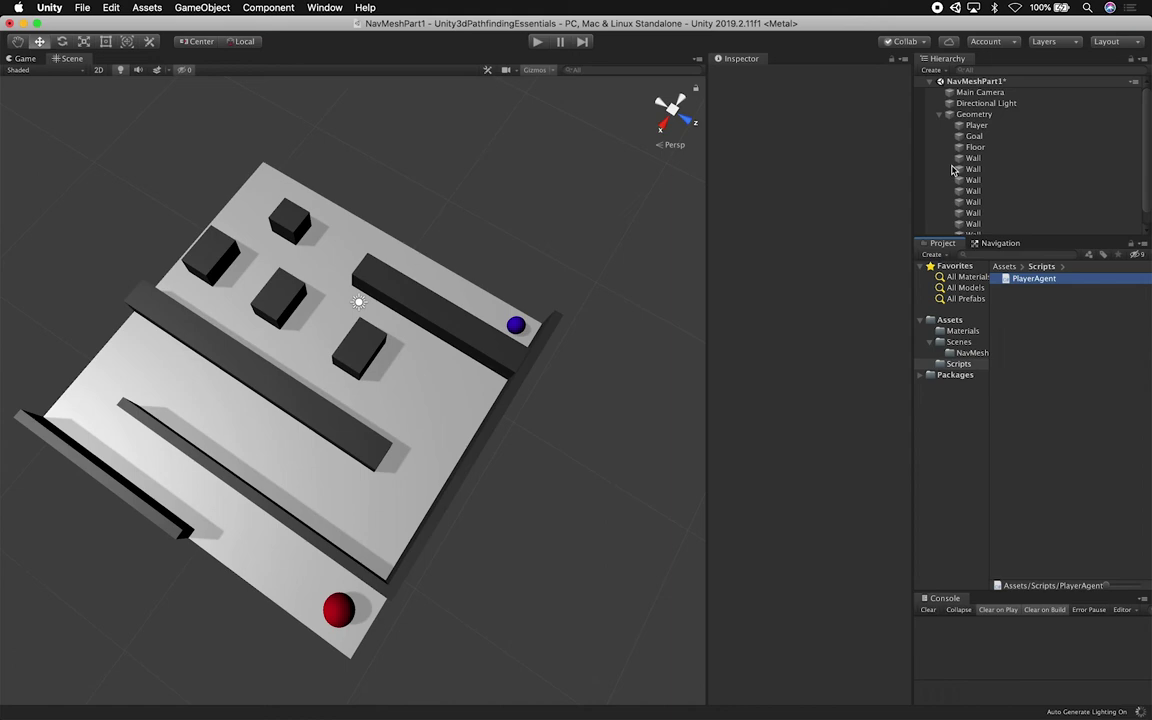
Open the C# project in Visual Studio Code and display PlayerAgent.cs from the Scripts folder
{"action": "left_click", "coordinate": [152, 7]}
{"action": "left_click", "coordinate": [190, 321]}
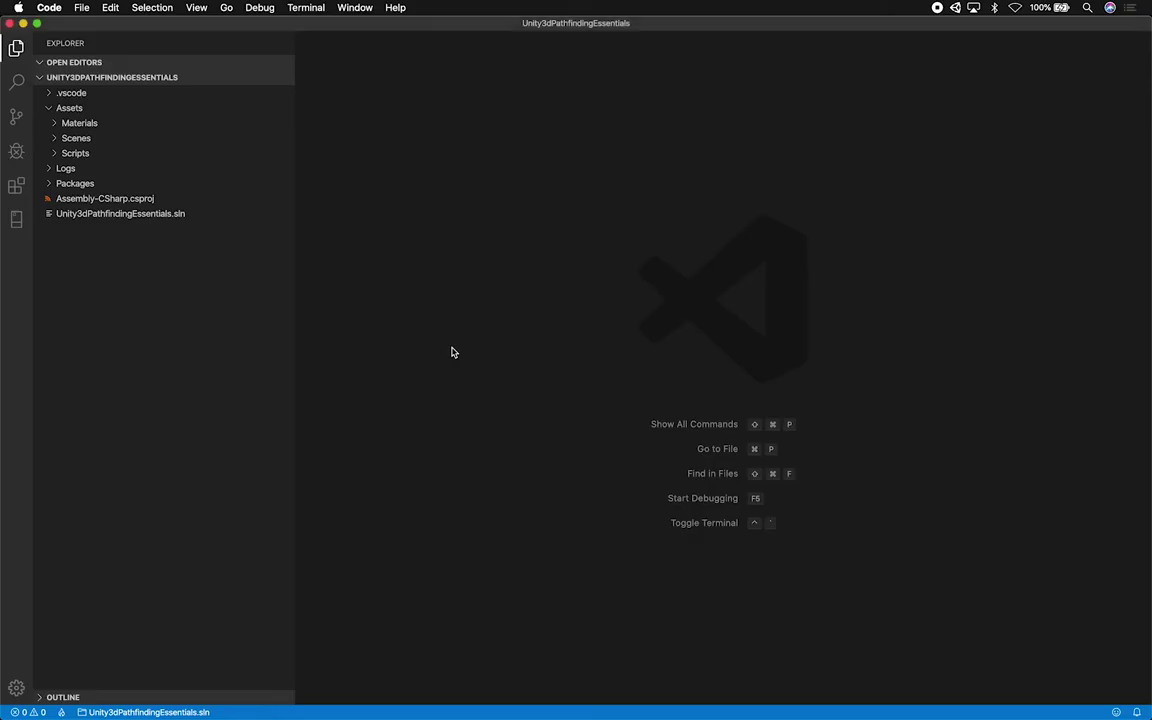
{"action": "left_click", "coordinate": [88, 153]}
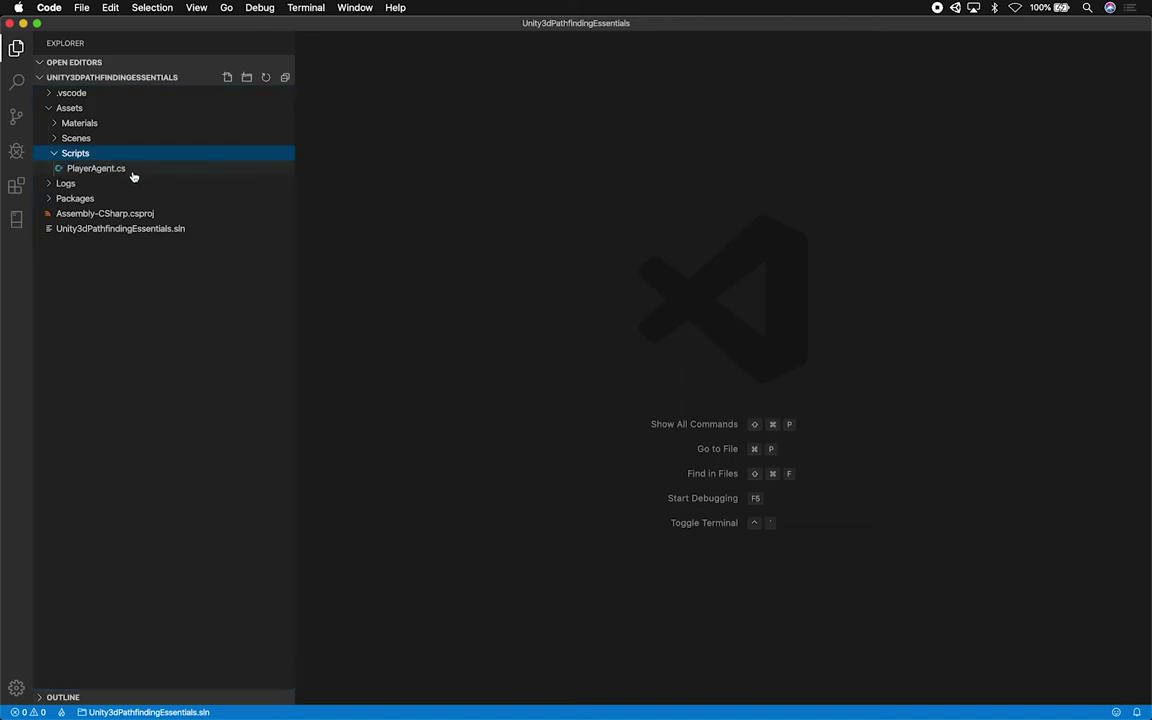
{"action": "left_click", "coordinate": [131, 171]}
Return to Unity, attach the PlayerAgent script to the Player object, and open the script for editing
{"action": "key", "text": "super+Tab"}
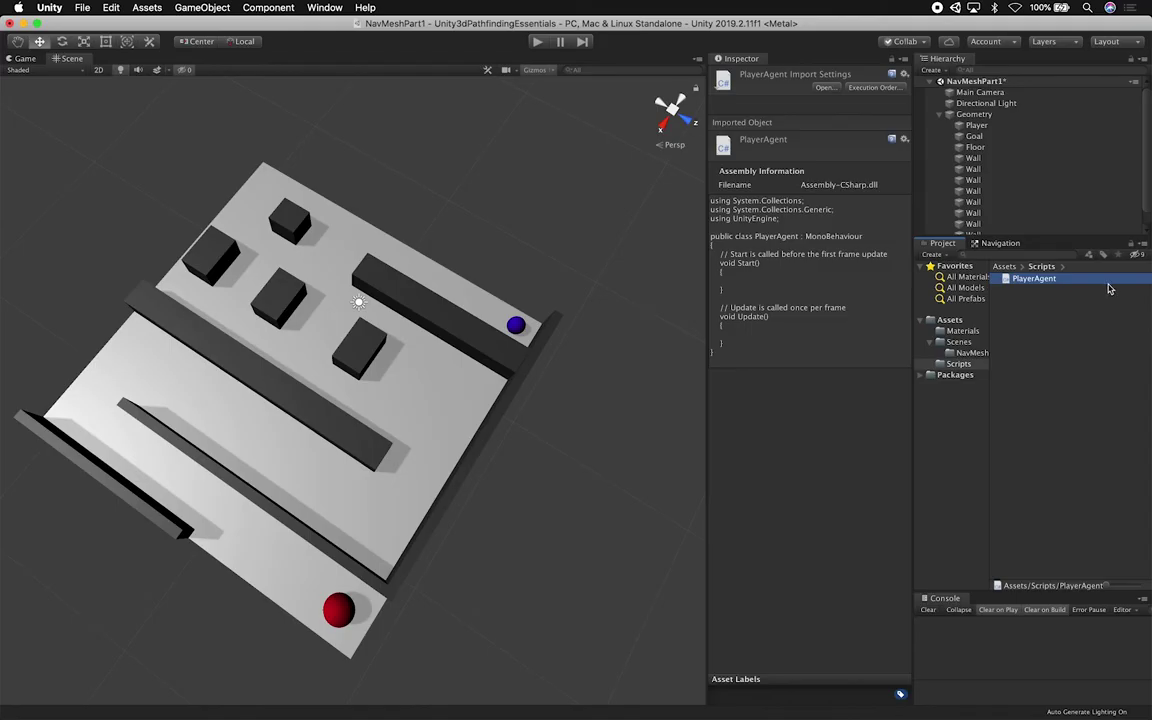
{"action": "left_click", "coordinate": [976, 125]}
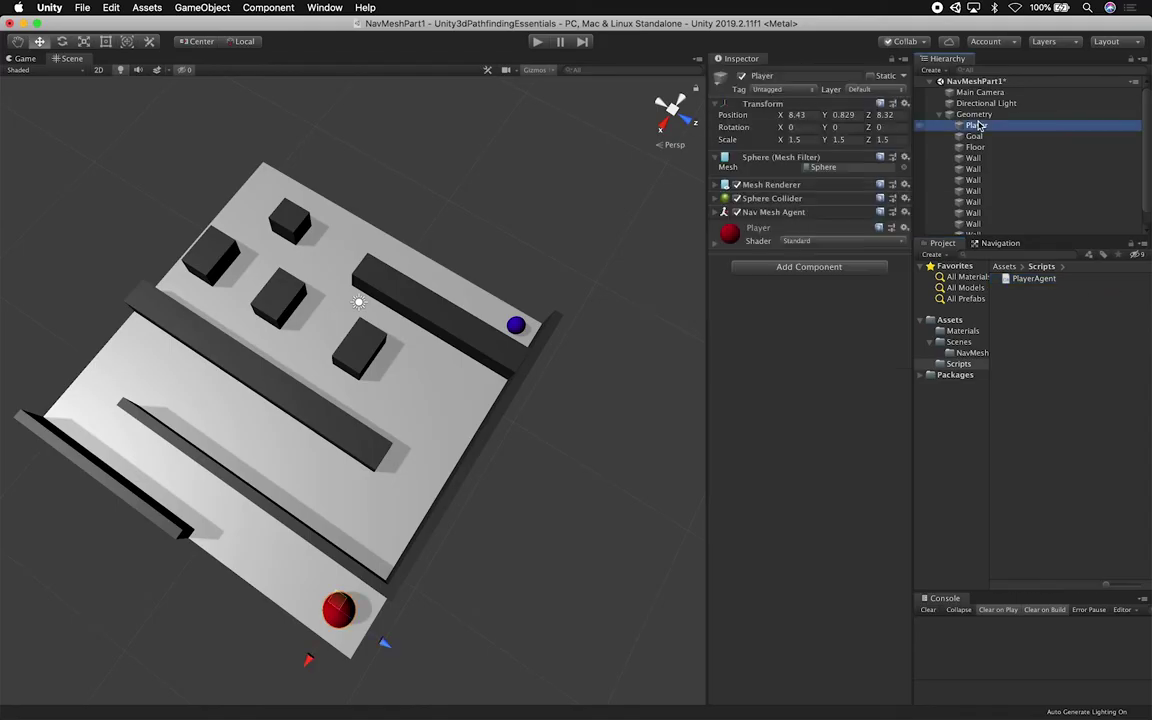
{"action": "left_click_drag", "start_coordinate": [1035, 284], "coordinate": [806, 330]}
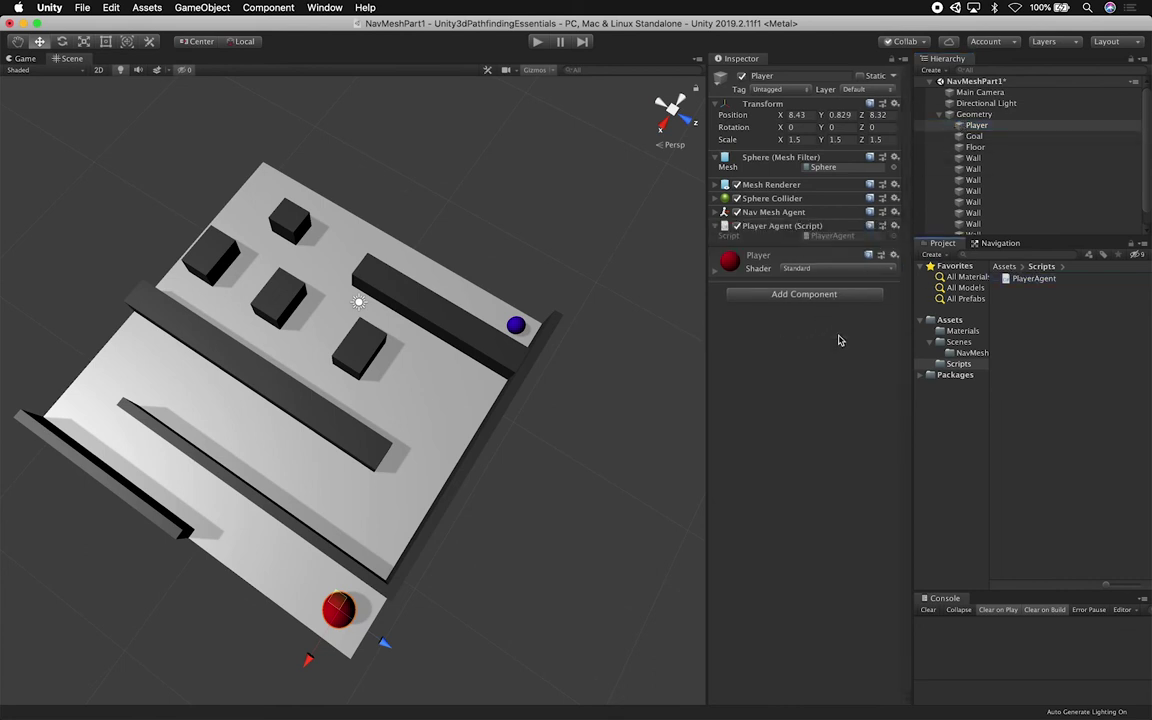
{"action": "double_click", "coordinate": [825, 237]}
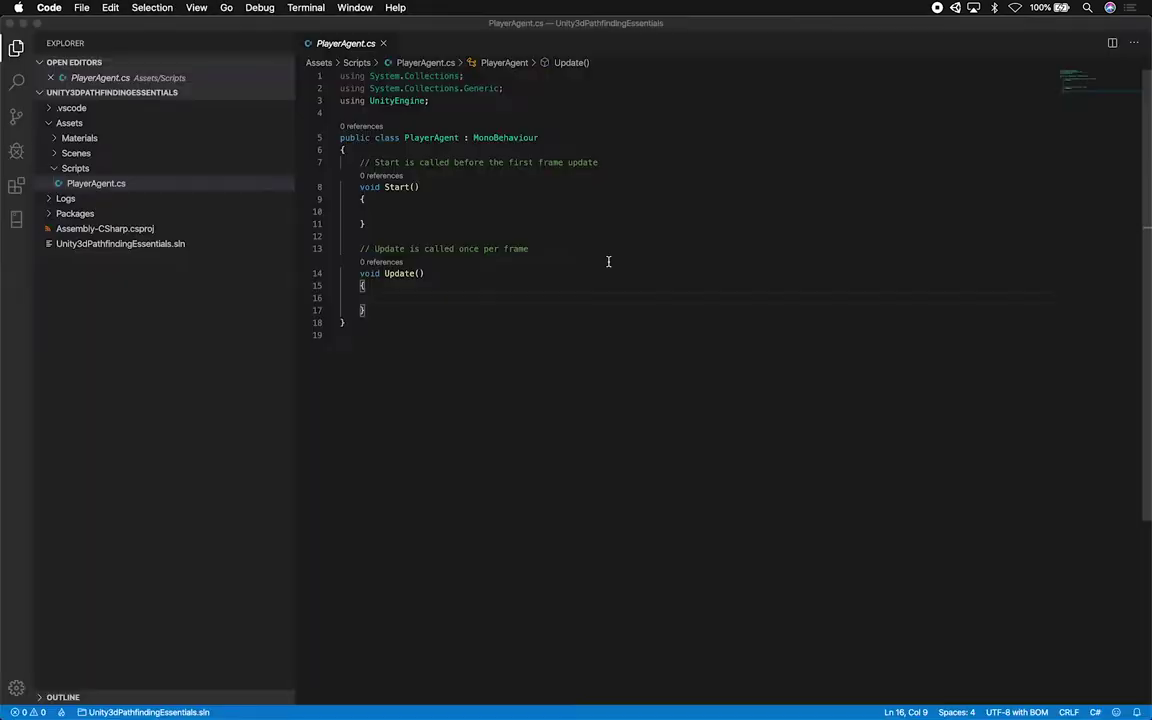
Delete the empty Update method and its comment from PlayerAgent.cs and save the script
{"action": "left_click", "coordinate": [373, 162]}
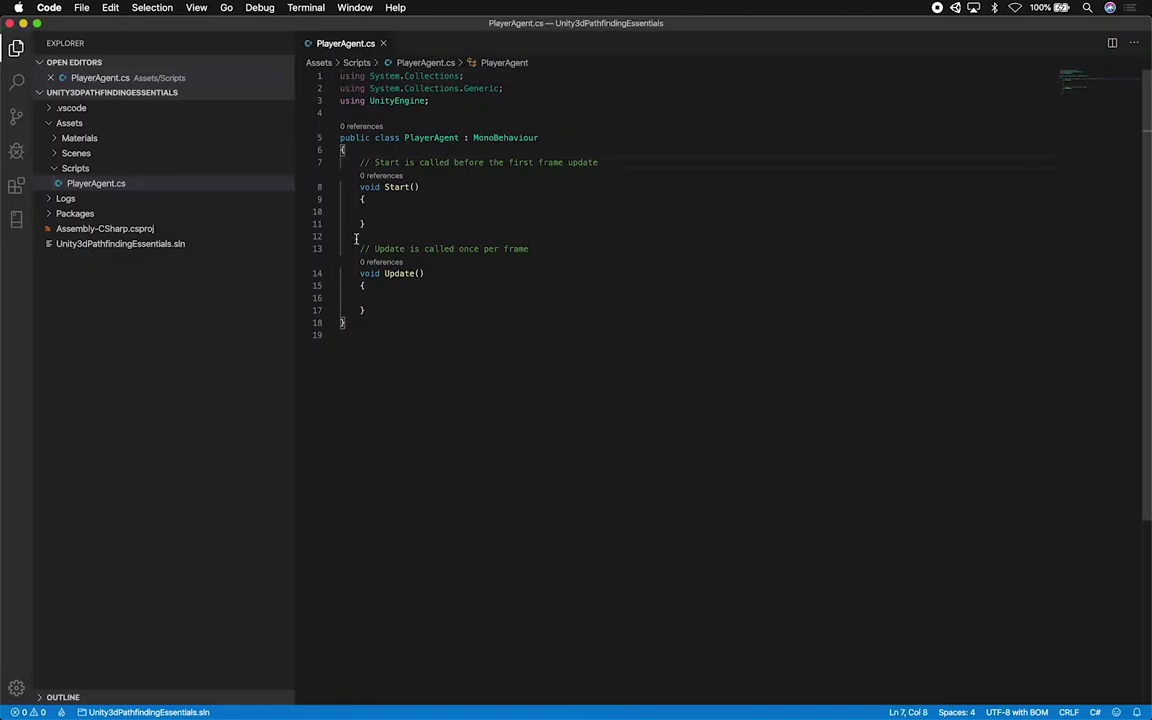
{"action": "left_click_drag", "start_coordinate": [373, 310], "coordinate": [352, 249]}
{"action": "key", "text": "BackSpace"}
{"action": "key", "text": "BackSpace"}
{"action": "key", "text": "BackSpace"}
{"action": "key", "text": "cmd+s"}
Replace the comment above Start with a private Transform field named goal, followed by a blank line
{"action": "left_click", "coordinate": [605, 163]}
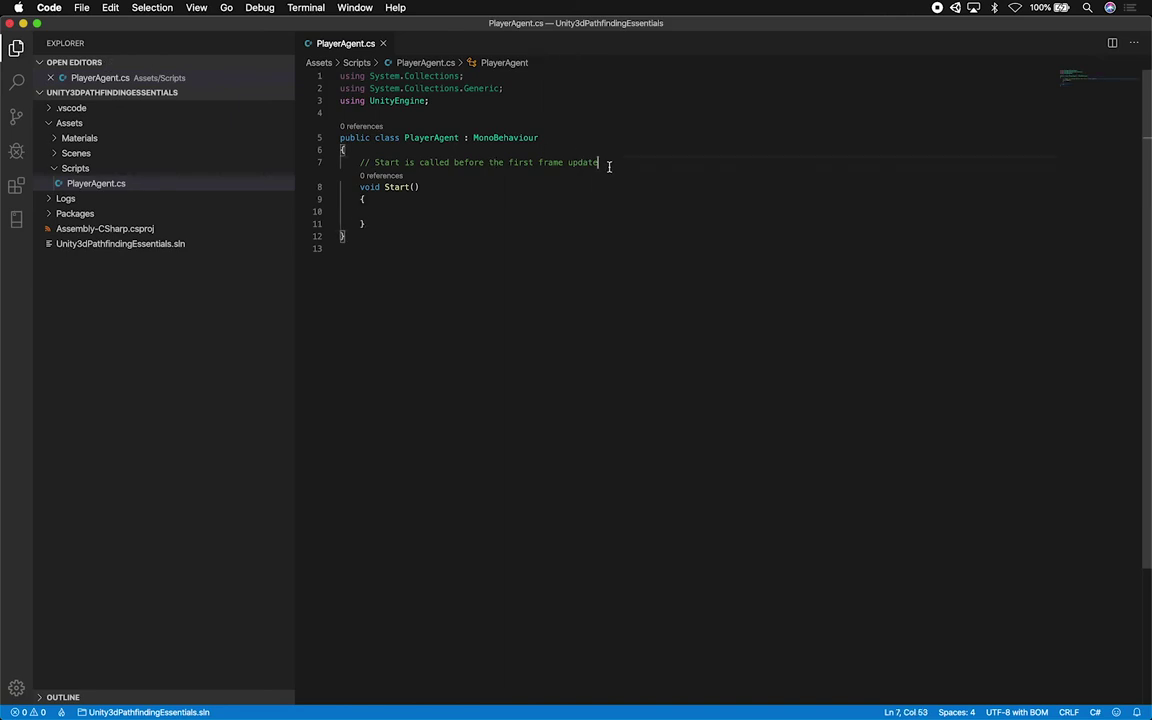
{"action": "key", "text": "super+BackSpace"}
{"action": "type", "text": "priva"}
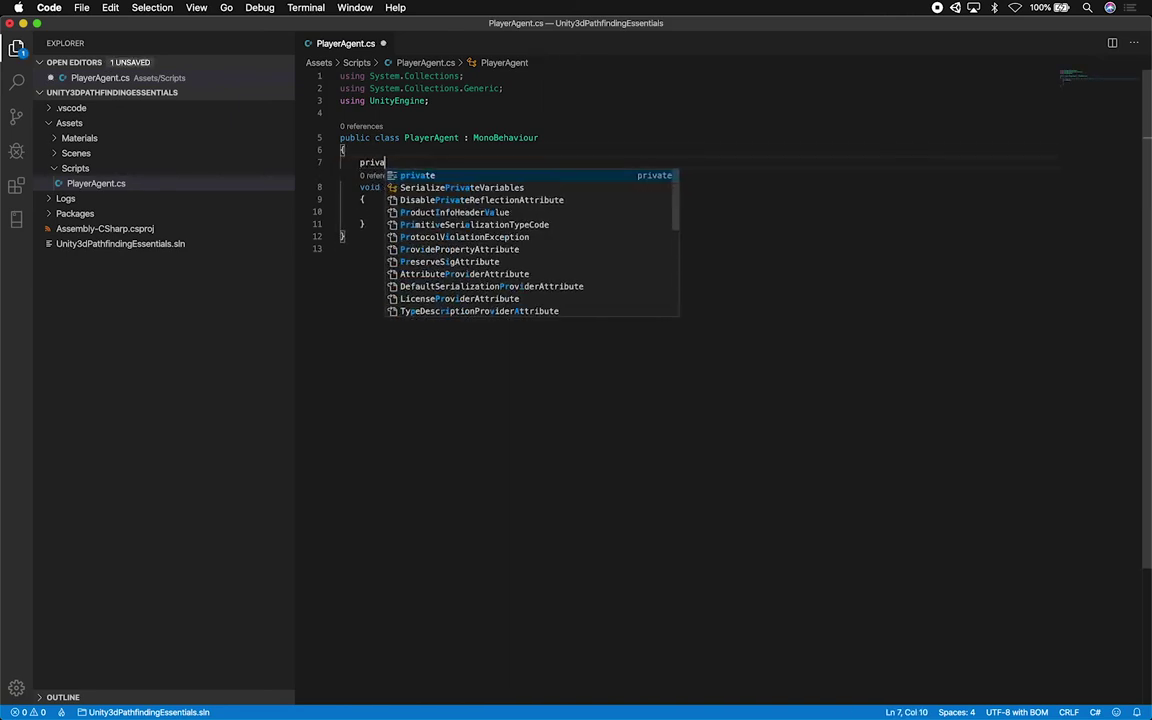
{"action": "type", "text": "te trans"}
{"action": "key", "text": "Tab"}
{"action": "type", "text": "goal;"}
{"action": "key", "text": "Return"}
Add a [SerializeField] attribute on its own line above the goal field
{"action": "key", "text": "Up"}
{"action": "key", "text": "Up"}
{"action": "key", "text": "Return"}
{"action": "type", "text": "pS"}
{"action": "key", "text": "BackSpace"}
{"action": "key", "text": "BackSpace"}
{"action": "type", "text": "[Ser"}
{"action": "key", "text": "BackSpace"}
{"action": "key", "text": "BackSpace"}
{"action": "key", "text": "BackSpace"}
{"action": "key", "text": "BackSpace"}
{"action": "type", "text": "[SerializeField"}
{"action": "key", "text": "Down"}
{"action": "key", "text": "Down"}
{"action": "key", "text": "Down"}
{"action": "key", "text": "Down"}
{"action": "key", "text": "Down"}
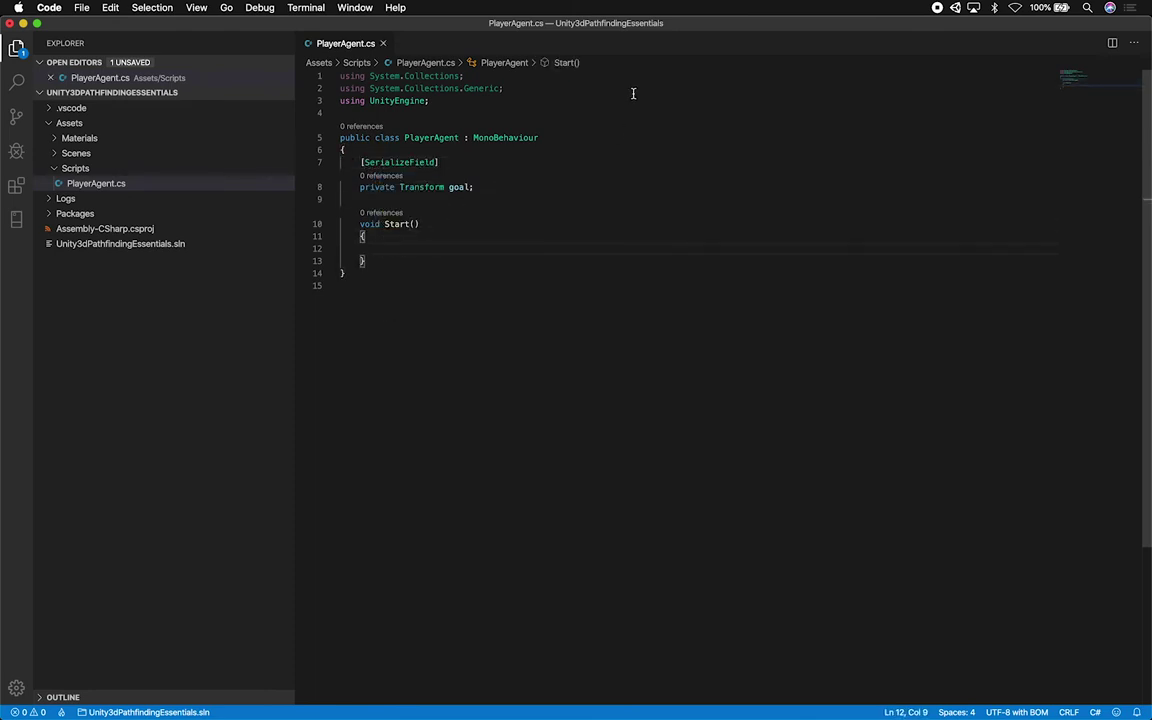
Add a using directive for UnityEngine.AI below the UnityEngine one
{"action": "left_click", "coordinate": [509, 99]}
{"action": "key", "text": "Return"}
{"action": "type", "text": "using "}
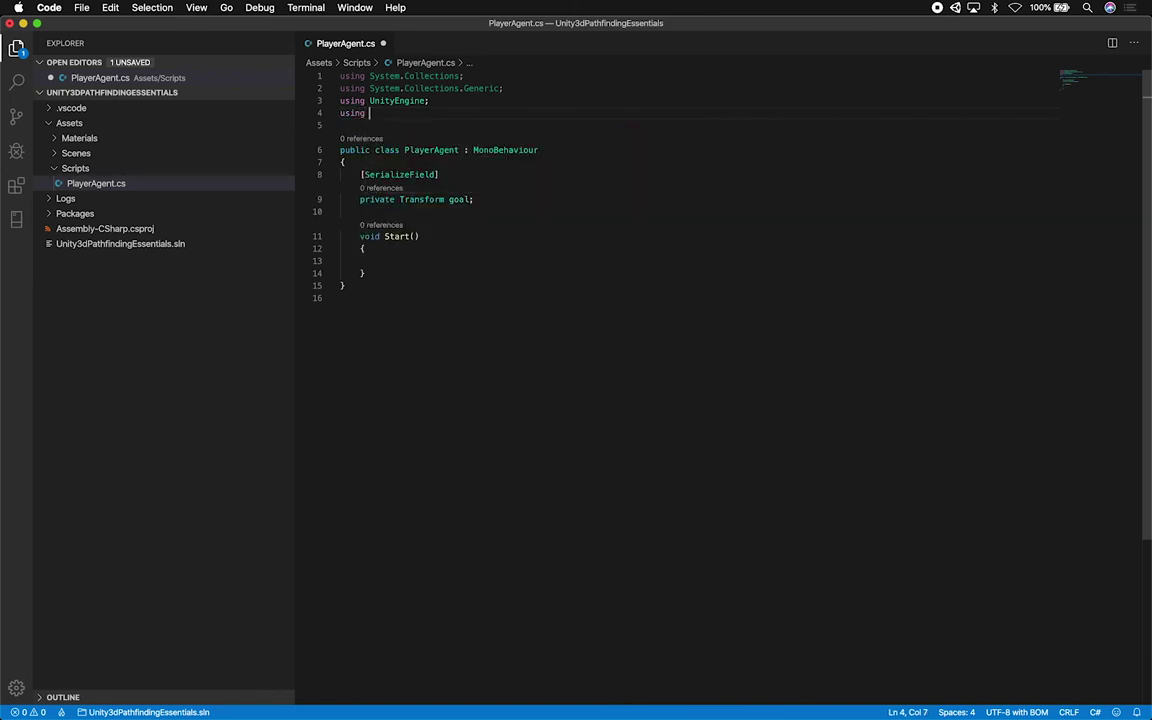
{"action": "type", "text": "Unity"}
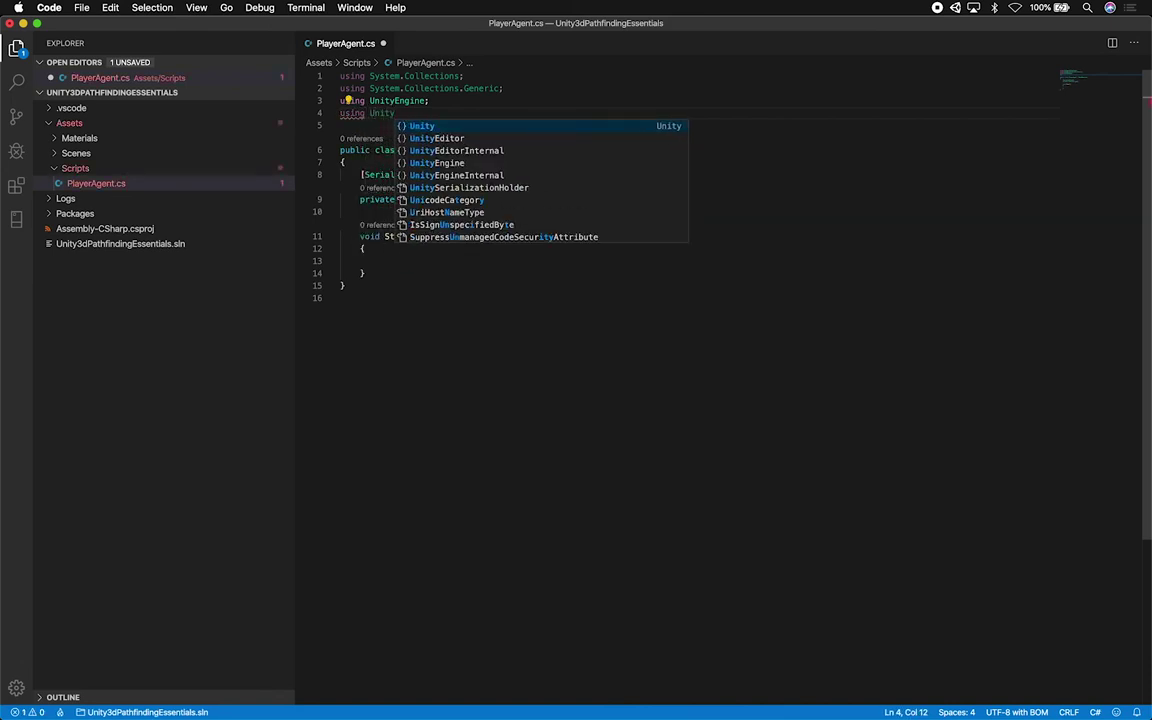
{"action": "type", "text": "E"}
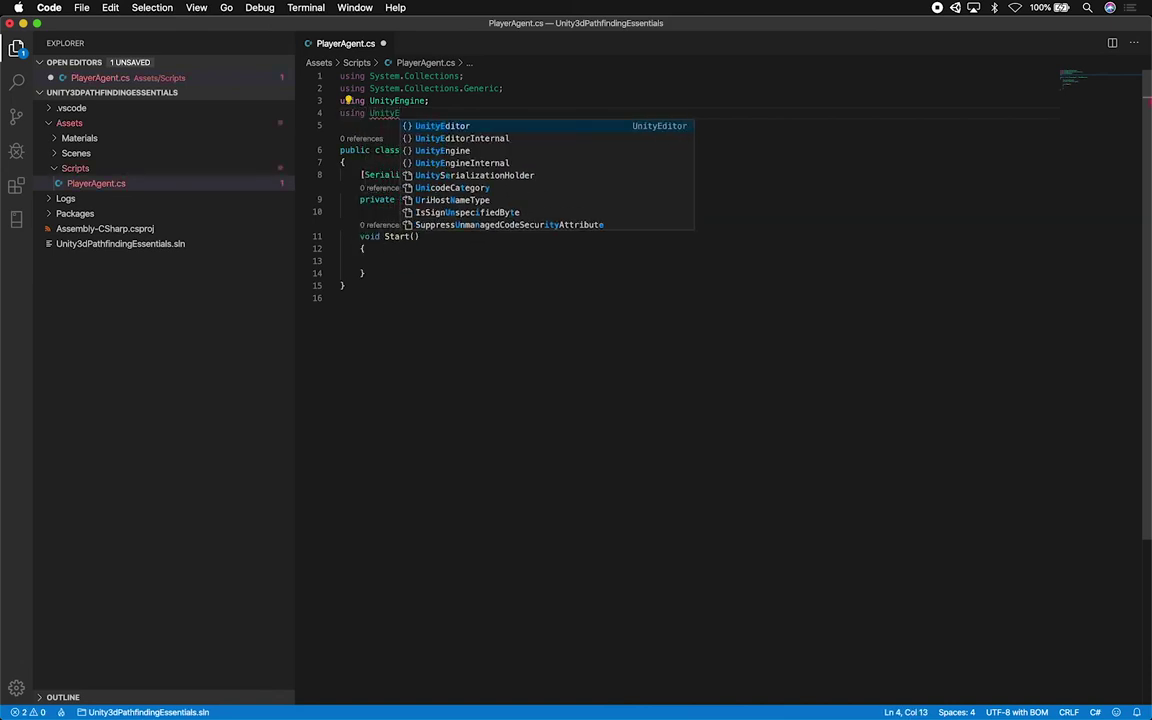
{"action": "type", "text": "ngine.AI;"}
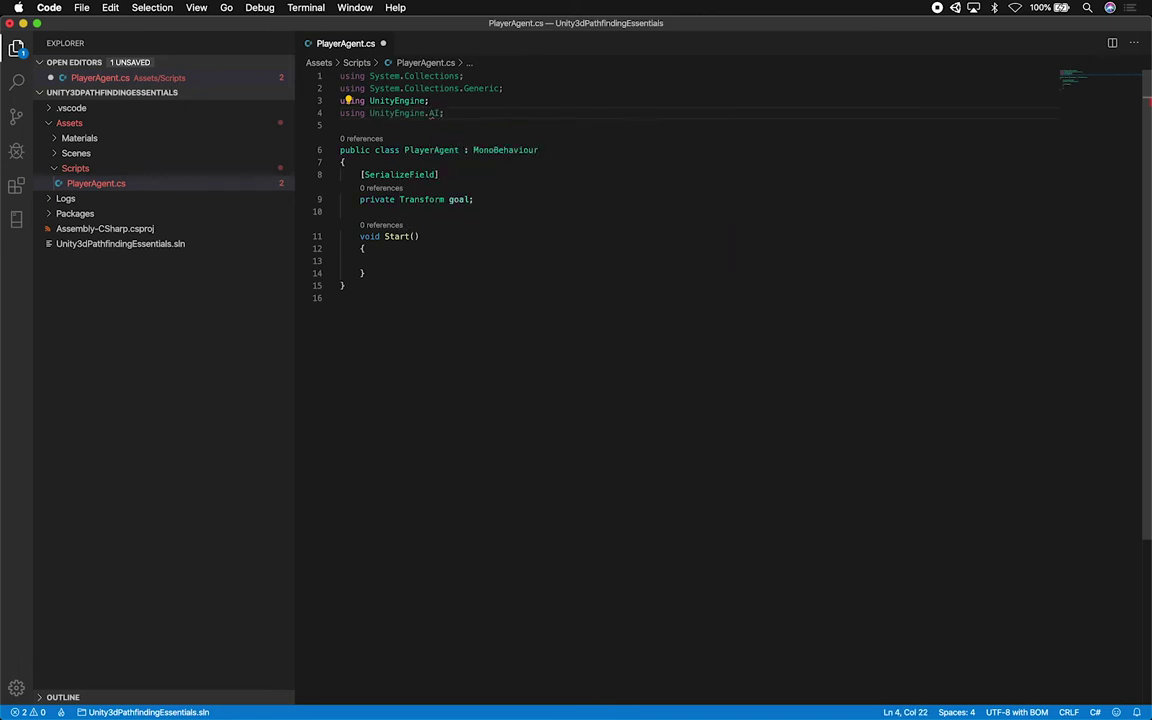
In Start, declare var playerAgent and assign it GetComponent<NavMeshAgent>()
{"action": "left_click", "coordinate": [437, 258]}
{"action": "type", "text": "var "}
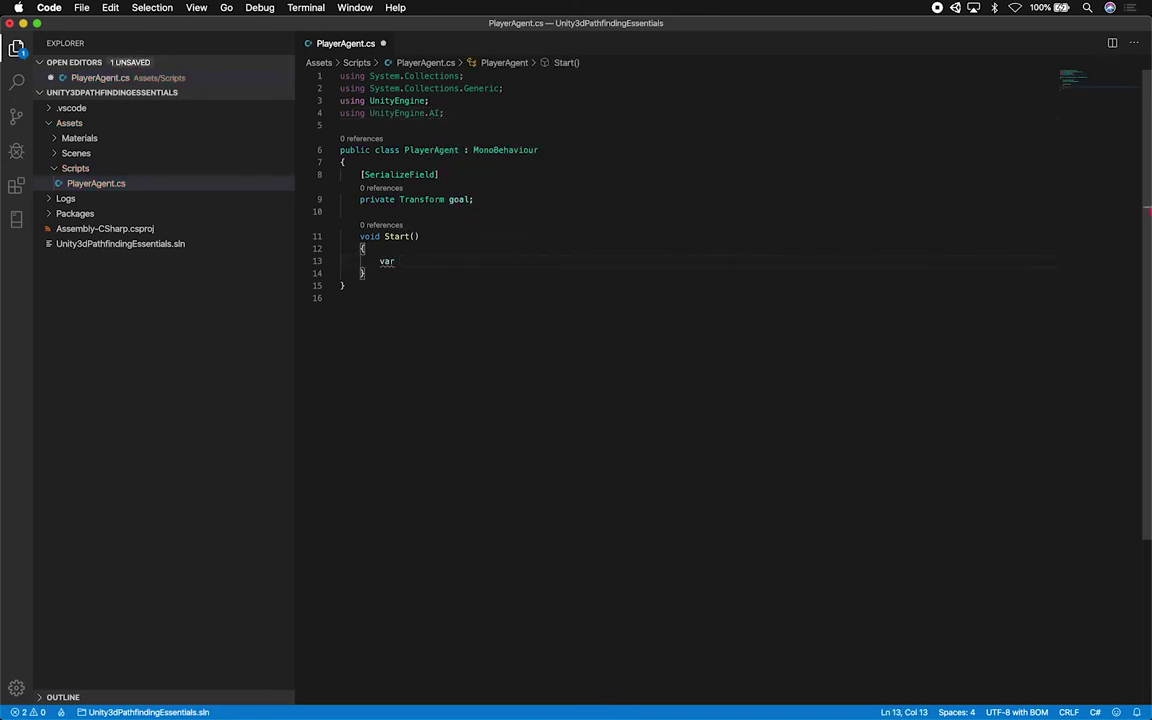
{"action": "type", "text": "playerAgent = GetComponent<"}
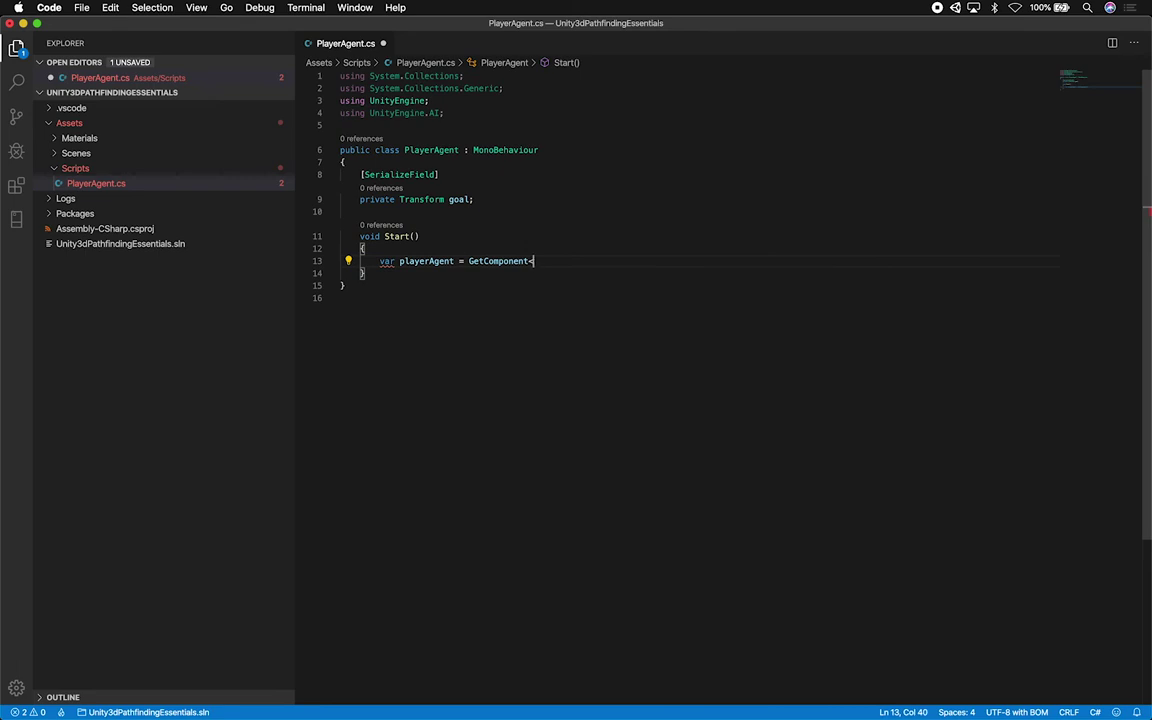
{"action": "type", "text": "Nav"}
{"action": "key", "text": "Tab"}
{"action": "type", "text": ">();"}
{"action": "key", "text": "Return"}
Set playerAgent.destination to goal.position in Start and save the script
{"action": "type", "text": "playerAgent."}
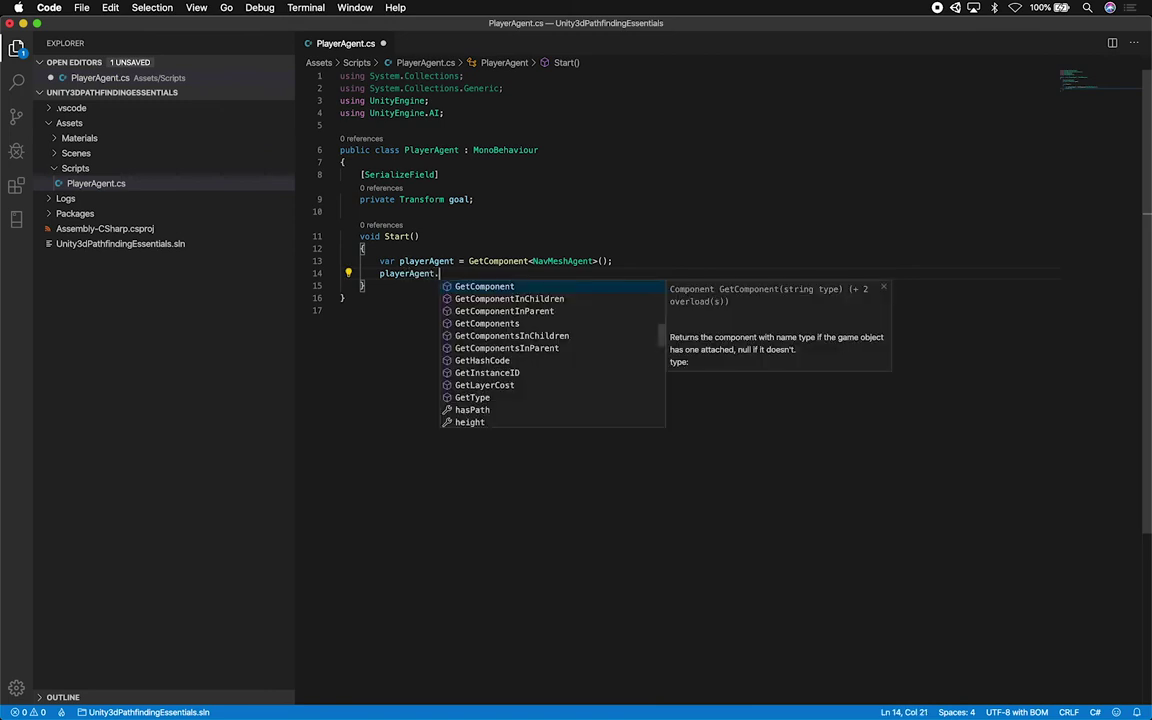
{"action": "type", "text": "destination"}
{"action": "key", "text": "Tab"}
{"action": "type", "text": "= goal.position"}
{"action": "key", "text": "Tab"}
{"action": "type", "text": ";"}
{"action": "key", "text": "Down"}
{"action": "key", "text": "super+s"}
{"action": "key", "text": "Up"}
{"action": "key", "text": "Up"}
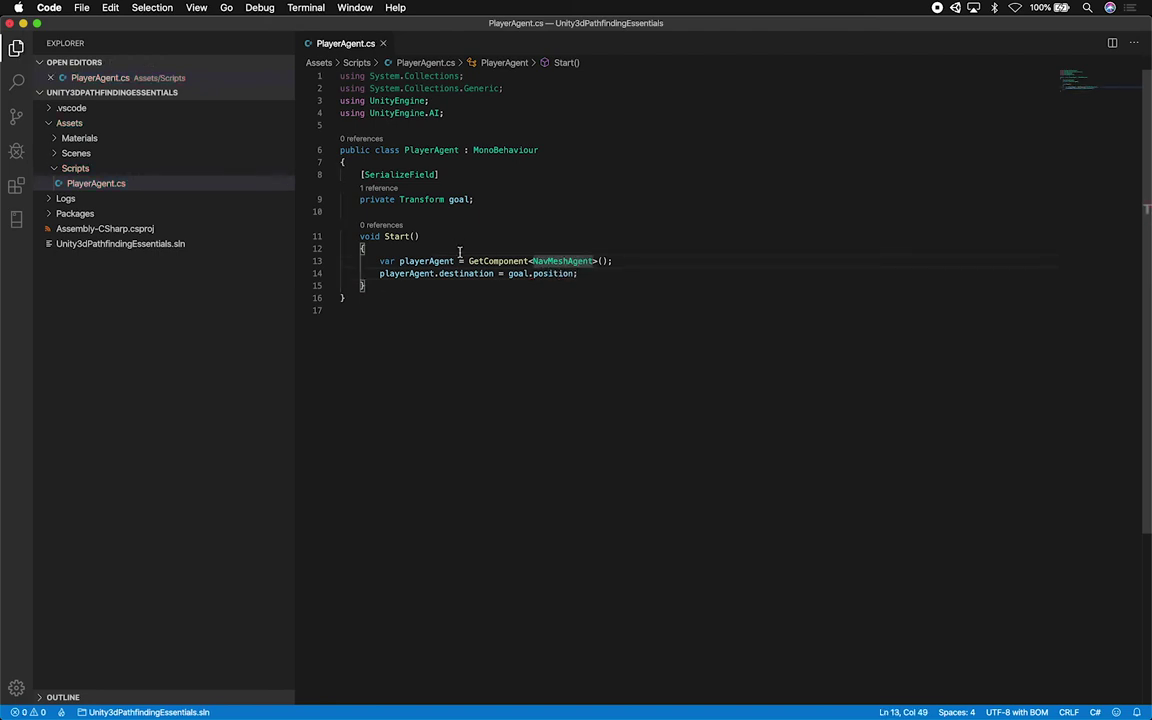
{"action": "mouse_move", "coordinate": [583, 262]}
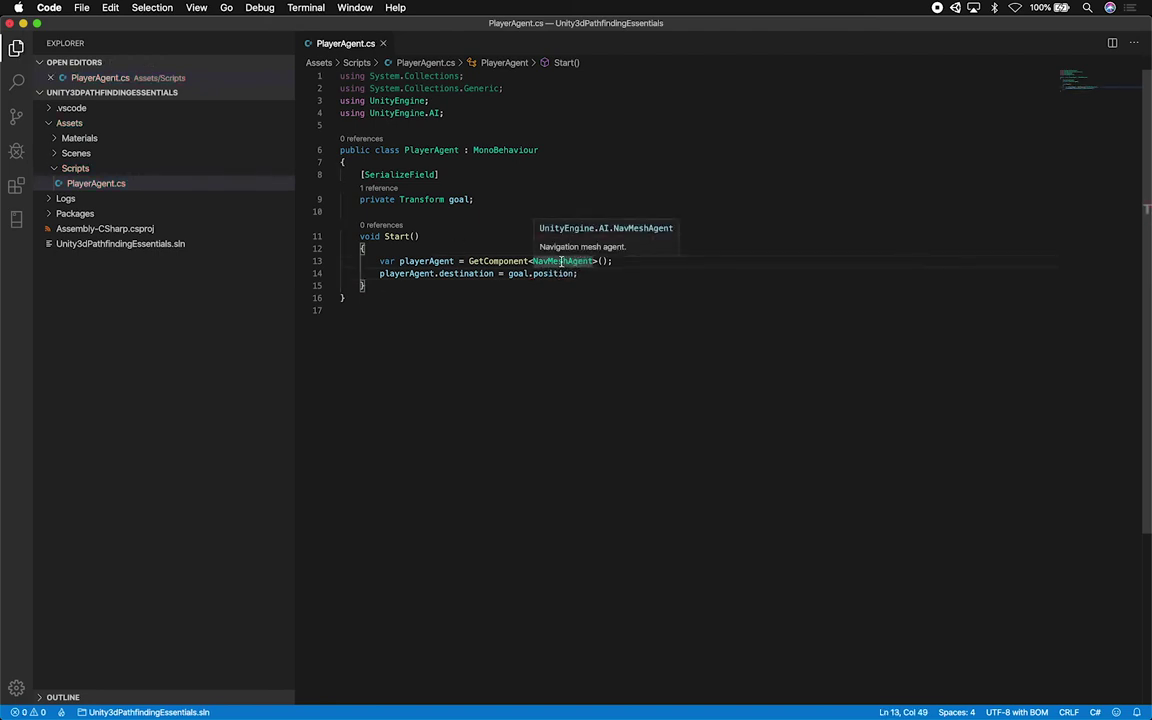
{"action": "double_click", "coordinate": [378, 273]}
{"action": "double_click", "coordinate": [442, 273]}
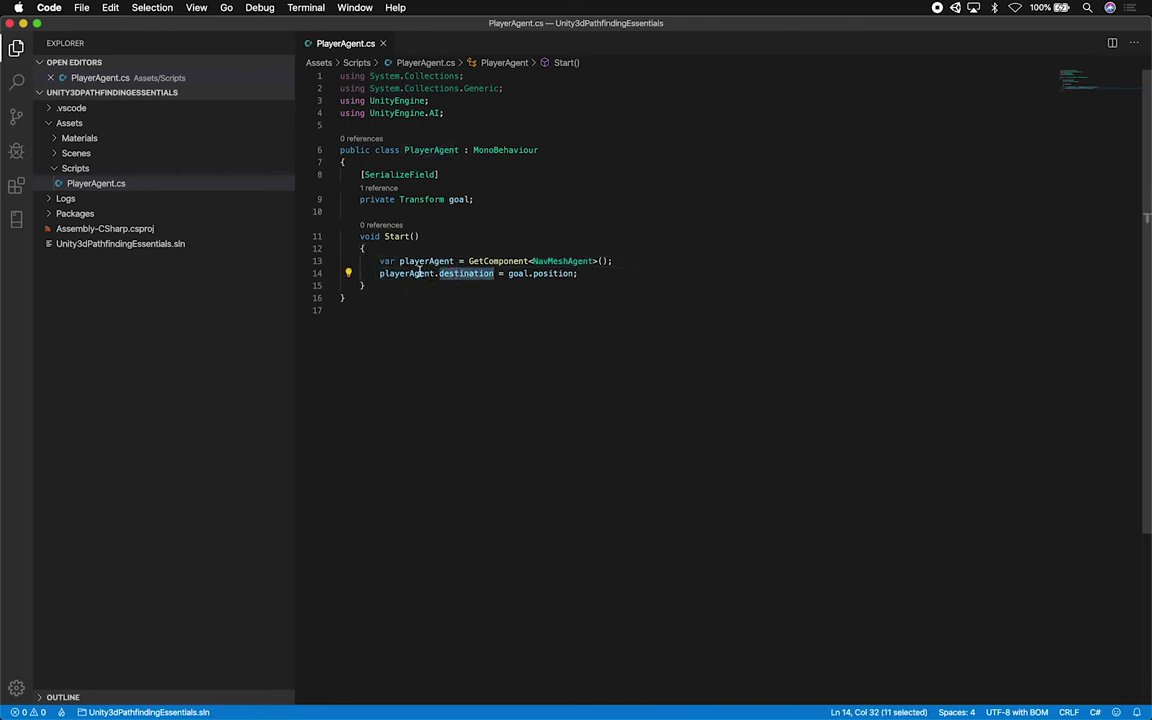
{"action": "left_click_drag", "start_coordinate": [506, 273], "coordinate": [576, 273]}
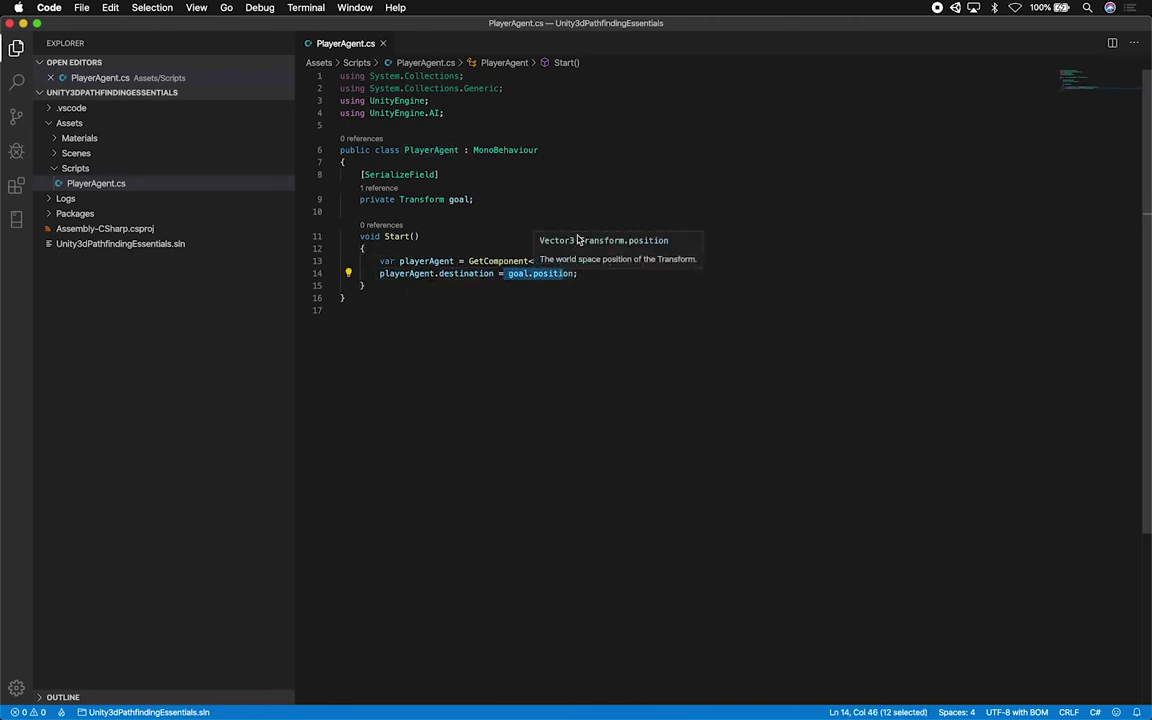
{"action": "left_click", "coordinate": [761, 355]}
Delete the unused System.Collections and System.Collections.Generic using directives
{"action": "left_click_drag", "start_coordinate": [340, 76], "coordinate": [545, 90]}
{"action": "key", "text": "BackSpace"}
{"action": "key", "text": "Delete"}
{"action": "left_click", "coordinate": [582, 236]}
{"action": "left_click", "coordinate": [597, 302]}
Return to Unity and dock the Game view beside the Scene view, making the Game view the wider one
{"action": "key", "text": "super+Tab"}
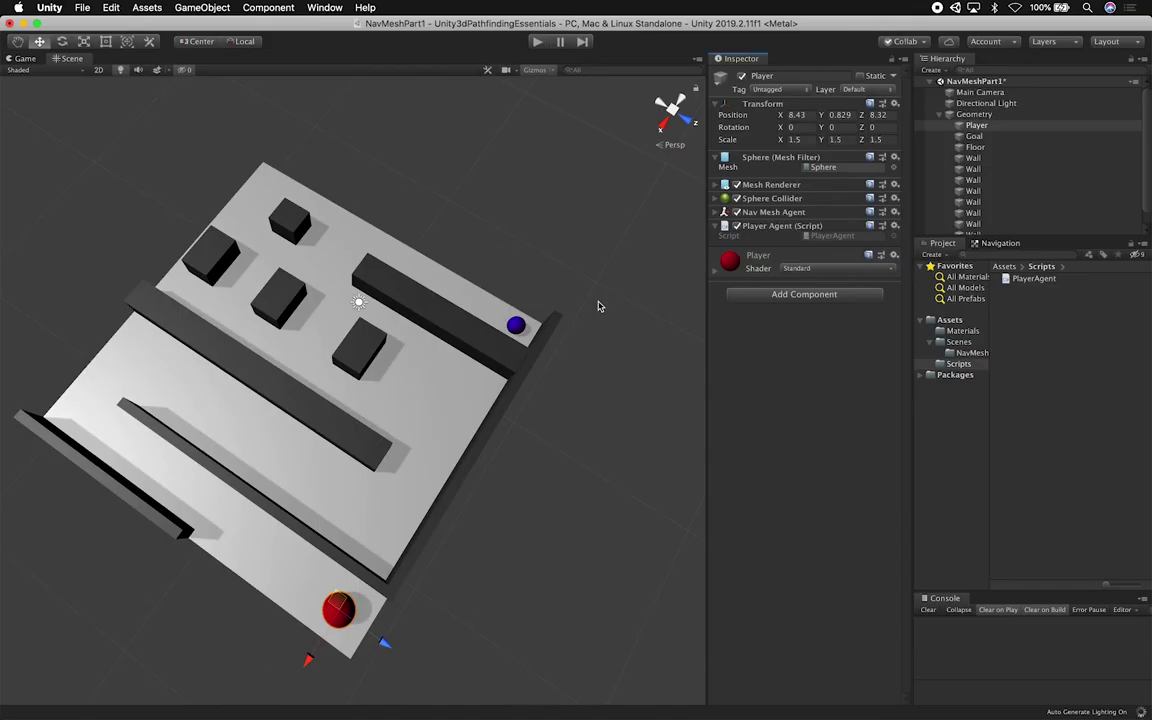
{"action": "key", "text": "q"}
{"action": "left_click", "coordinate": [398, 476]}
{"action": "left_click_drag", "start_coordinate": [391, 517], "coordinate": [296, 262], "text": "alt"}
{"action": "key", "text": "w"}
{"action": "left_click_drag", "start_coordinate": [197, 190], "coordinate": [186, 173], "text": "alt"}
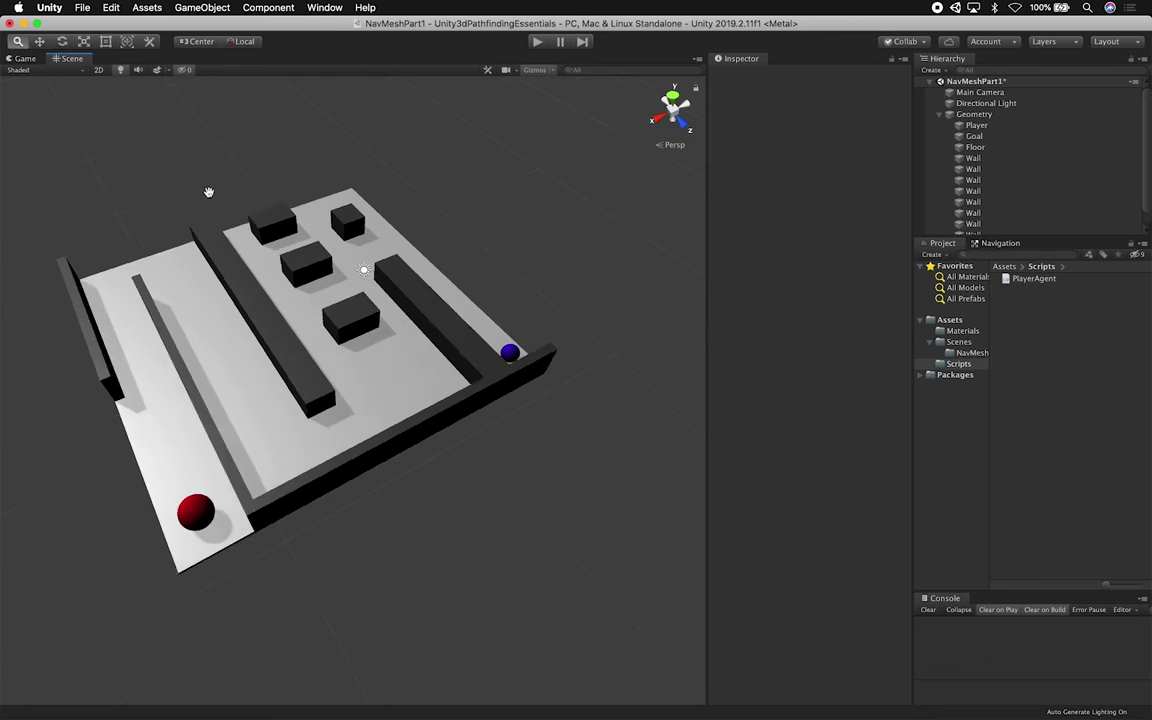
{"action": "left_click_drag", "start_coordinate": [25, 58], "coordinate": [566, 444]}
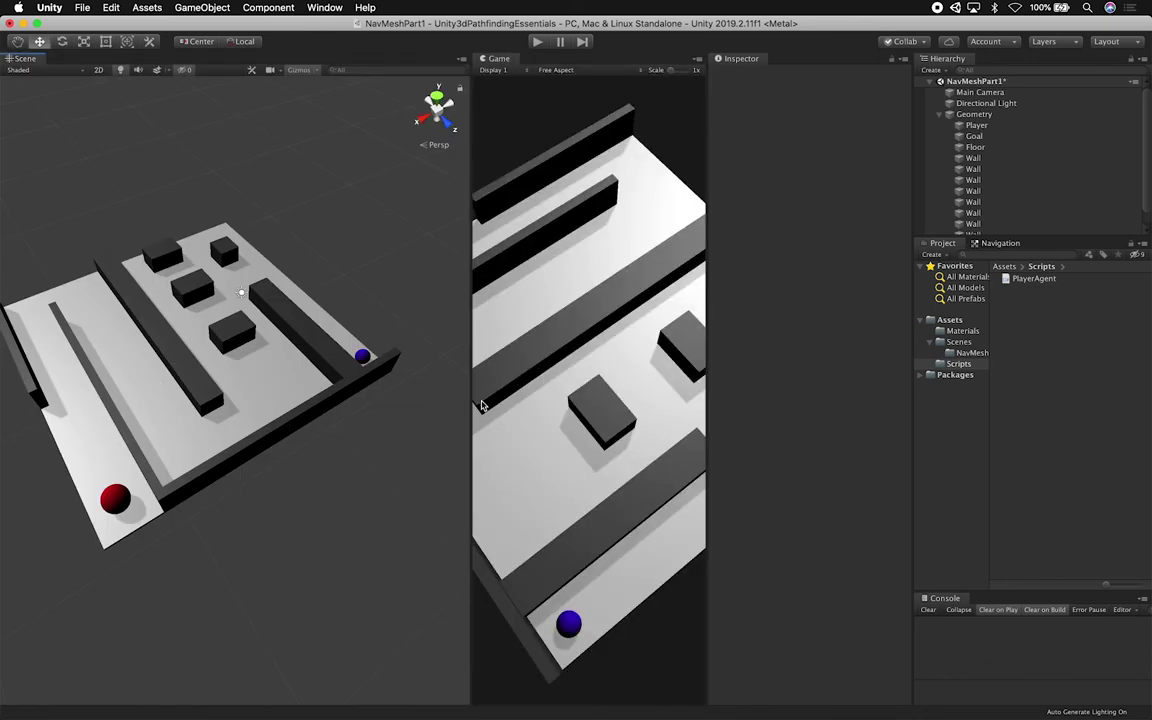
{"action": "left_click_drag", "start_coordinate": [470, 394], "coordinate": [325, 390]}
Group the Inspector with the Project and Navigation panels, and adjust the widths of the Scene and Game views
{"action": "left_click_drag", "start_coordinate": [744, 63], "coordinate": [990, 240]}
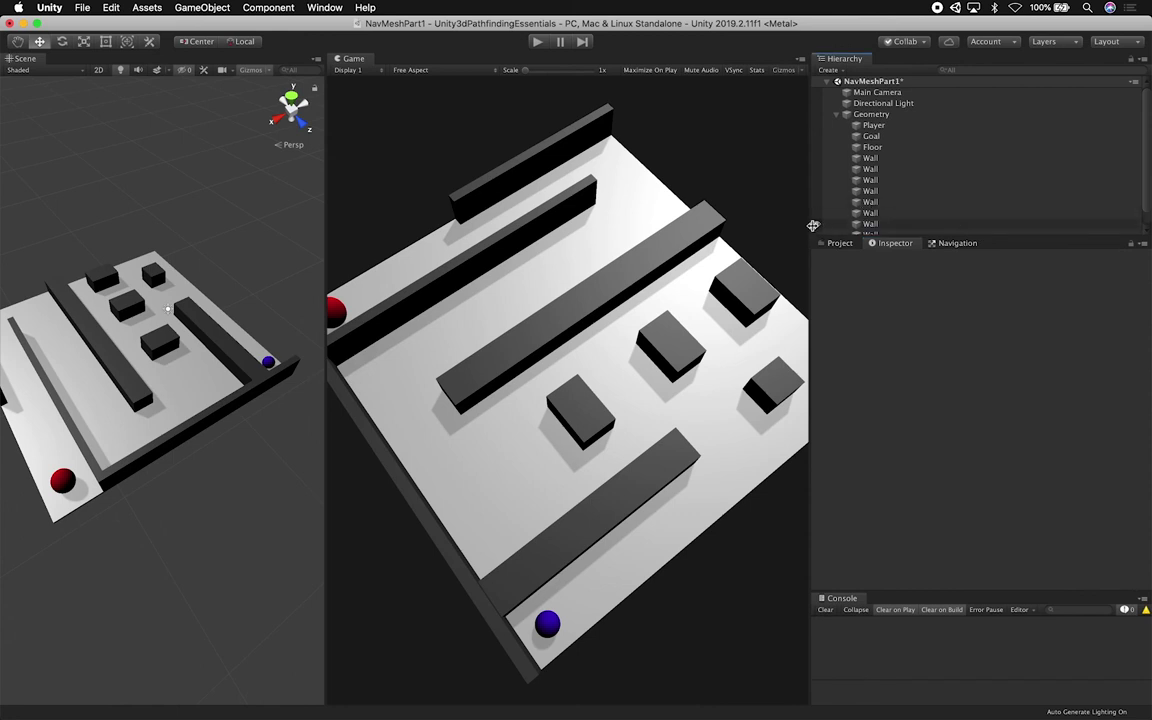
{"action": "left_click_drag", "start_coordinate": [813, 227], "coordinate": [964, 227]}
{"action": "left_click_drag", "start_coordinate": [326, 262], "coordinate": [404, 260]}
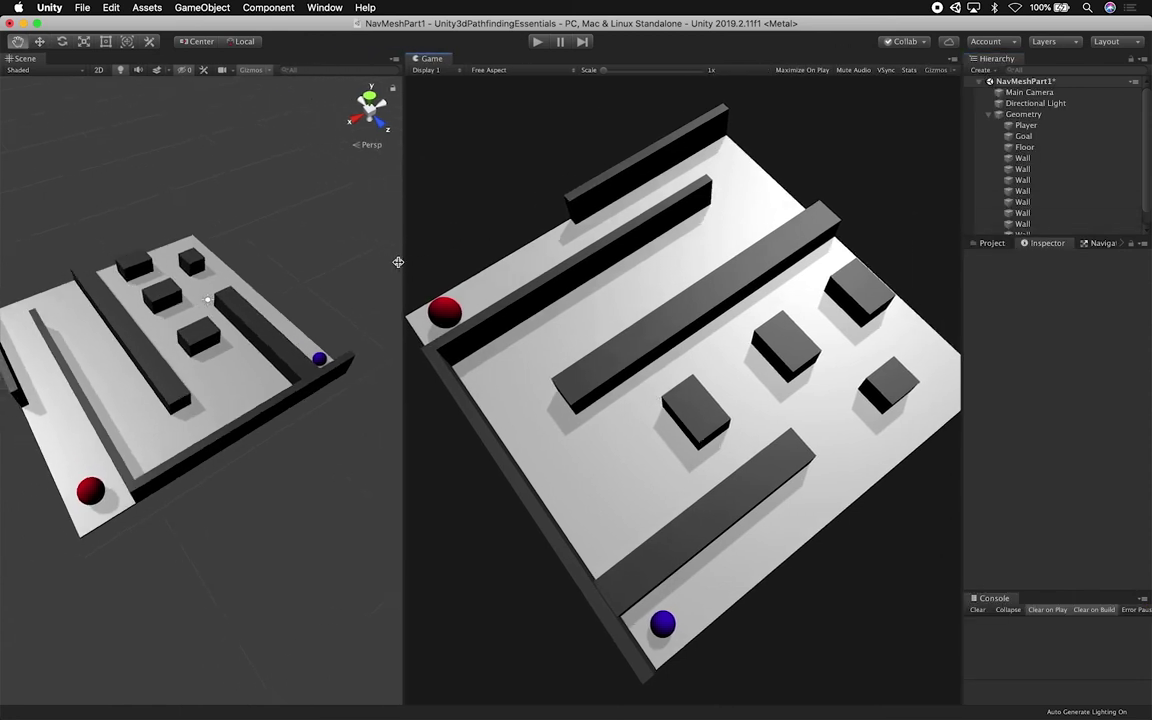
Assign the Goal object to the Goal field of the Player's Player Agent script and run the scene
{"action": "left_click", "coordinate": [1015, 114]}
{"action": "left_click", "coordinate": [1030, 147]}
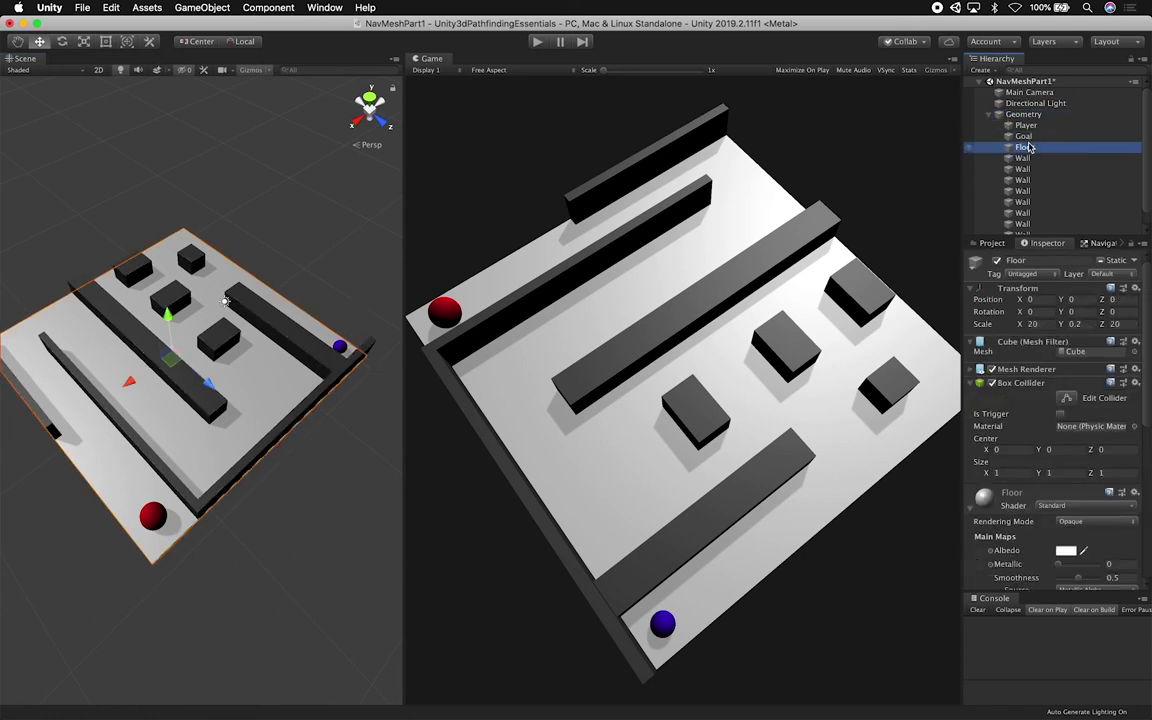
{"action": "scroll", "coordinate": [362, 415], "scroll_direction": "down", "scroll_amount": 3}
{"action": "middle_click_drag", "start_coordinate": [342, 420], "coordinate": [350, 432]}
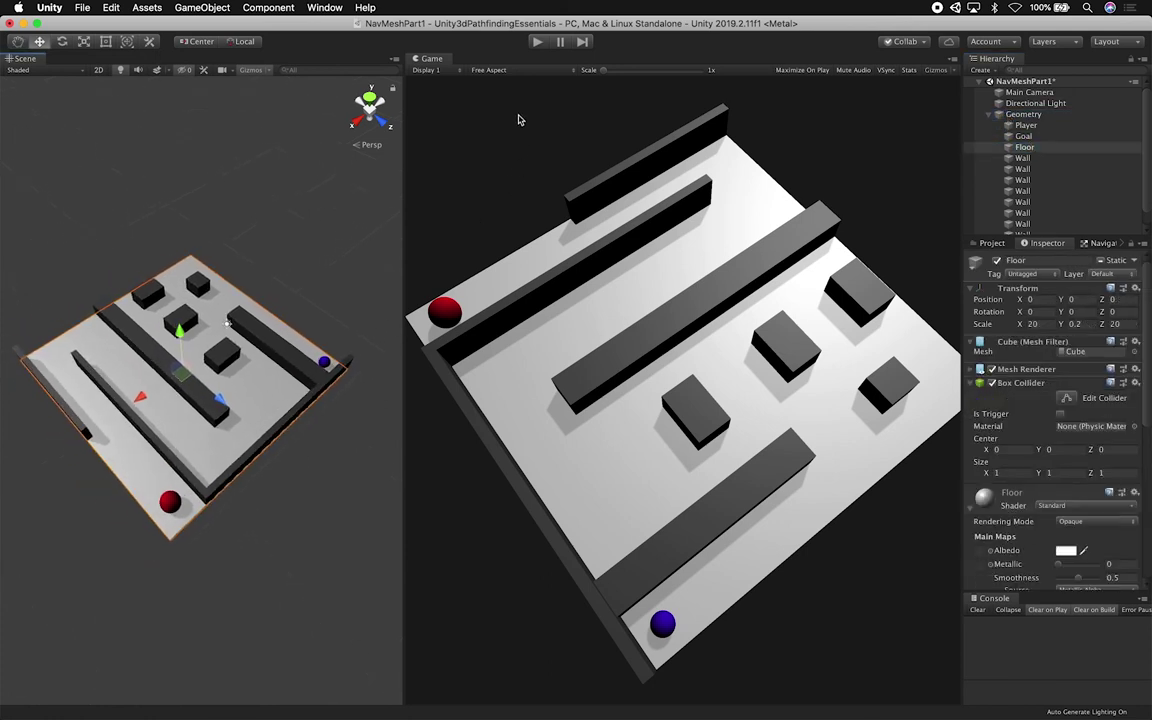
{"action": "left_click", "coordinate": [1027, 126]}
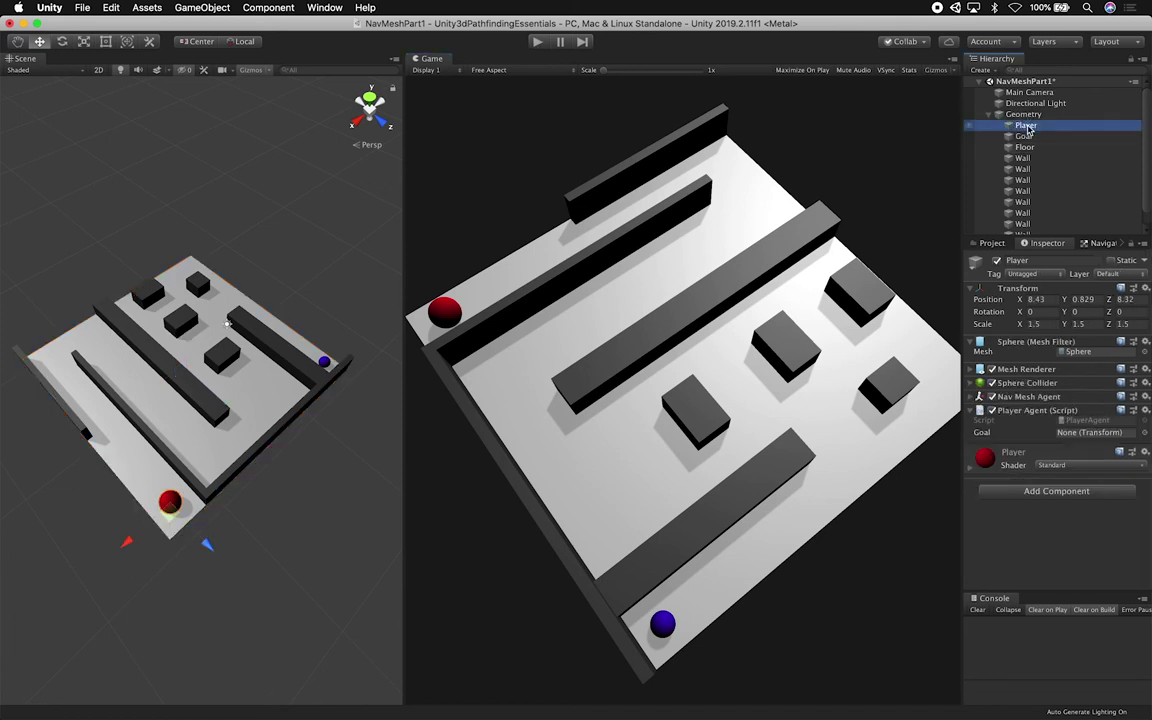
{"action": "left_click_drag", "start_coordinate": [1027, 142], "coordinate": [1093, 437]}
{"action": "left_click", "coordinate": [538, 42]}
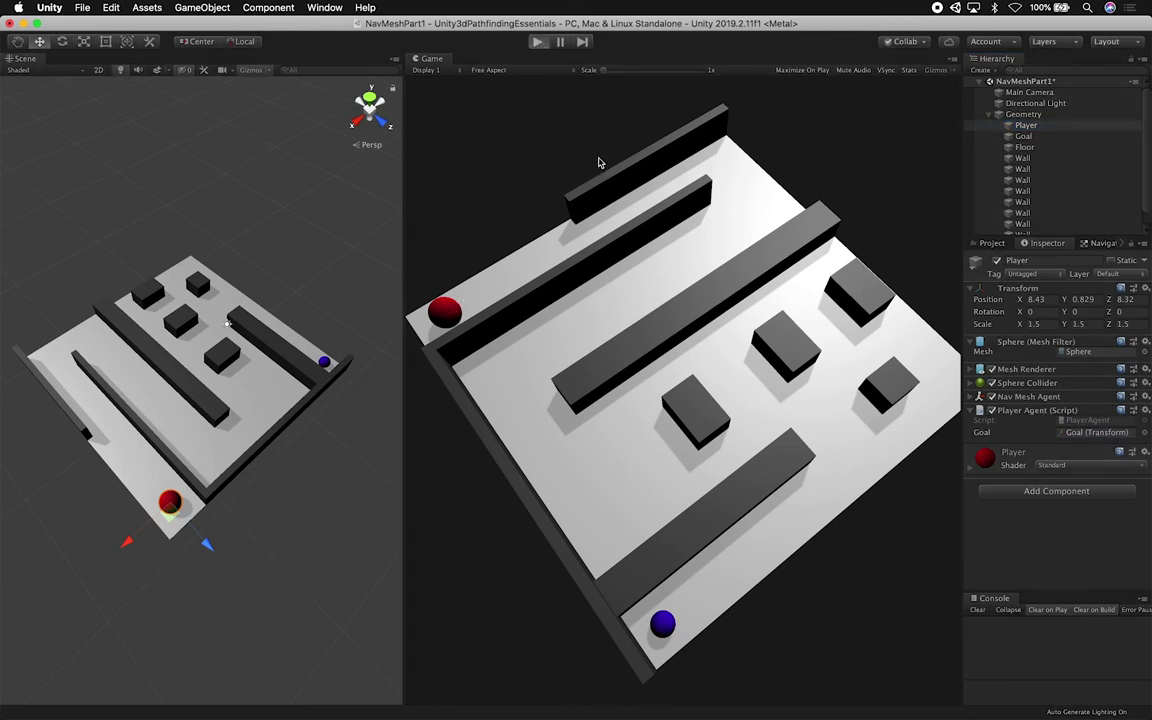
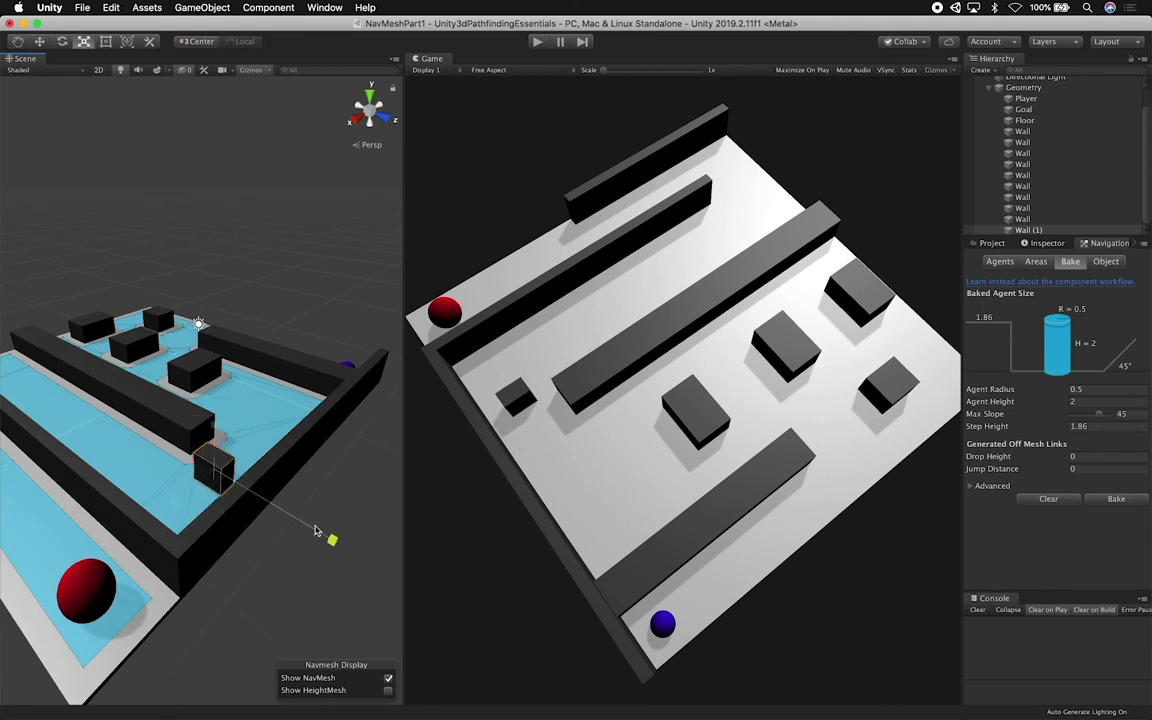
Reshape Wall (1) into a low block bridging the gap between the long middle wall's end and the outer wall
{"action": "left_click_drag", "start_coordinate": [224, 455], "coordinate": [335, 408], "text": "alt"}
{"action": "key", "text": "f"}
{"action": "scroll", "coordinate": [170, 372], "scroll_direction": "down", "scroll_amount": 5}
{"action": "left_click_drag", "start_coordinate": [161, 432], "coordinate": [259, 403], "text": "alt"}
{"action": "key", "text": "r"}
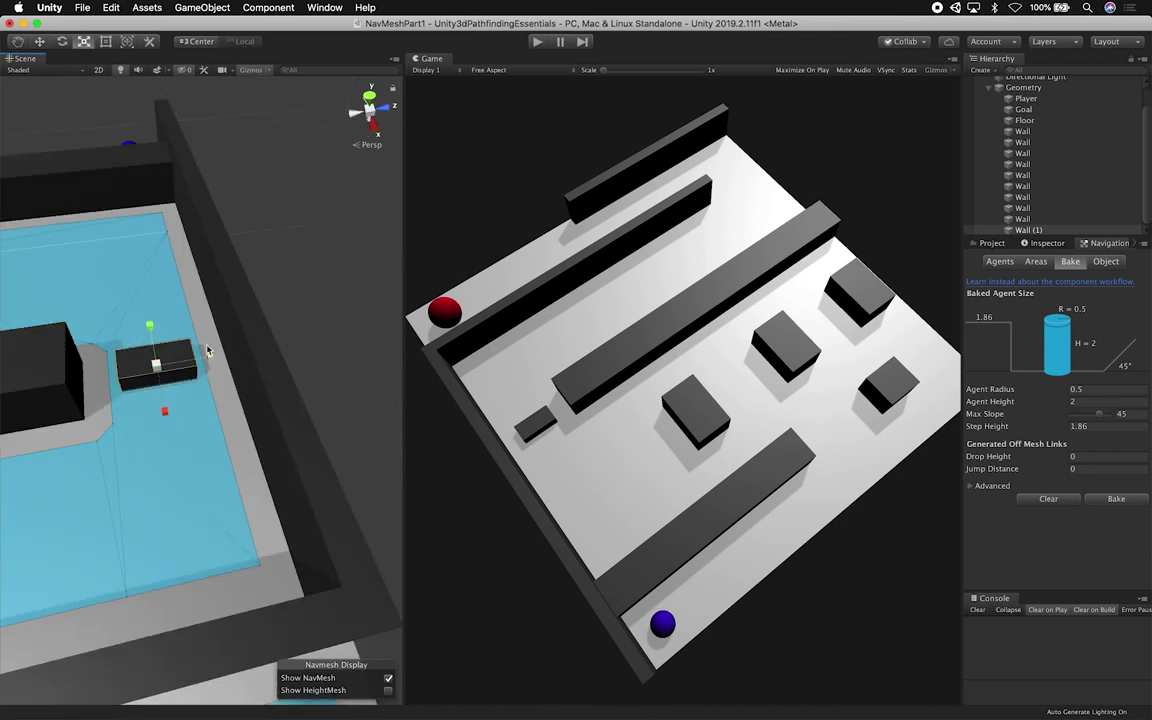
{"action": "mouse_move", "coordinate": [209, 357]}
{"action": "left_mouse_down"}
{"action": "mouse_move", "coordinate": [270, 359]}
{"action": "mouse_move", "coordinate": [199, 358]}
{"action": "left_mouse_up"}
{"action": "key", "text": "w"}
{"action": "left_click", "coordinate": [290, 260]}
{"action": "left_click_drag", "start_coordinate": [288, 264], "coordinate": [209, 384], "text": "alt"}
{"action": "left_click", "coordinate": [199, 355]}
Rename the Wall (1) object as Platform
{"action": "left_click", "coordinate": [1047, 231]}
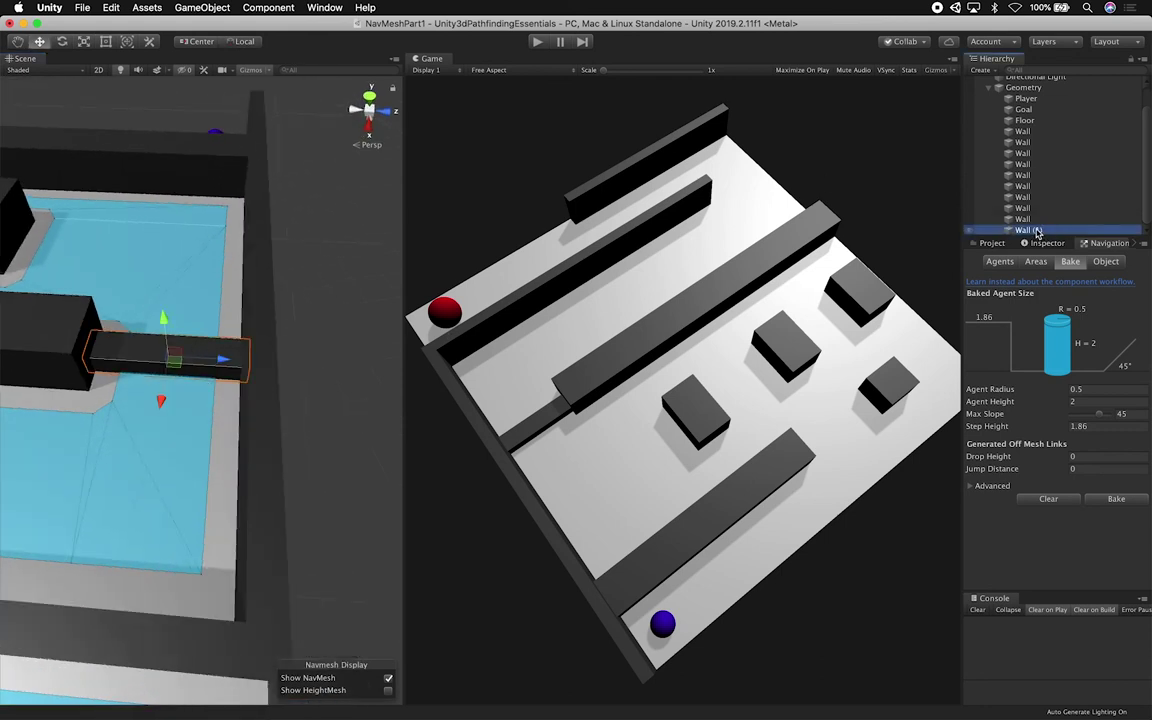
{"action": "left_click", "coordinate": [1037, 232]}
{"action": "type", "text": "Platfo"}
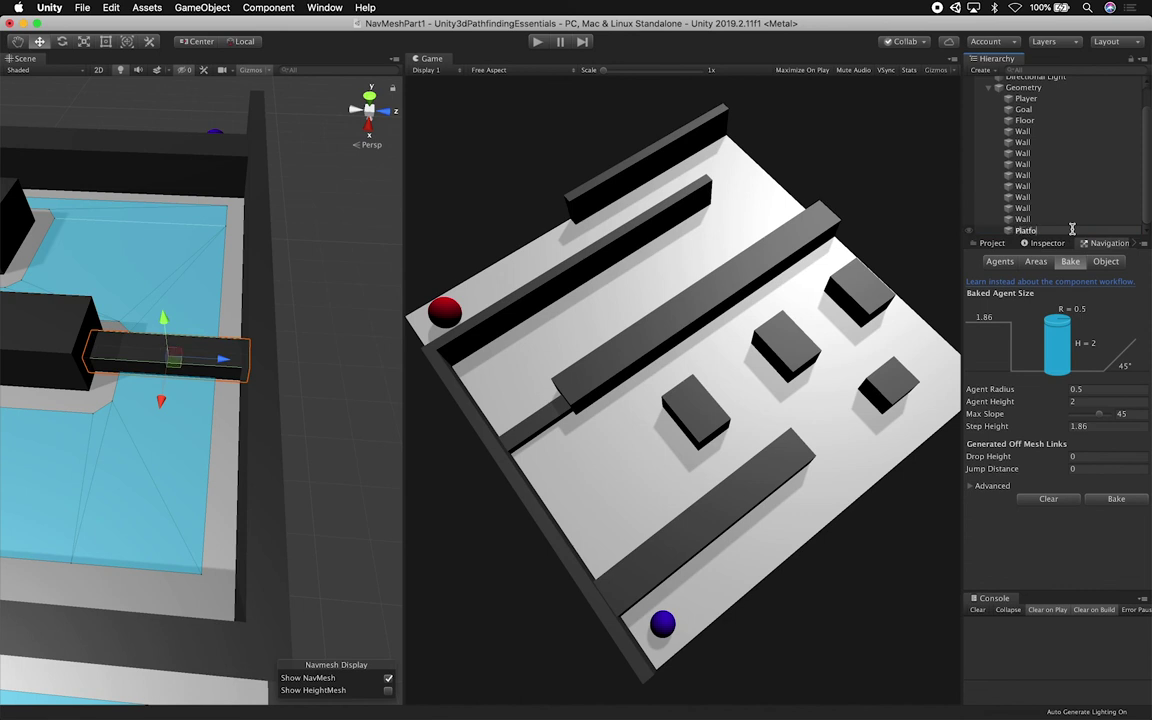
{"action": "type", "text": "rm"}
{"action": "key", "text": "Return"}
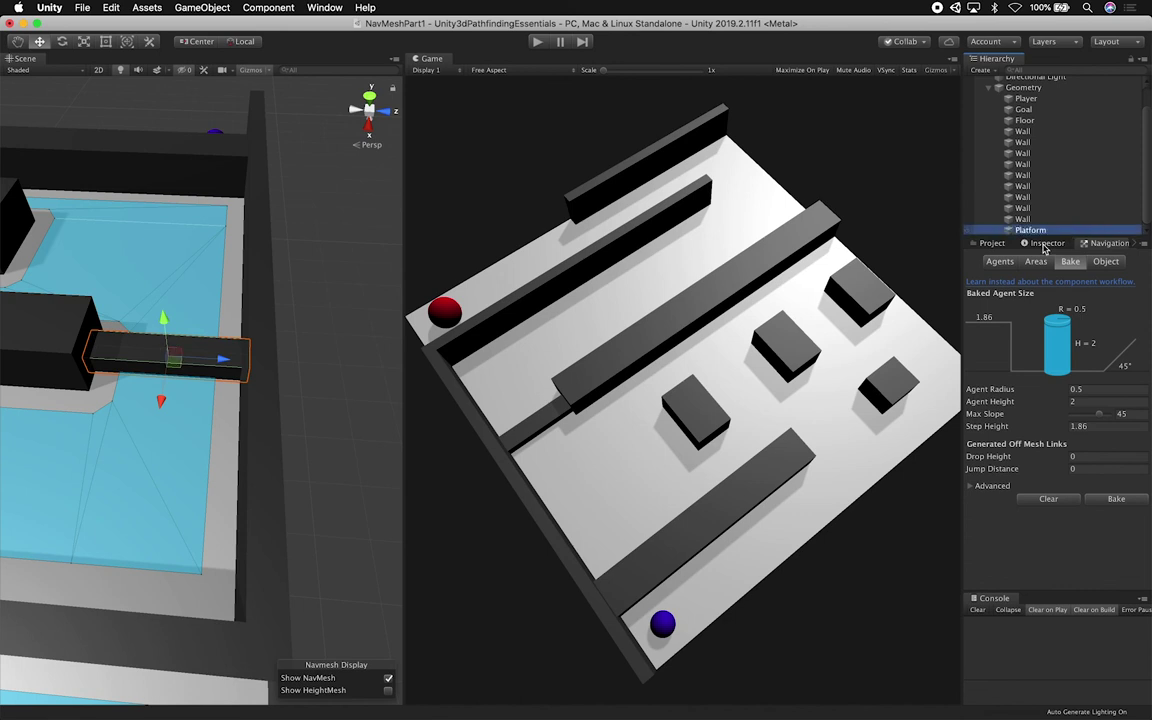
Duplicate the Wall material in the Materials folder and name the copy Platform
{"action": "left_click", "coordinate": [992, 243]}
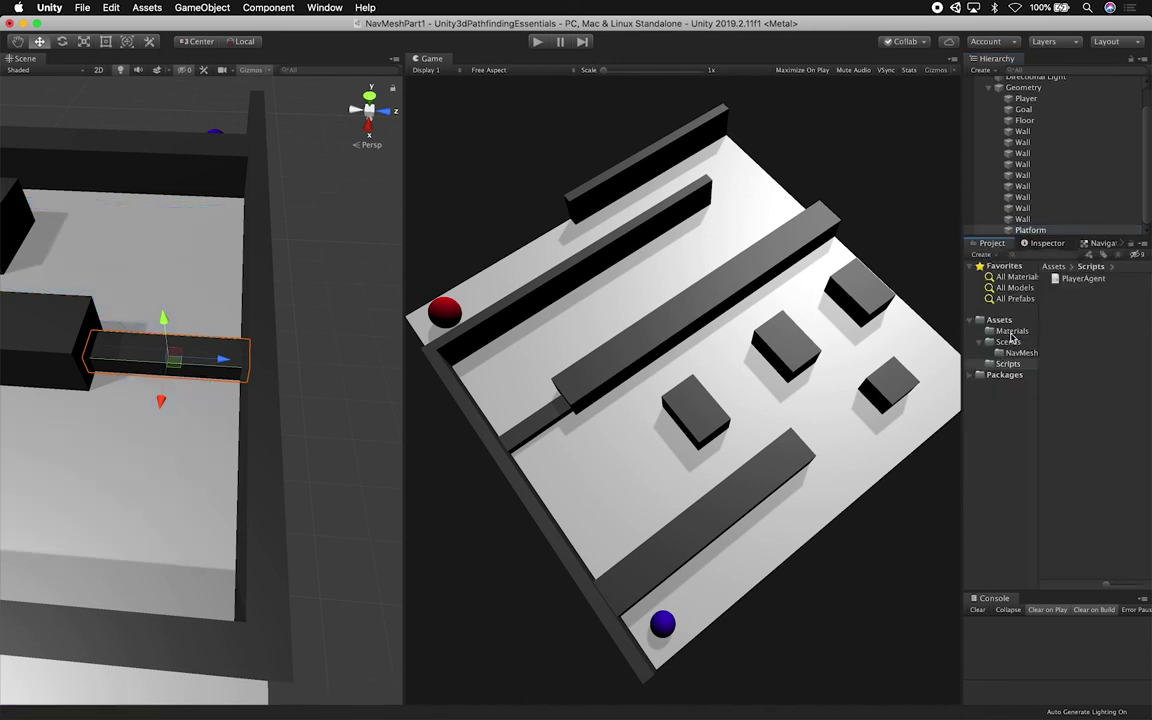
{"action": "left_click", "coordinate": [1011, 332]}
{"action": "right_click", "coordinate": [1052, 345]}
{"action": "mouse_move", "coordinate": [1060, 357]}
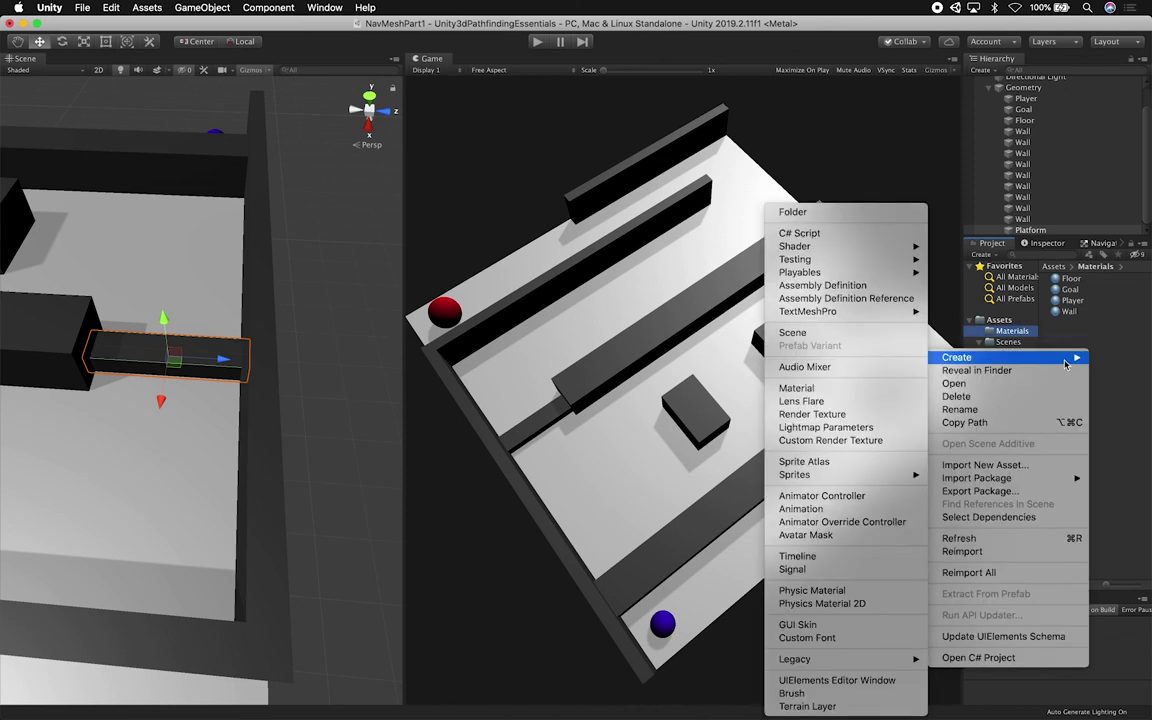
{"action": "left_click", "coordinate": [1137, 305]}
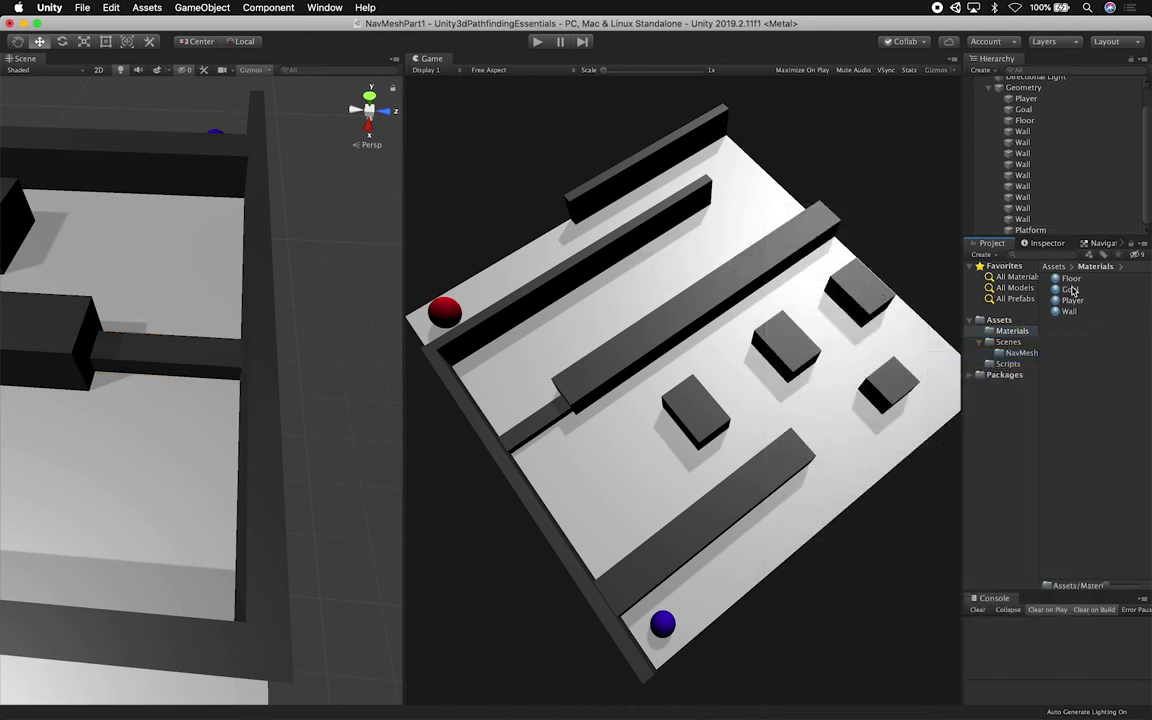
{"action": "left_click", "coordinate": [1069, 312]}
{"action": "key", "text": "super+d"}
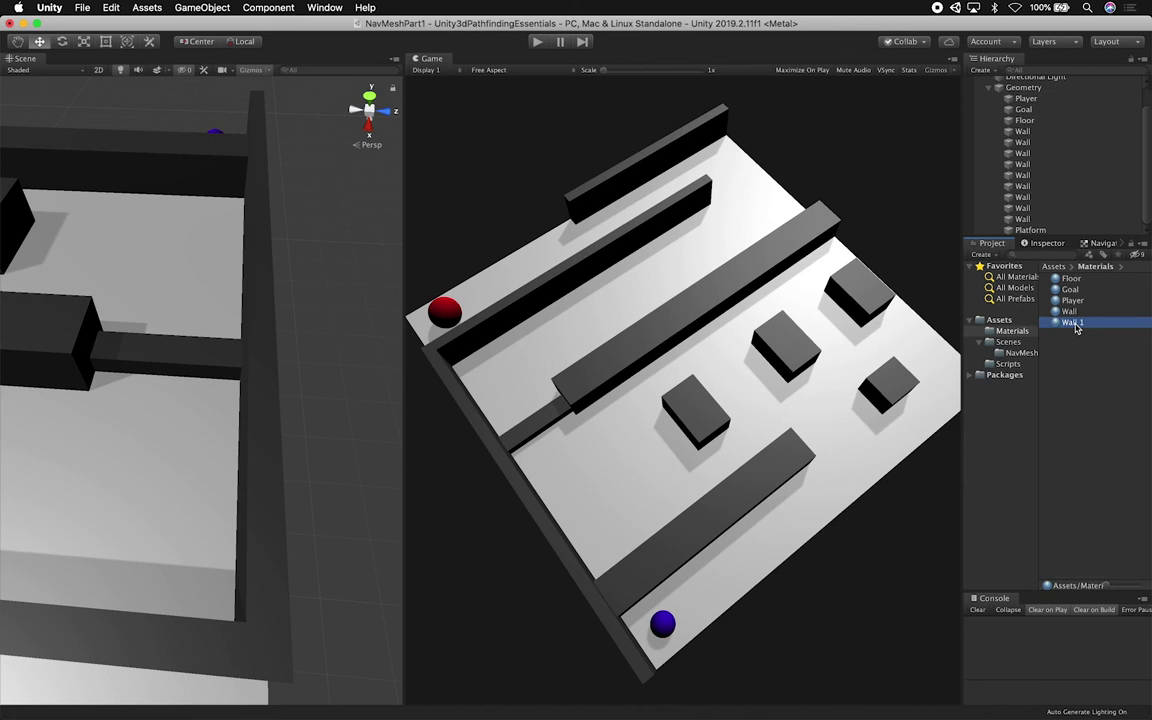
{"action": "left_click", "coordinate": [1076, 325]}
{"action": "type", "text": "Platform"}
{"action": "key", "text": "Return"}
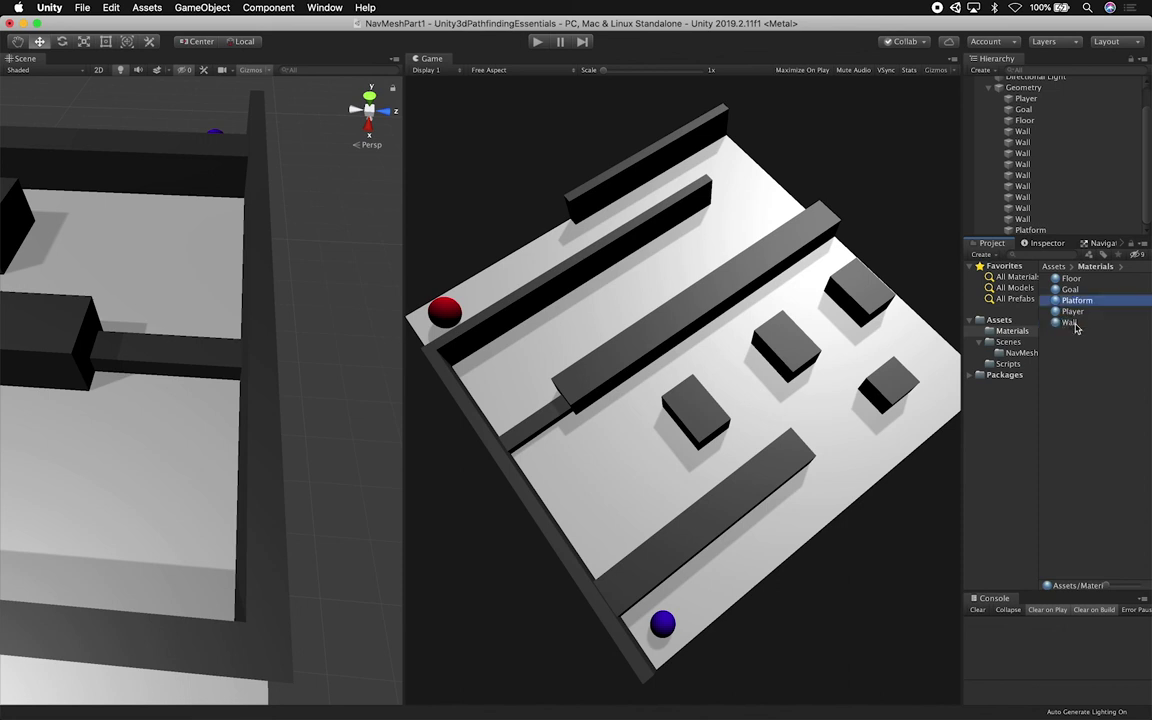
Set the Platform material's albedo colour to orange-red FF4900
{"action": "left_click", "coordinate": [1047, 243]}
{"action": "left_click", "coordinate": [1066, 320]}
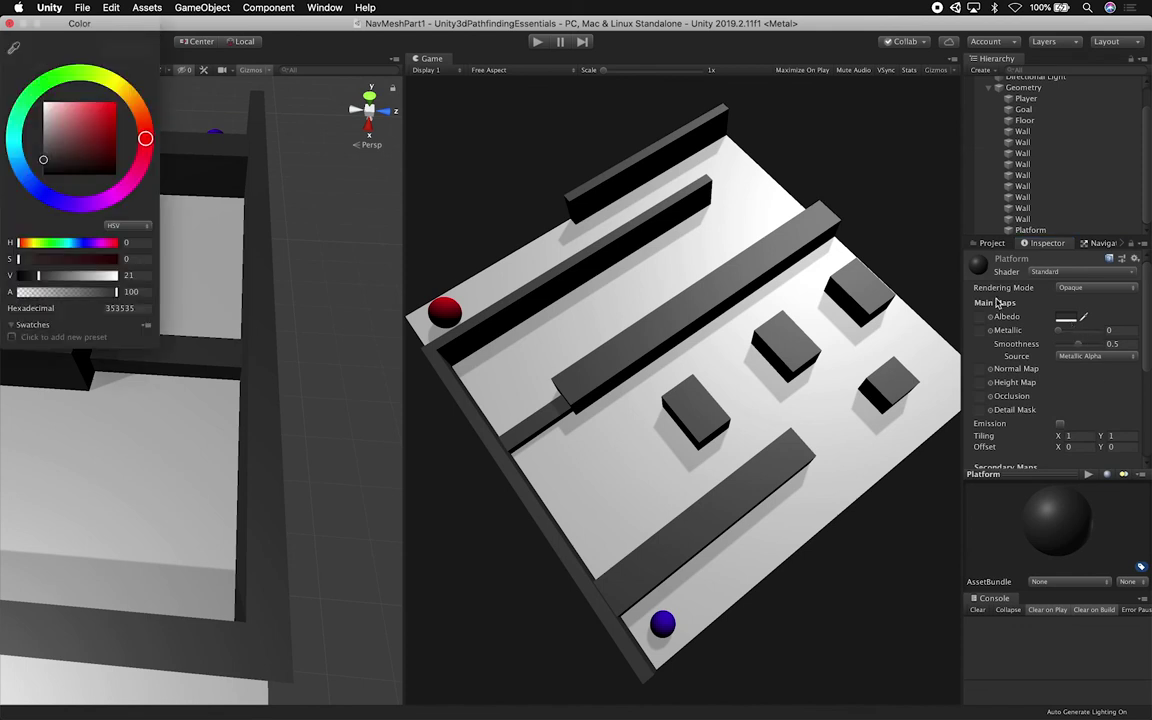
{"action": "left_click_drag", "start_coordinate": [73, 108], "coordinate": [130, 95]}
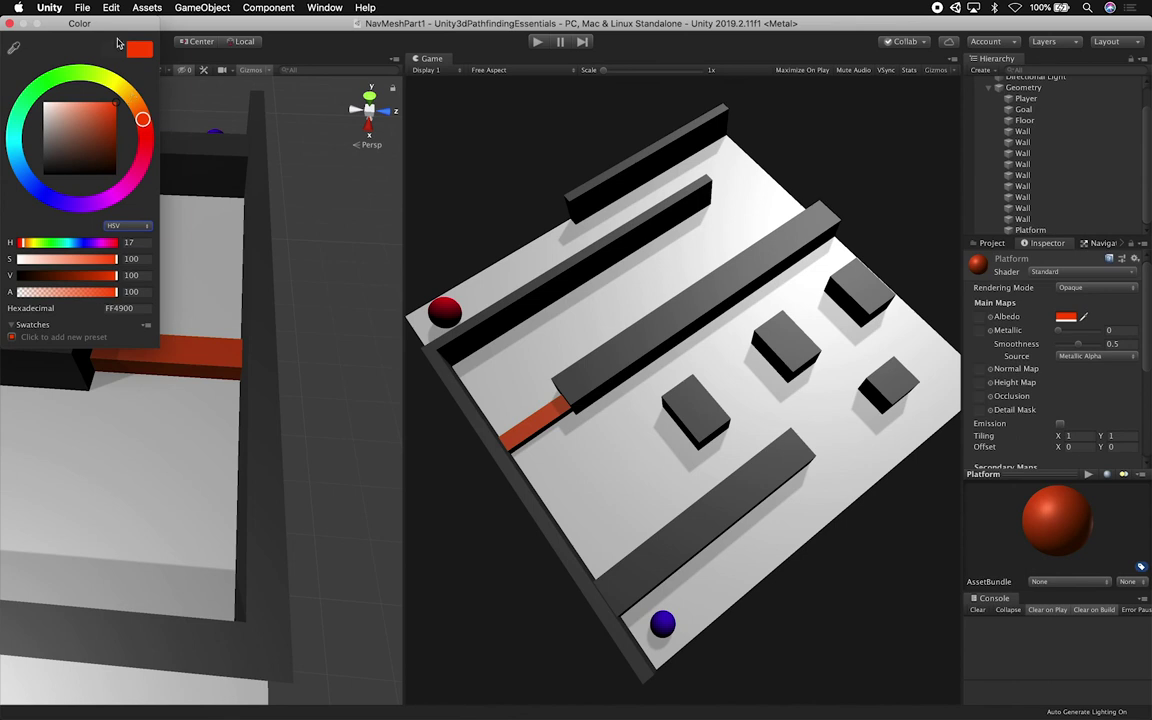
{"action": "left_click", "coordinate": [10, 23]}
Nudge the Platform block slightly along the X axis to position X 1.24
{"action": "left_click_drag", "start_coordinate": [190, 306], "coordinate": [98, 365], "text": "alt"}
{"action": "left_click", "coordinate": [208, 350]}
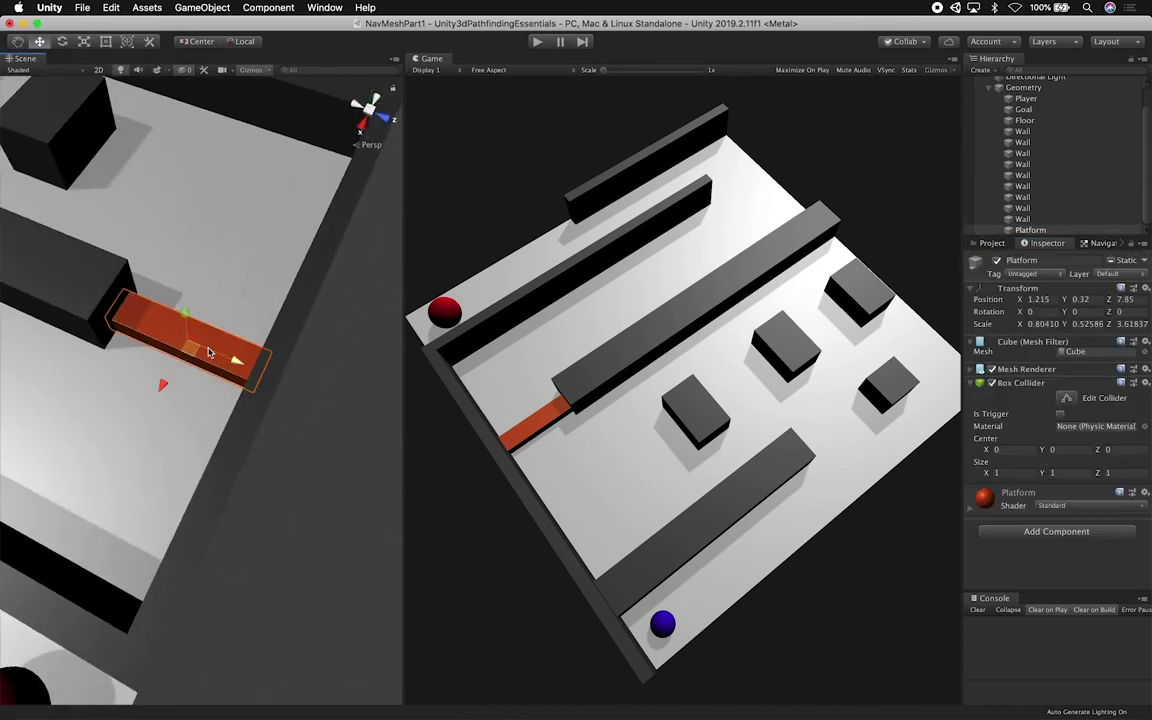
{"action": "left_click_drag", "start_coordinate": [166, 385], "coordinate": [162, 386]}
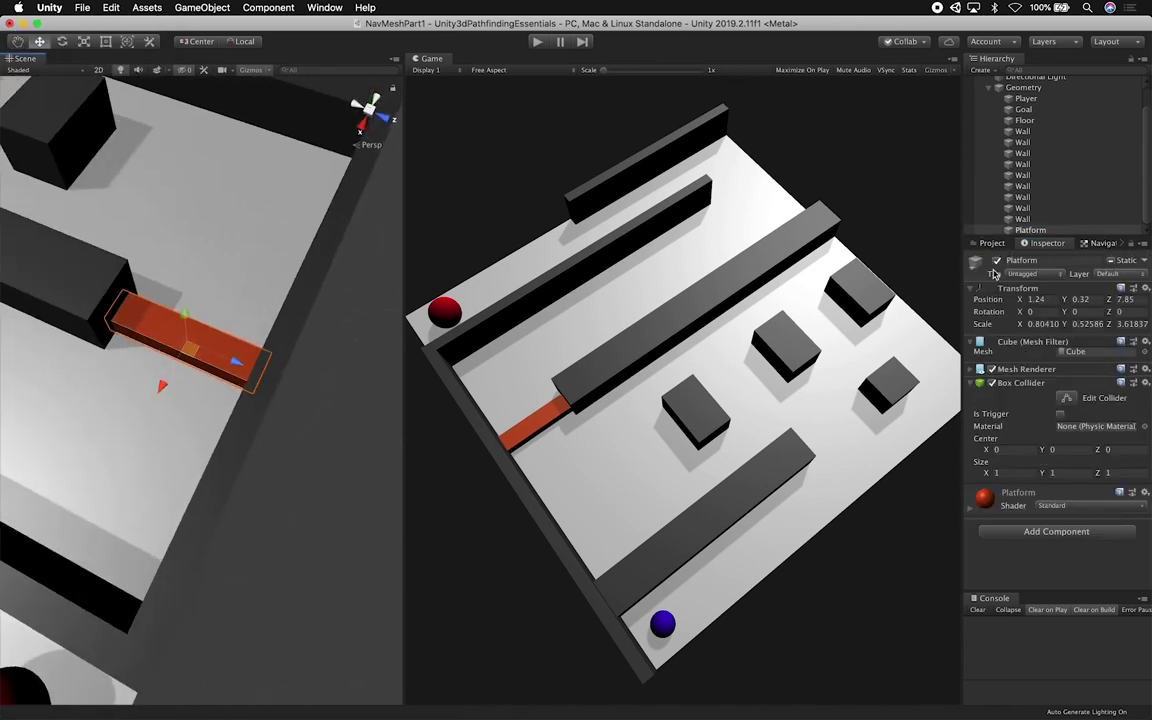
Set the Platform object's navigation area to Jump
{"action": "left_click", "coordinate": [1102, 243]}
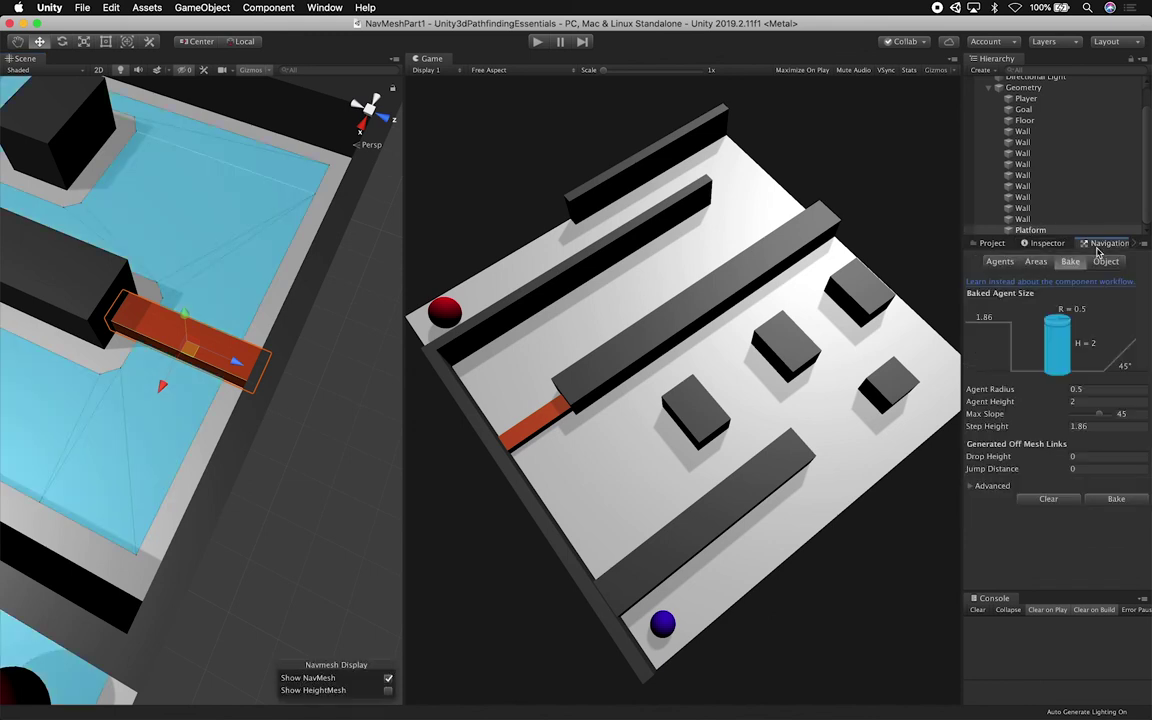
{"action": "left_click", "coordinate": [1106, 261]}
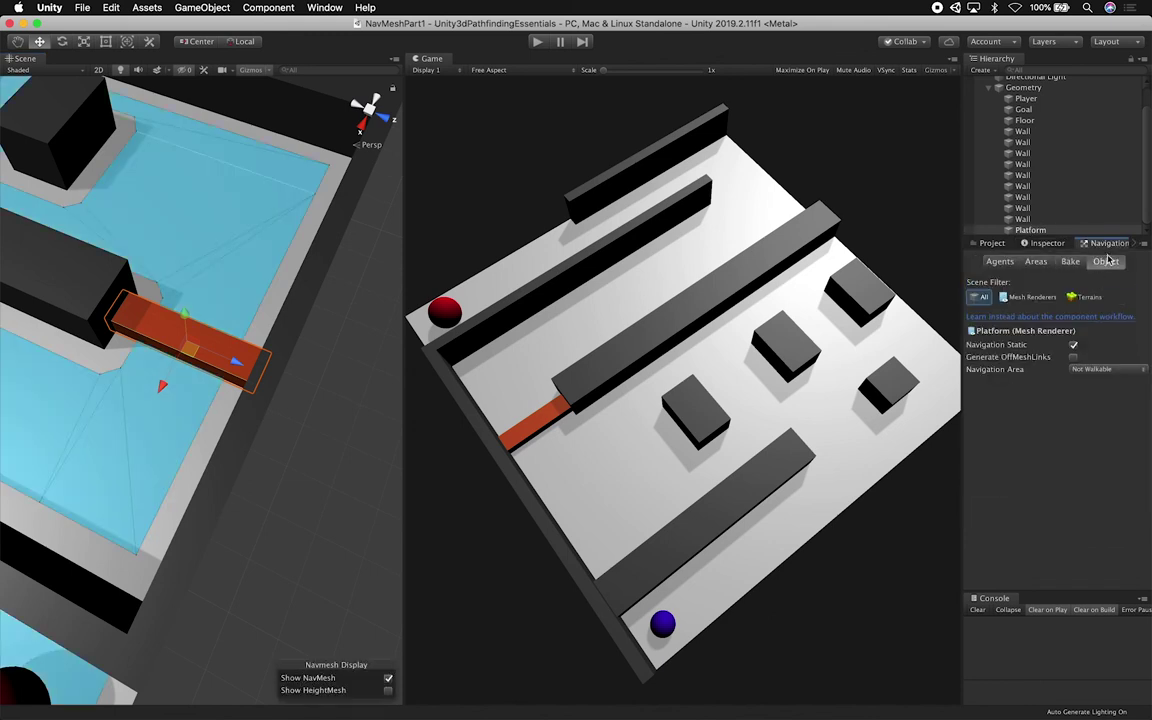
{"action": "left_click", "coordinate": [1089, 370]}
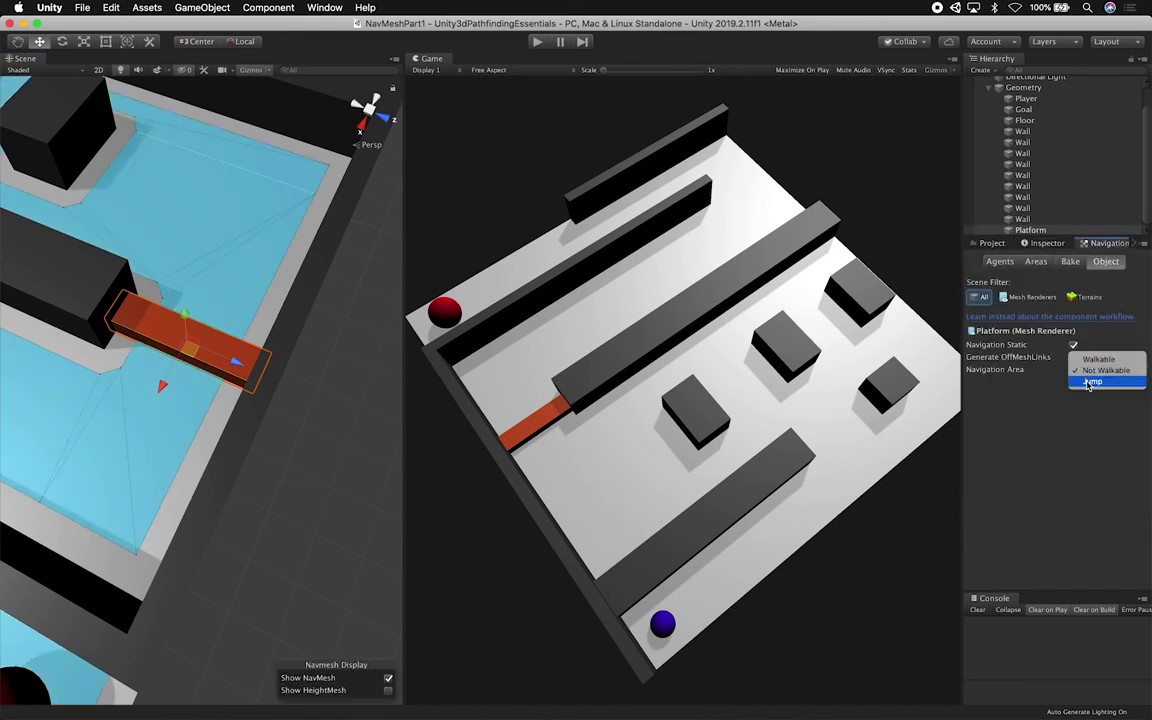
{"action": "left_click", "coordinate": [1089, 382]}
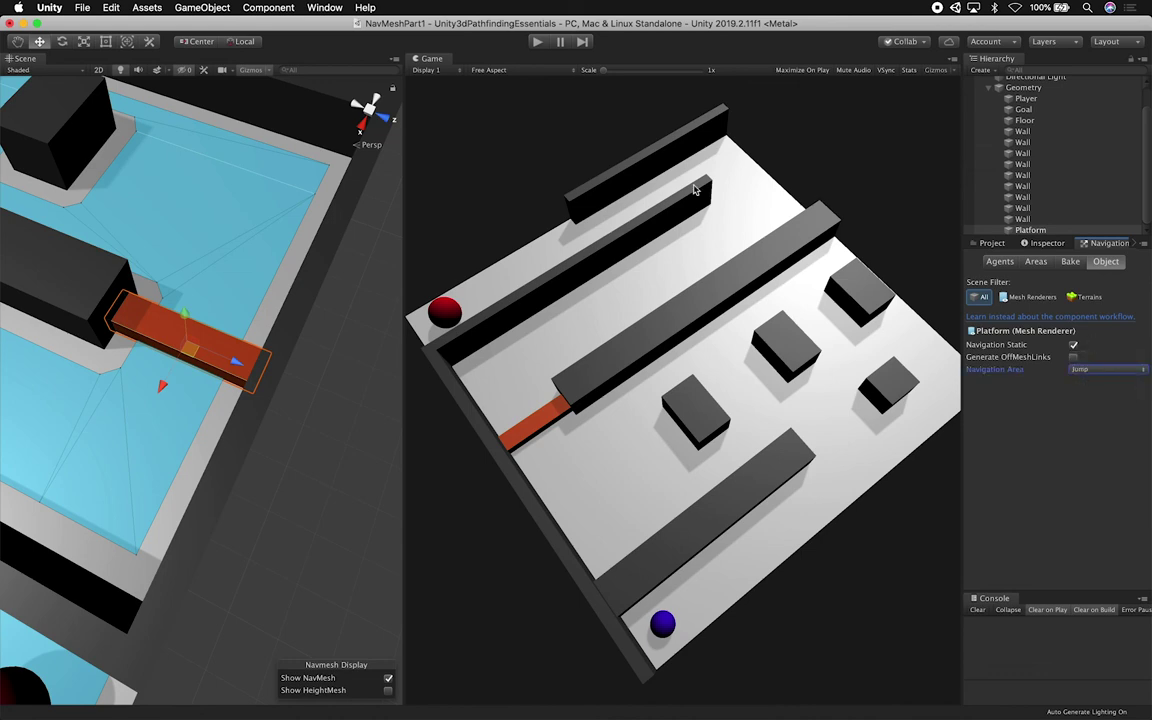
Rebake the NavMesh with the Platform's new navigation area and check the mesh around the Platform
{"action": "left_click", "coordinate": [1070, 261]}
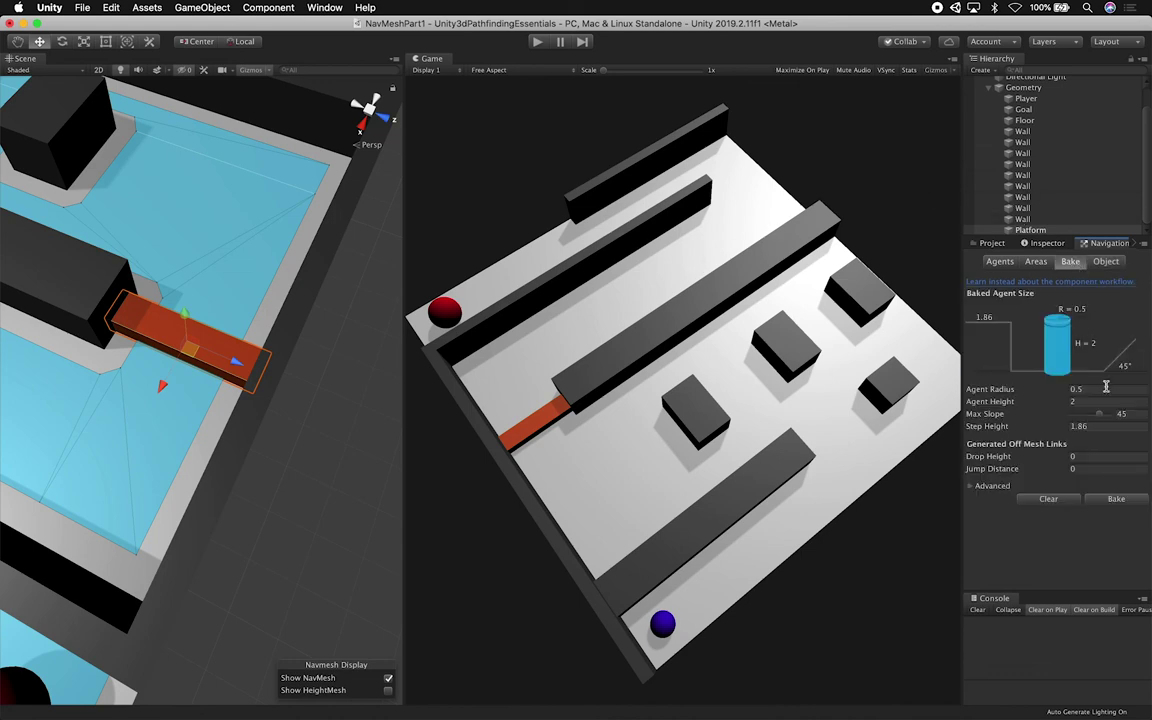
{"action": "left_click", "coordinate": [1116, 499]}
{"action": "left_click_drag", "start_coordinate": [256, 324], "coordinate": [91, 466], "text": "alt"}
{"action": "scroll", "coordinate": [194, 395], "scroll_direction": "down", "scroll_amount": 5}
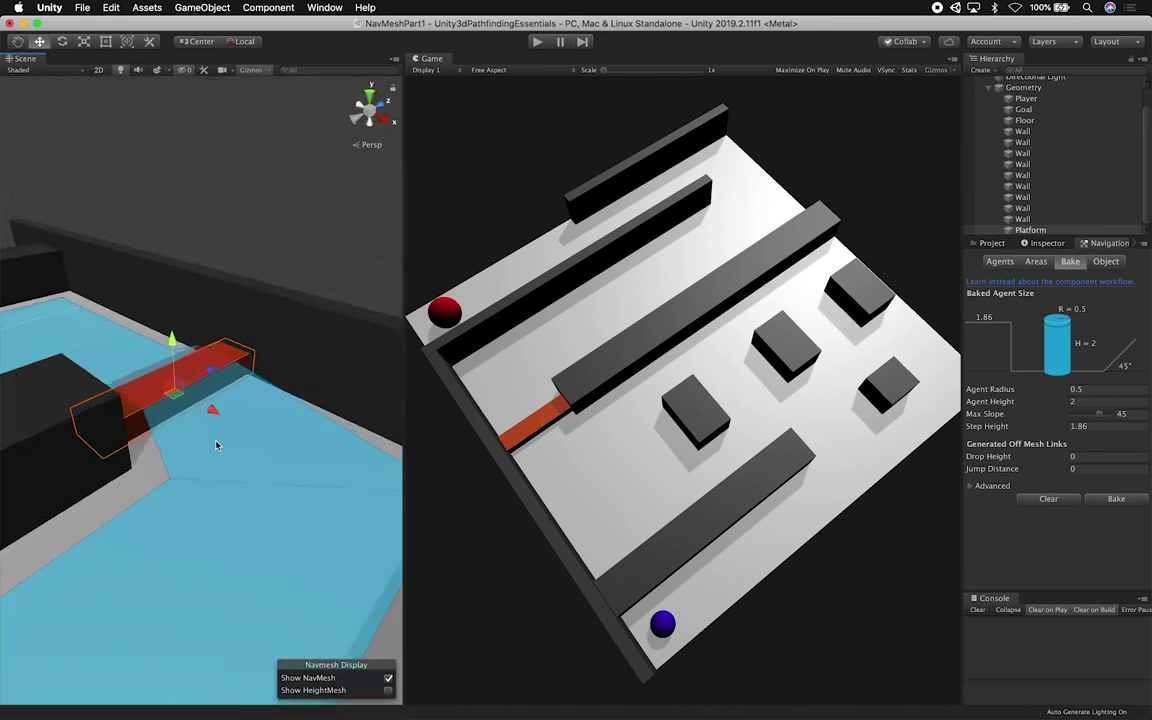
{"action": "left_click_drag", "start_coordinate": [194, 402], "coordinate": [101, 490], "text": "alt"}
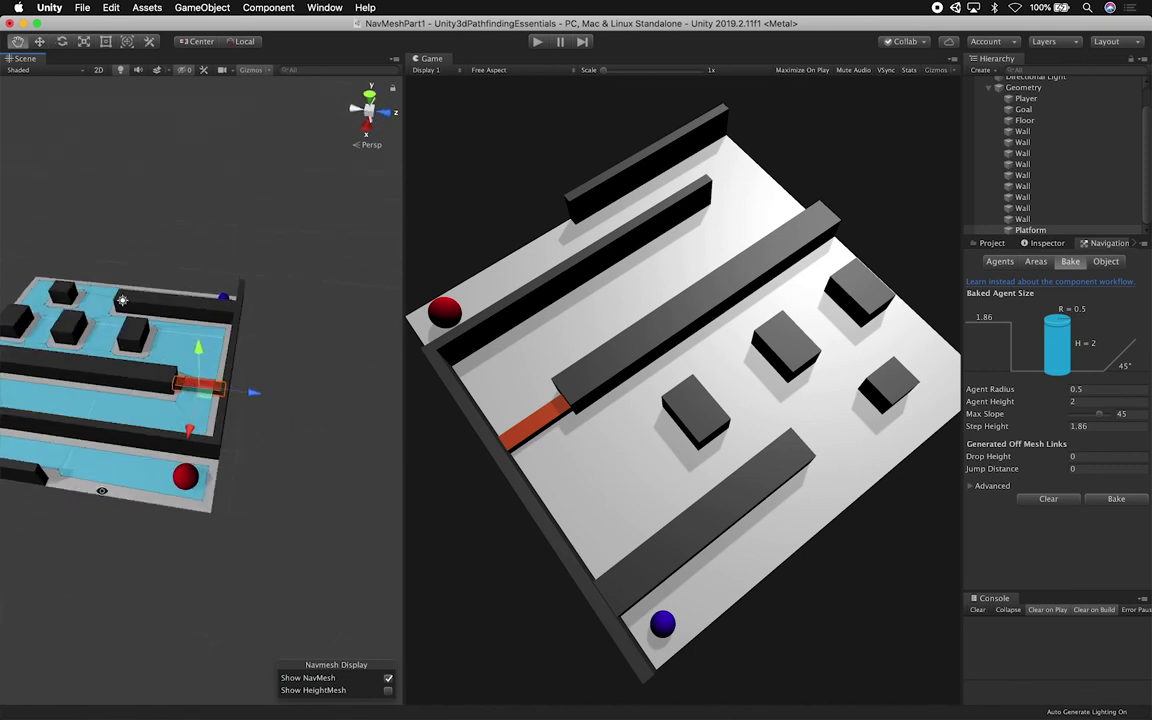
Set the speed of the Player's Nav Mesh Agent to 5
{"action": "left_click", "coordinate": [185, 477]}
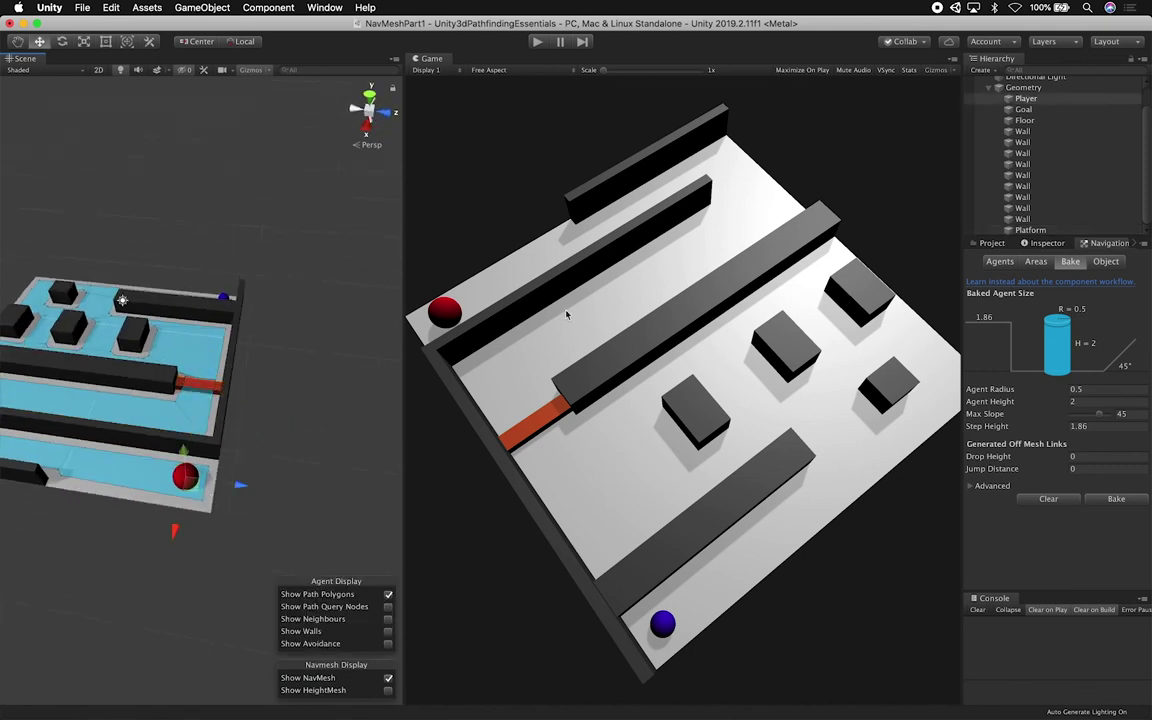
{"action": "left_click", "coordinate": [1000, 262]}
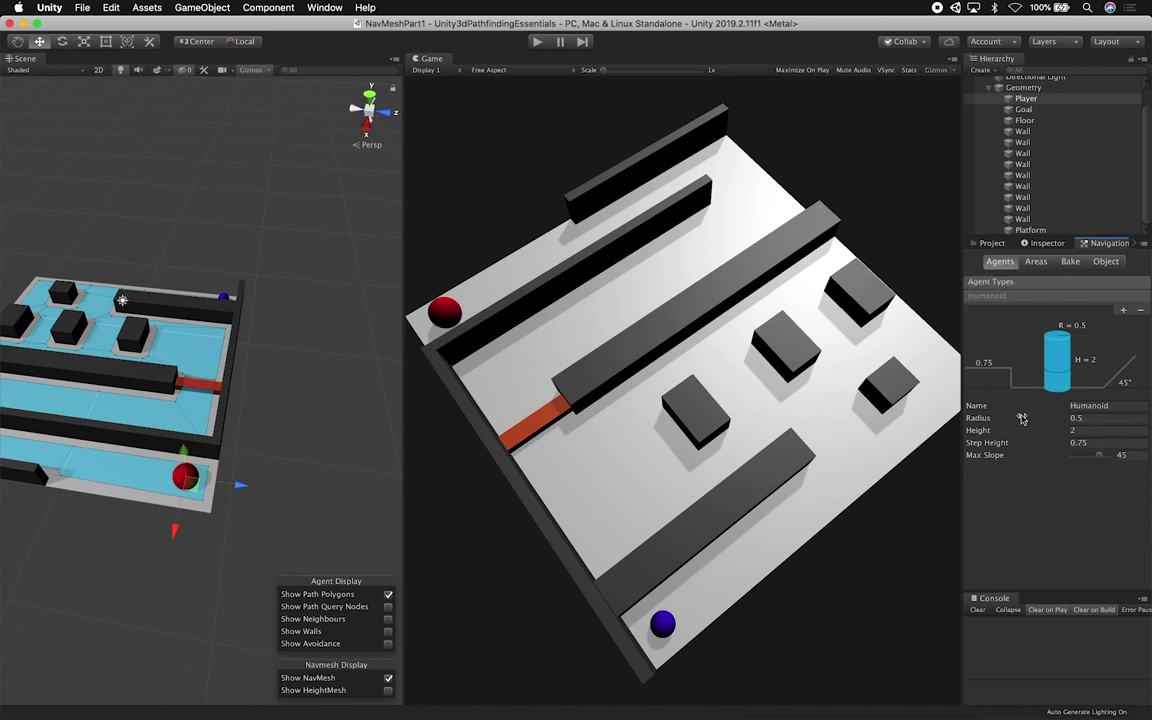
{"action": "left_click", "coordinate": [1025, 99]}
{"action": "left_click", "coordinate": [1021, 244]}
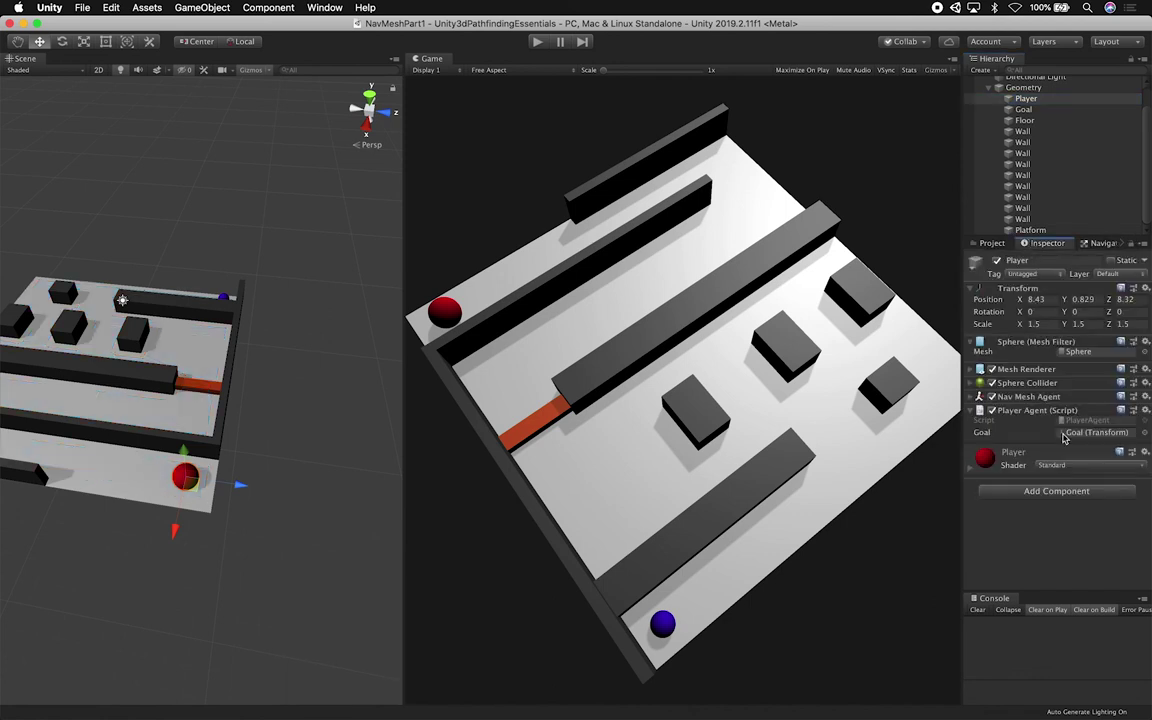
{"action": "left_click", "coordinate": [1025, 398]}
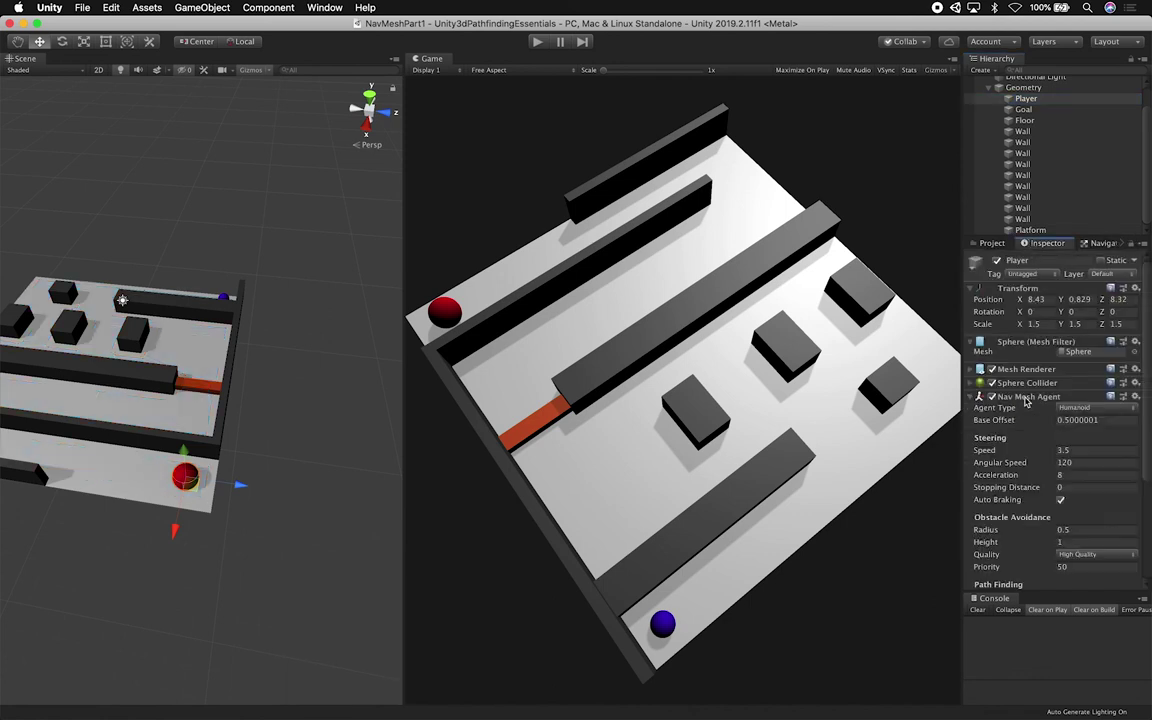
{"action": "left_click", "coordinate": [1076, 450]}
{"action": "left_click_drag", "start_coordinate": [398, 477], "coordinate": [207, 507], "text": "alt"}
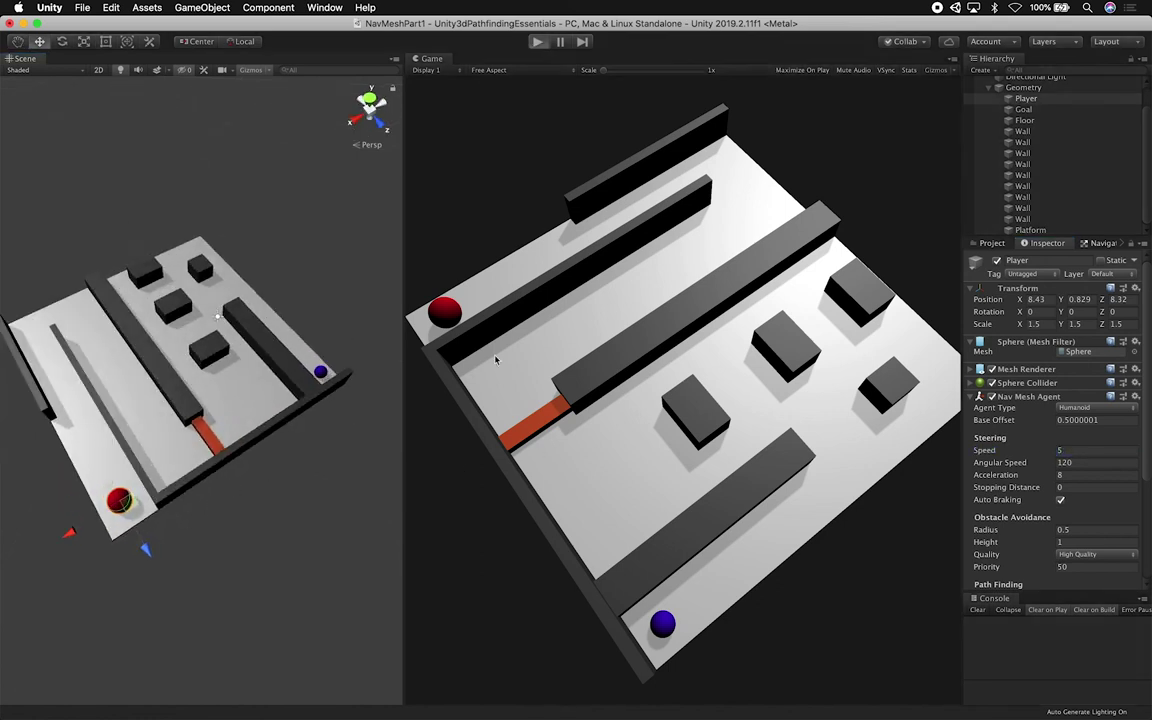